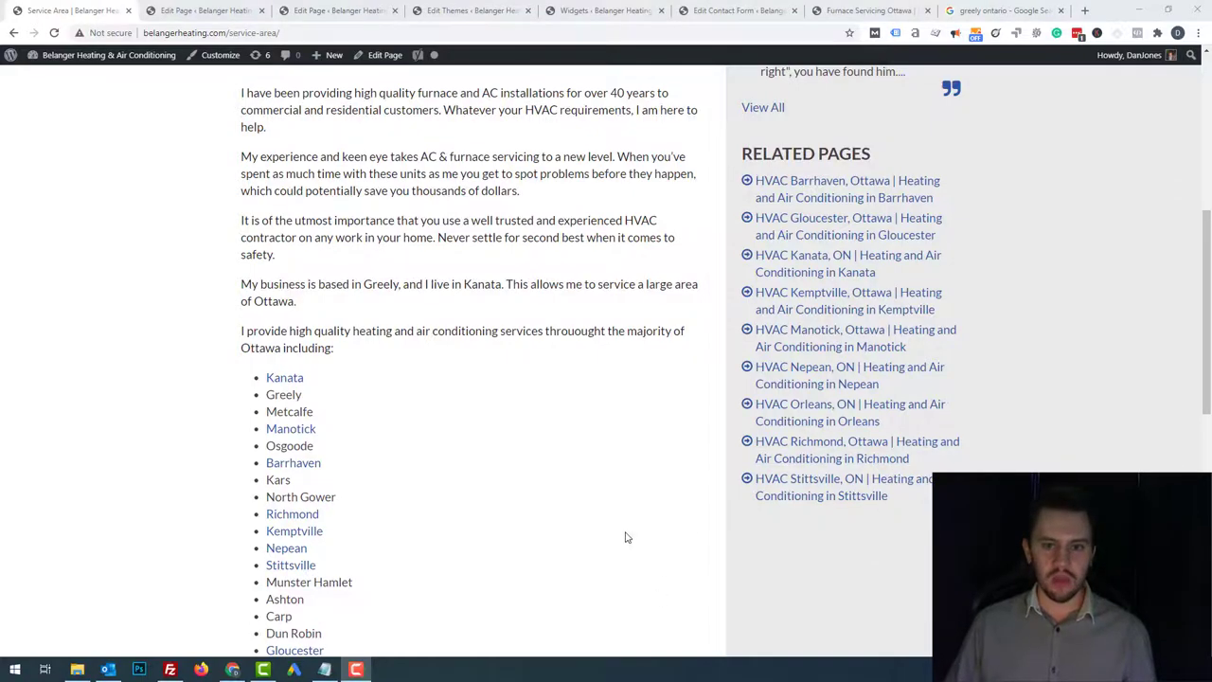
- Review the Service Area page's town list and the website's heating services
scroll(579, 552, "up", 3)
scroll(547, 531, "down", 2)
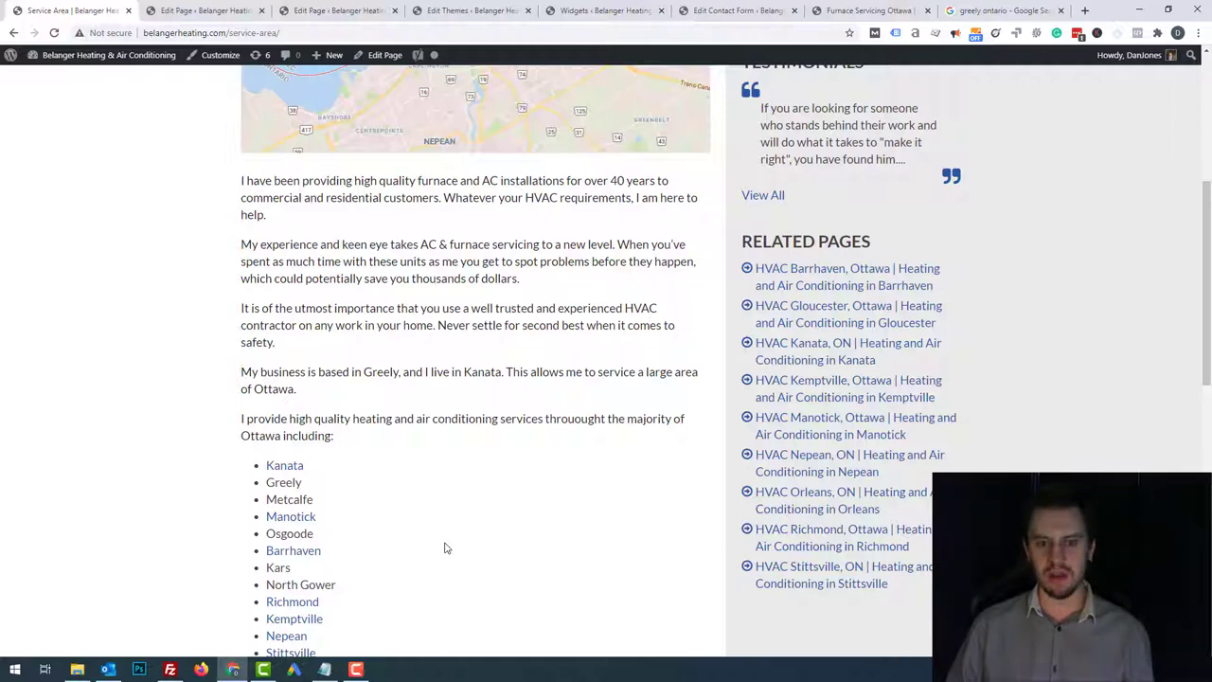
scroll(305, 545, "up", 1)
scroll(305, 545, "up", 3)
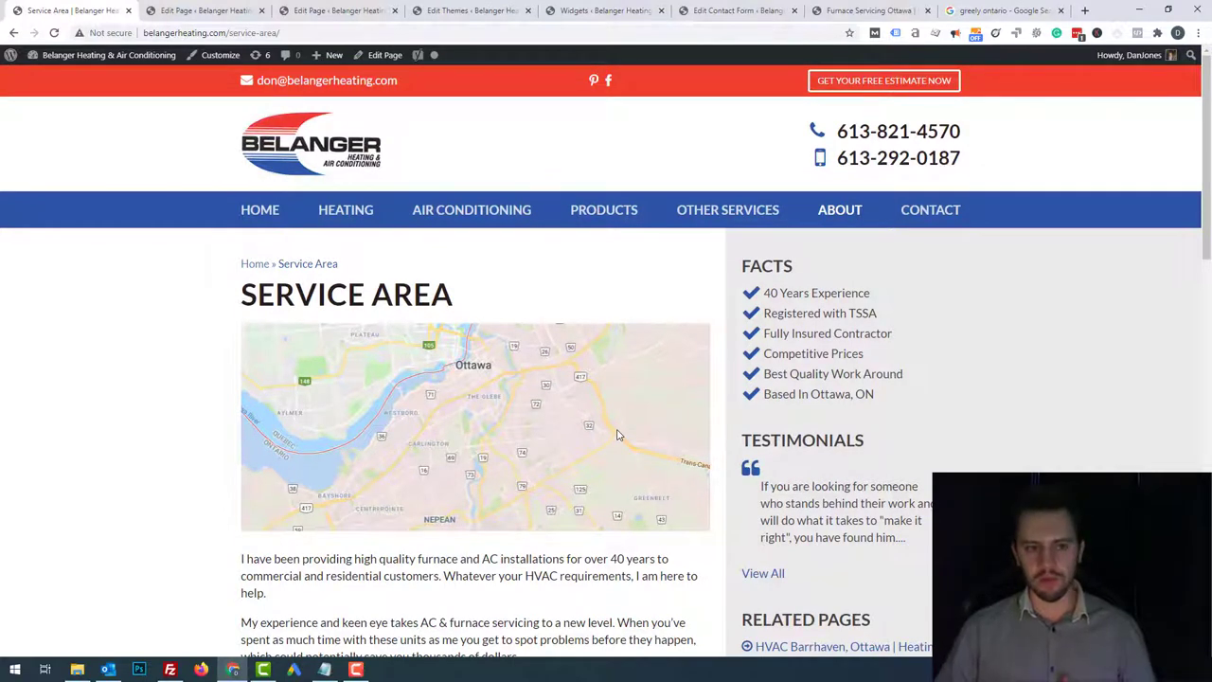
mouse_move(322, 220)
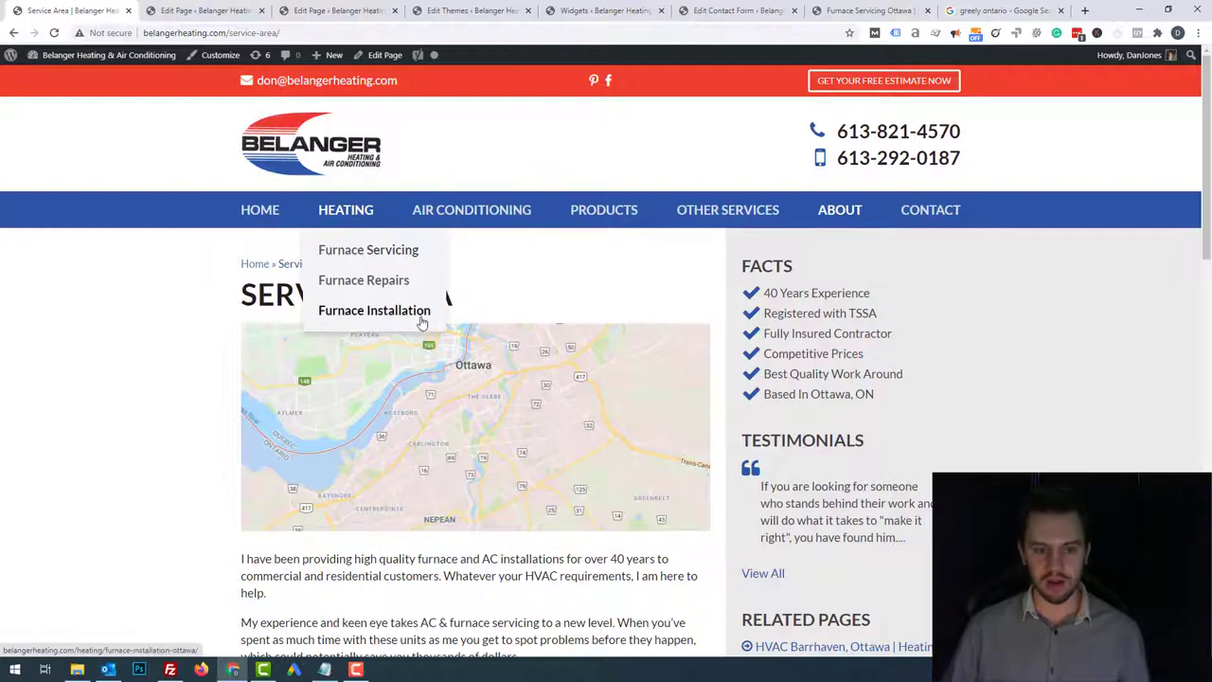
scroll(295, 353, "down", 3)
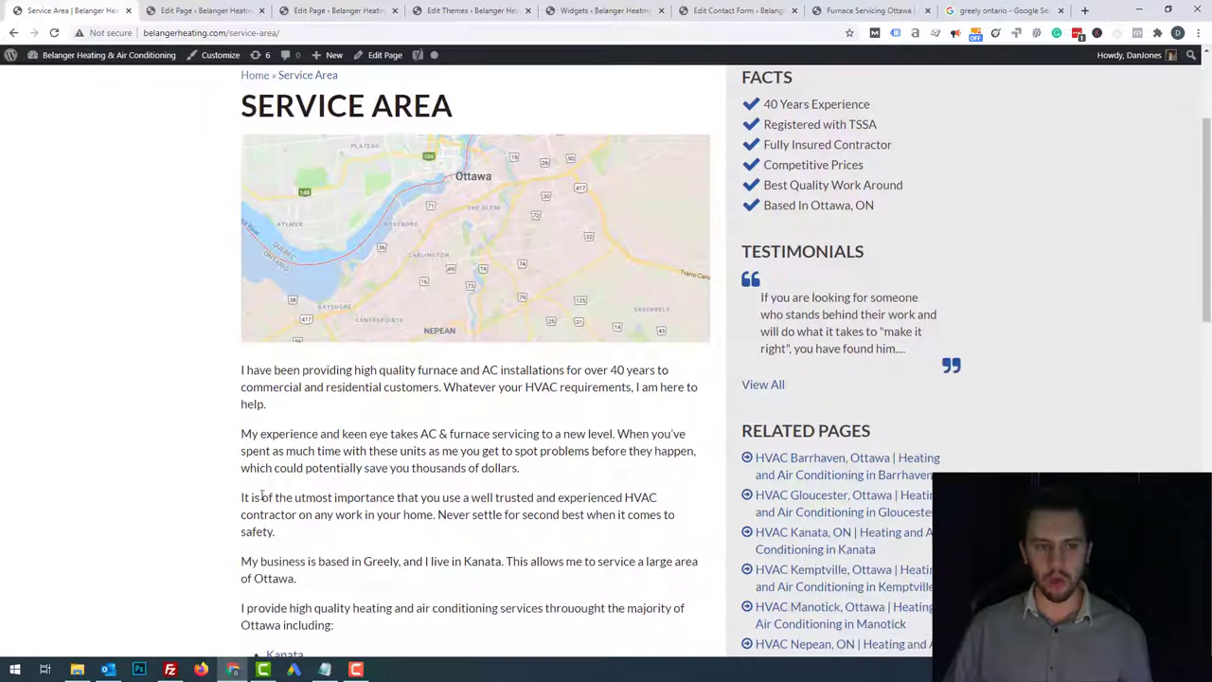
scroll(377, 481, "up", 3)
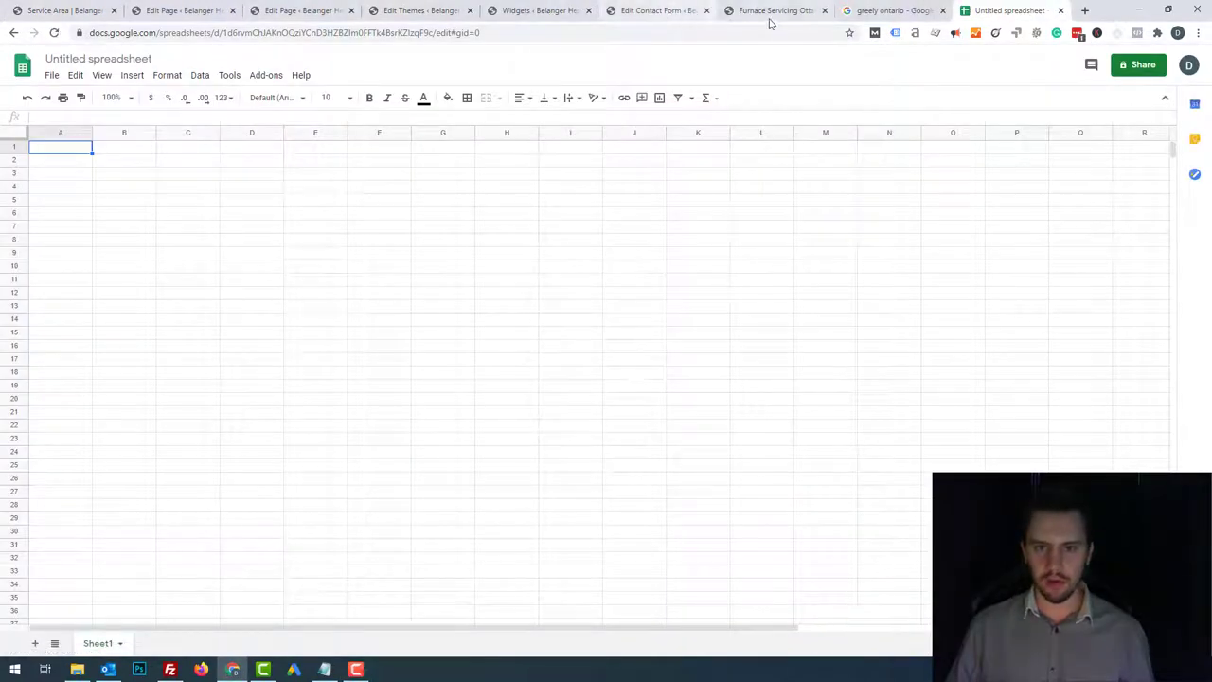
- Copy "Greely" from the Service Area page's town list into cell A2 of the untitled spreadsheet
left_click(16, 14)
scroll(376, 438, "down", 6)
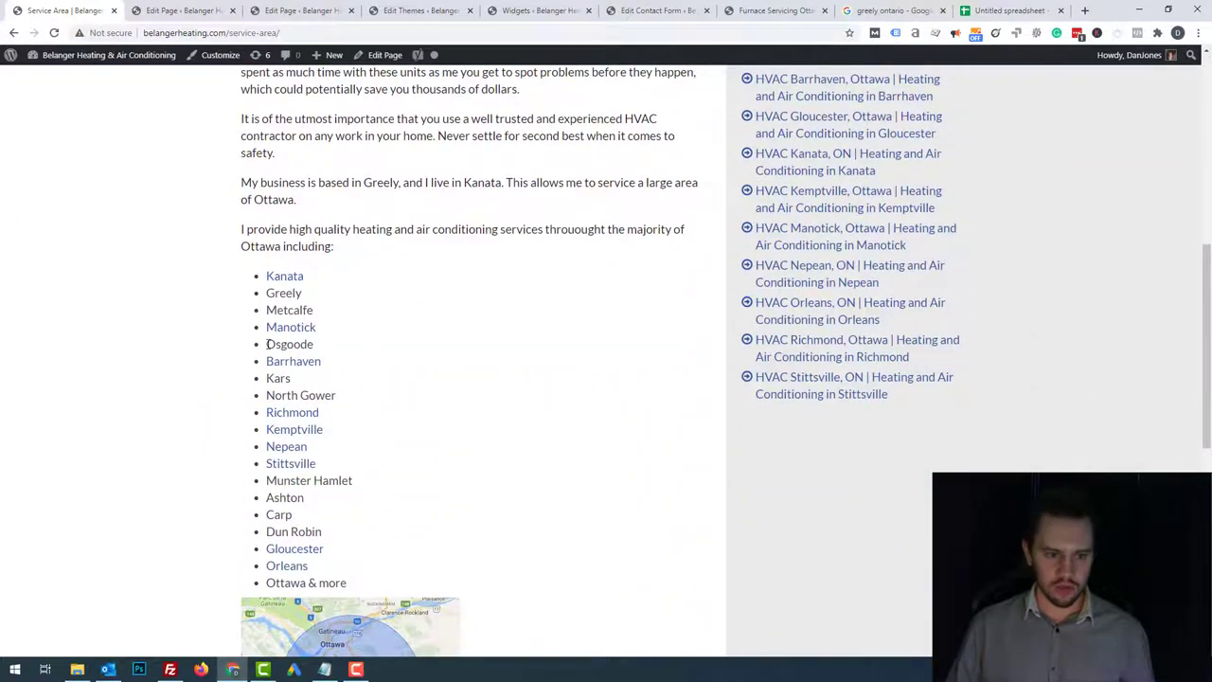
double_click(296, 294)
key("ctrl+c")
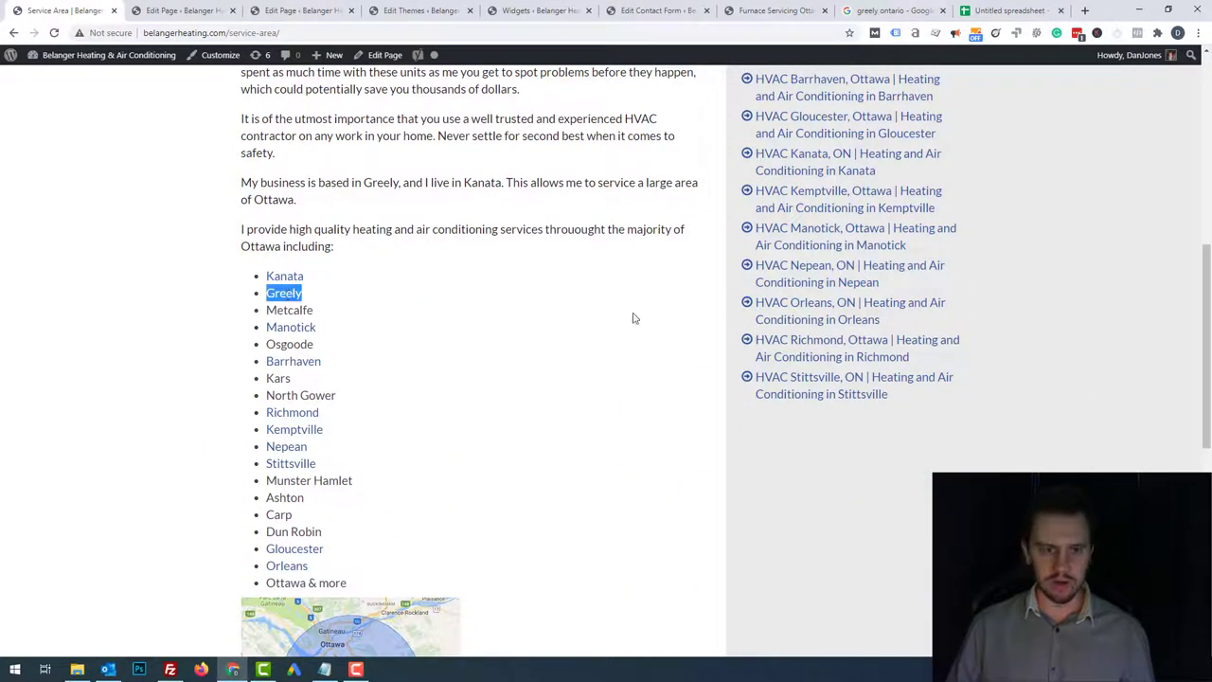
left_click(981, 14)
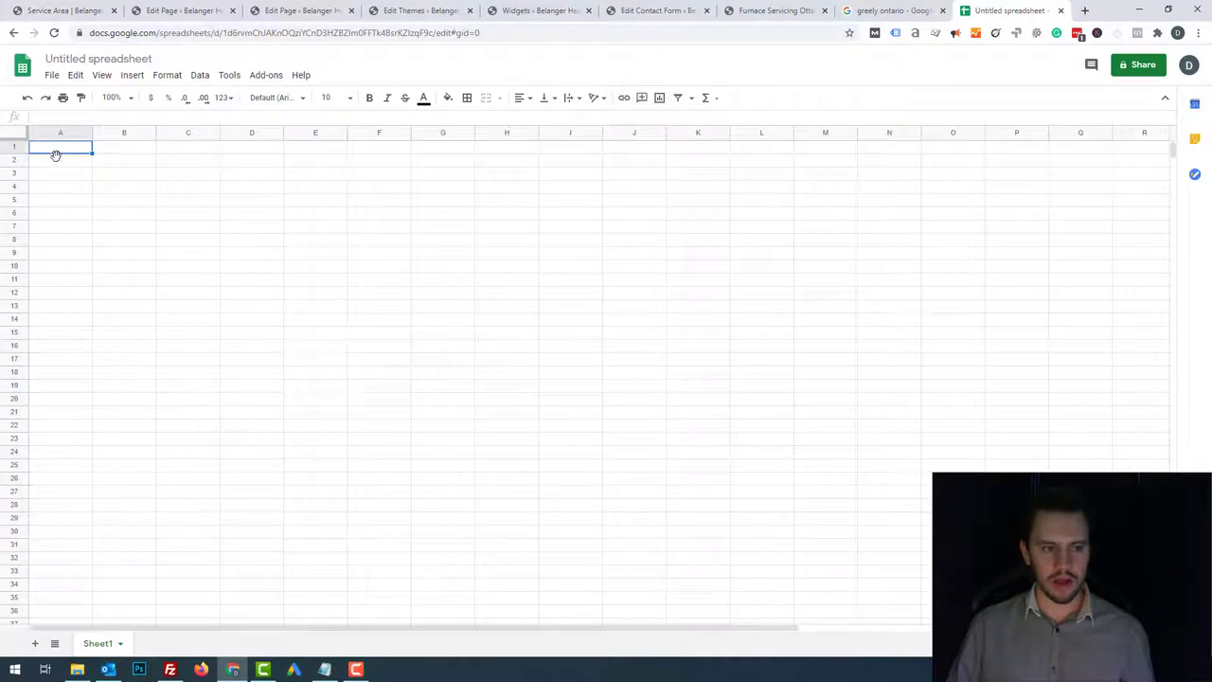
left_click(57, 159)
key("ctrl+v")
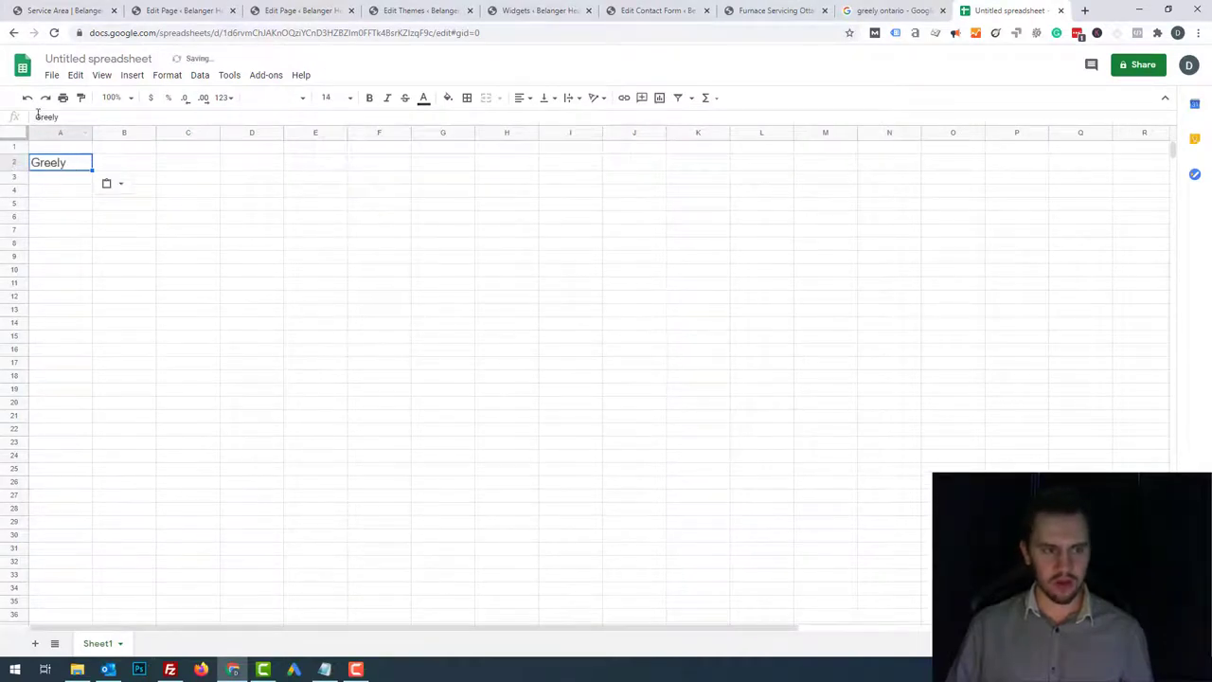
- Add "HVAC" before the town name in cell A2 so the entry reads "HVAC Greely"
left_click(36, 116)
type("HVAC")
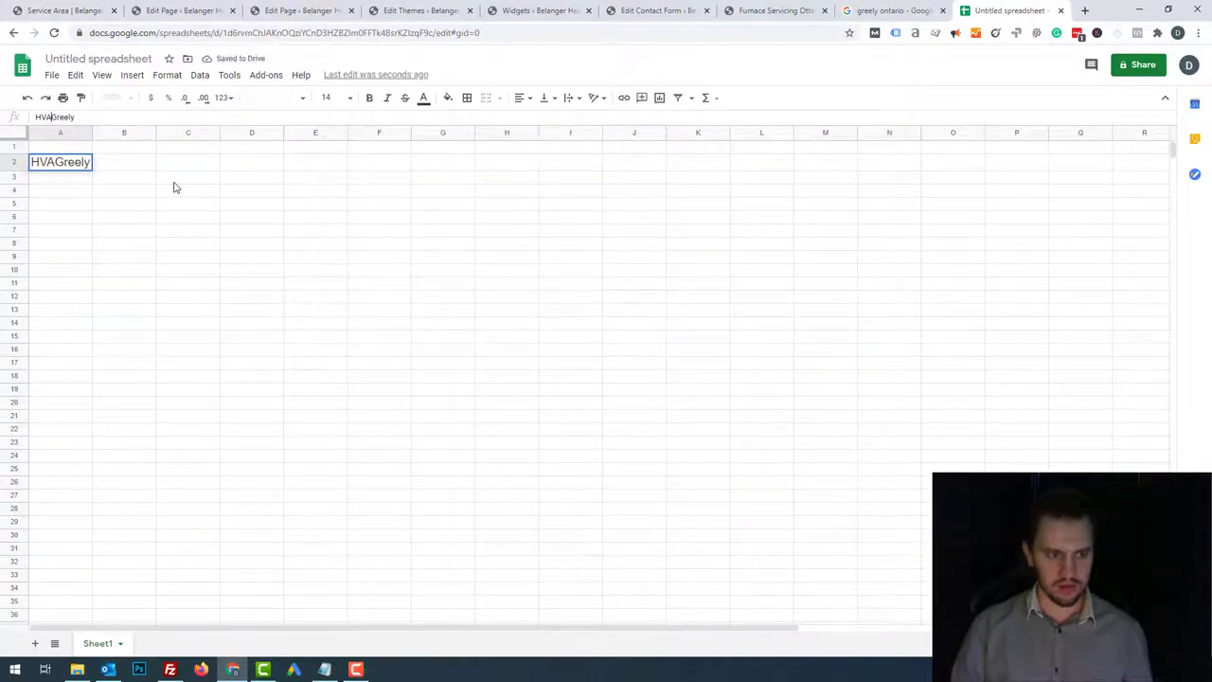
left_click(262, 203)
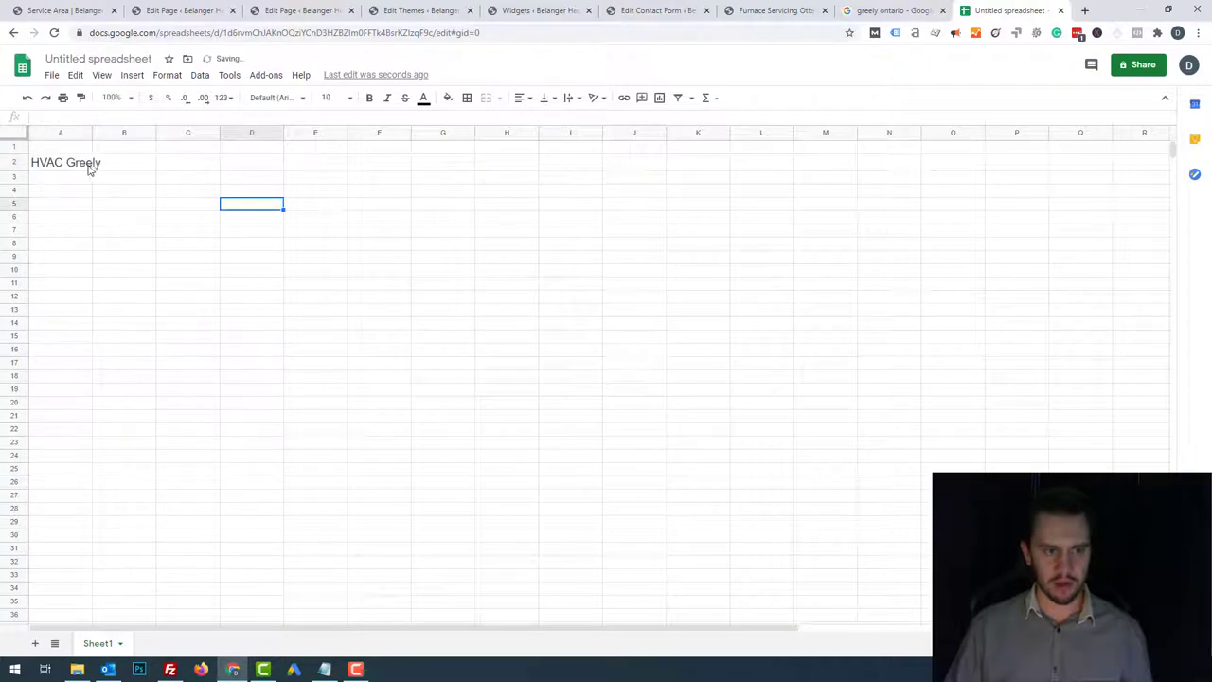
- Enter "Greely" in cell B3, indented one column beneath the HVAC Greely entry
left_click(88, 167)
left_click(119, 167)
left_click(122, 178)
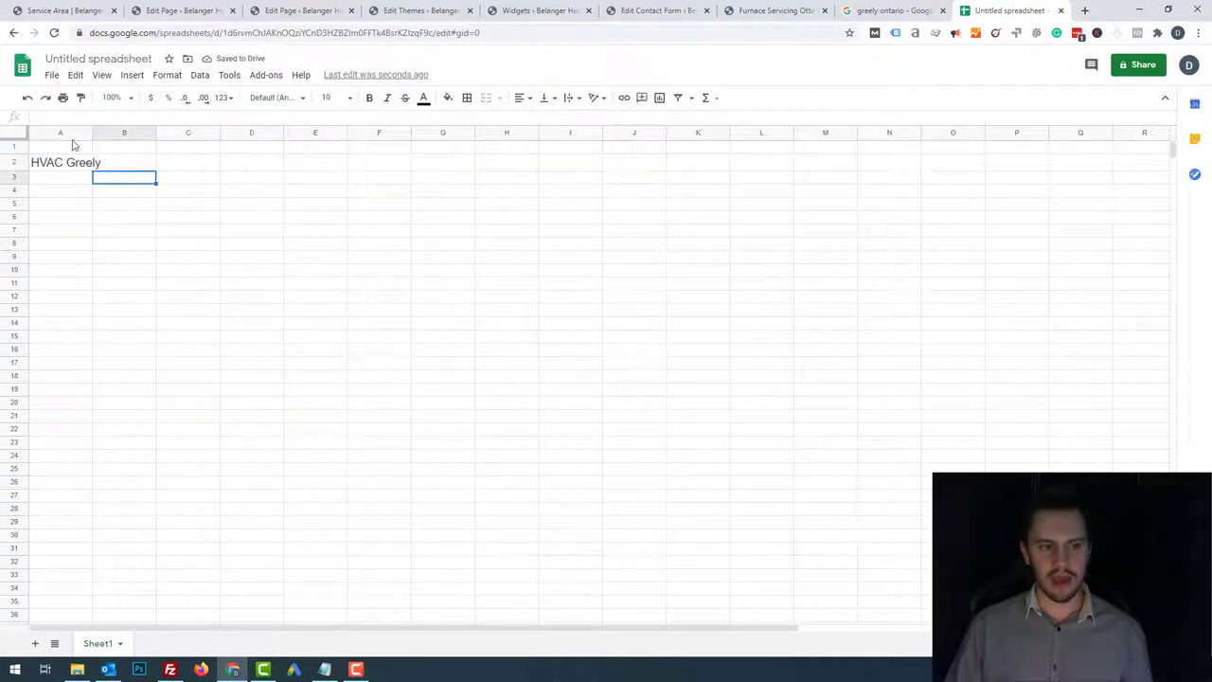
type("Greely")
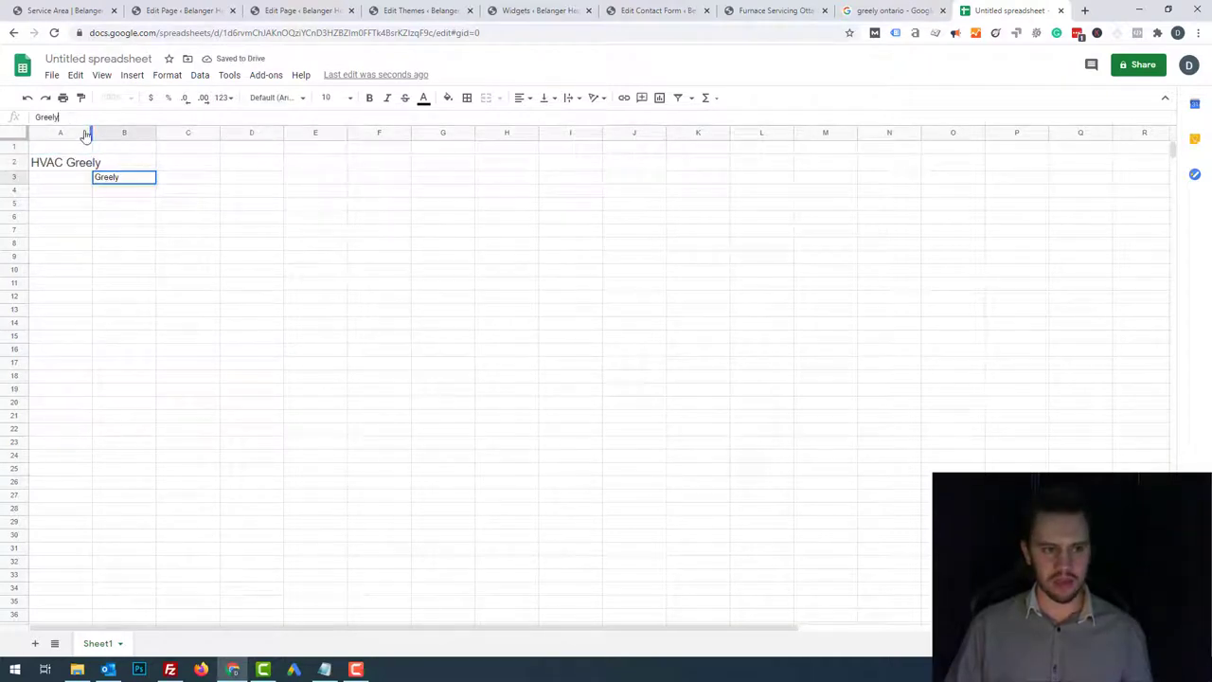
- Copy "FURNACE SERVICING" from the Furnace Servicing Ottawa page heading and insert it before "Greely" in cell B3
left_click(751, 11)
scroll(313, 411, "up", 10)
mouse_move(370, 193)
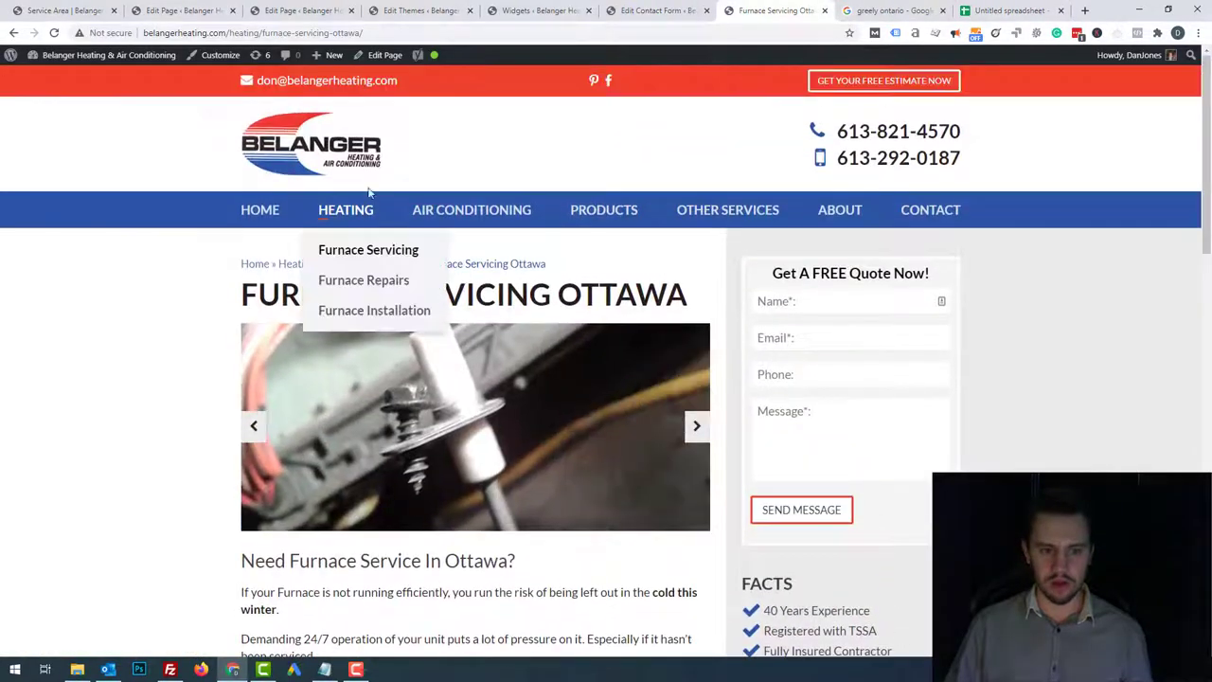
left_click(360, 252)
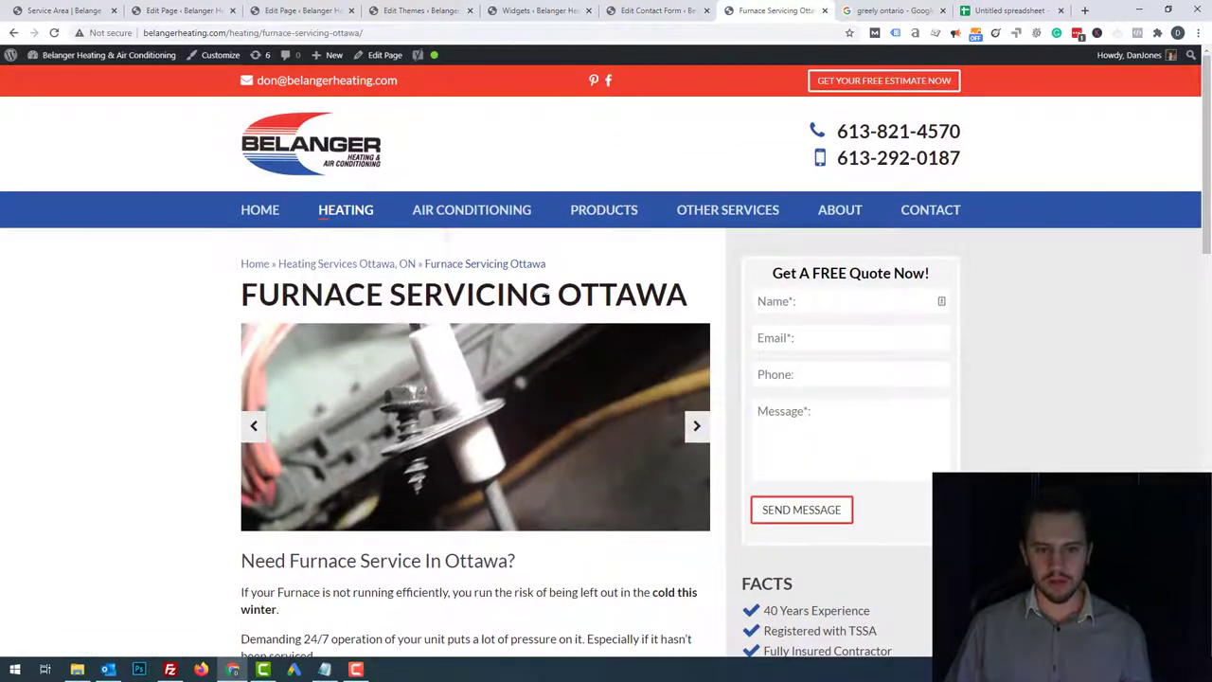
left_click_drag(551, 295, 241, 296)
key("ctrl+c")
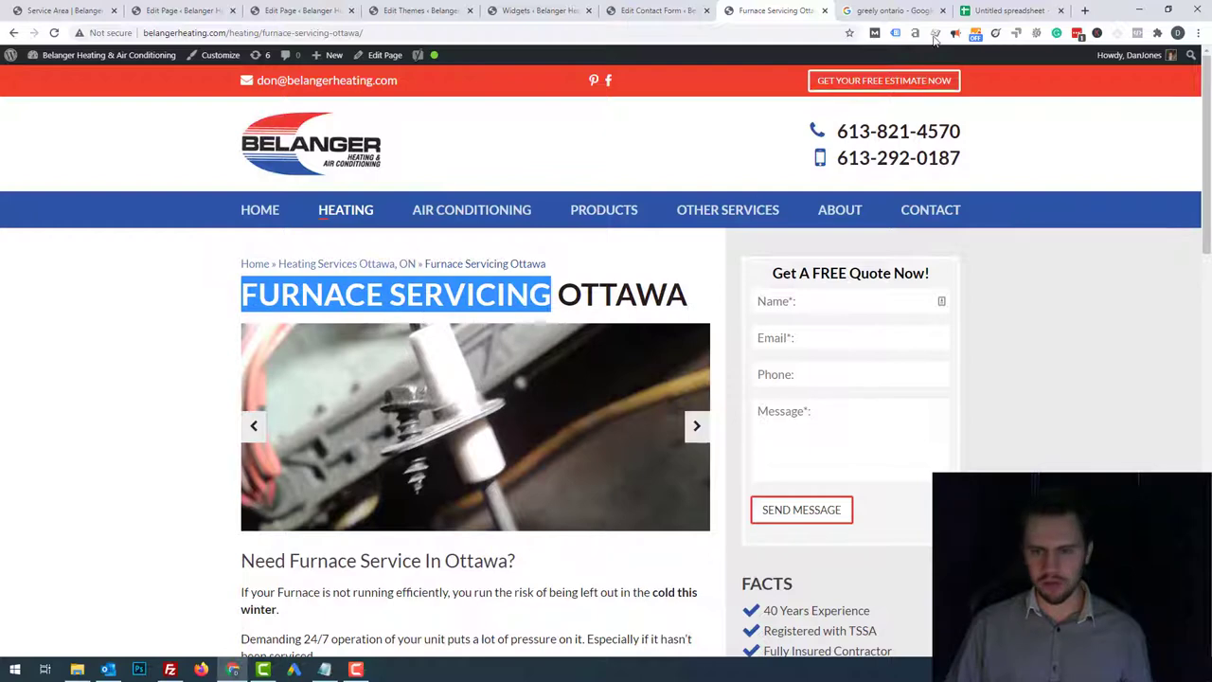
left_click(1008, 10)
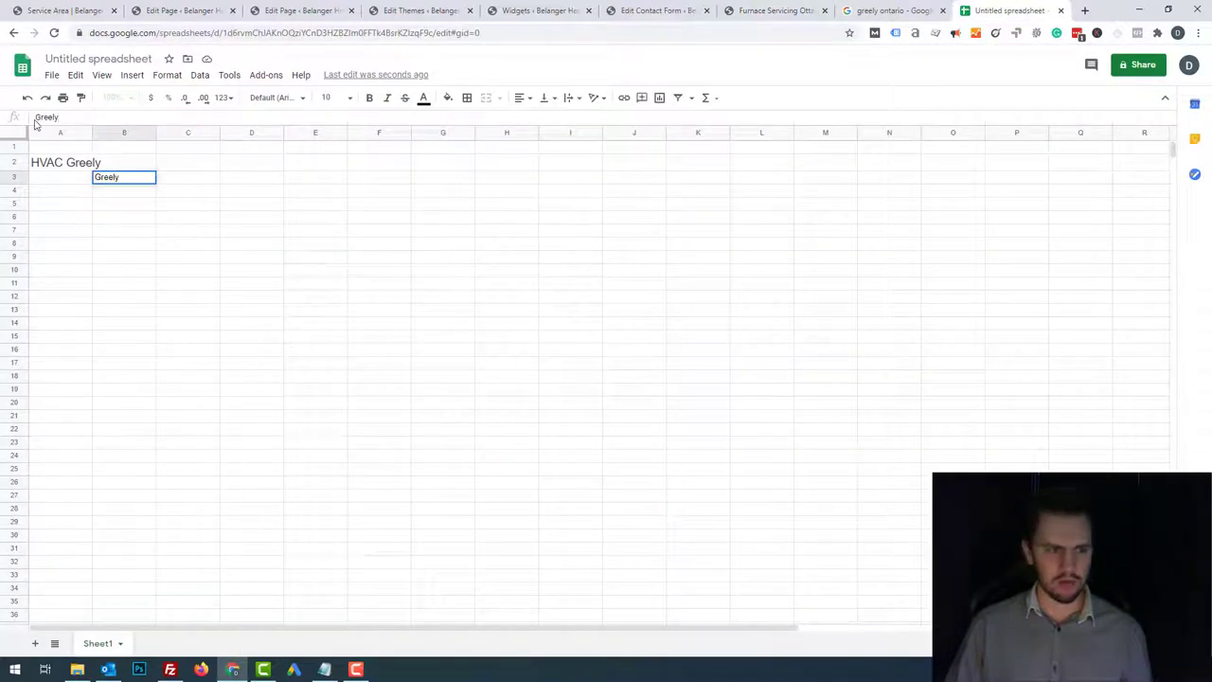
key("Home")
key("ctrl+v")
left_click(150, 283)
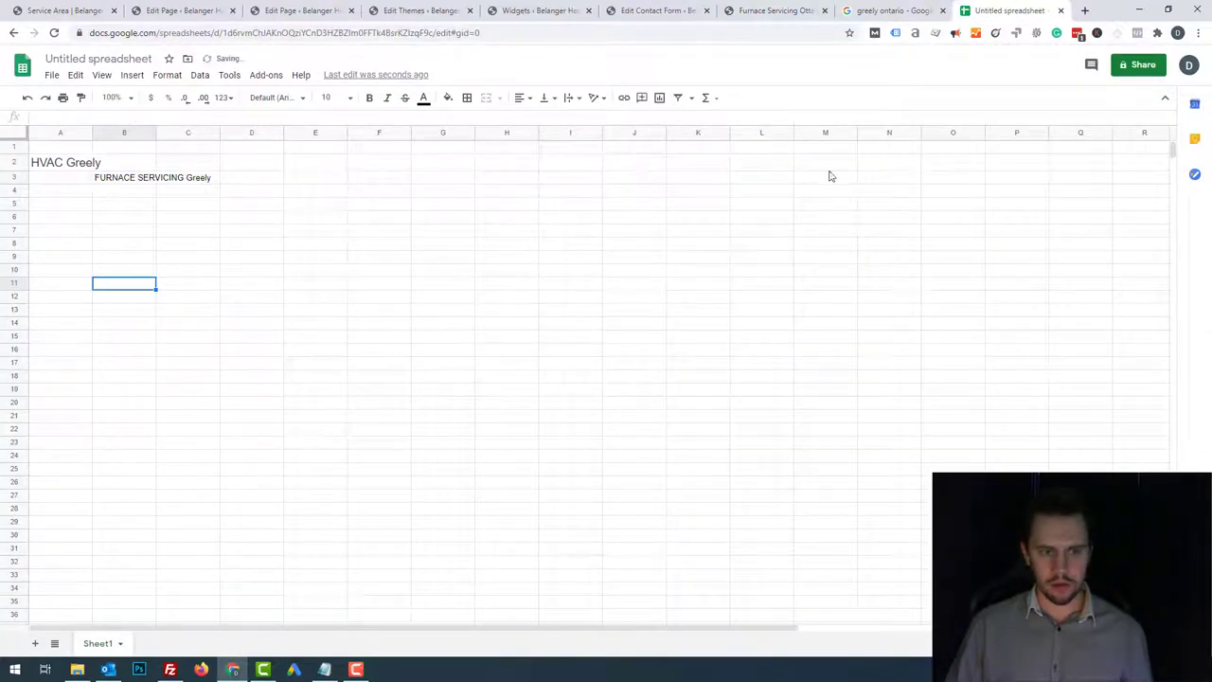
- Copy "FURNACE REPAIRS" from the heading of the website's Furnace Repairs page into spreadsheet cell B4
left_click(772, 11)
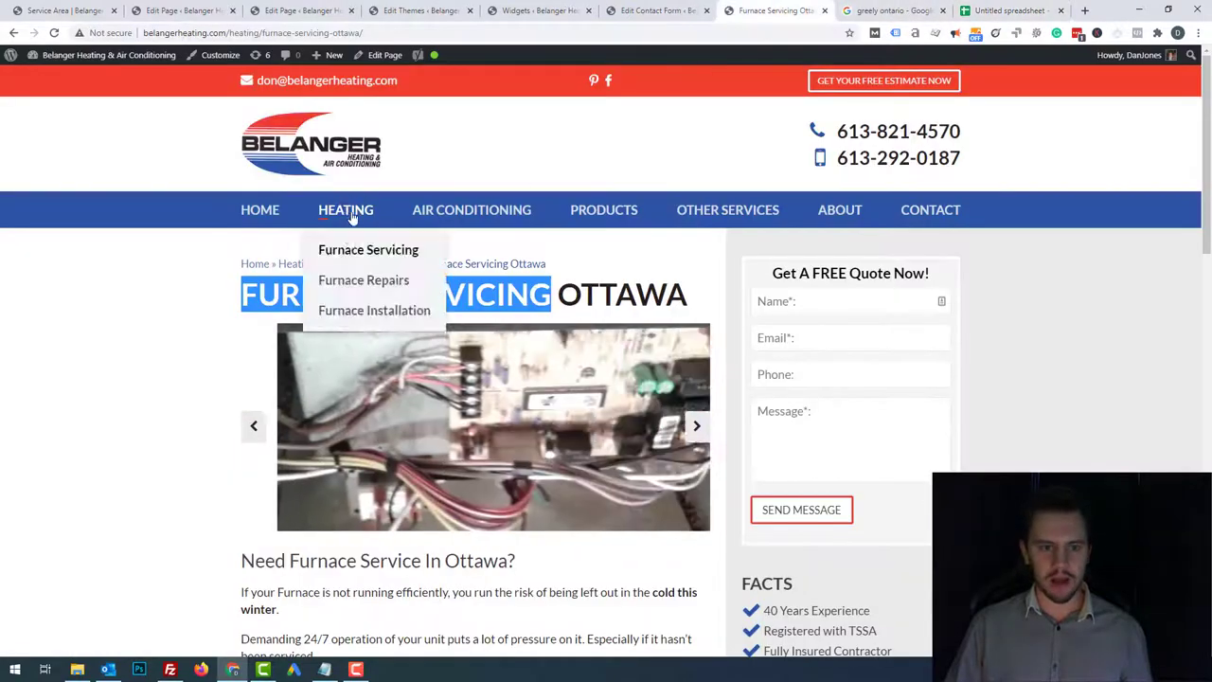
left_click(398, 283)
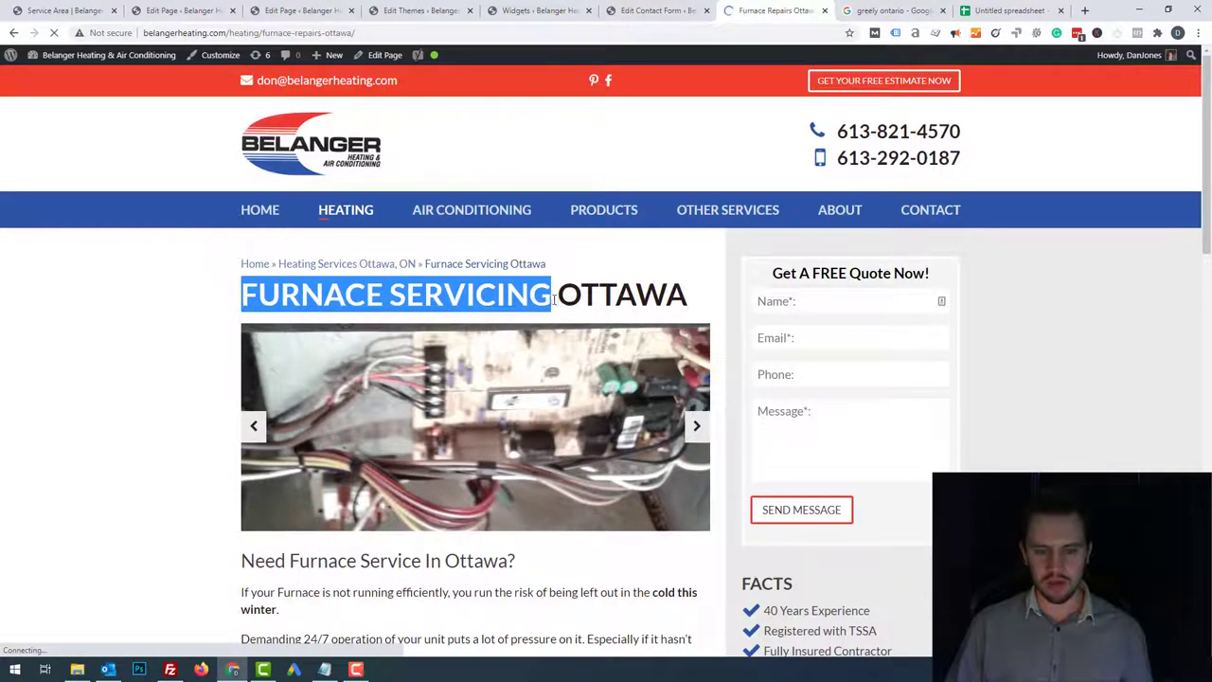
left_click_drag(515, 296, 241, 296)
key("ctrl+c")
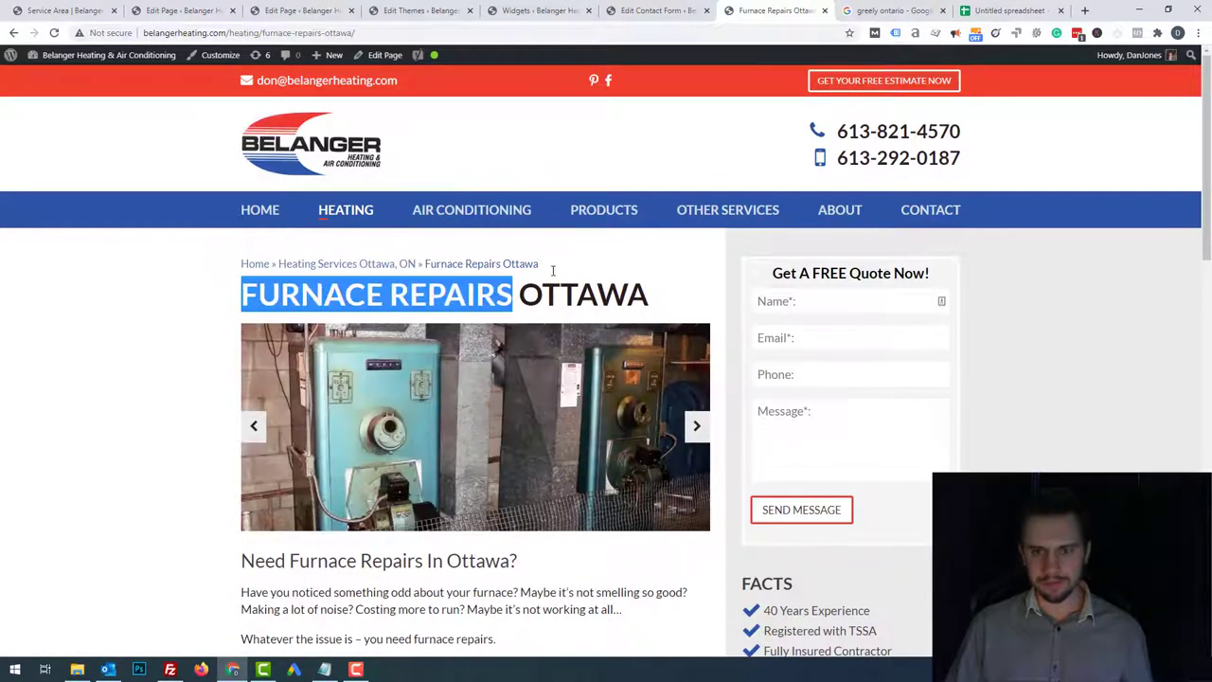
left_click(986, 10)
left_click(99, 191)
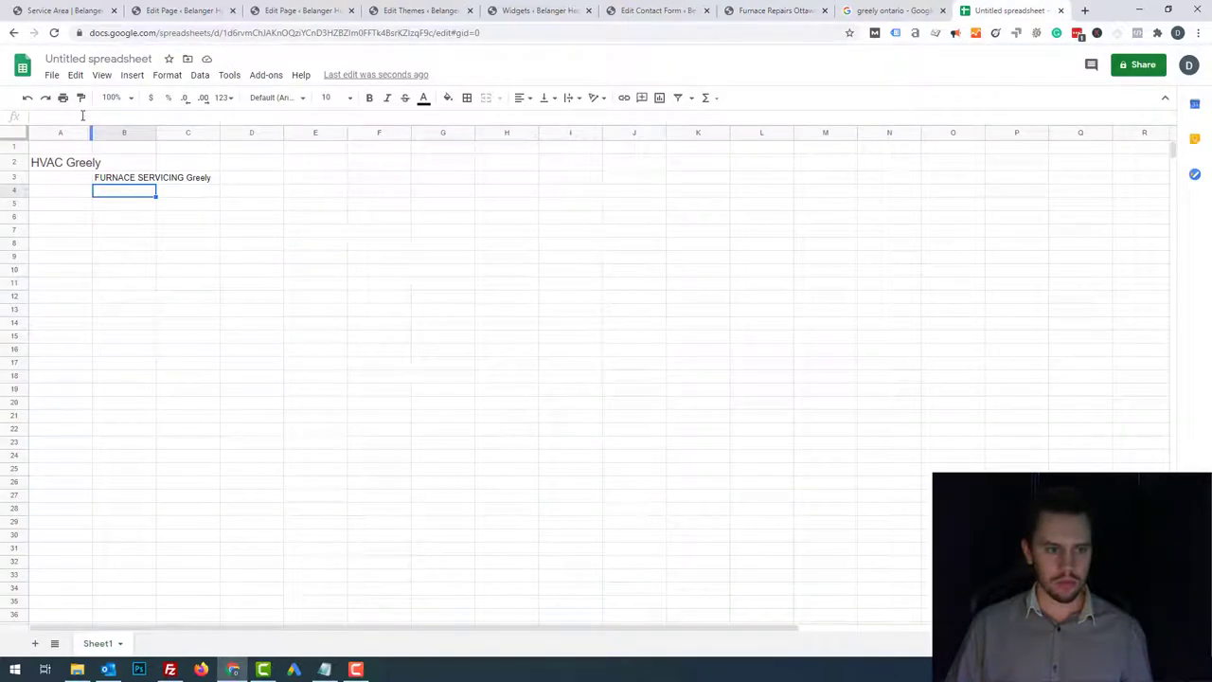
key("ctrl+v")
left_click(180, 226)
- Append "Greely" to cell B4 so the entry reads "FURNACE REPAIRS Greely"
left_click(123, 162)
left_click(123, 177)
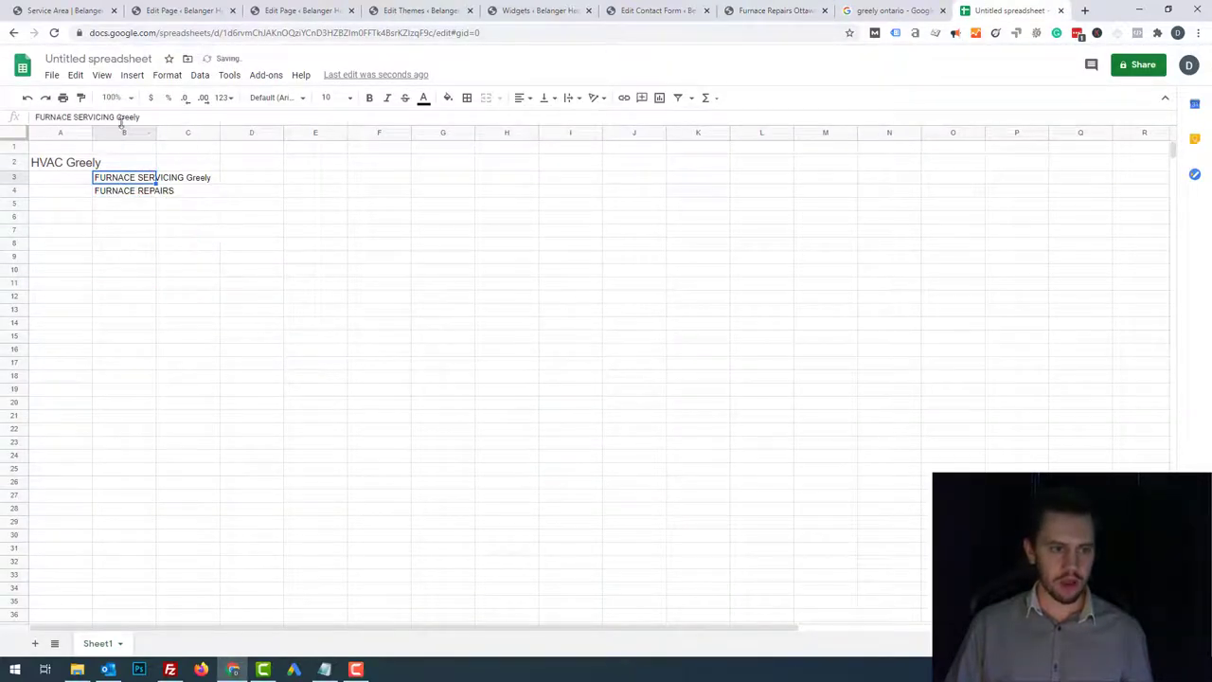
left_click_drag(116, 116, 164, 120)
left_click(135, 196)
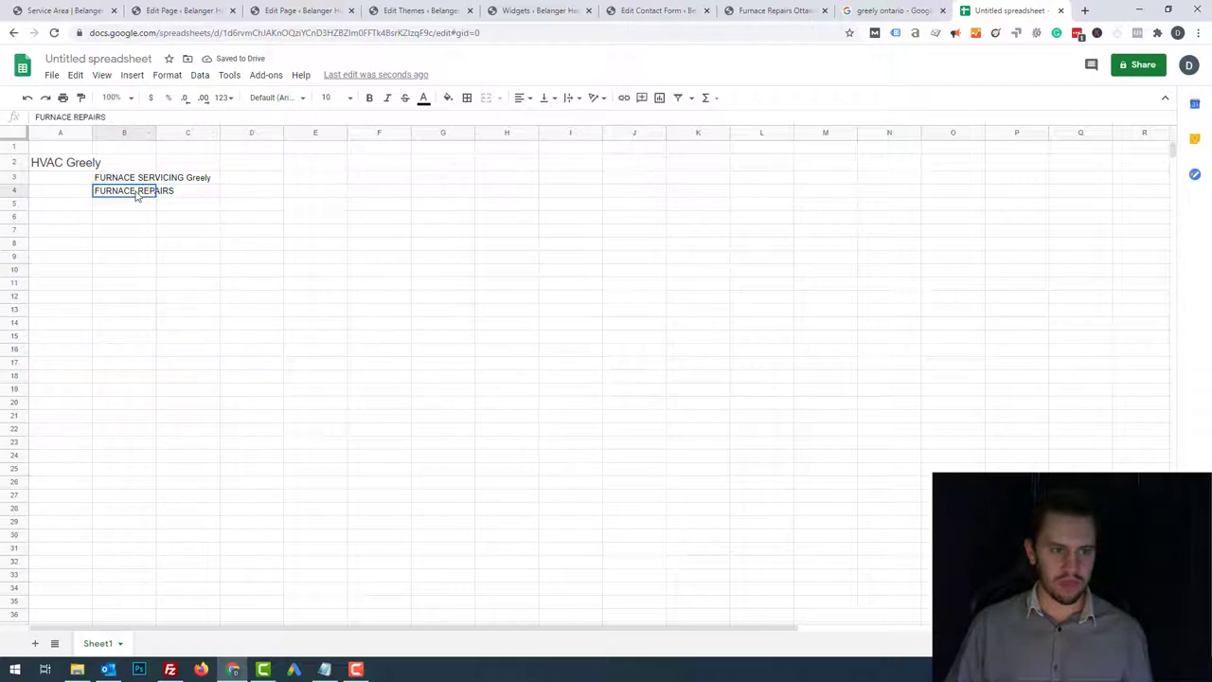
left_click(111, 116)
type("Greely")
left_click(187, 324)
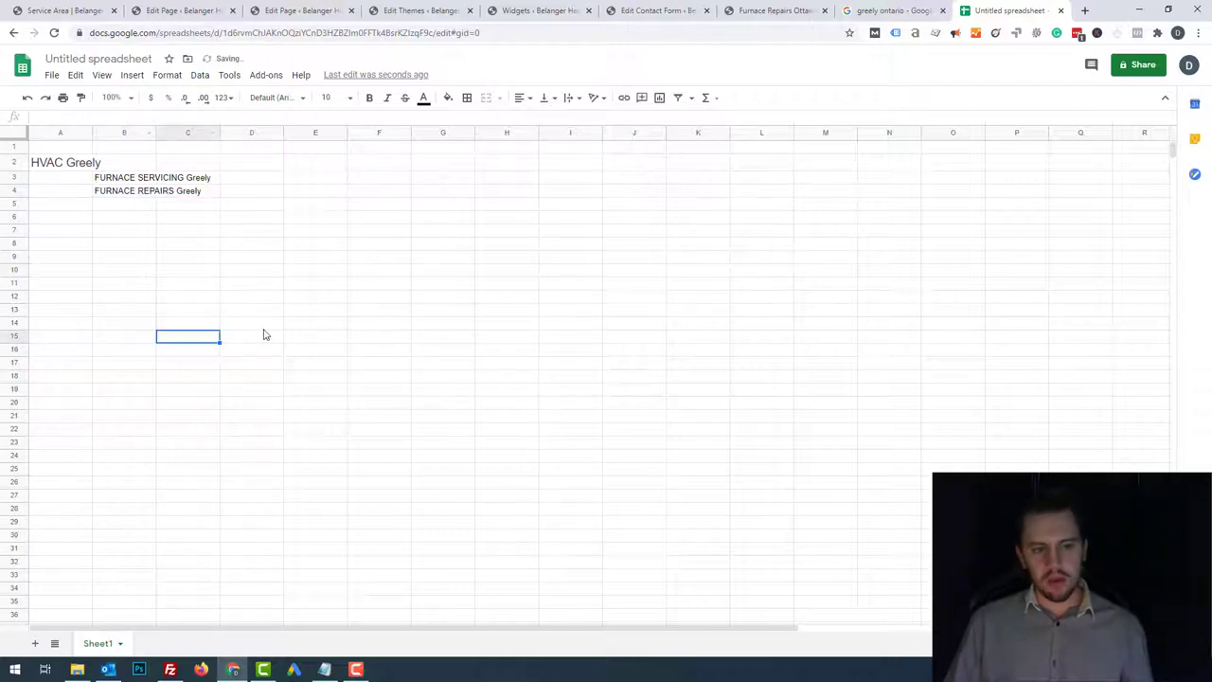
left_click(261, 326)
- Search Google in a new browser tab for cell B3's text, "FURNACE SERVICING Greely", and check its monthly search volume
left_click(124, 178)
key("ctrl+c")
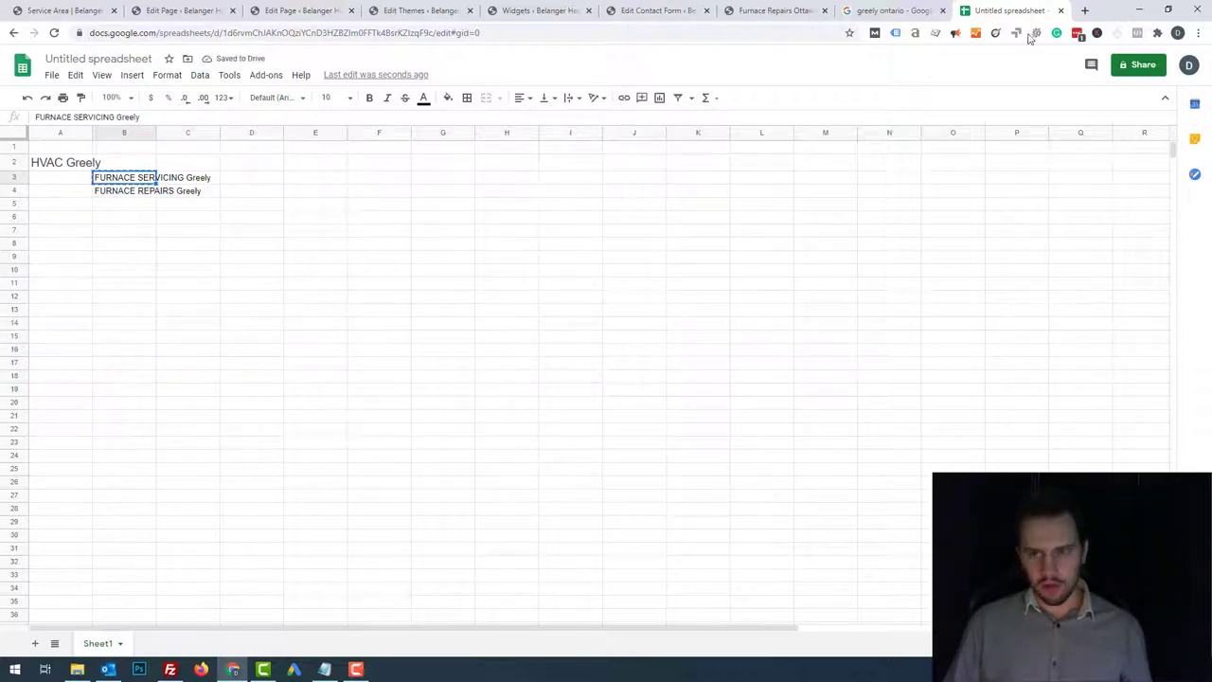
left_click(1084, 11)
key("ctrl+v")
key("Return")
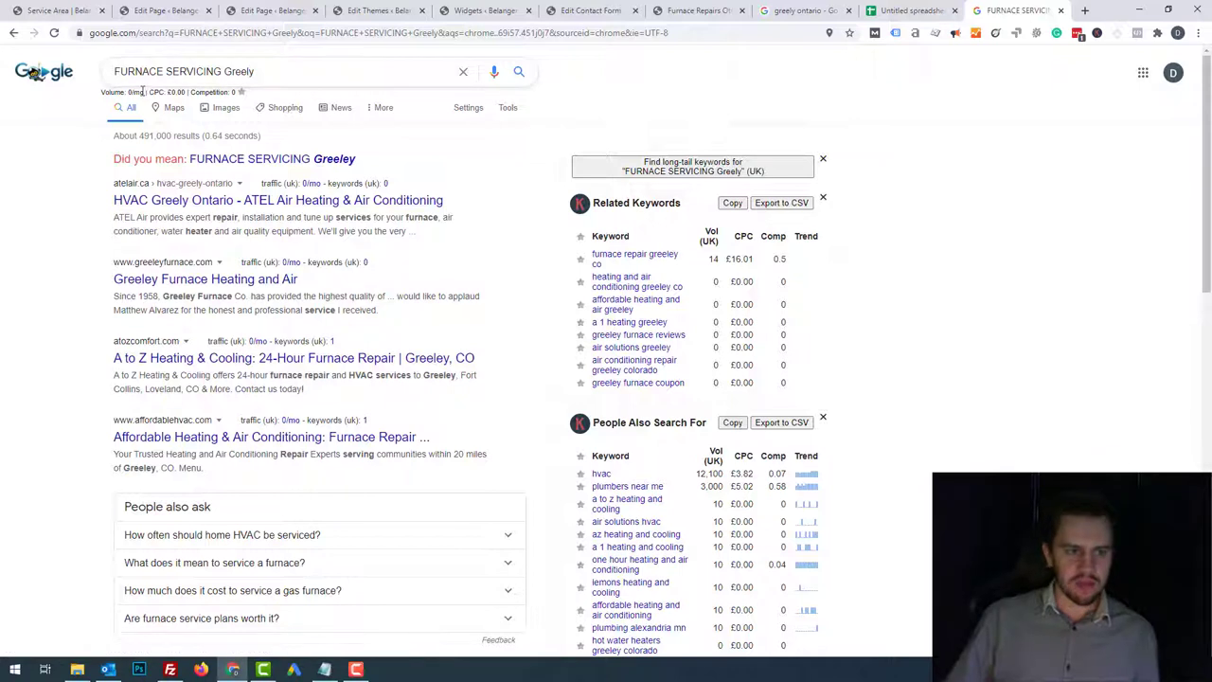
left_click_drag(145, 92, 124, 94)
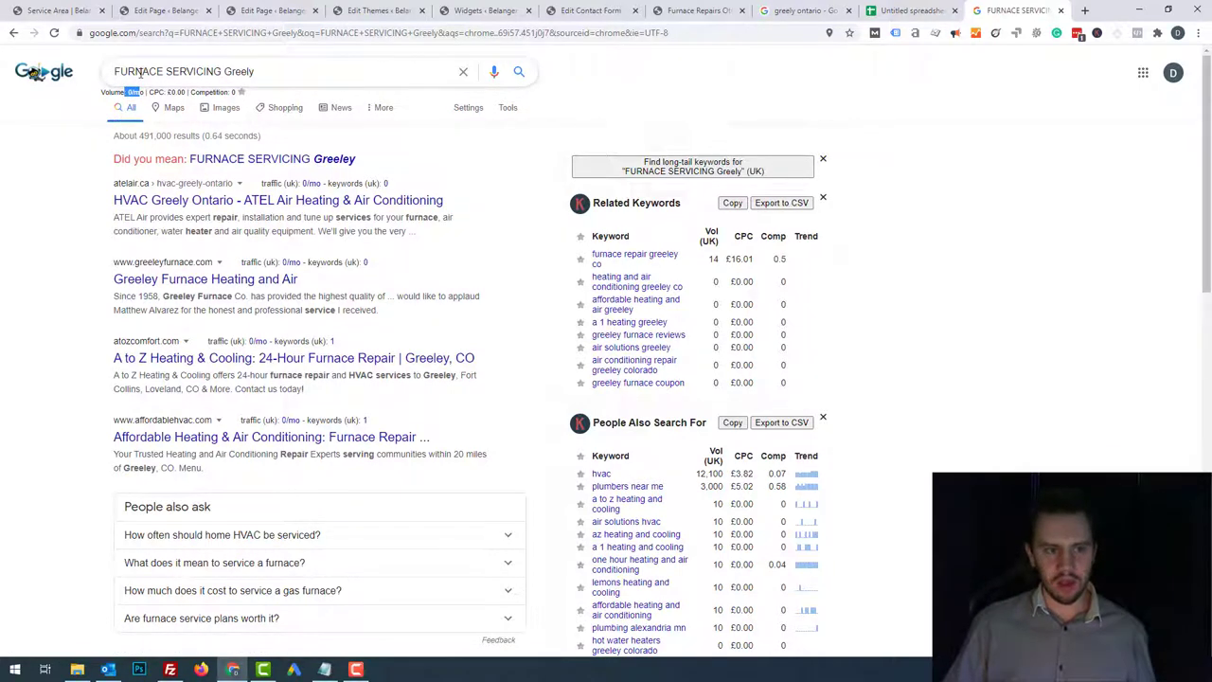
- Remove "Greely" from the query, search for "FURNACE SERVICING" alone, and look through the results
left_click_drag(224, 72, 685, 73)
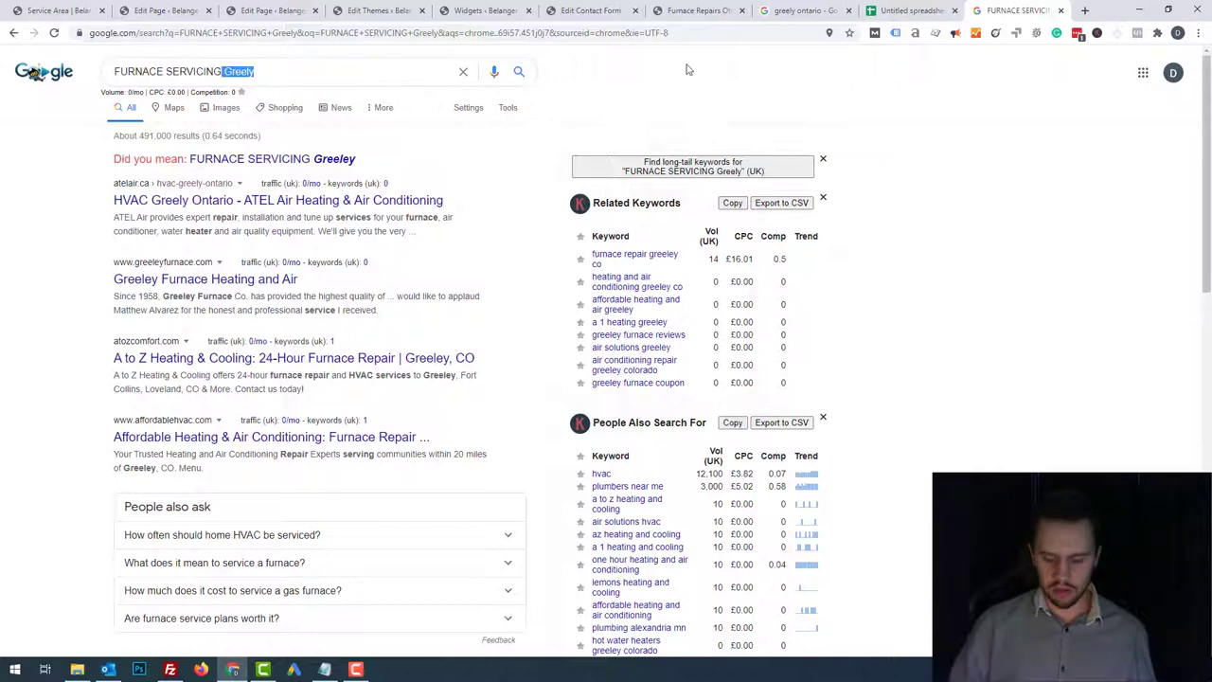
key("BackSpace")
key("Return")
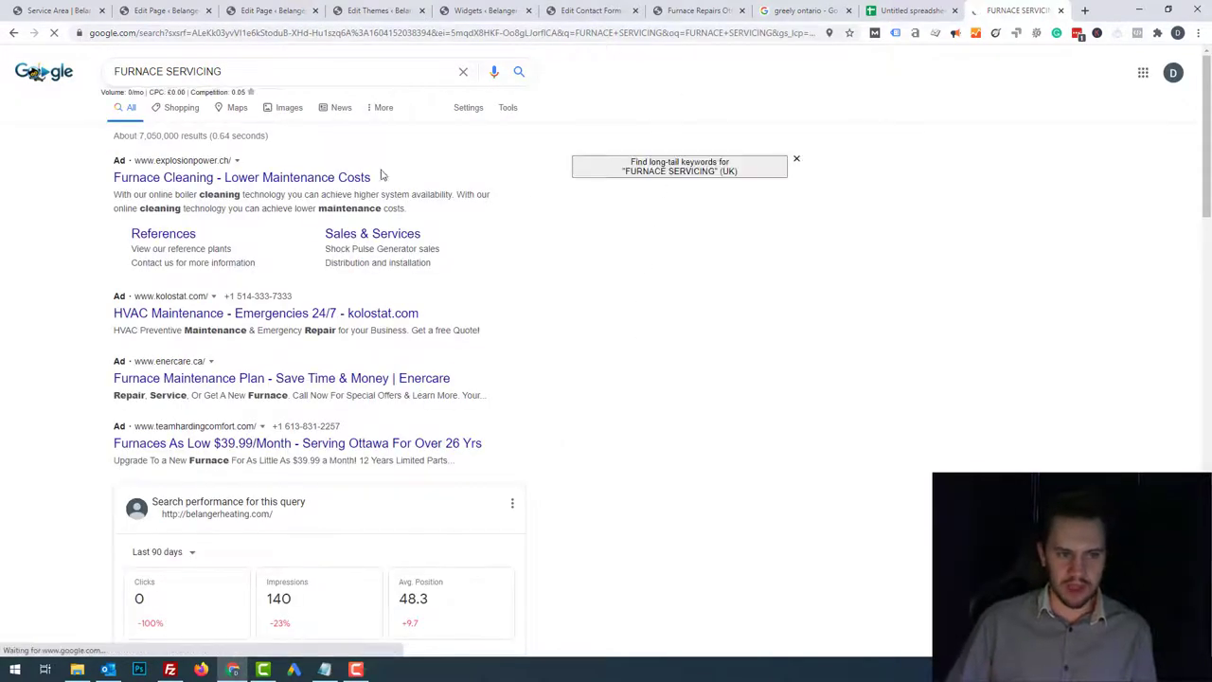
scroll(476, 303, "down", 2)
scroll(476, 309, "down", 4)
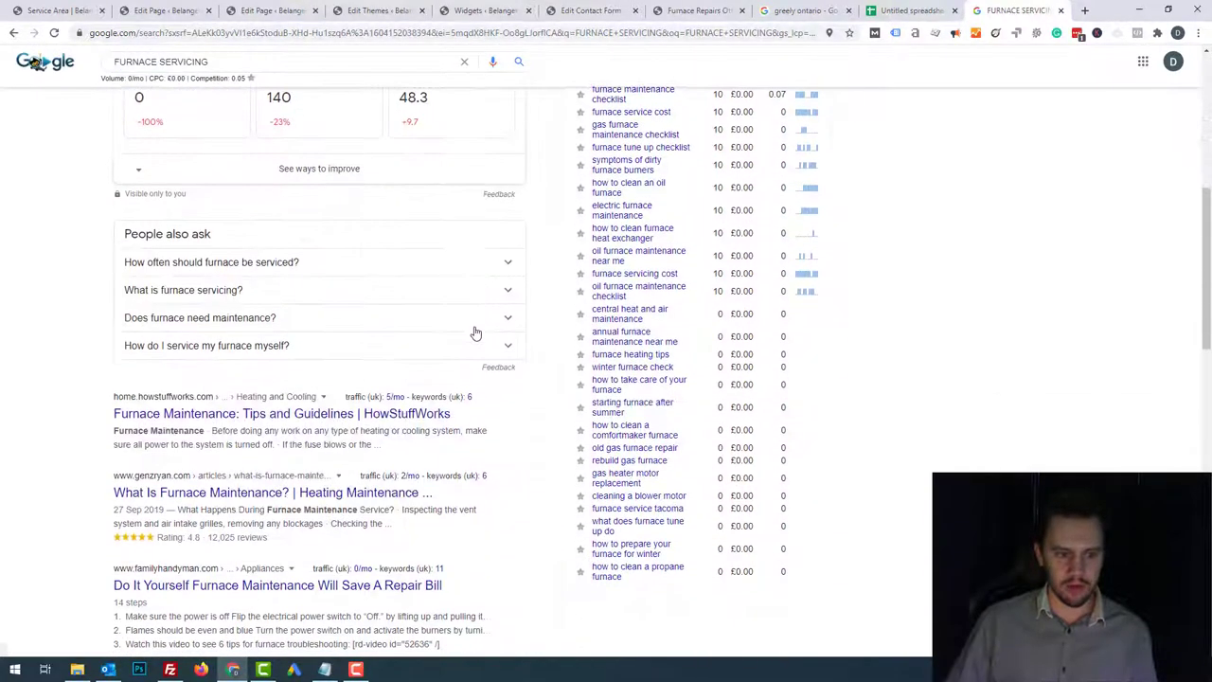
scroll(515, 419, "down", 4)
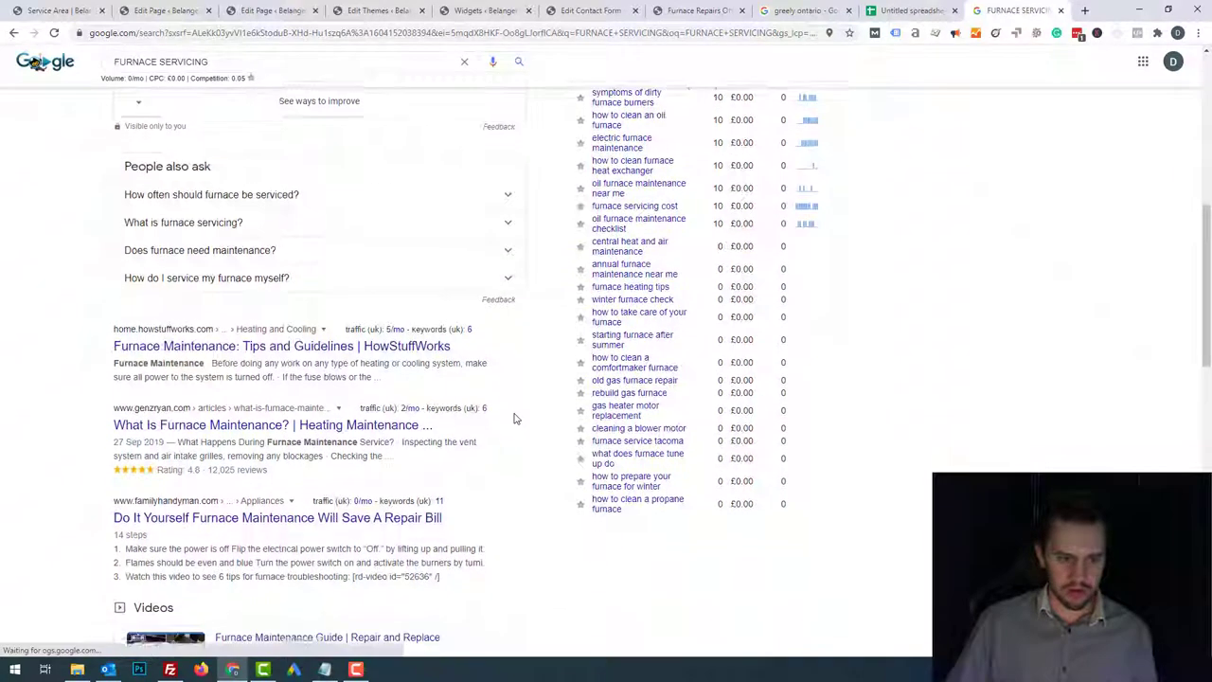
scroll(514, 419, "down", 3)
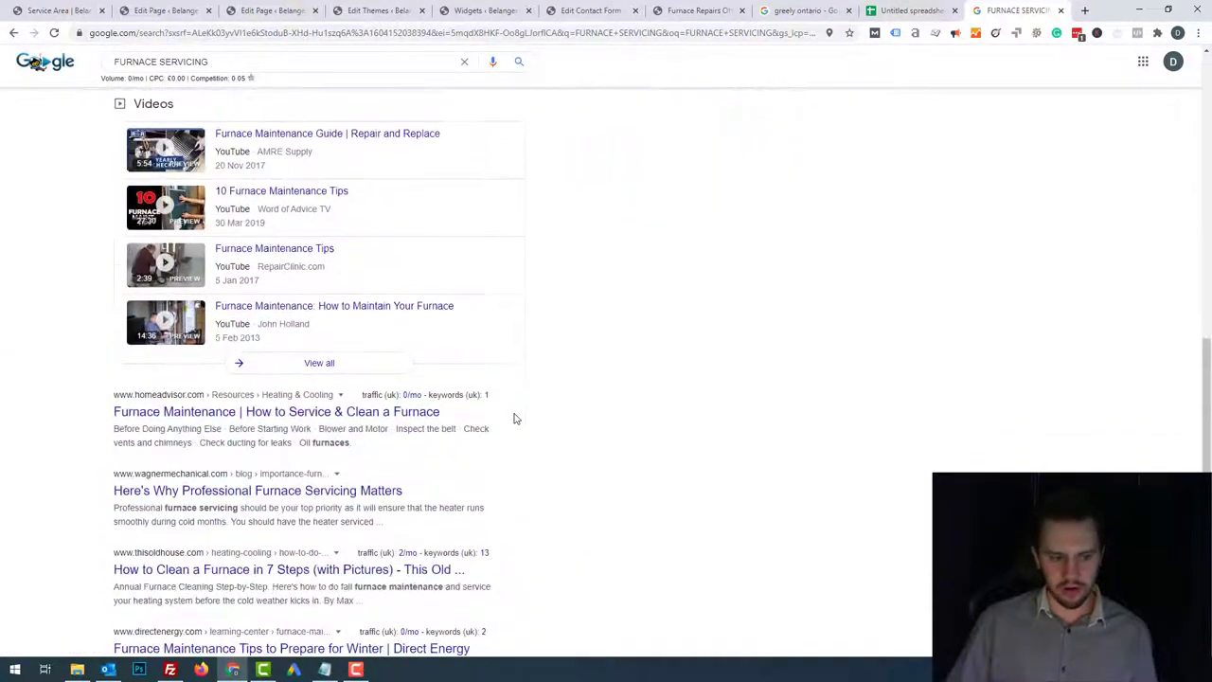
scroll(514, 419, "down", 2)
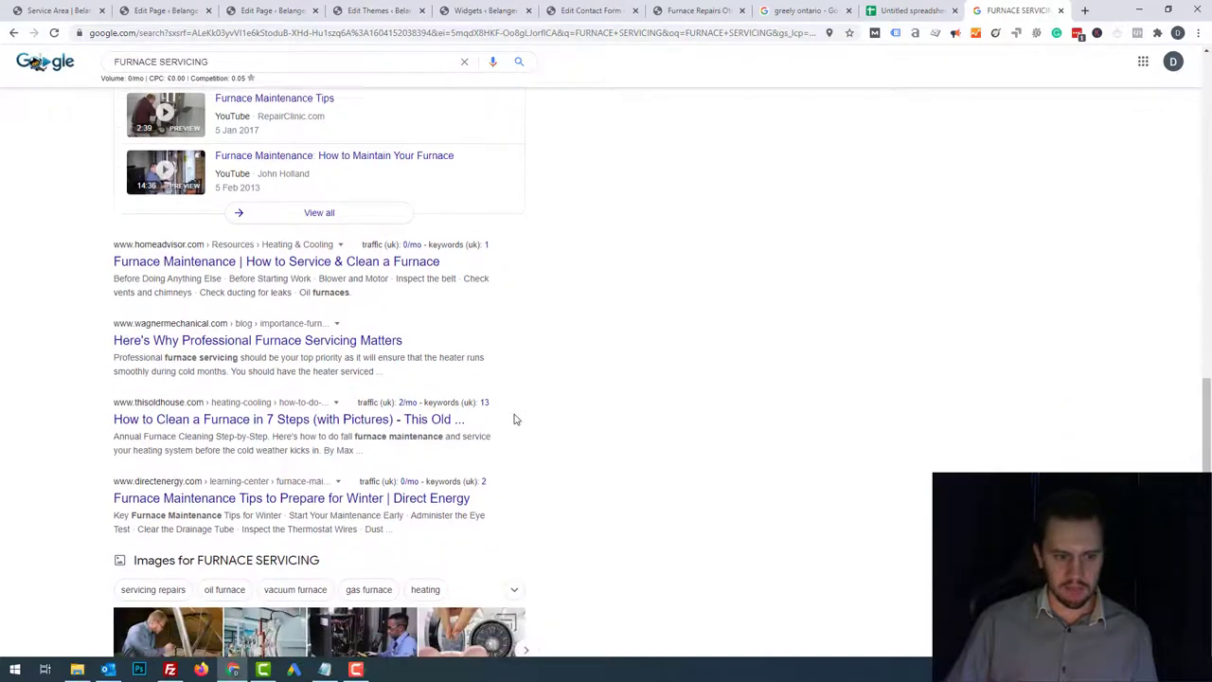
scroll(239, 115, "up", 5)
- Search Google for "plumbing companies" and look through the ads, map listings and organic results for local pages
triple_click(237, 64)
type("pl")
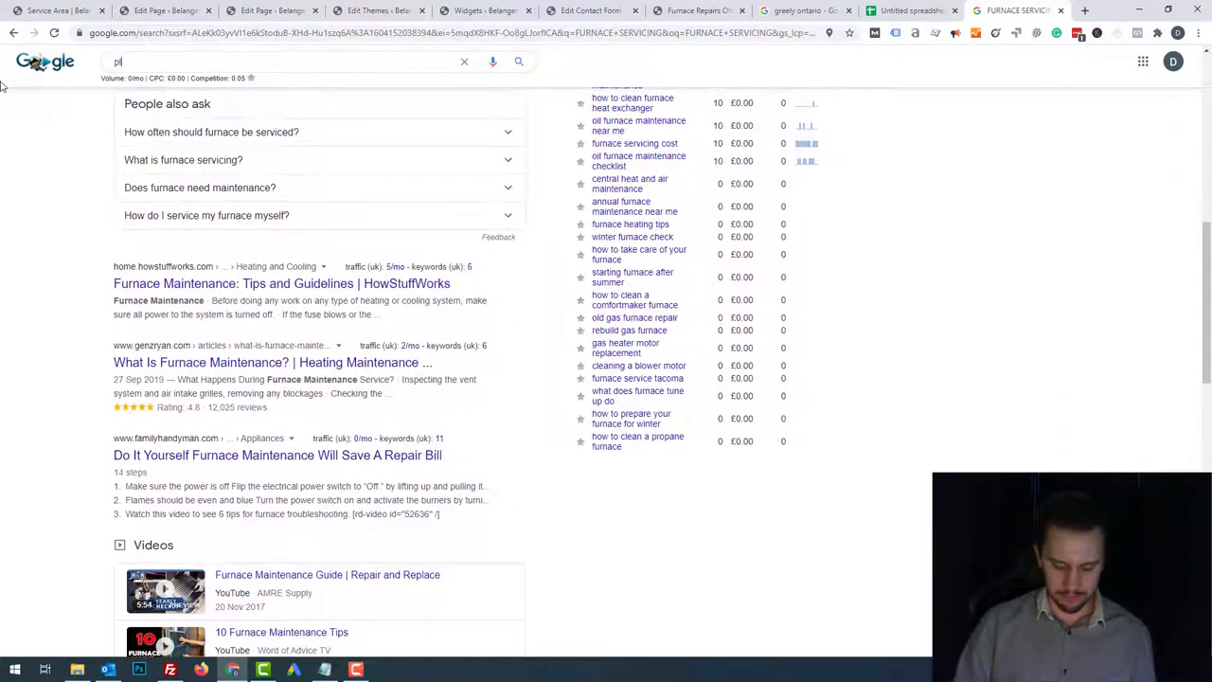
type("umbing companies")
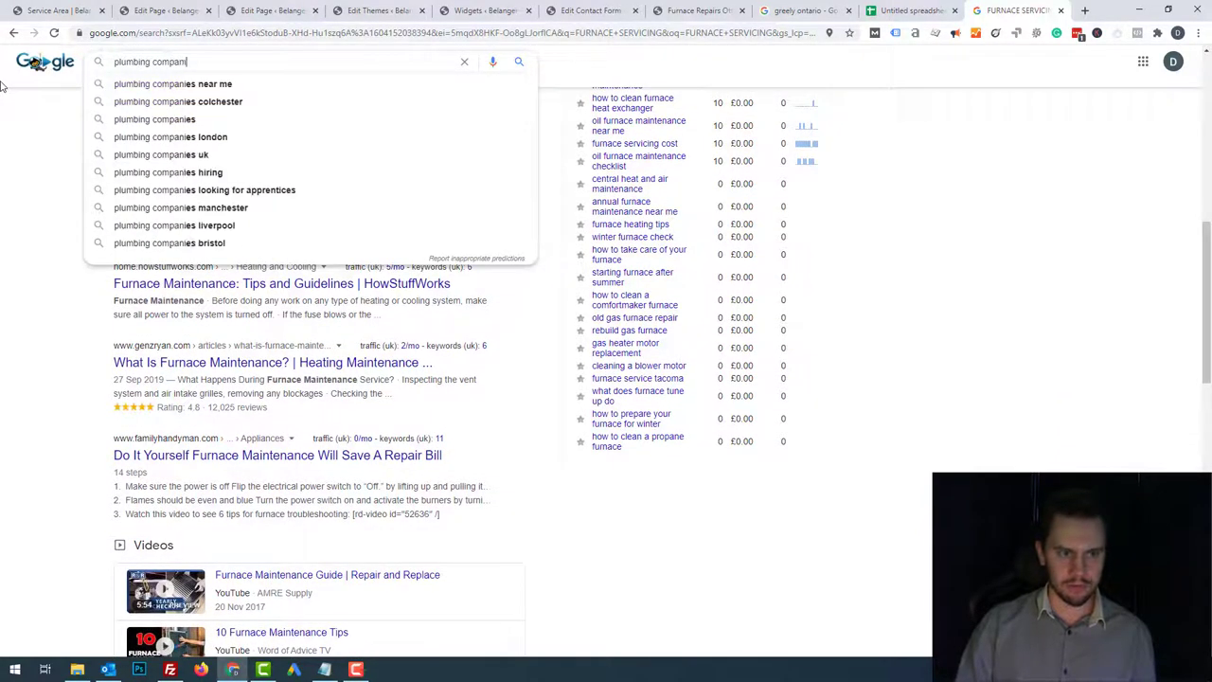
key("Return")
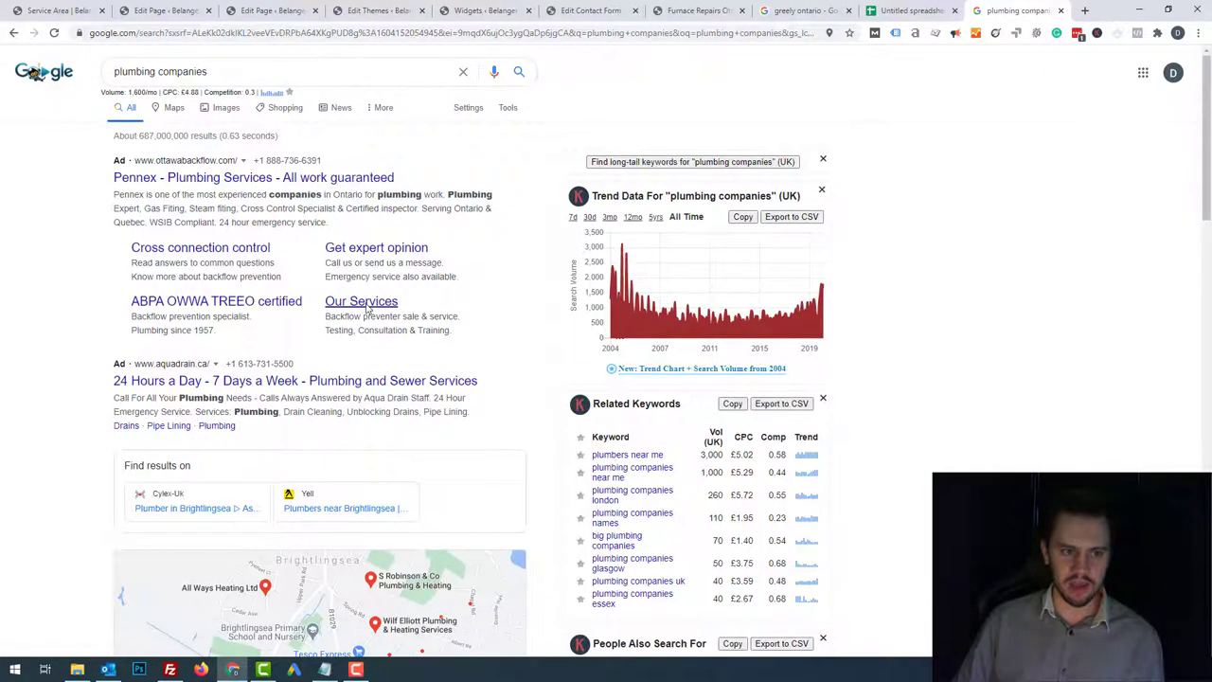
scroll(315, 193, "down", 1)
scroll(315, 193, "up", 1)
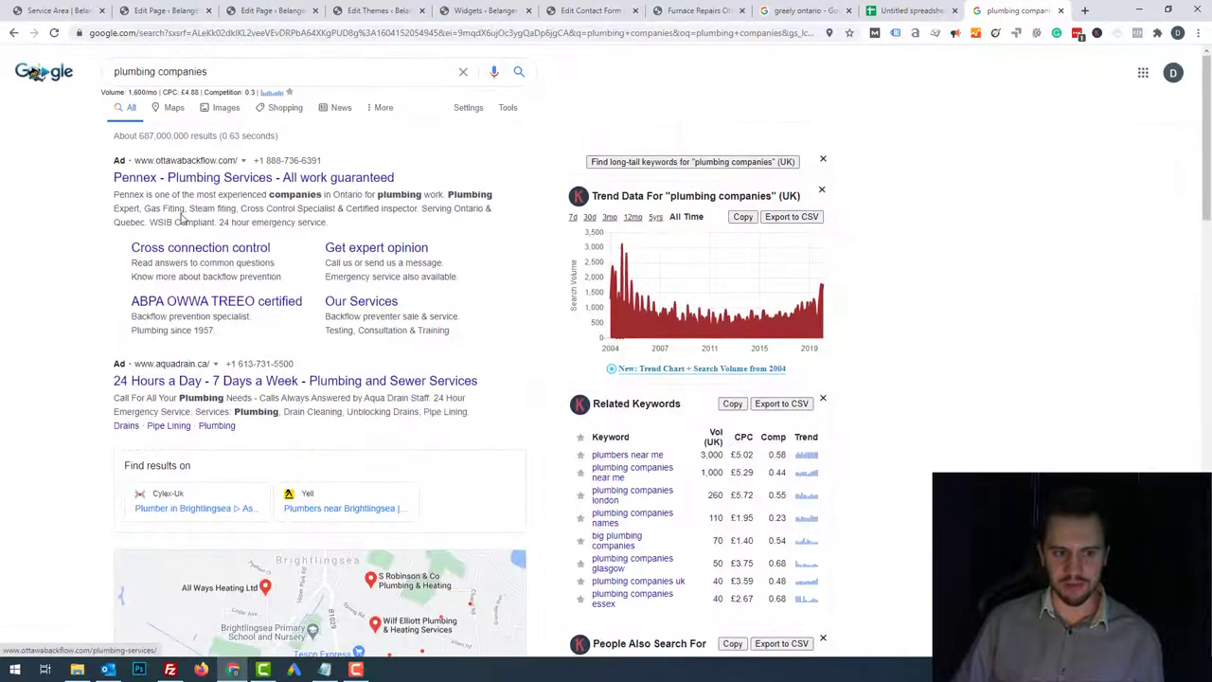
scroll(95, 360, "down", 4)
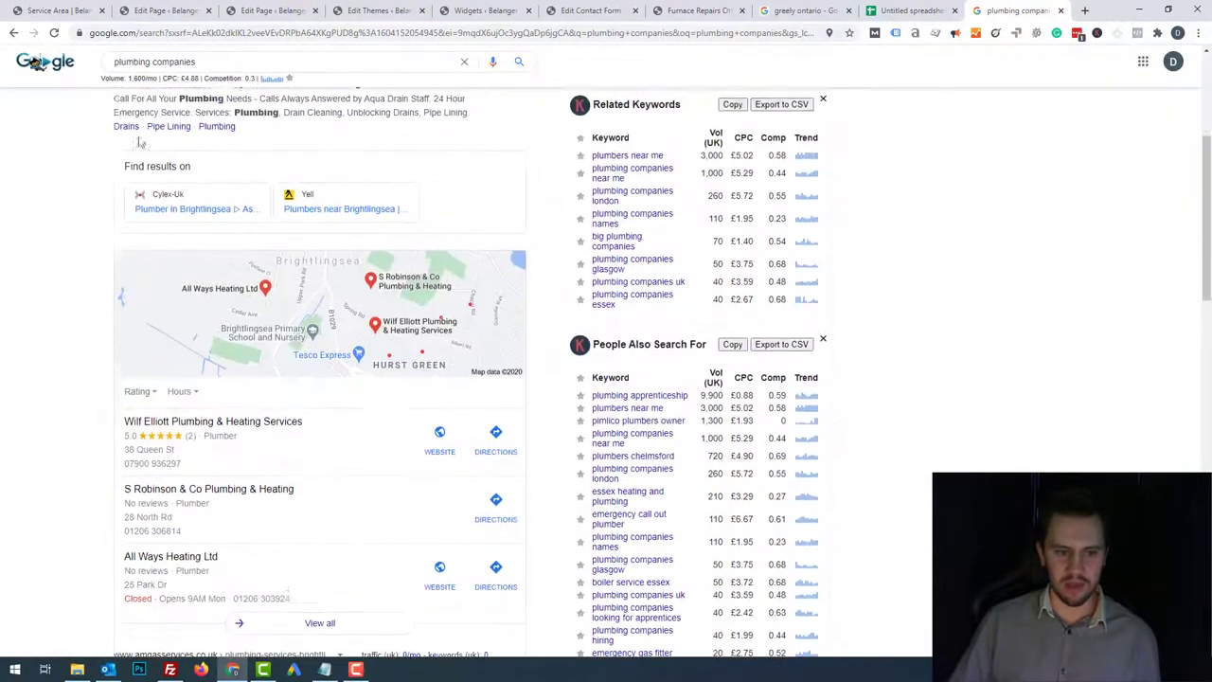
scroll(142, 326, "down", 1)
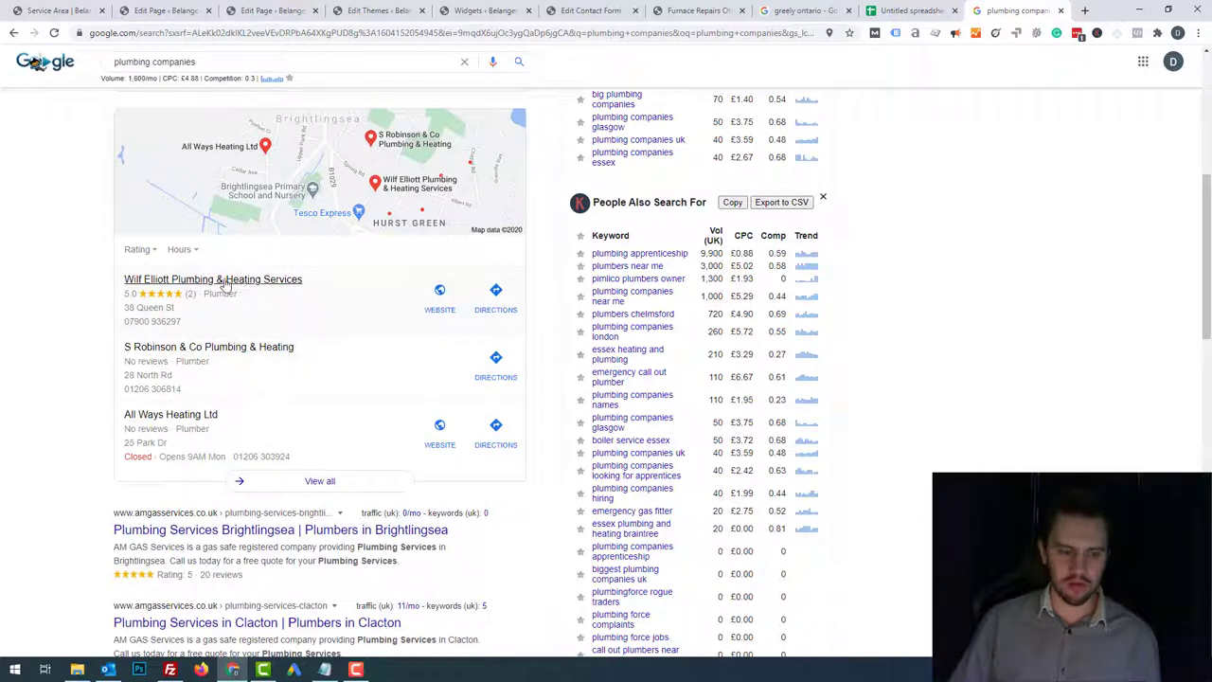
scroll(242, 274, "down", 3)
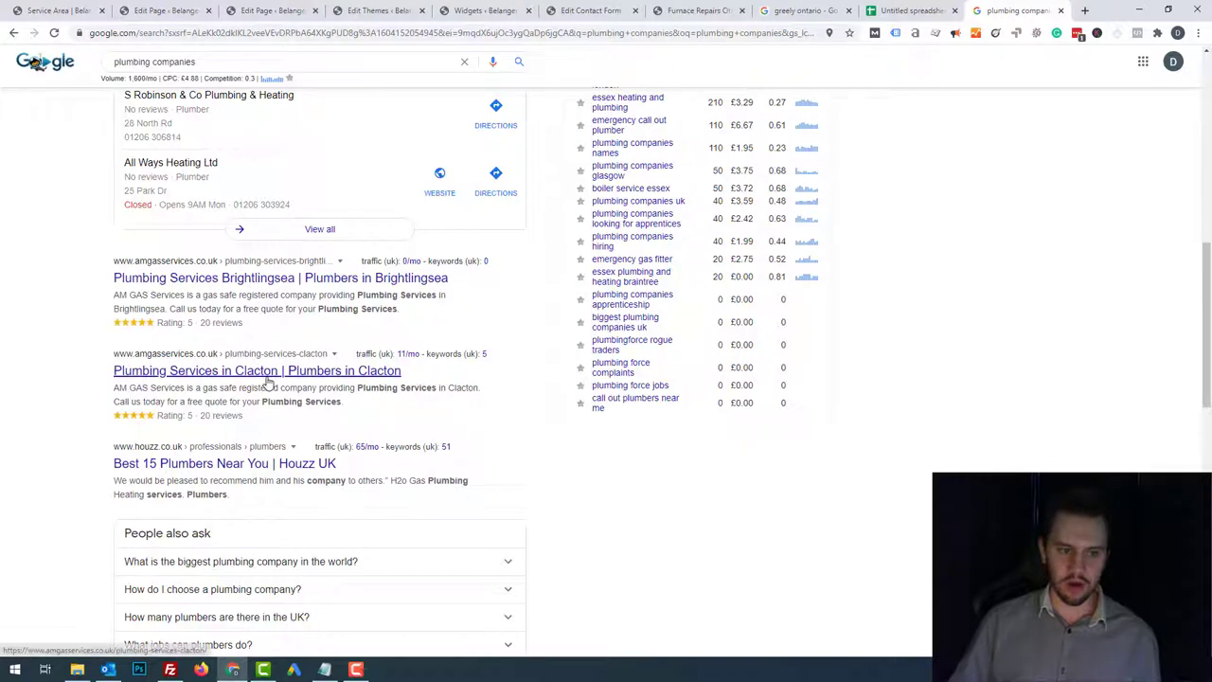
scroll(268, 382, "down", 4)
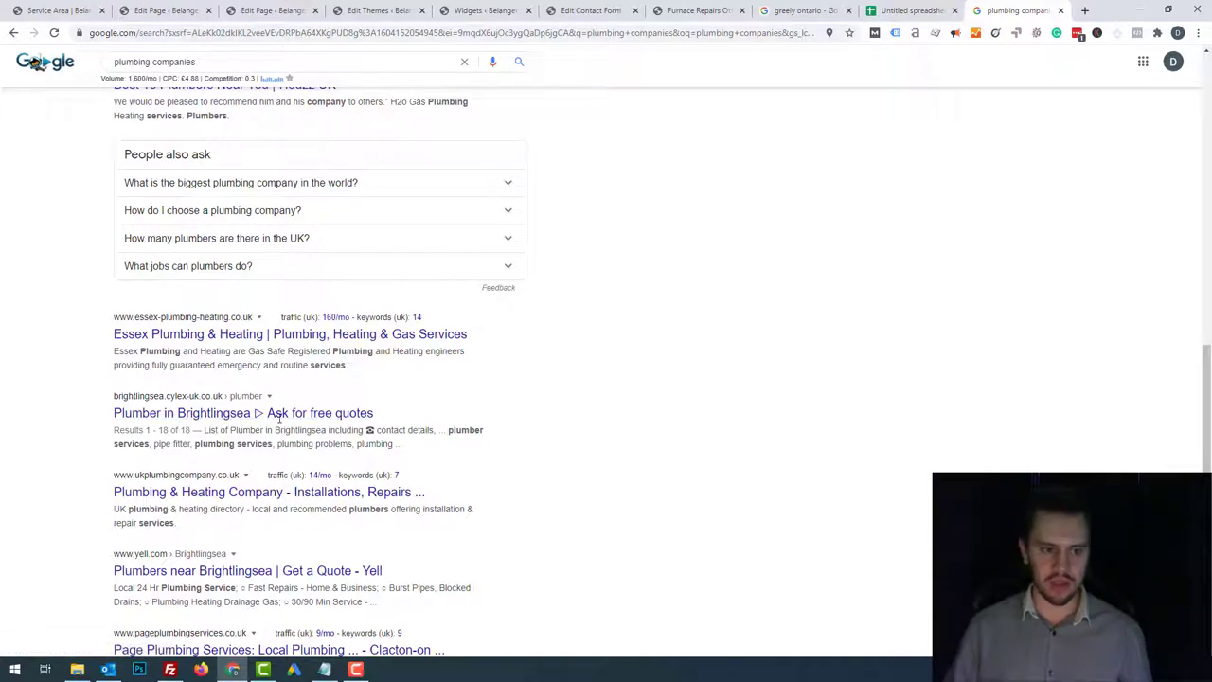
left_click(907, 11)
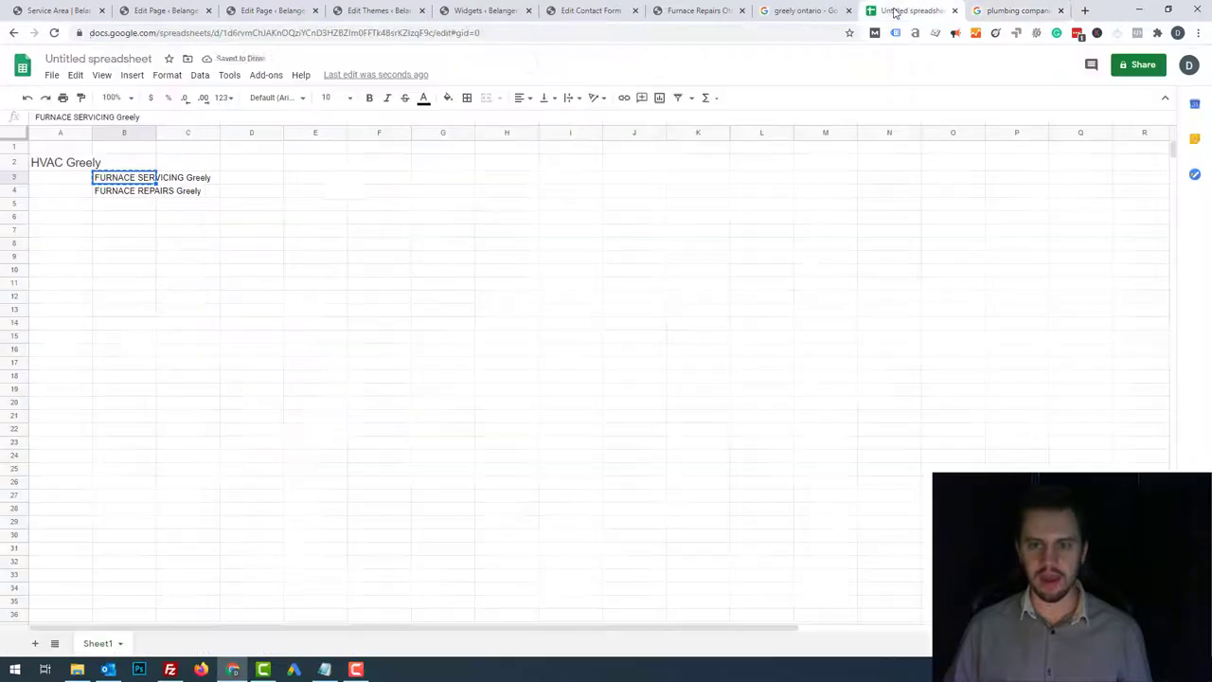
left_click(164, 169)
left_click(167, 182)
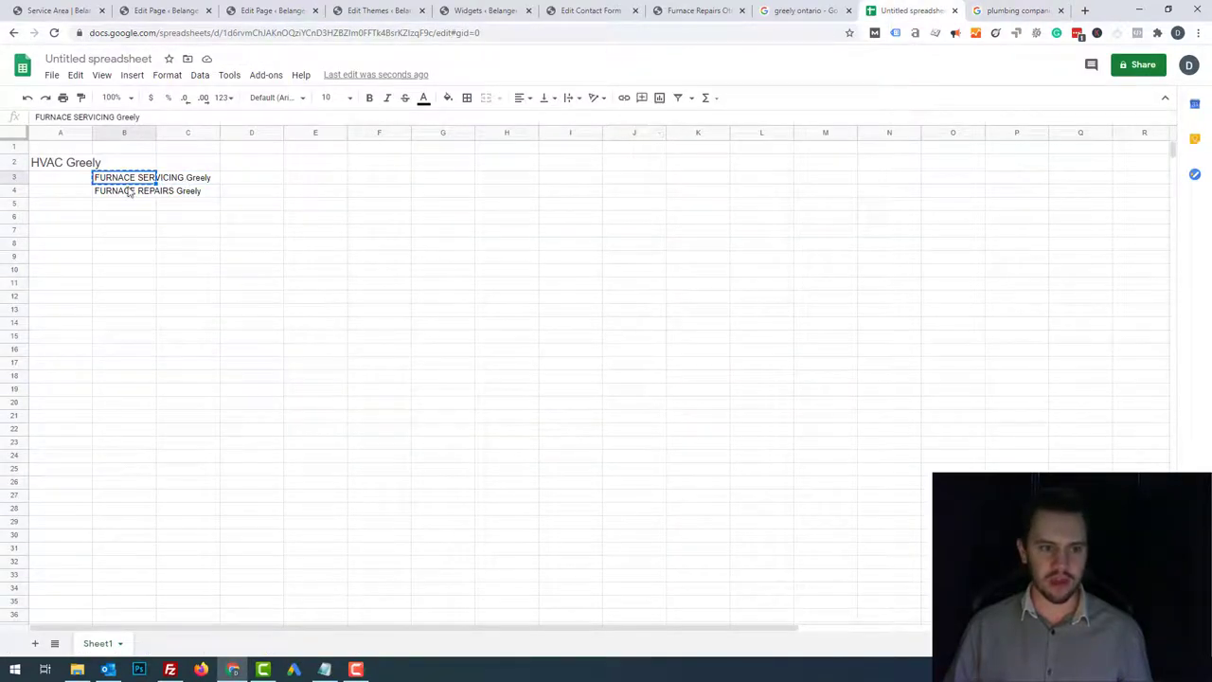
left_click(129, 193)
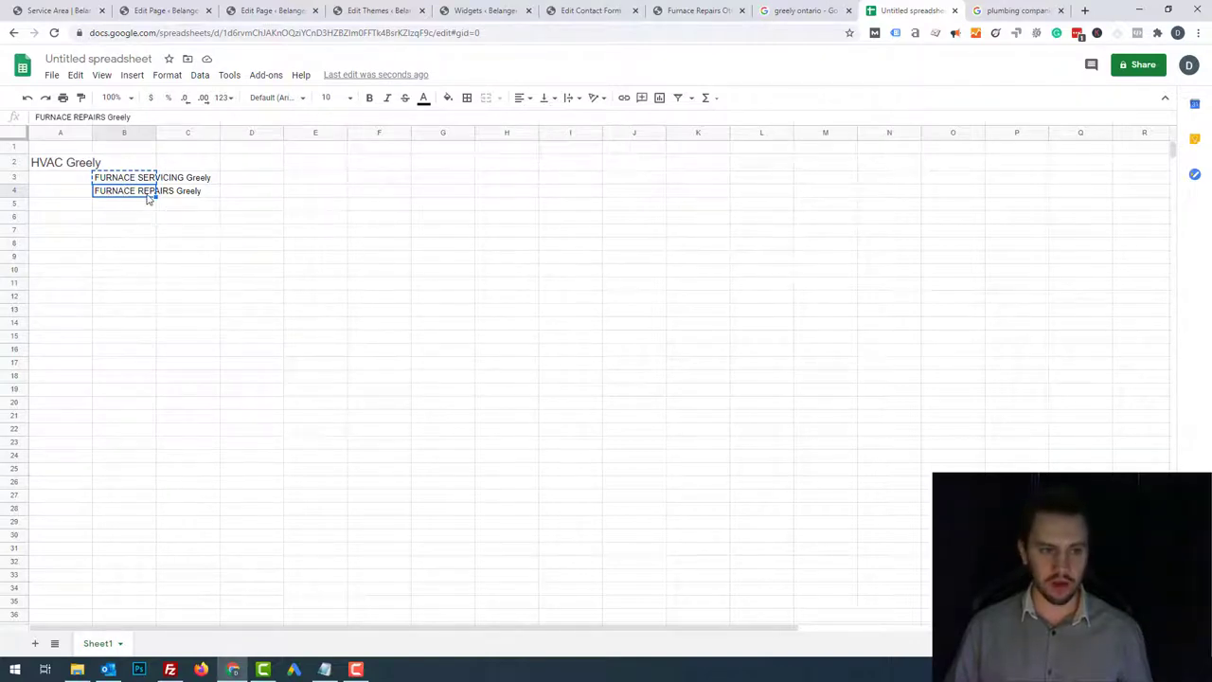
left_click(208, 196)
left_click(154, 192)
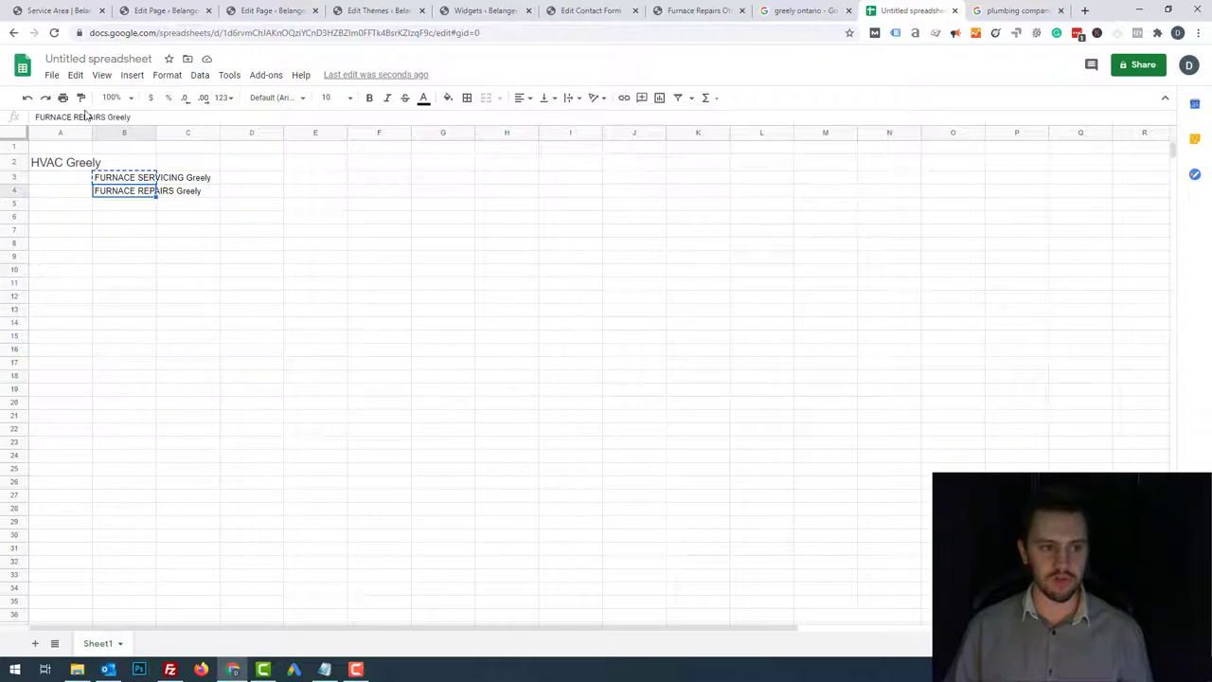
left_click(1030, 10)
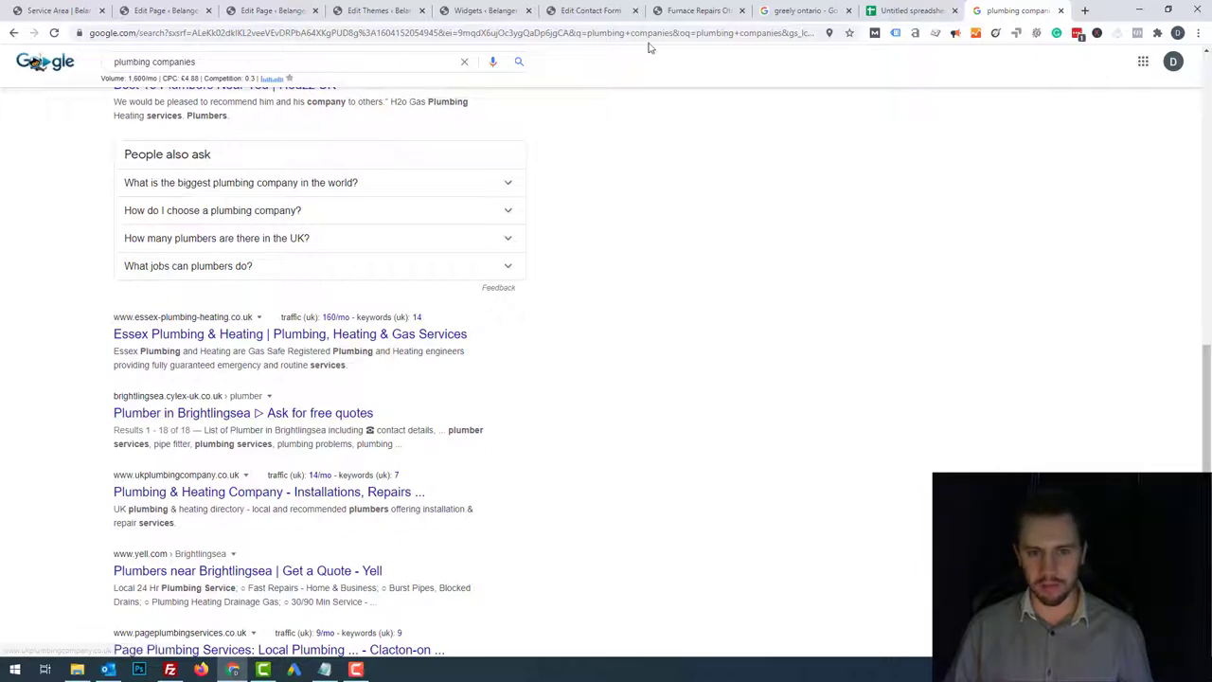
- Copy "FURNACE INSTALLATION" from the heading of the website's Furnace Installation page into spreadsheet cell B5
left_click(696, 10)
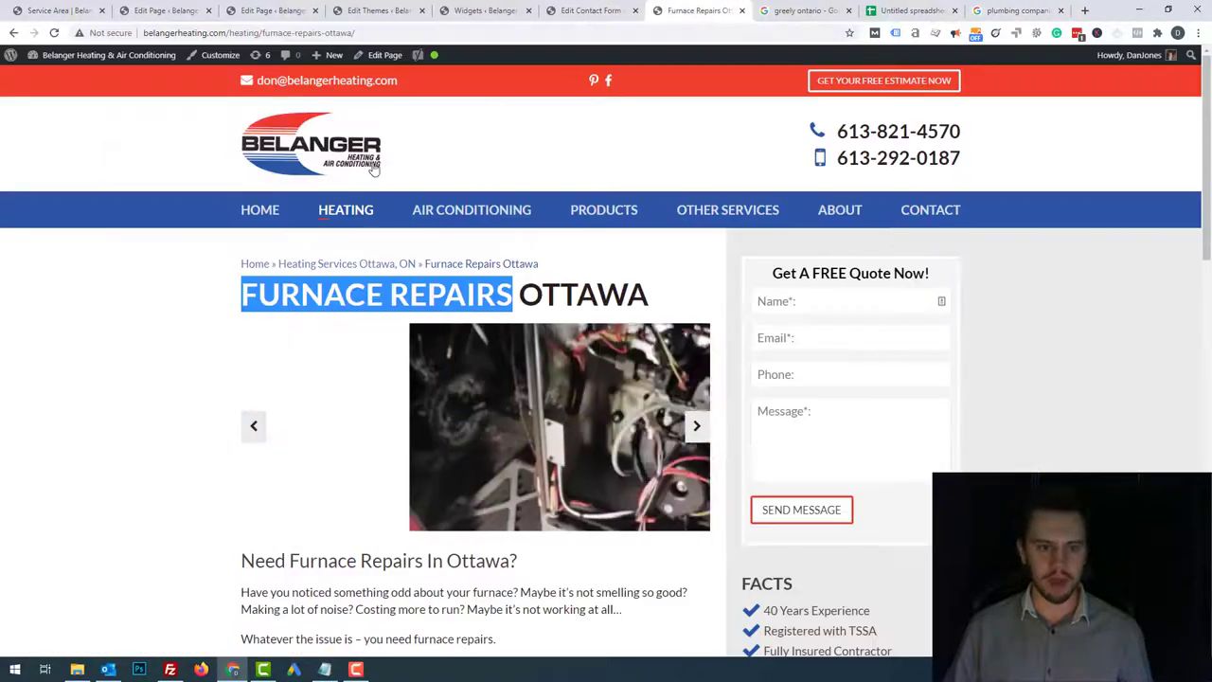
mouse_move(343, 209)
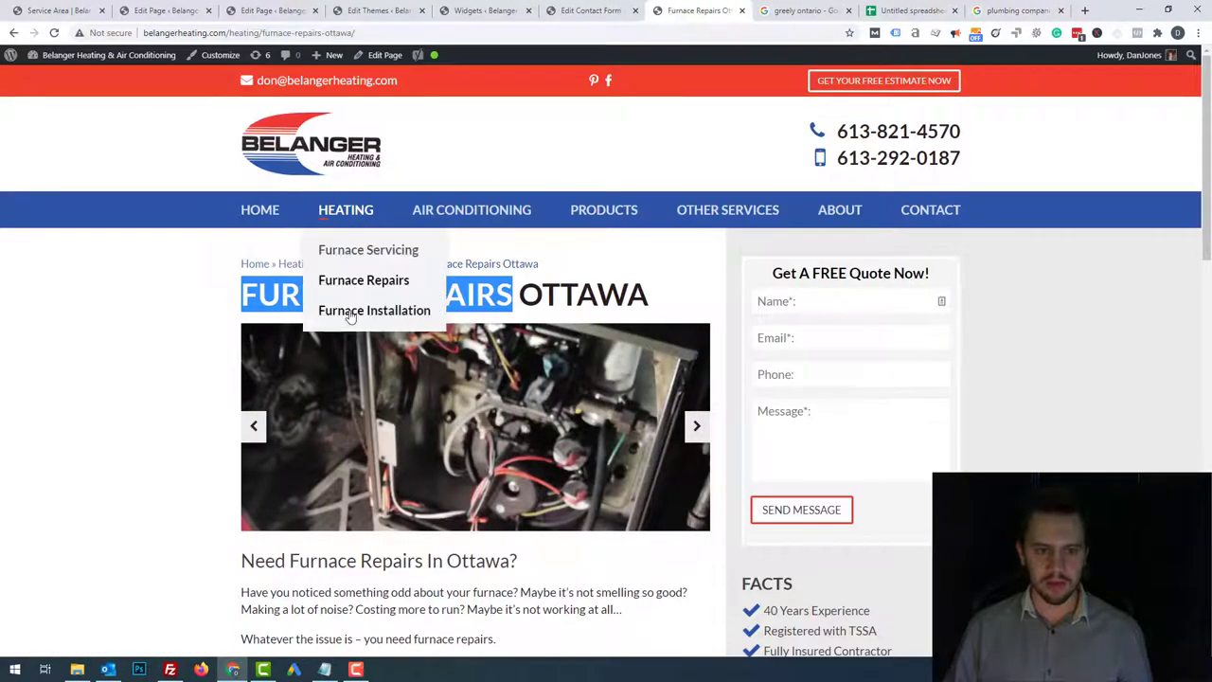
left_click(347, 310)
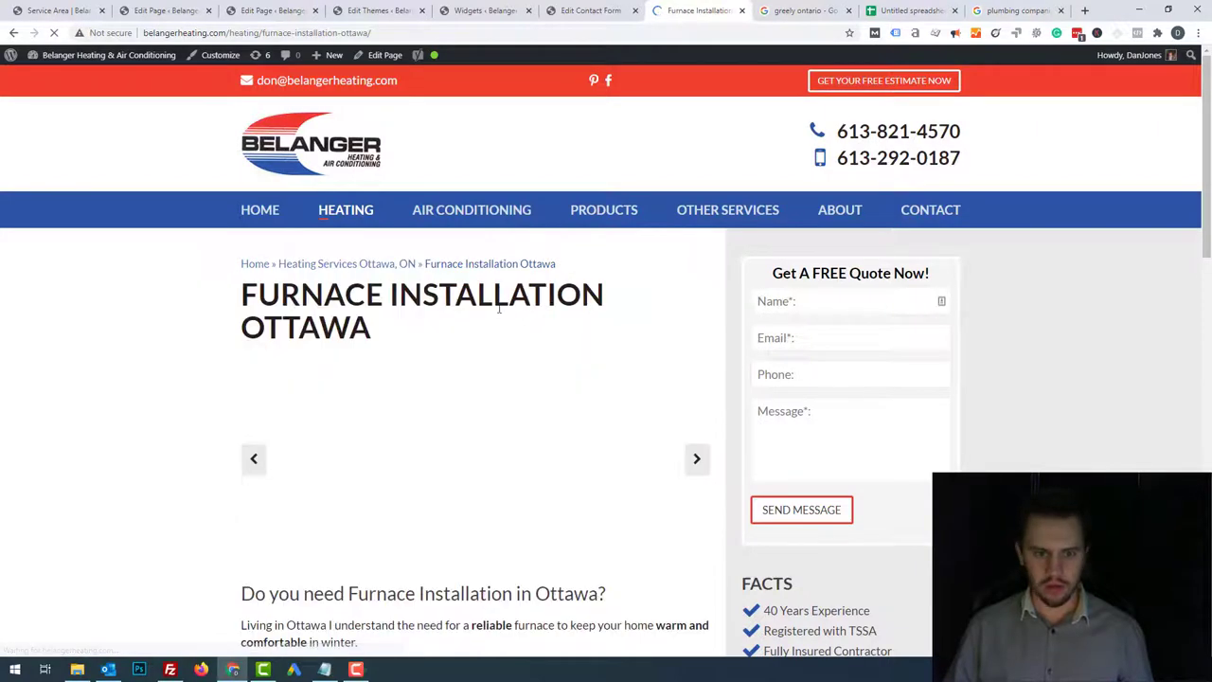
left_click_drag(605, 296, 236, 301)
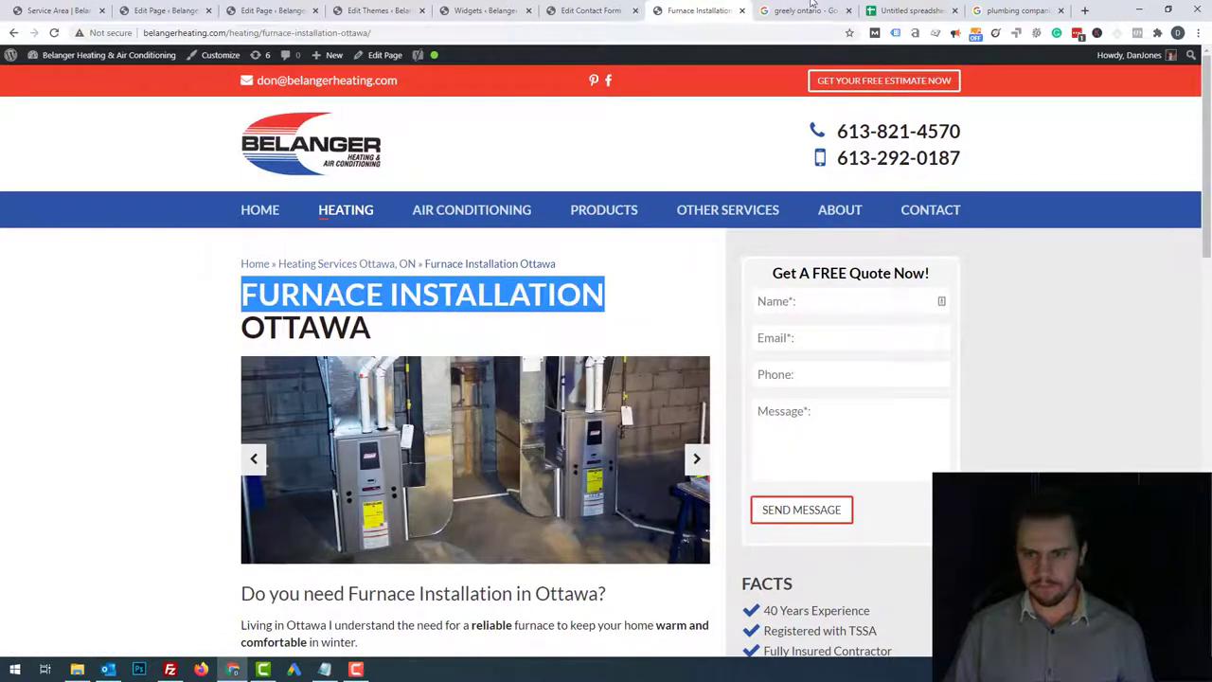
left_click(909, 10)
left_click(136, 204)
key("ctrl+v")
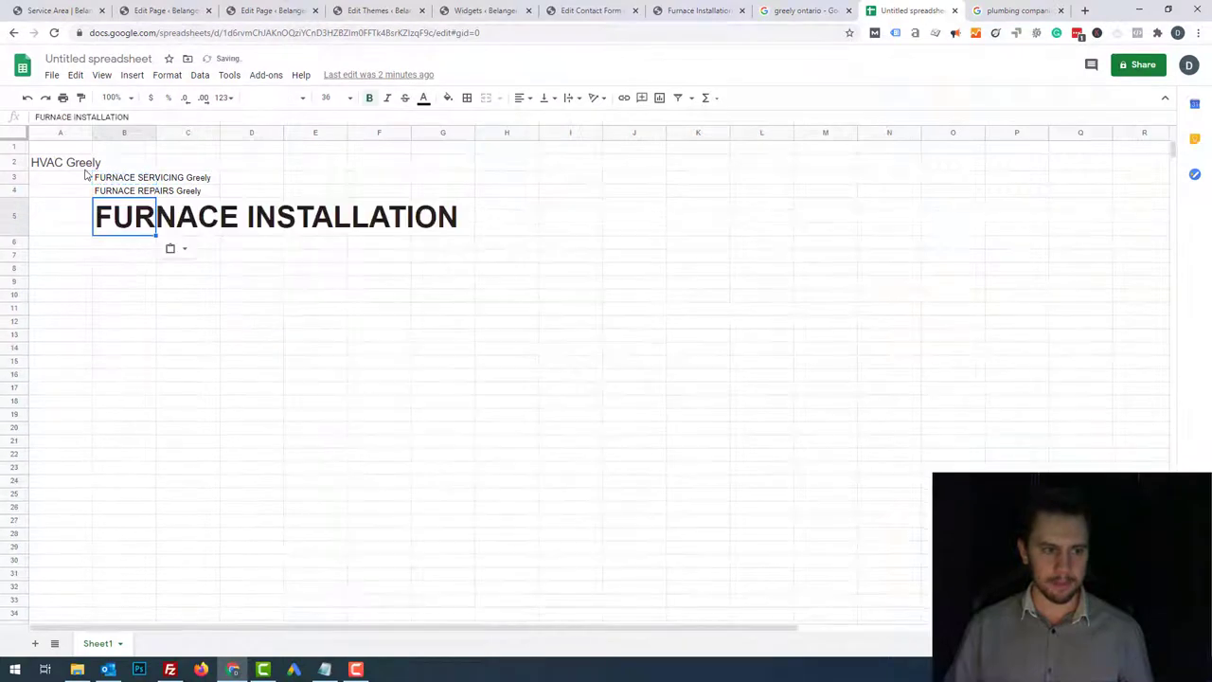
- Append "Greely" to cell B5 so the entry reads "FURNACE INSTALLATION Greely"
left_click(84, 164)
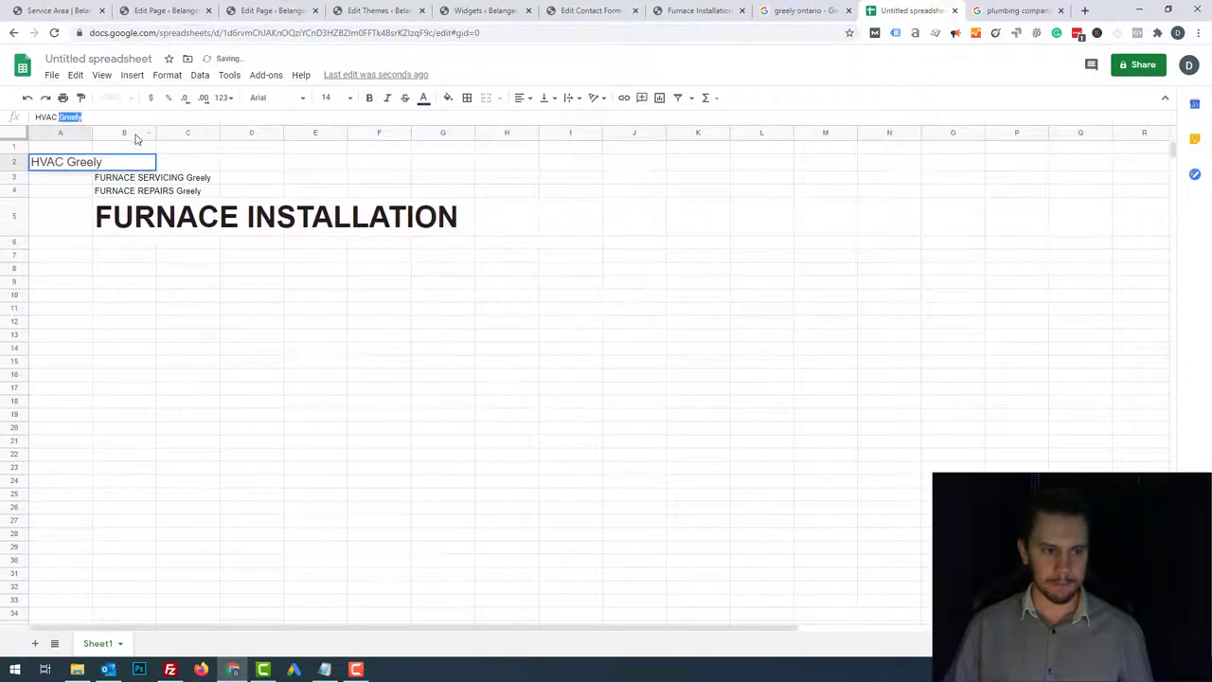
left_click(127, 210)
key("Return")
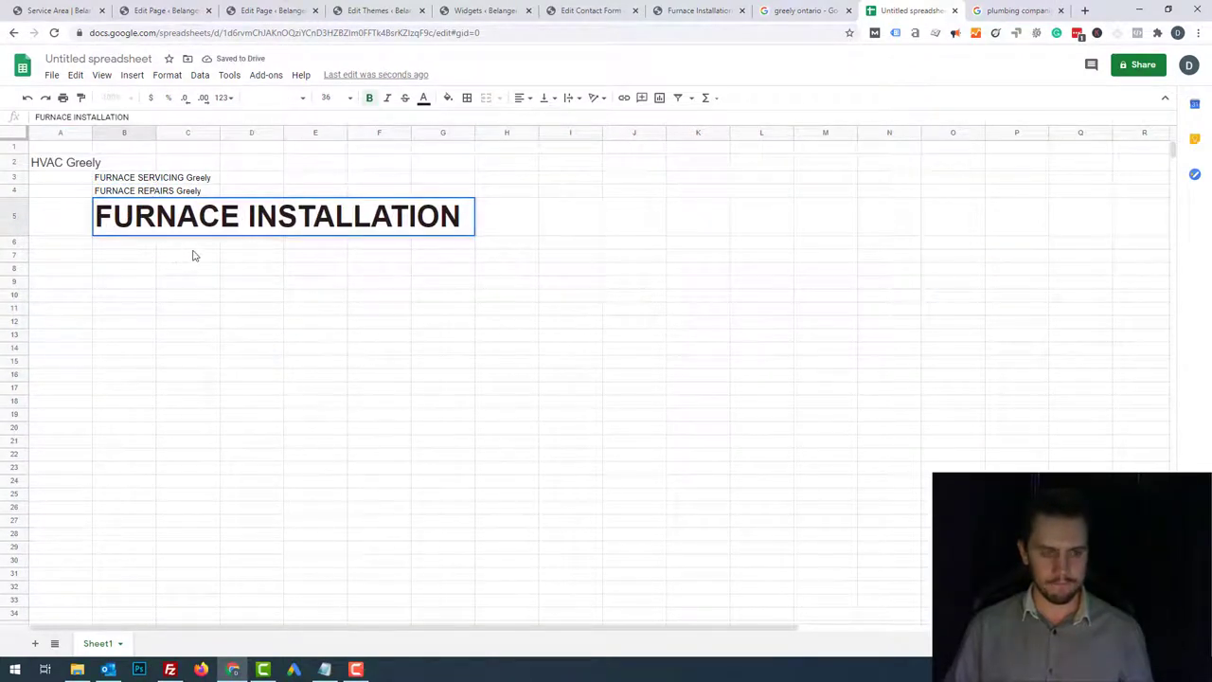
type("Greely")
left_click(130, 116)
left_click(213, 282)
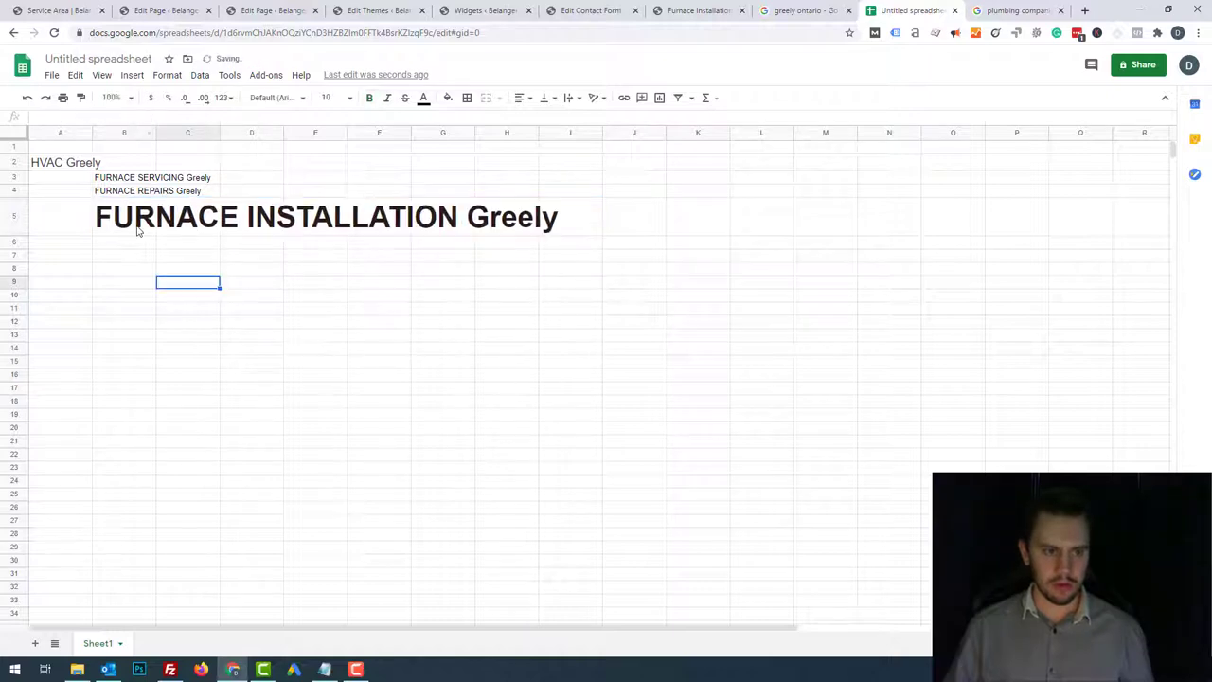
- Clear the formatting of cells A1 to B5, covering the HVAC heading and the three furnace entries
left_click_drag(141, 230, 52, 142)
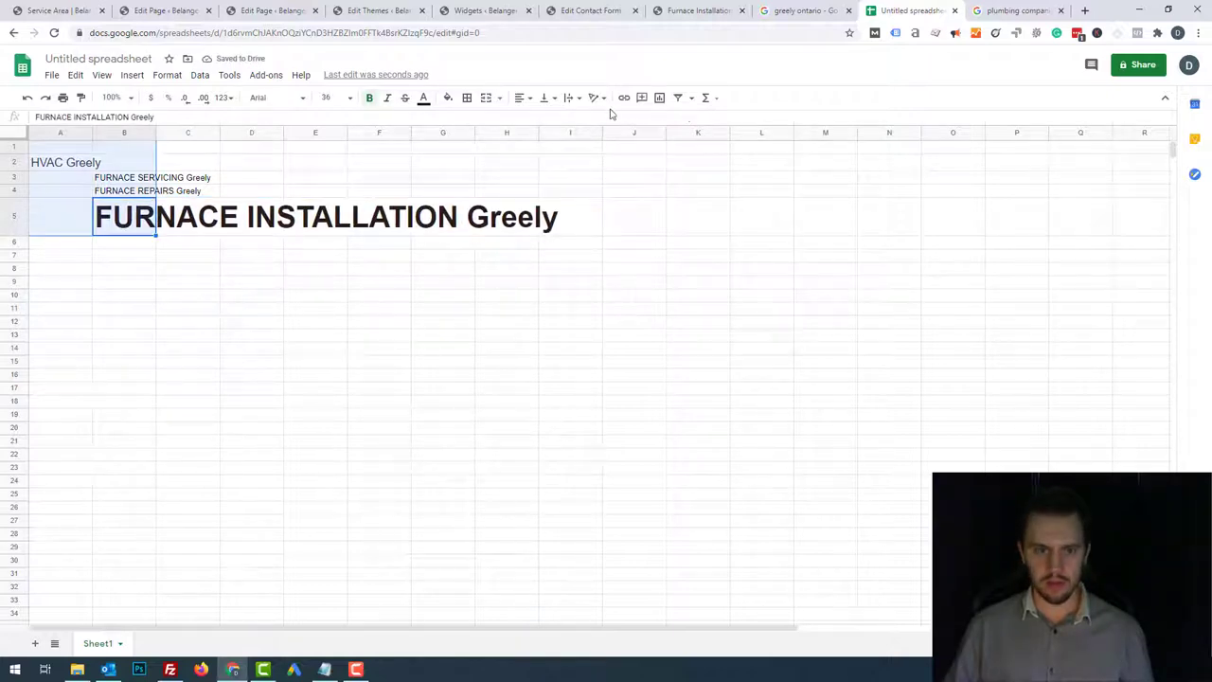
left_click(167, 75)
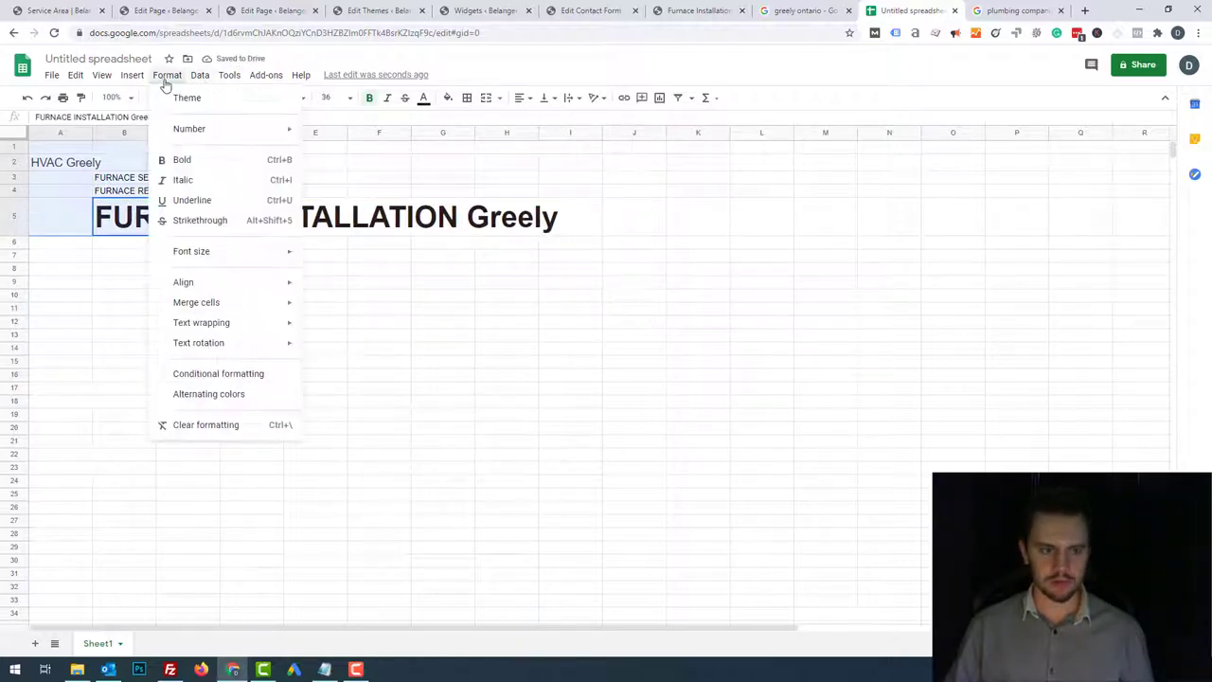
left_click(189, 425)
left_click(214, 280)
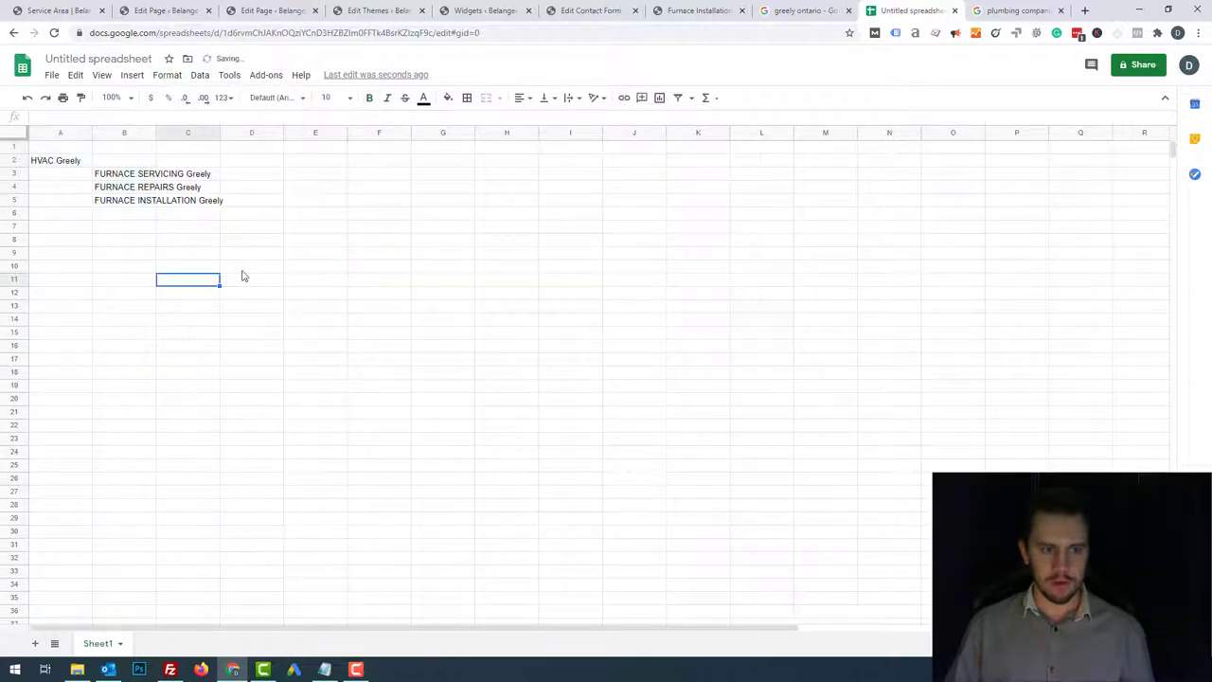
left_click(63, 165)
left_click(132, 200)
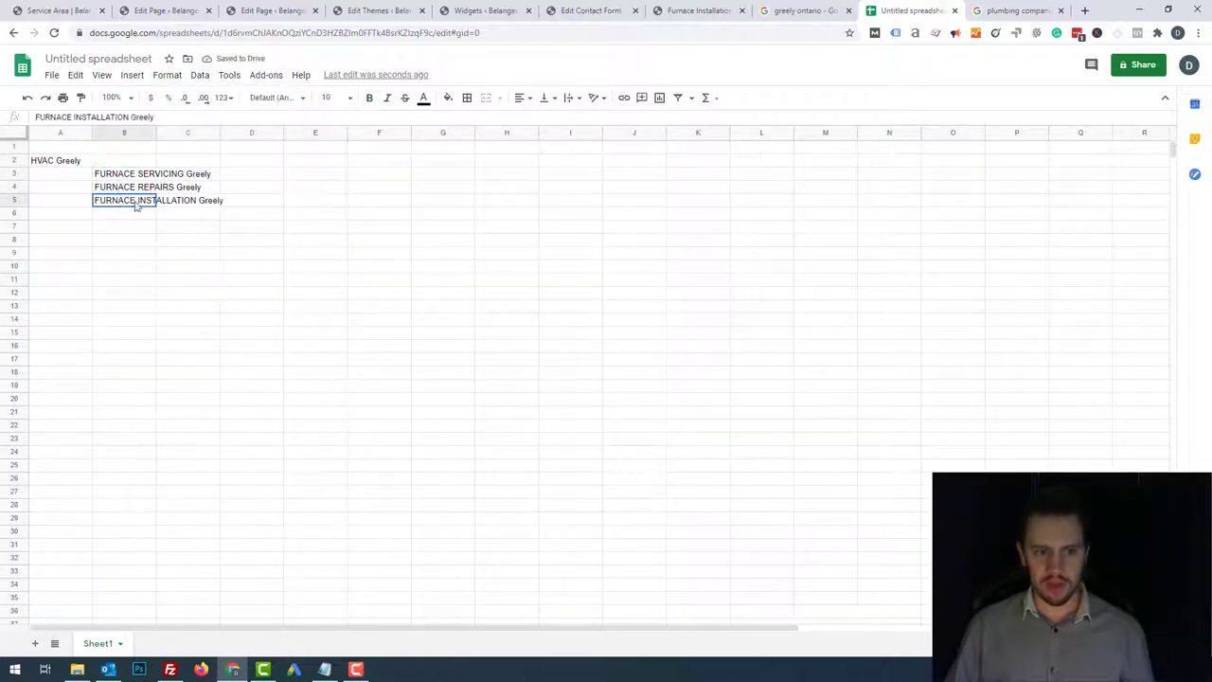
left_click(680, 7)
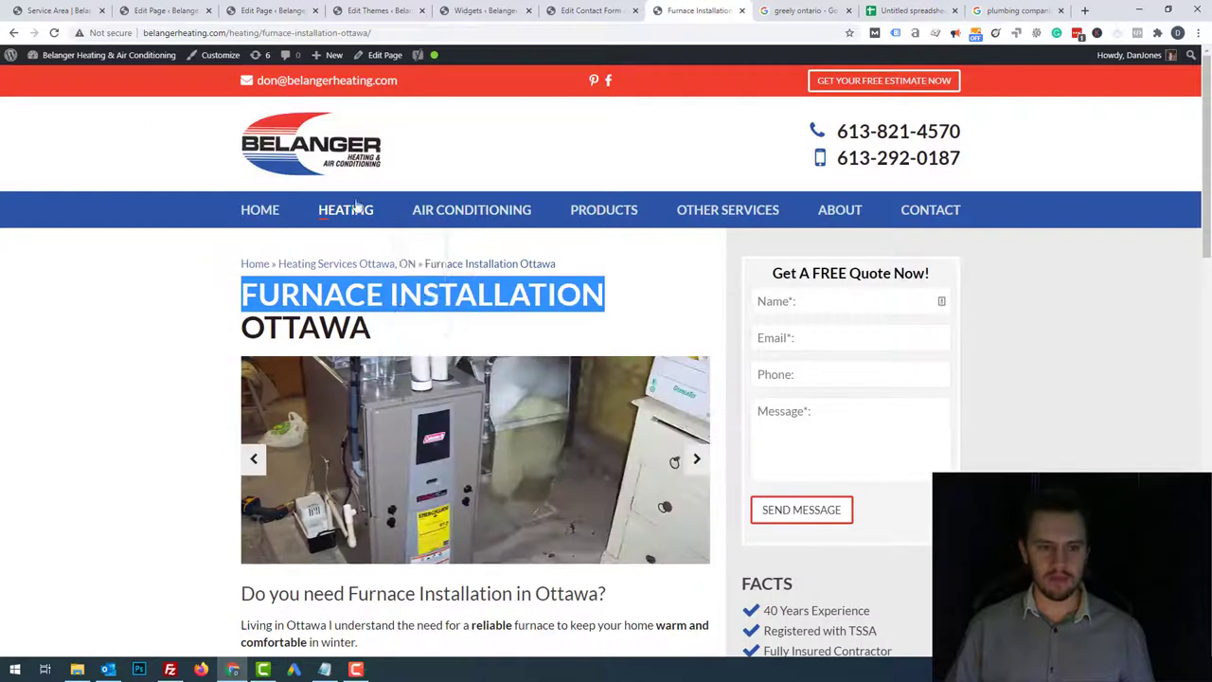
mouse_move(455, 207)
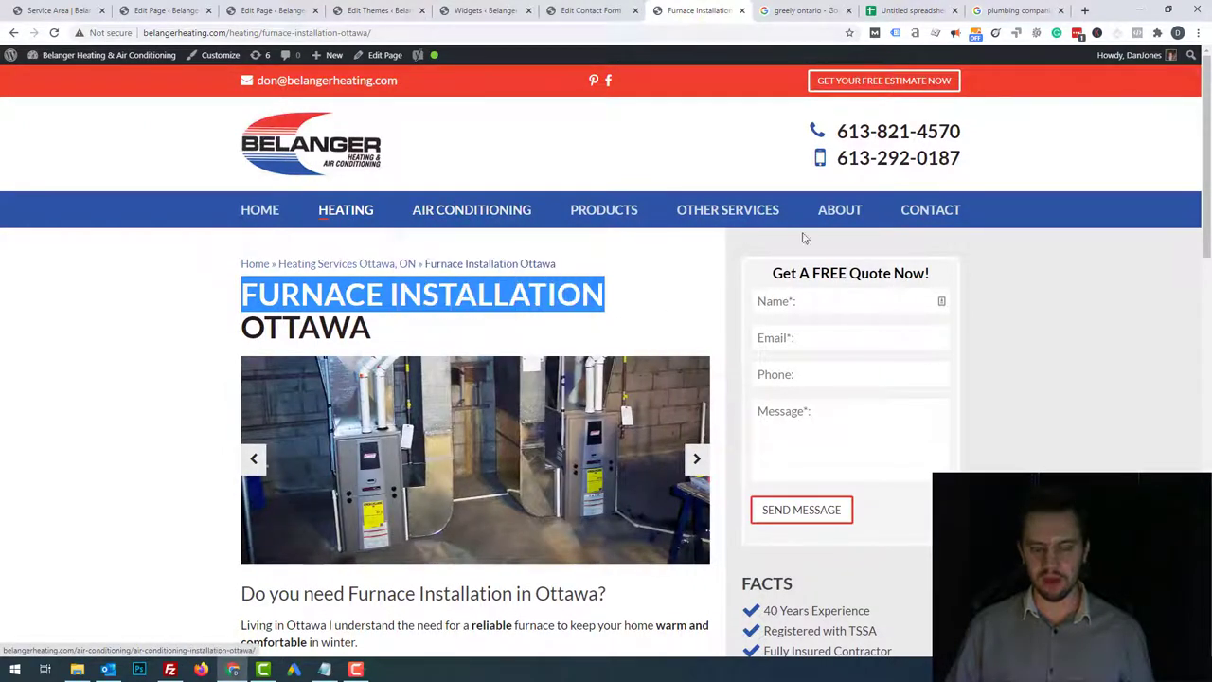
- Duplicate the three furnace entries in spreadsheet cells B3 to B5 into cells B7 to B9
left_click(914, 10)
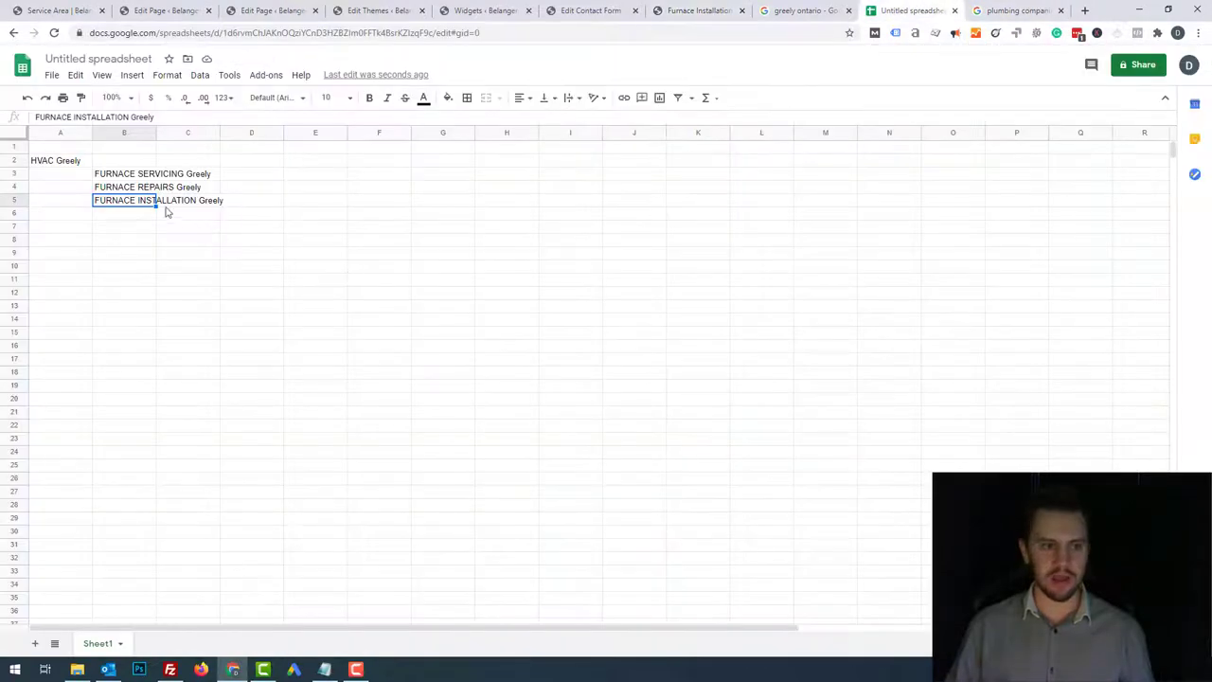
left_click(126, 176)
left_click(129, 201, "shift")
key("ctrl+c")
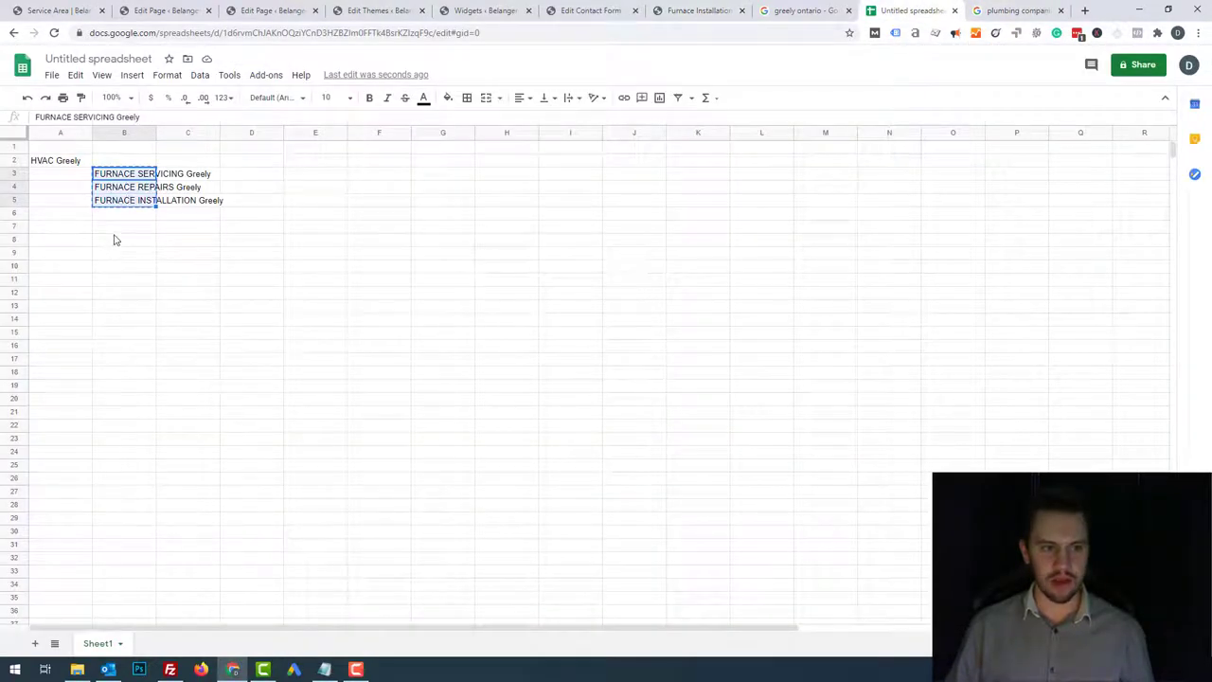
left_click(115, 229)
key("ctrl+v")
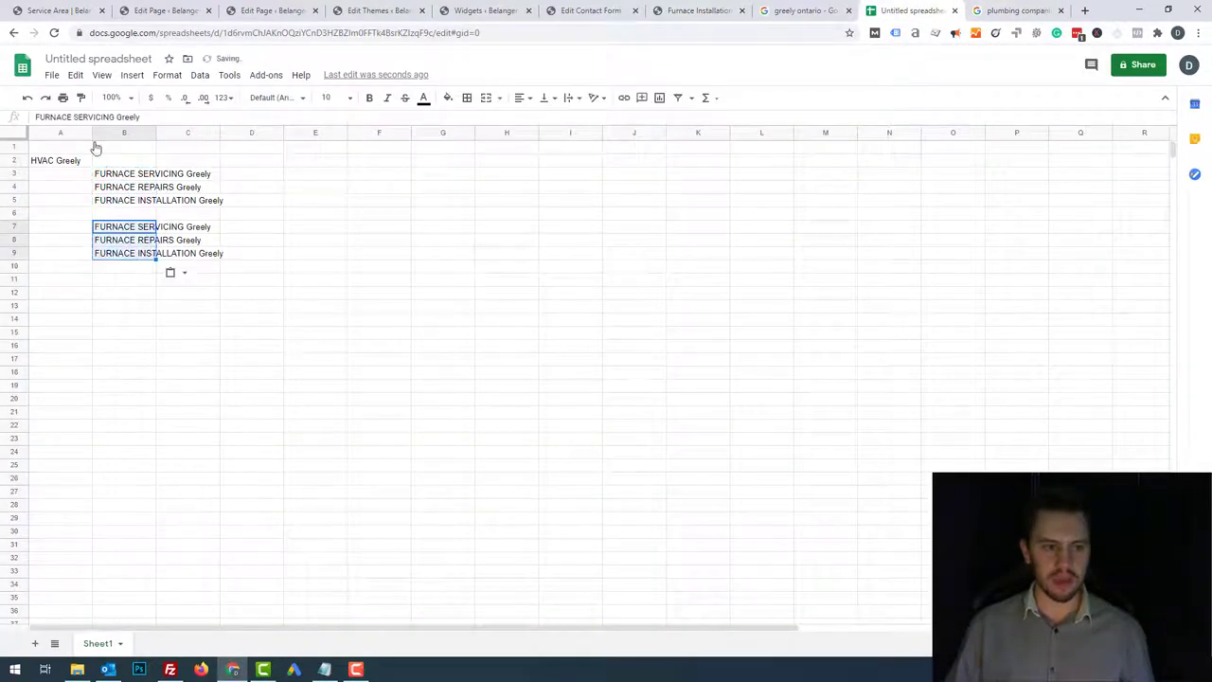
left_click(62, 161)
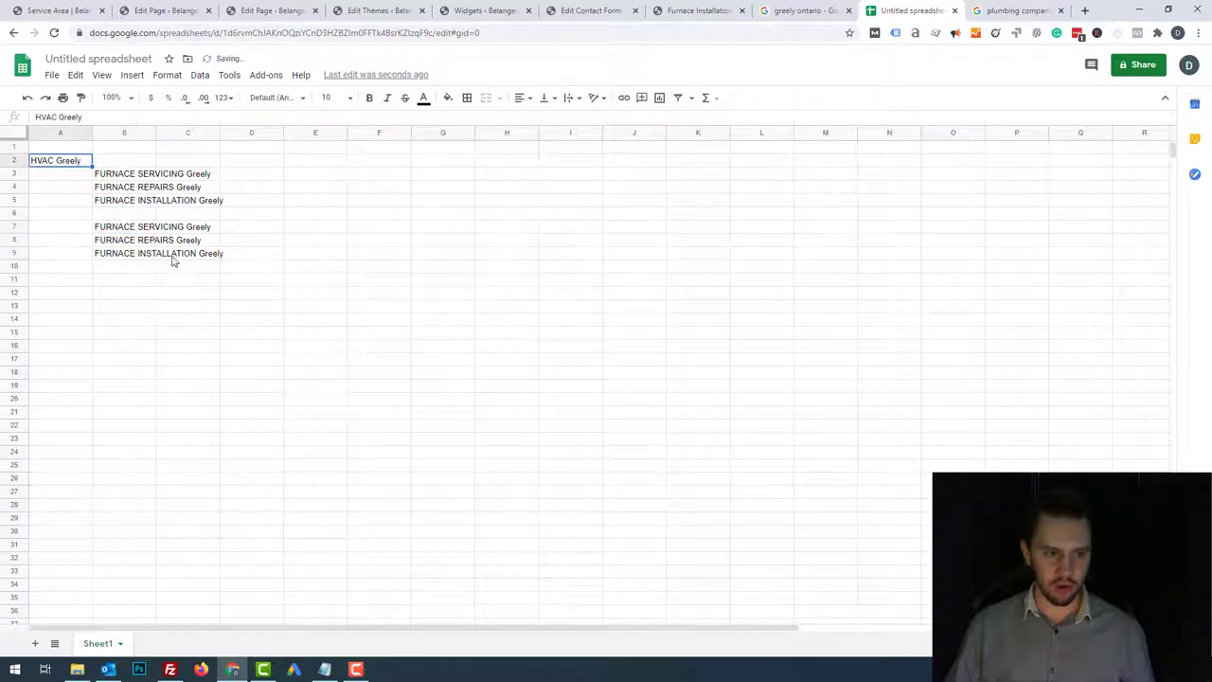
left_click(137, 229)
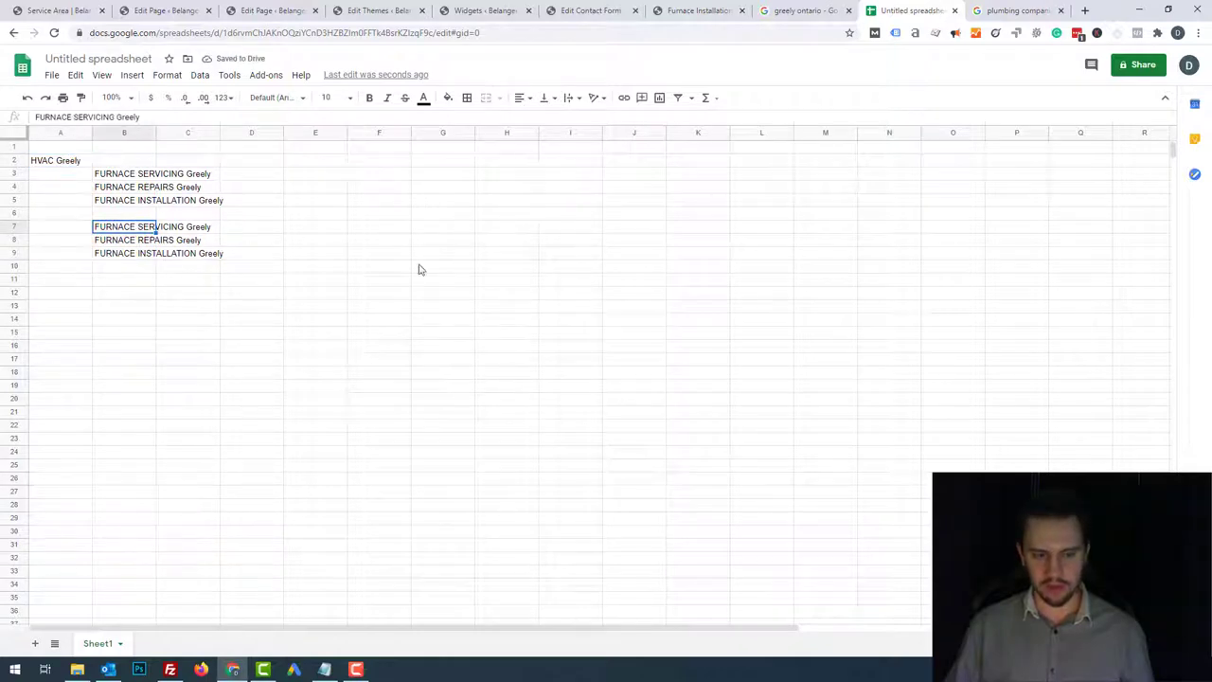
left_click(73, 163)
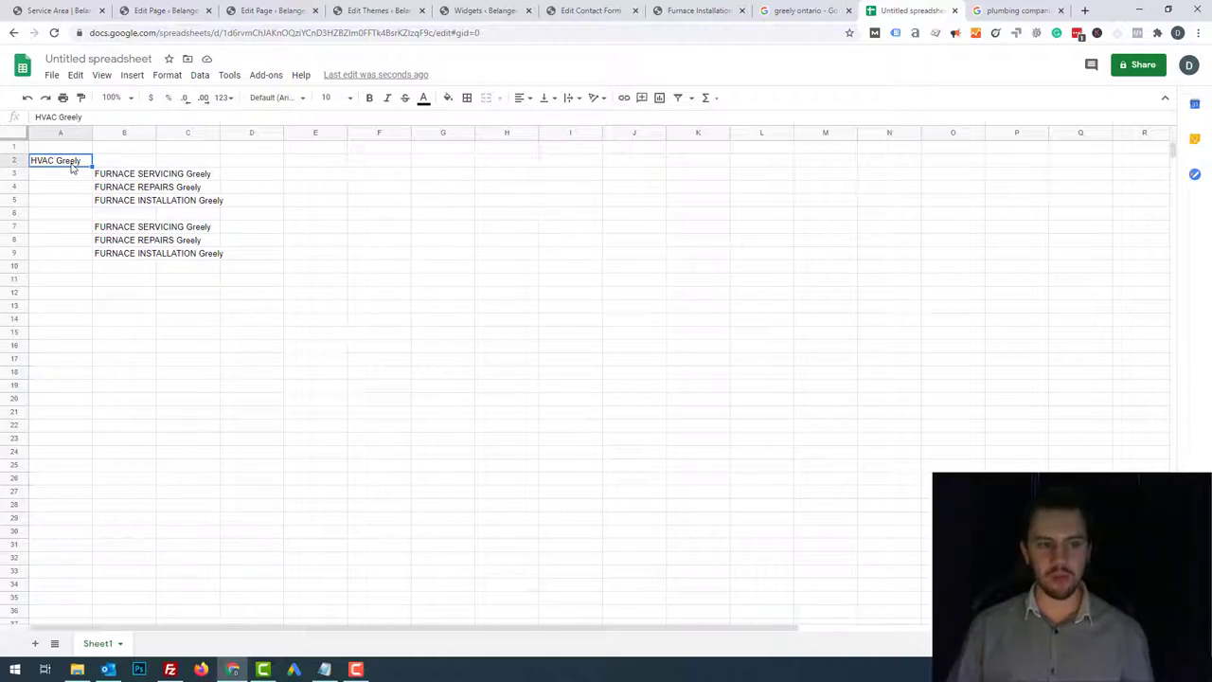
left_click_drag(118, 164, 117, 264)
left_click(112, 242)
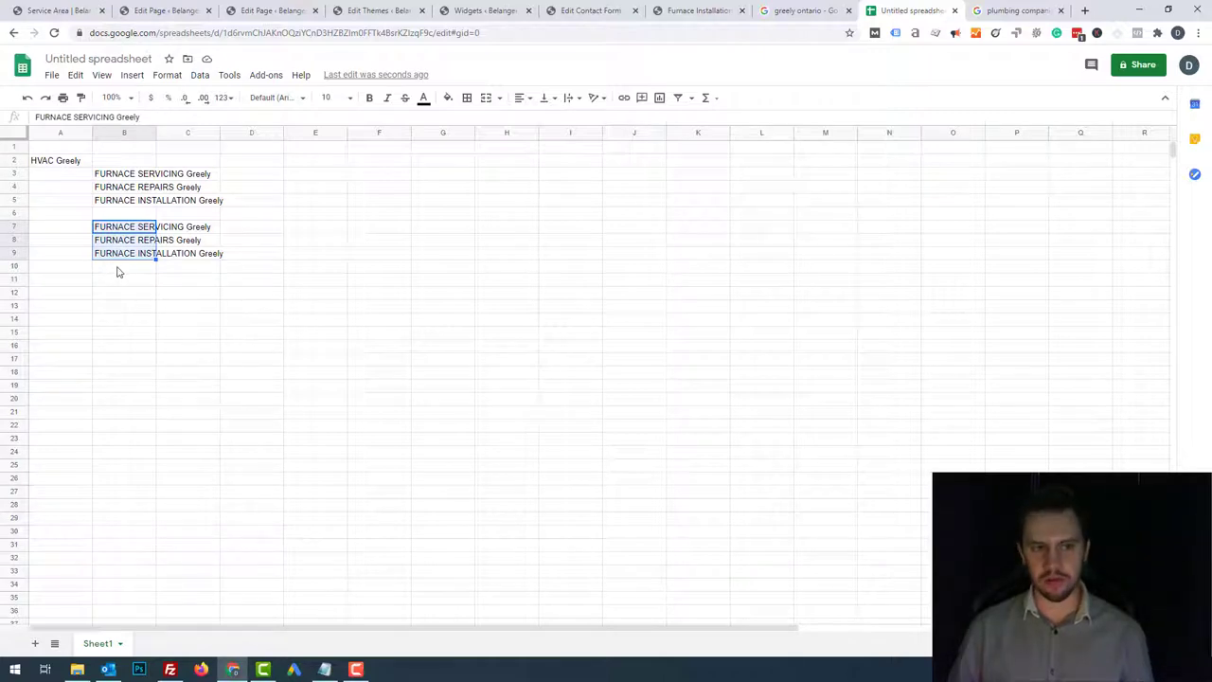
- Return to the website's Furnace Installation page and deselect the heading text
left_click(663, 12)
left_click(535, 352)
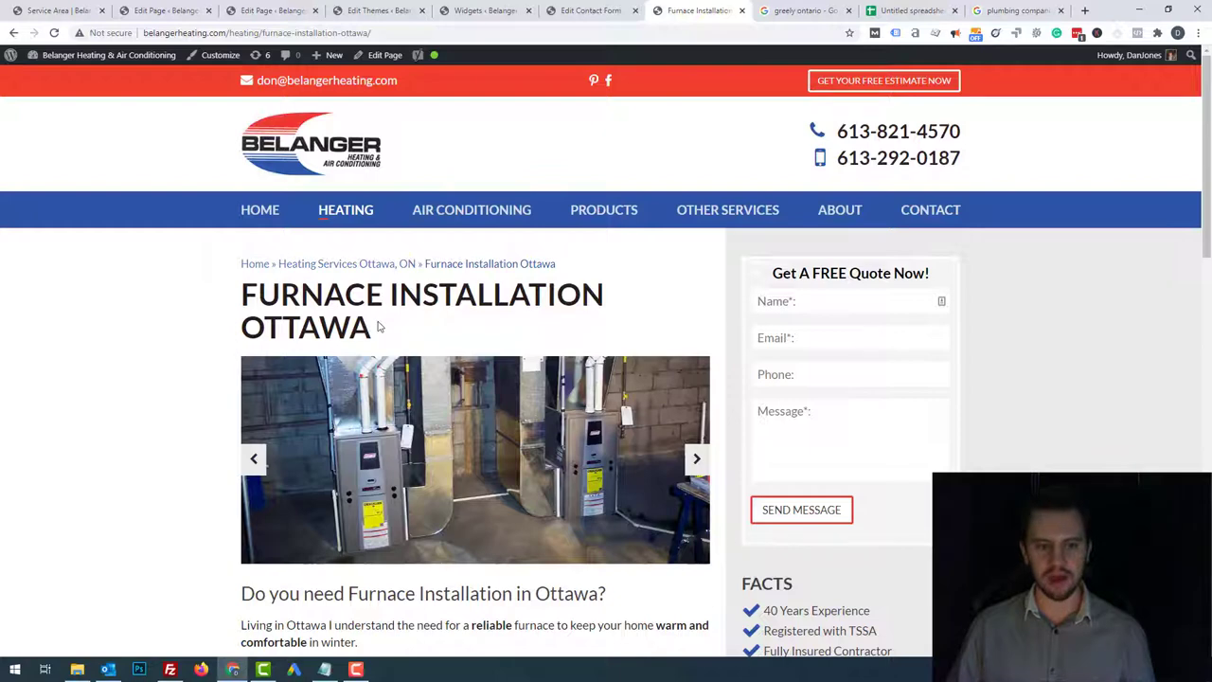
- Highlight the city name in the Furnace Installation page heading
left_click_drag(379, 328, 240, 327)
scroll(241, 327, "down", 1)
scroll(387, 316, "up", 1)
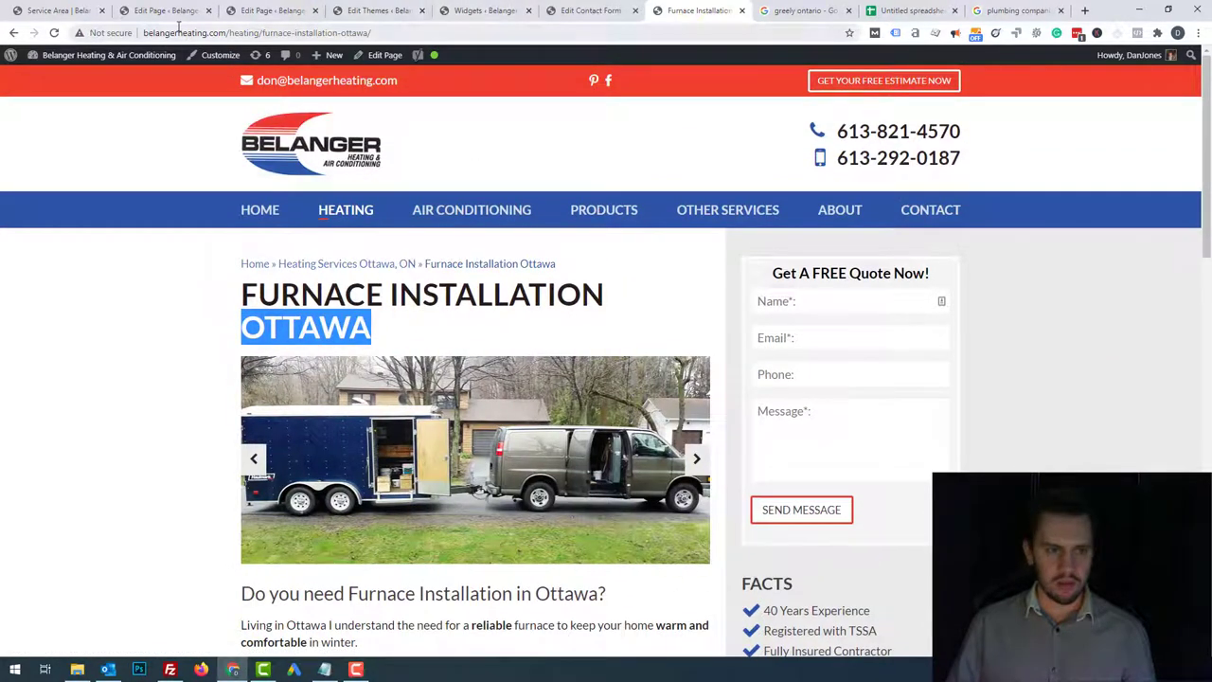
- Open the Kanata page from the website's service area list and examine its heading, introduction and list of heating and air conditioning services
left_click(53, 11)
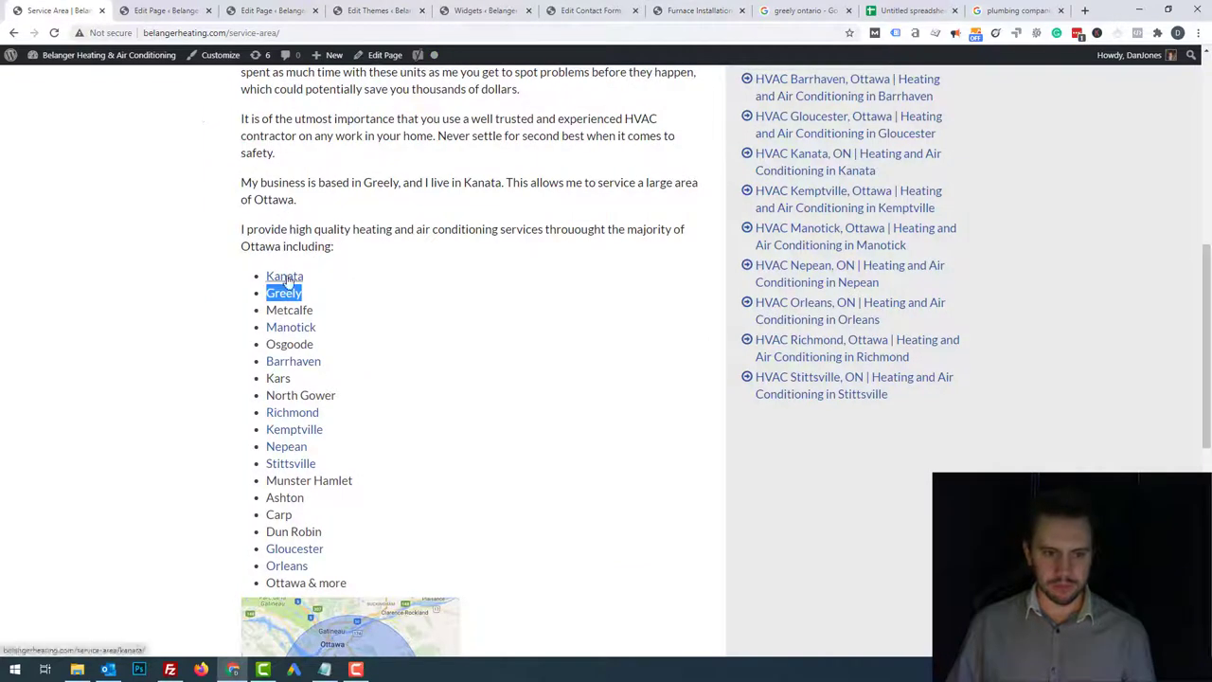
left_click(282, 279)
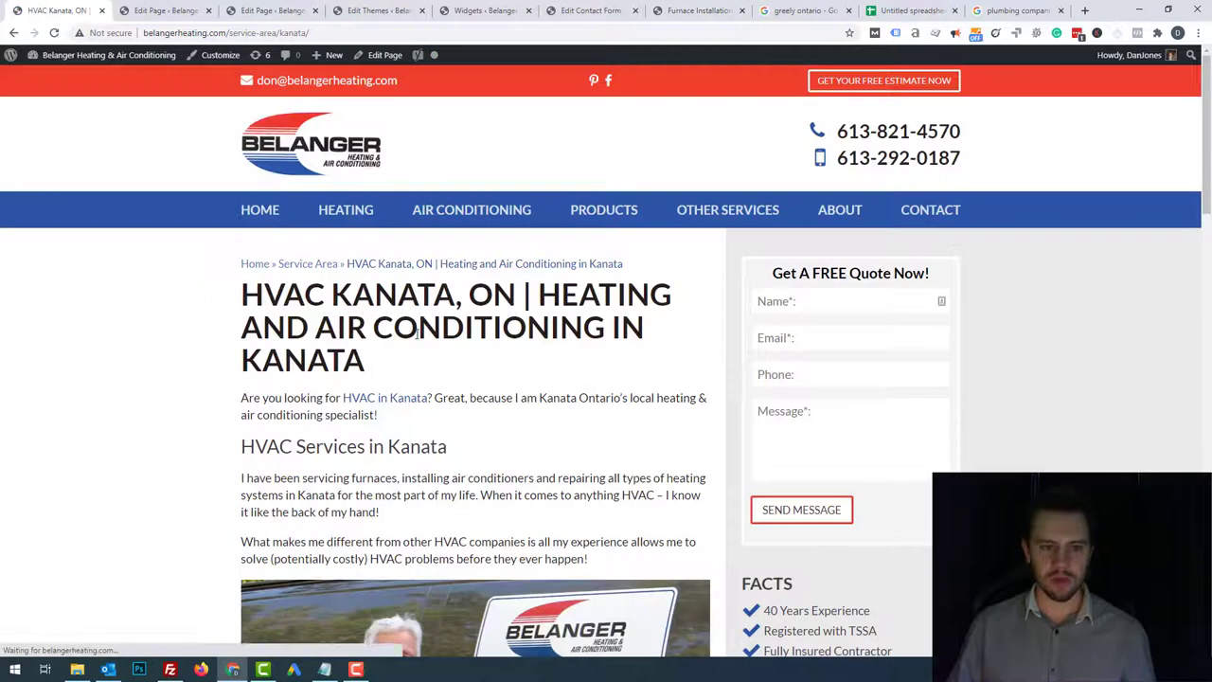
left_click_drag(284, 286, 434, 368)
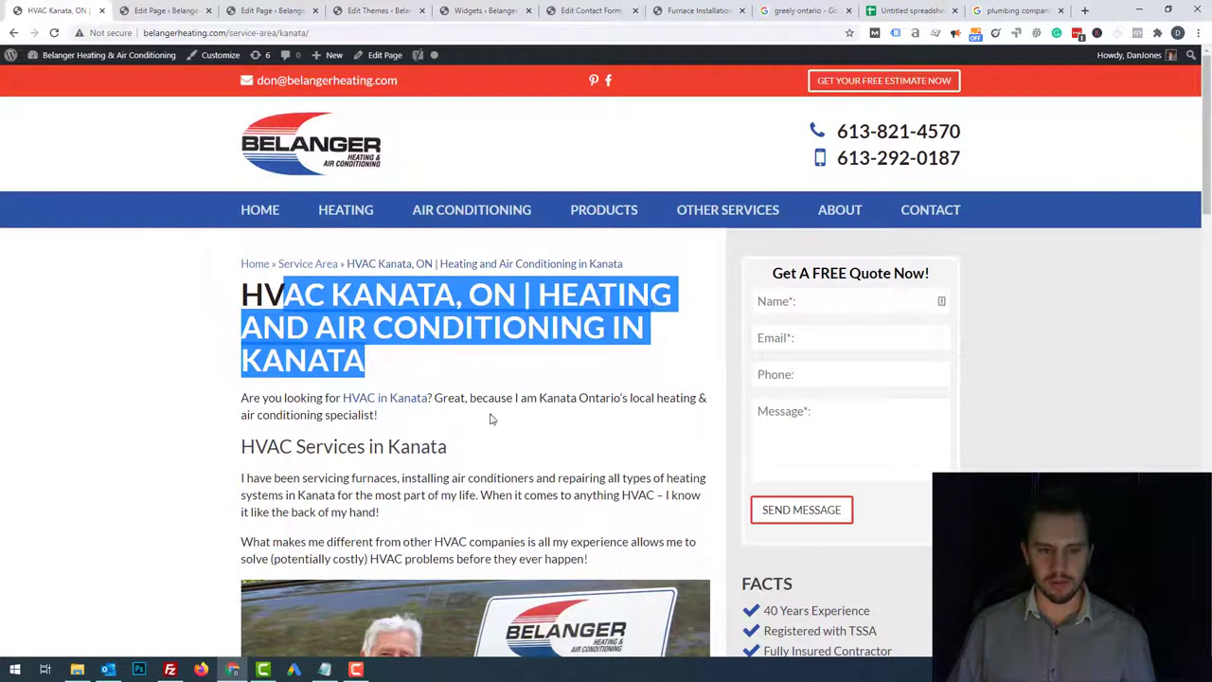
triple_click(492, 429)
left_click(318, 429)
scroll(232, 275, "down", 5)
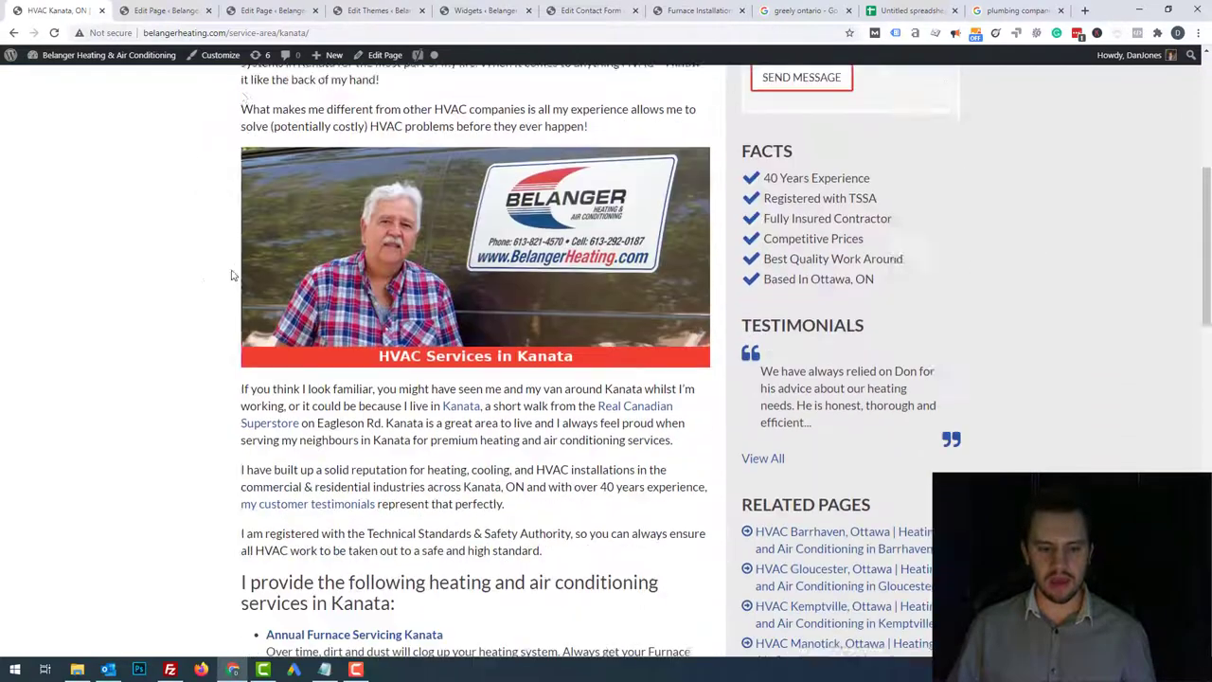
scroll(232, 275, "down", 6)
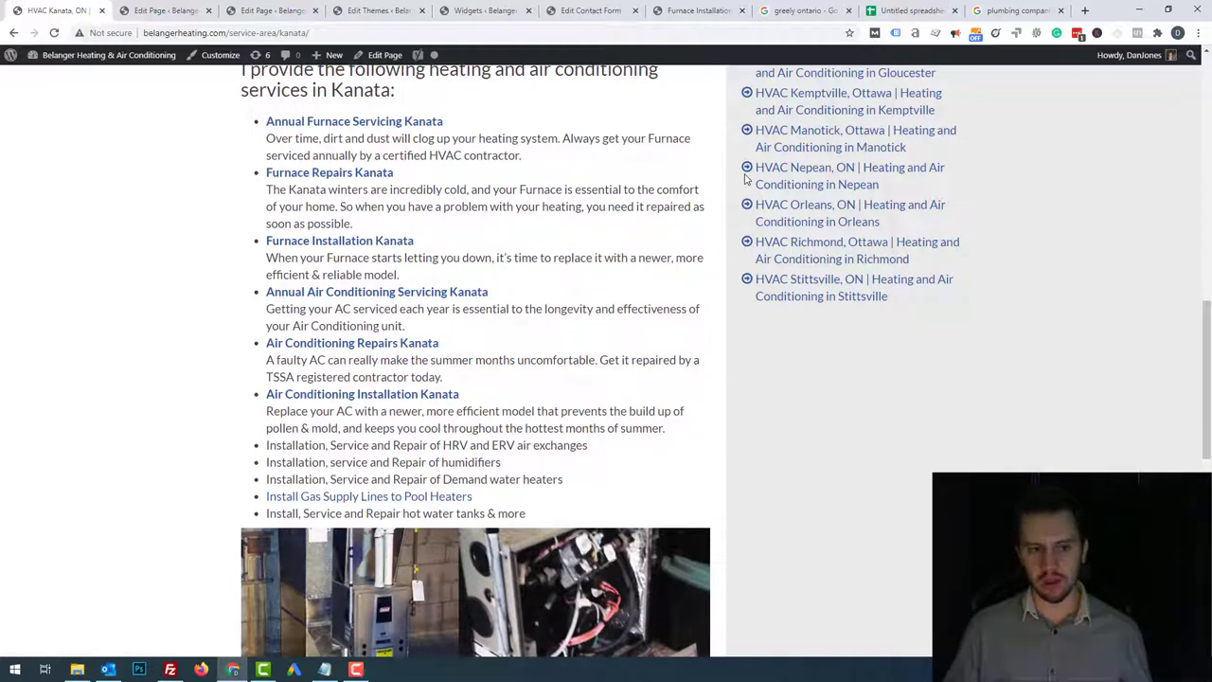
- Return to the spreadsheet and highlight the service name in the FURNACE SERVICING Greely entry of cell B7
left_click(938, 11)
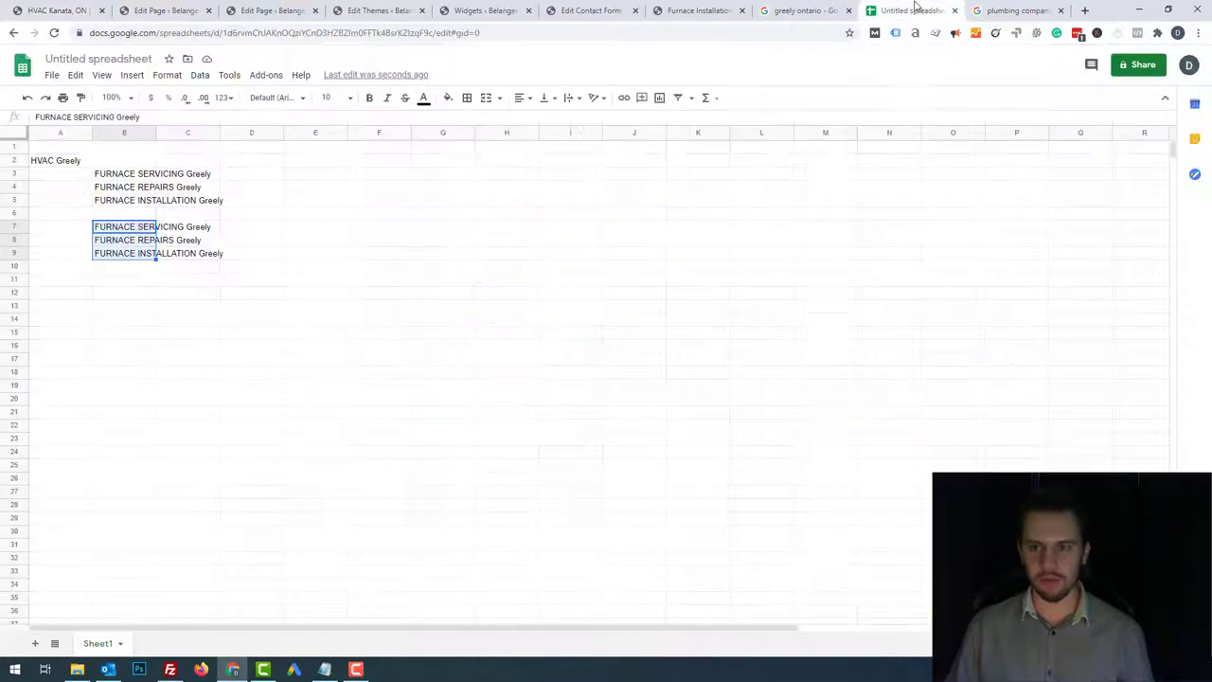
left_click(313, 322)
left_click(107, 228)
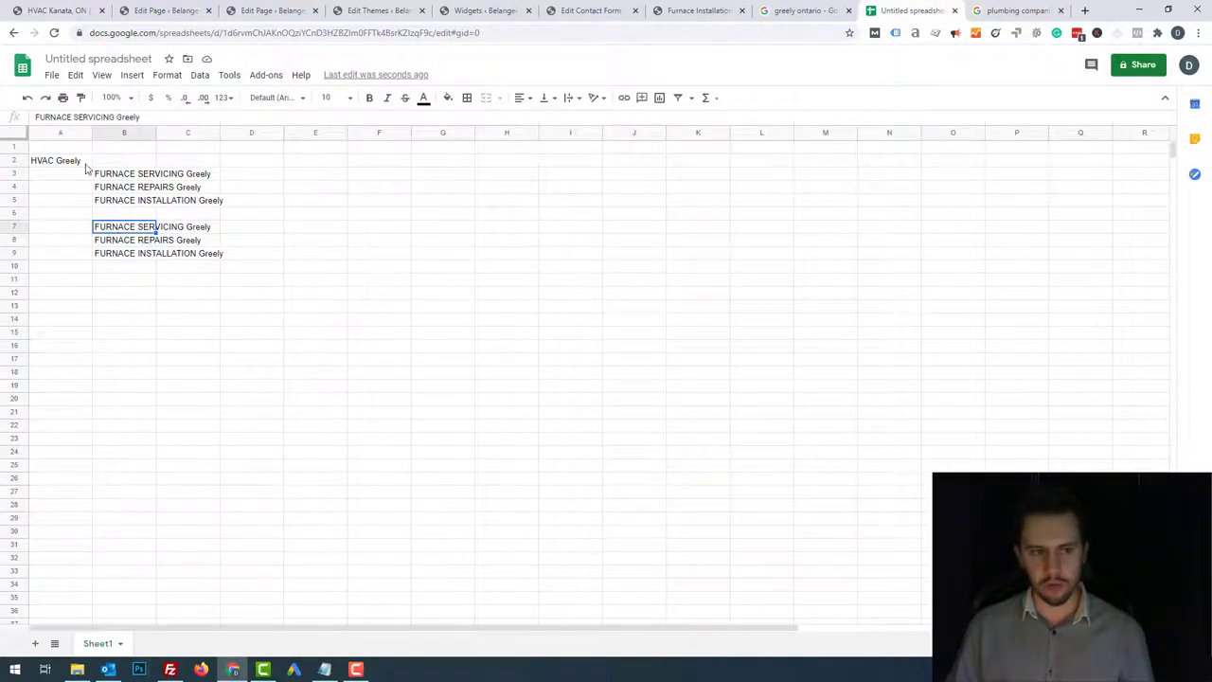
left_click_drag(115, 117, 44, 117)
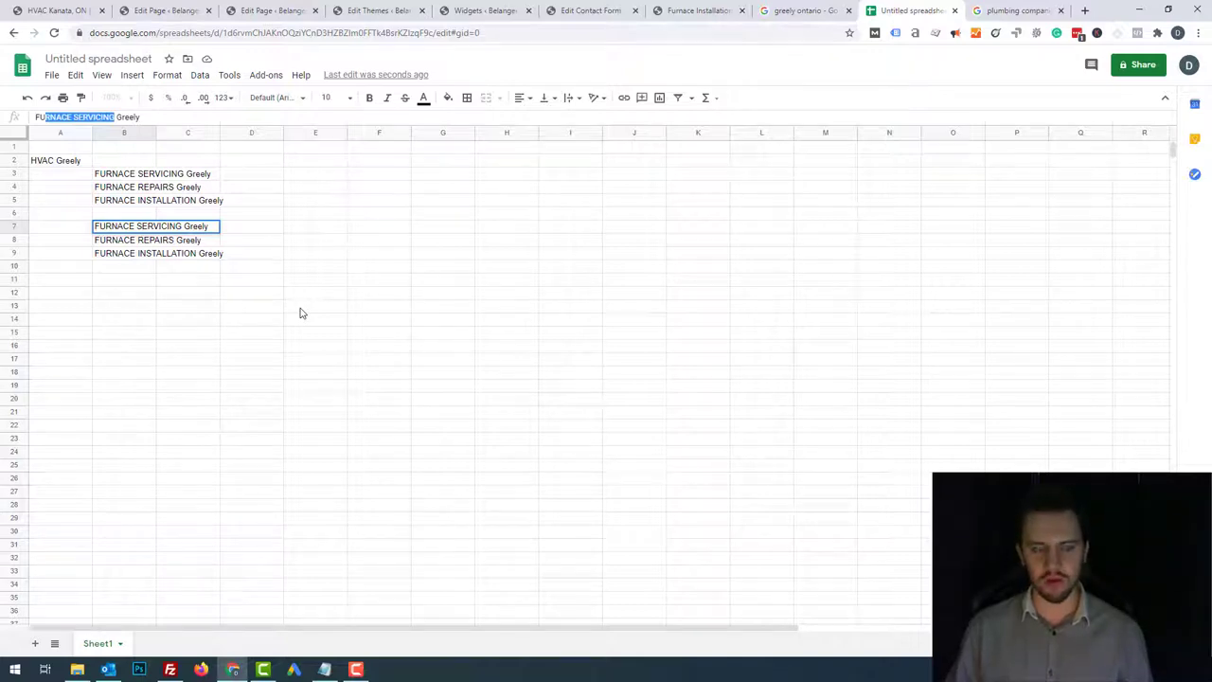
- Compare the website's Furnace Installation page with the Kanata page's service list and return to the spreadsheet
left_click(697, 15)
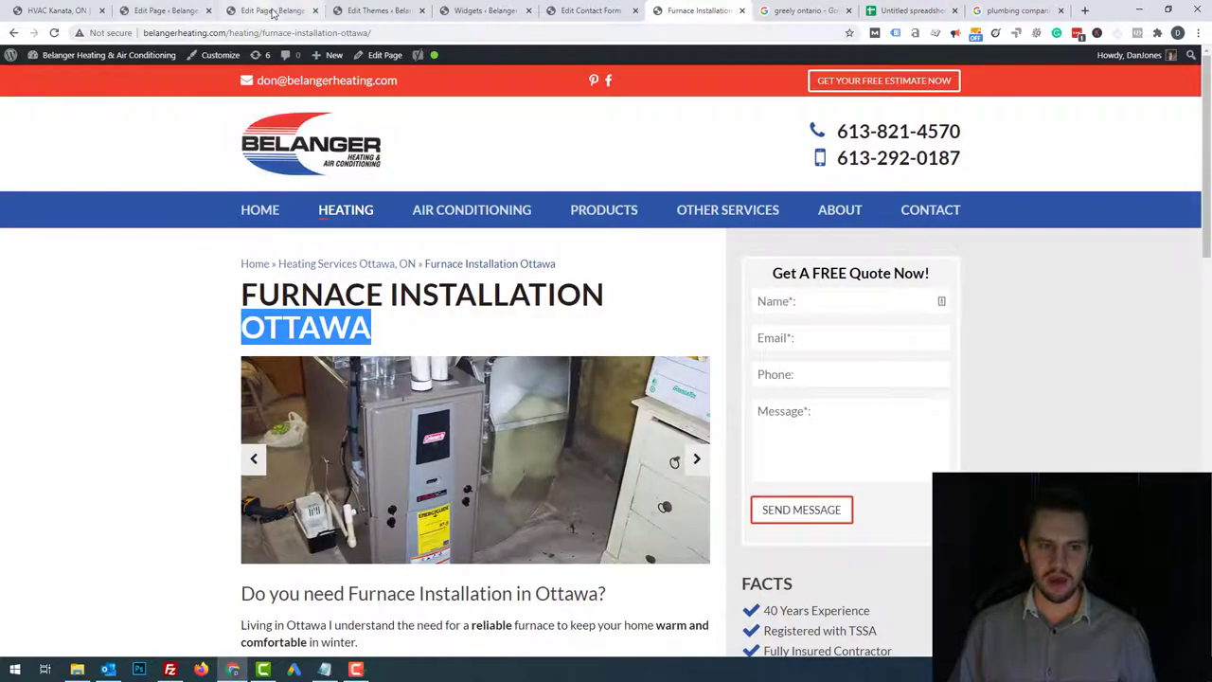
left_click(63, 13)
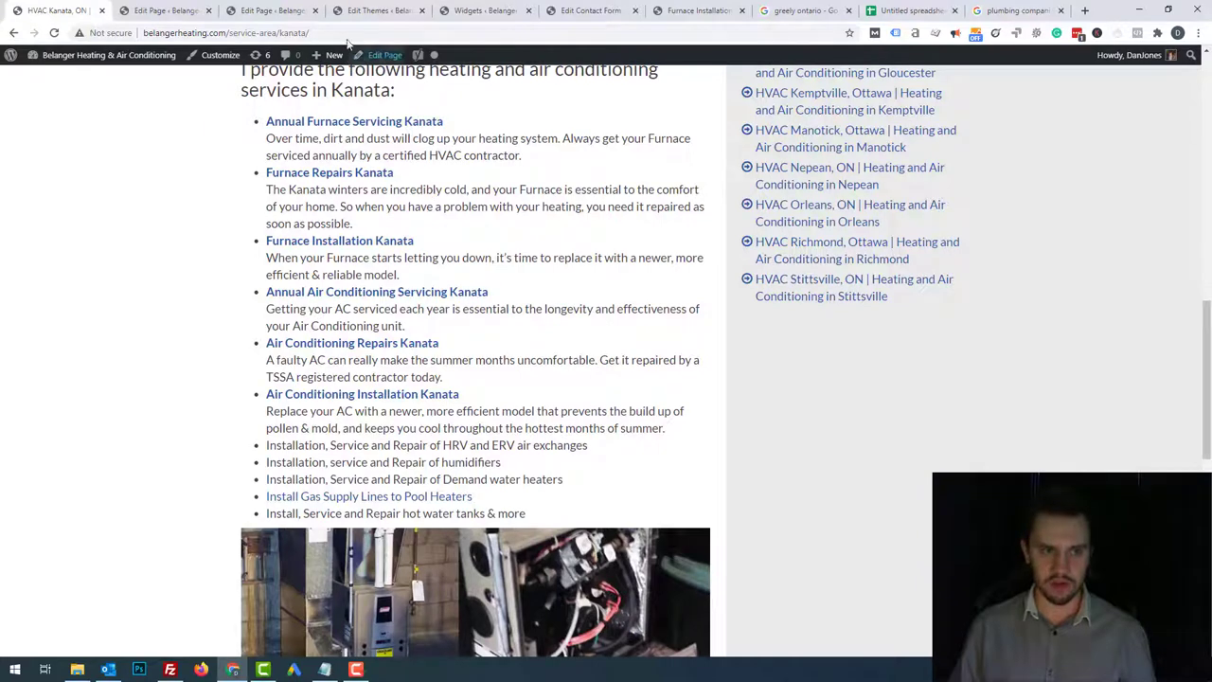
left_click(718, 17)
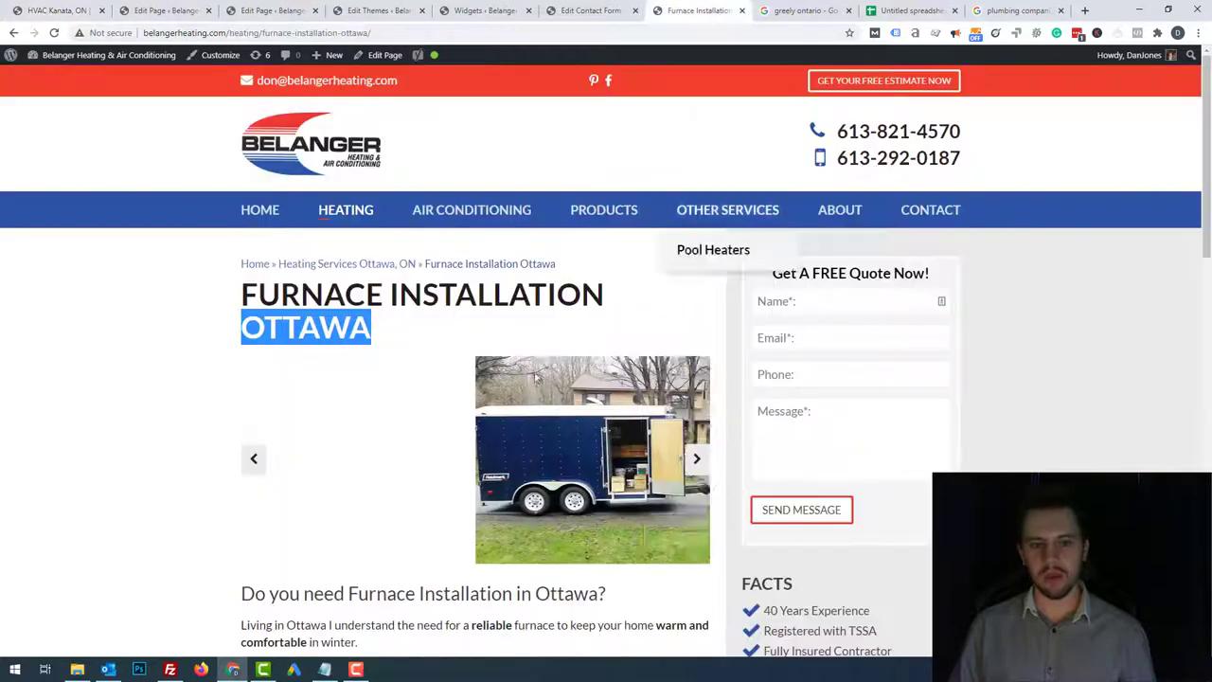
left_click(897, 9)
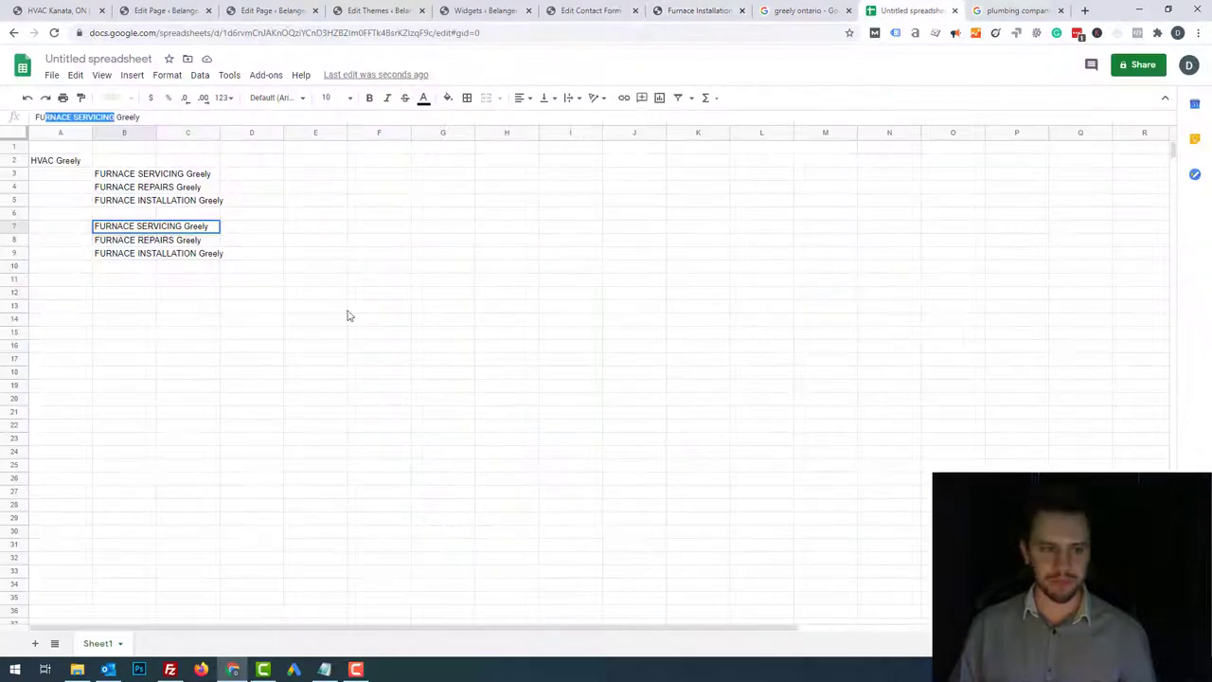
left_click(85, 163)
mouse_move(121, 176)
left_mouse_down()
mouse_move(110, 216)
mouse_move(123, 176)
left_mouse_up()
left_click(60, 161)
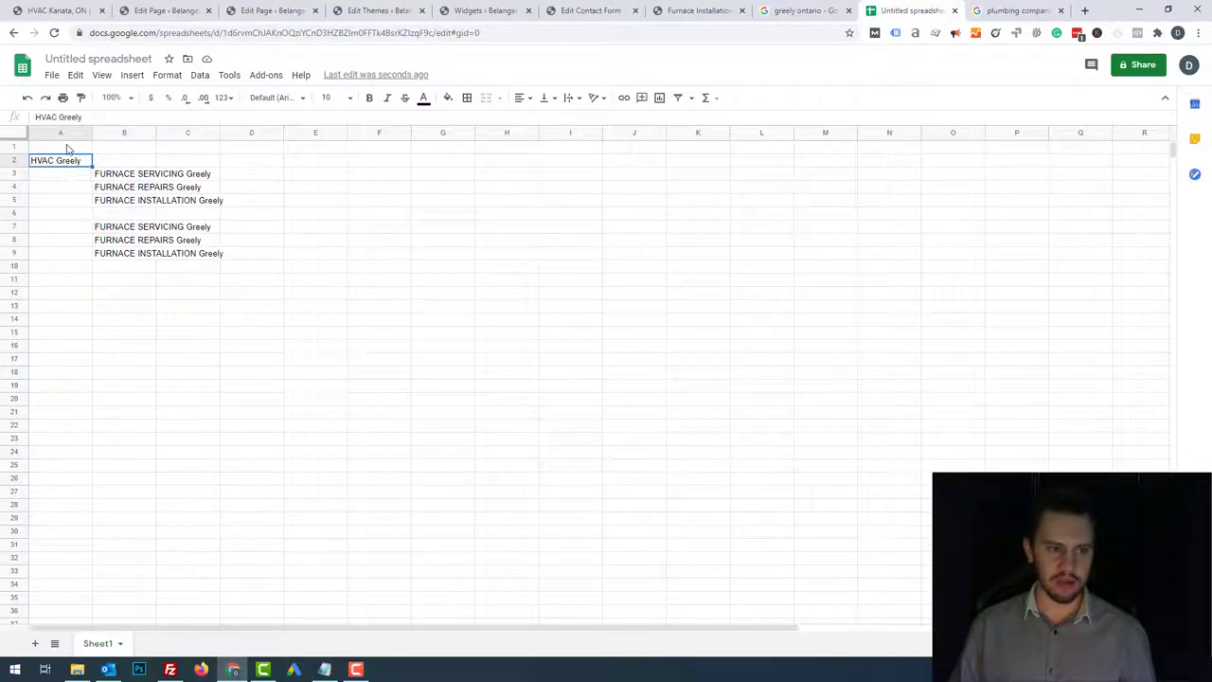
left_click(70, 150)
left_click(76, 162)
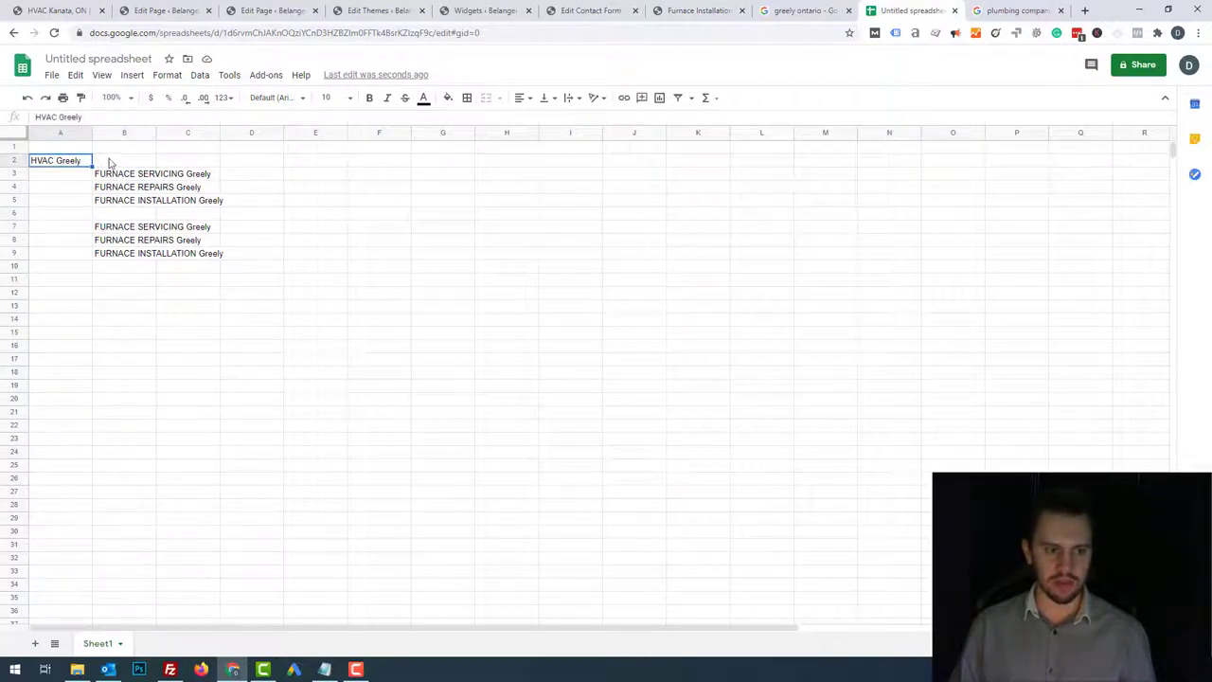
left_click(371, 189)
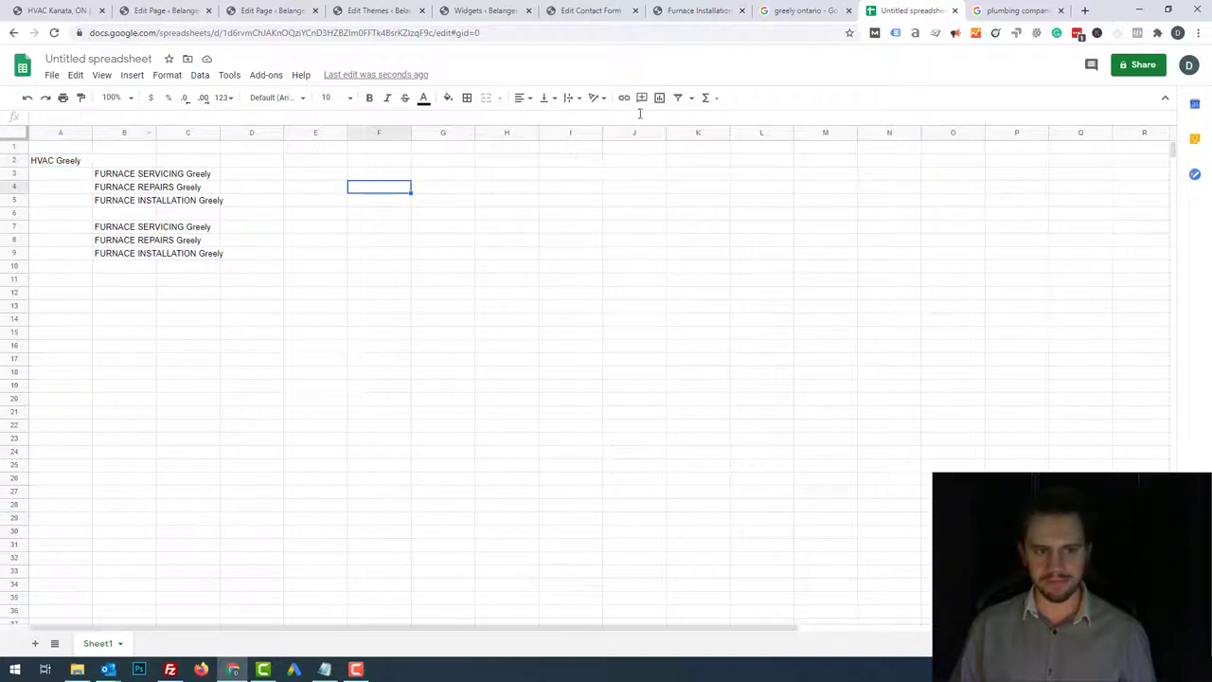
- Enter the URL path "/greely" in cell B2, beside the HVAC Greely heading
left_click(74, 162)
left_click(98, 163)
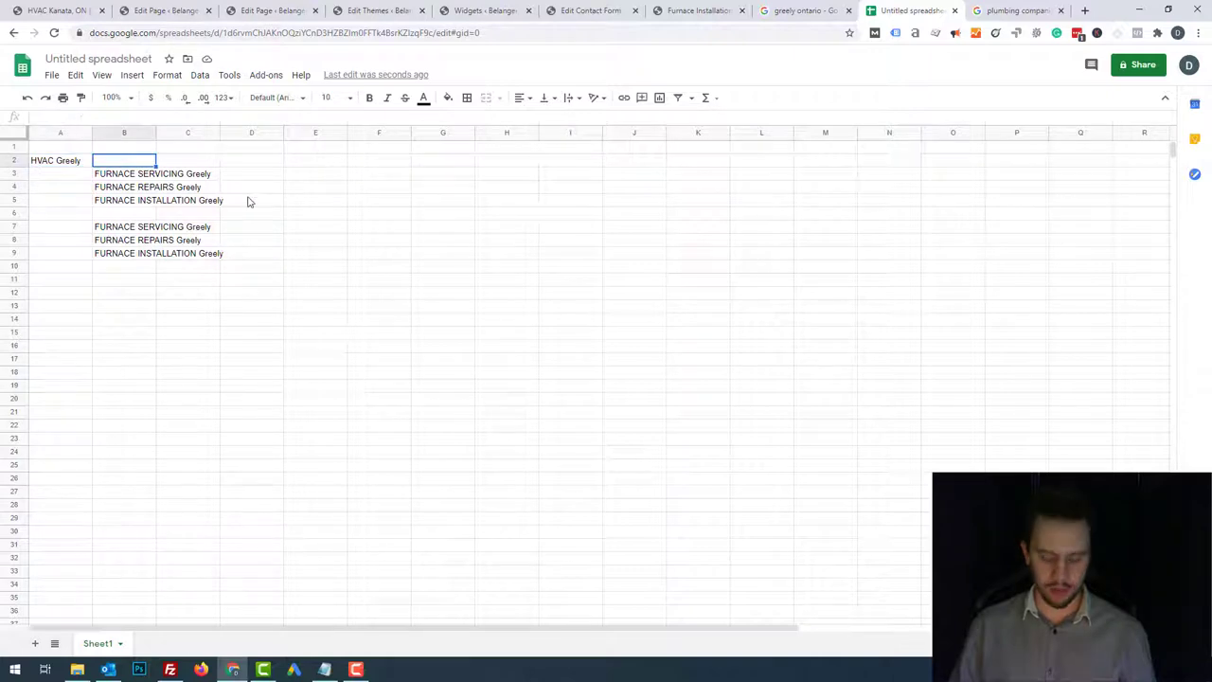
type("/greel")
type("y")
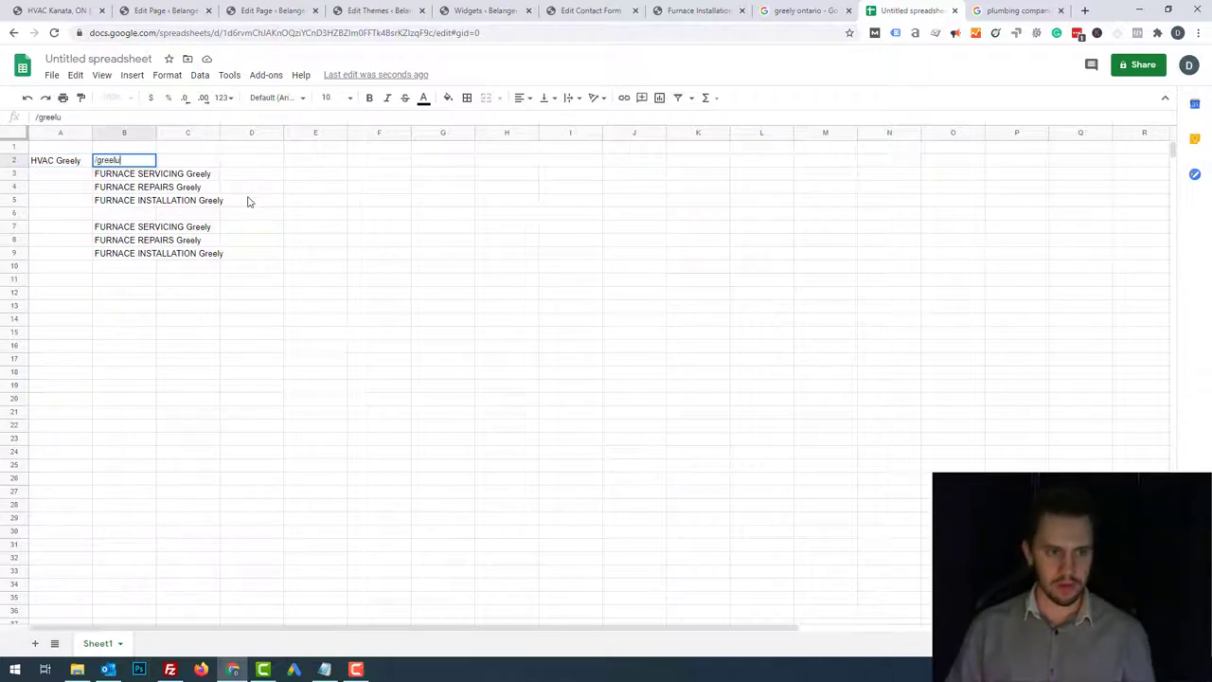
left_click(316, 187)
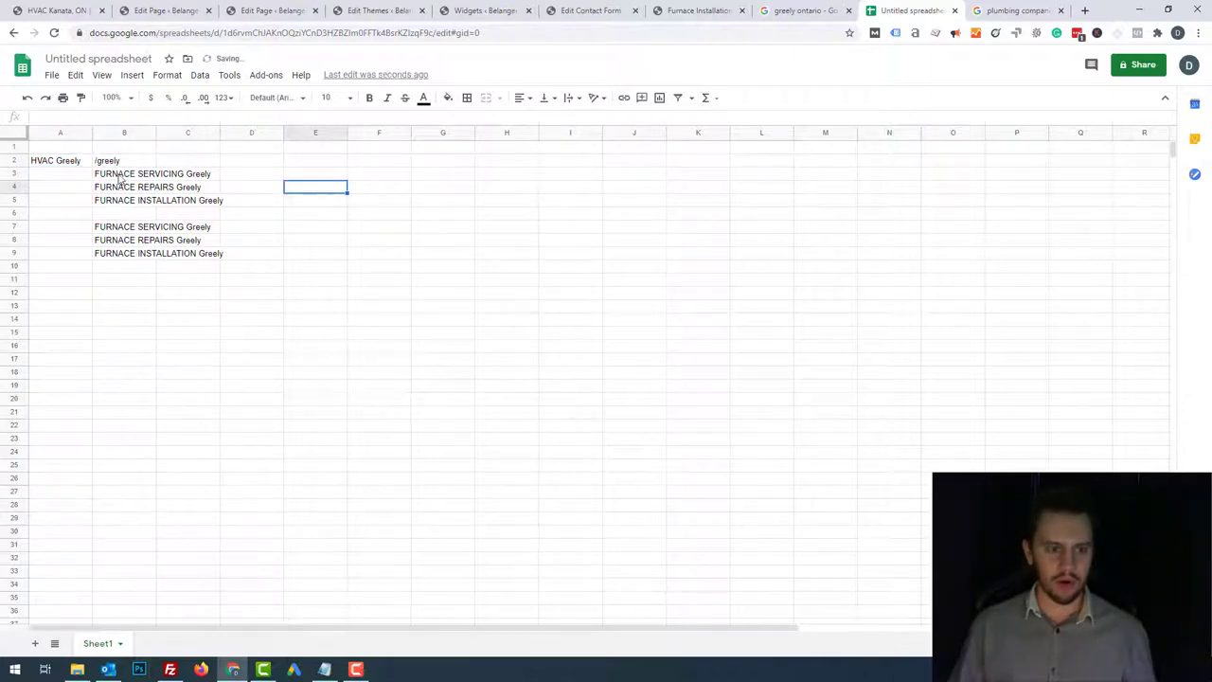
- Copy the "/greely" path from cell B2 into cell C3 and extend it to "/greely/furnace-repairs"
left_click(153, 180)
left_click(202, 179)
left_click(114, 163)
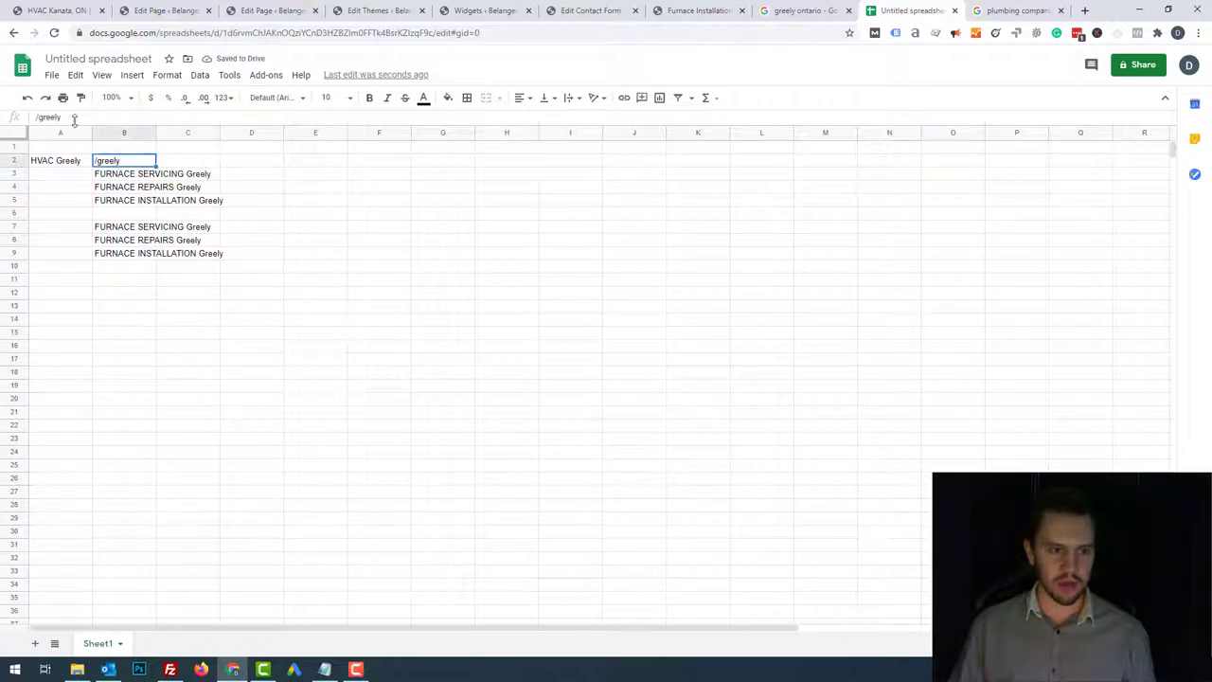
left_click_drag(80, 117, 31, 121)
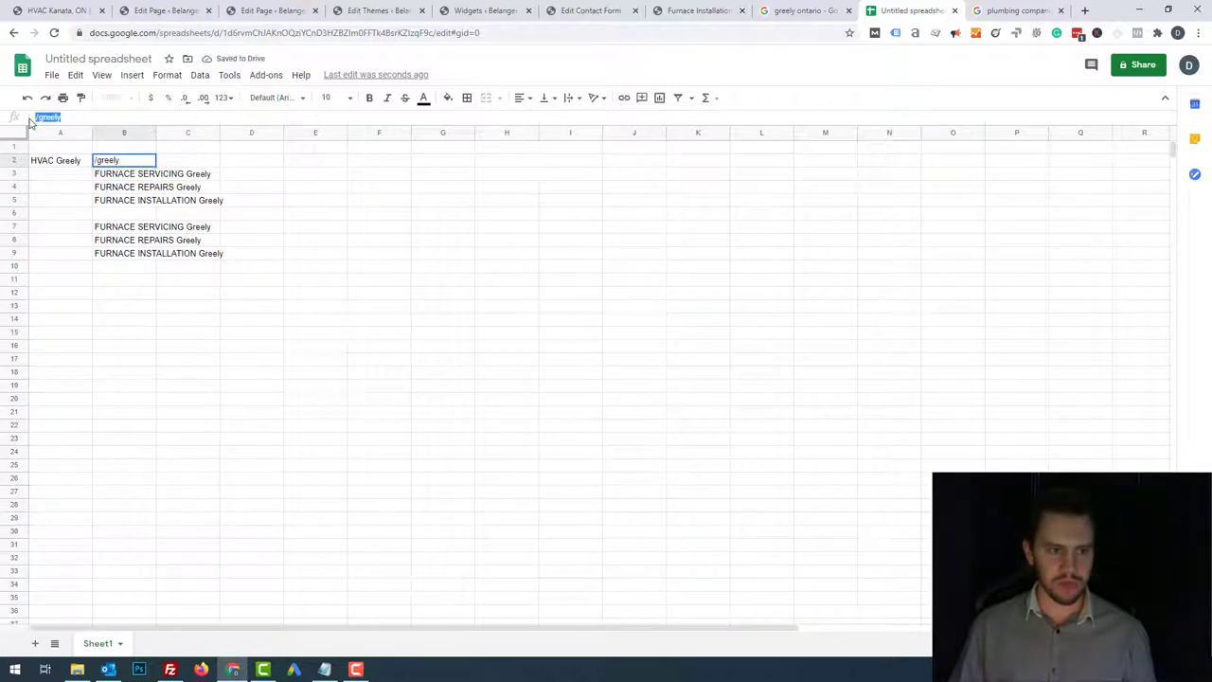
key("ctrl+c")
left_click(165, 173)
key("ctrl+v")
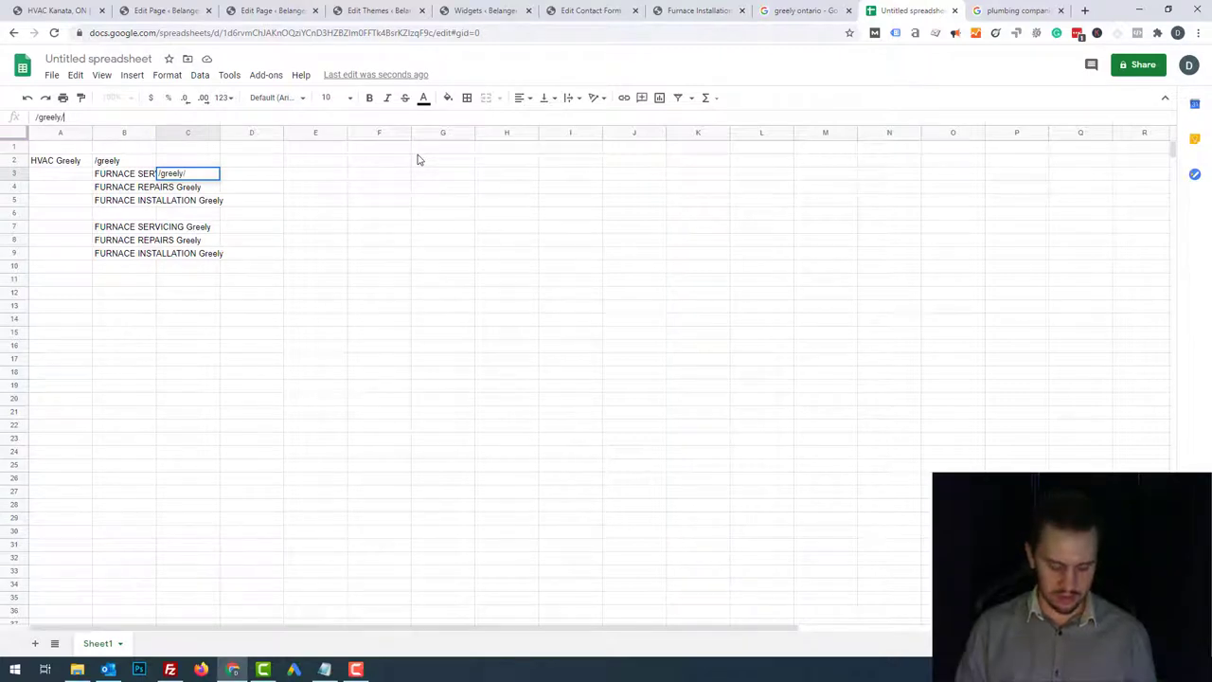
type("/furnac")
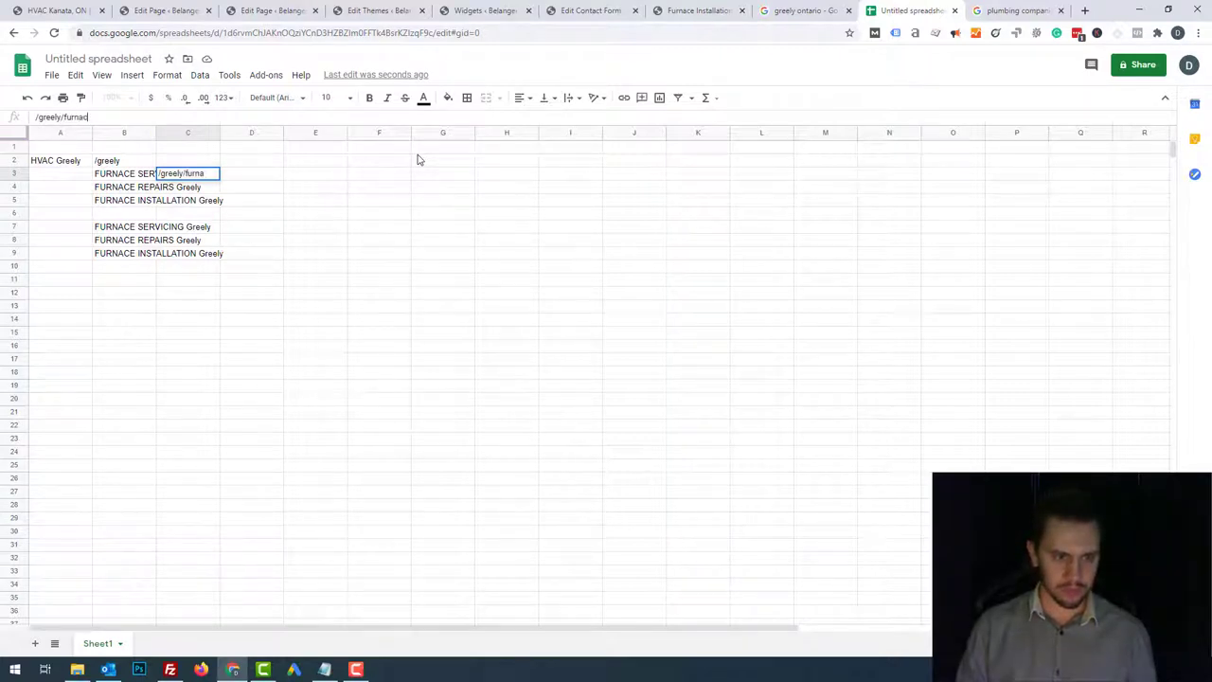
type("e re")
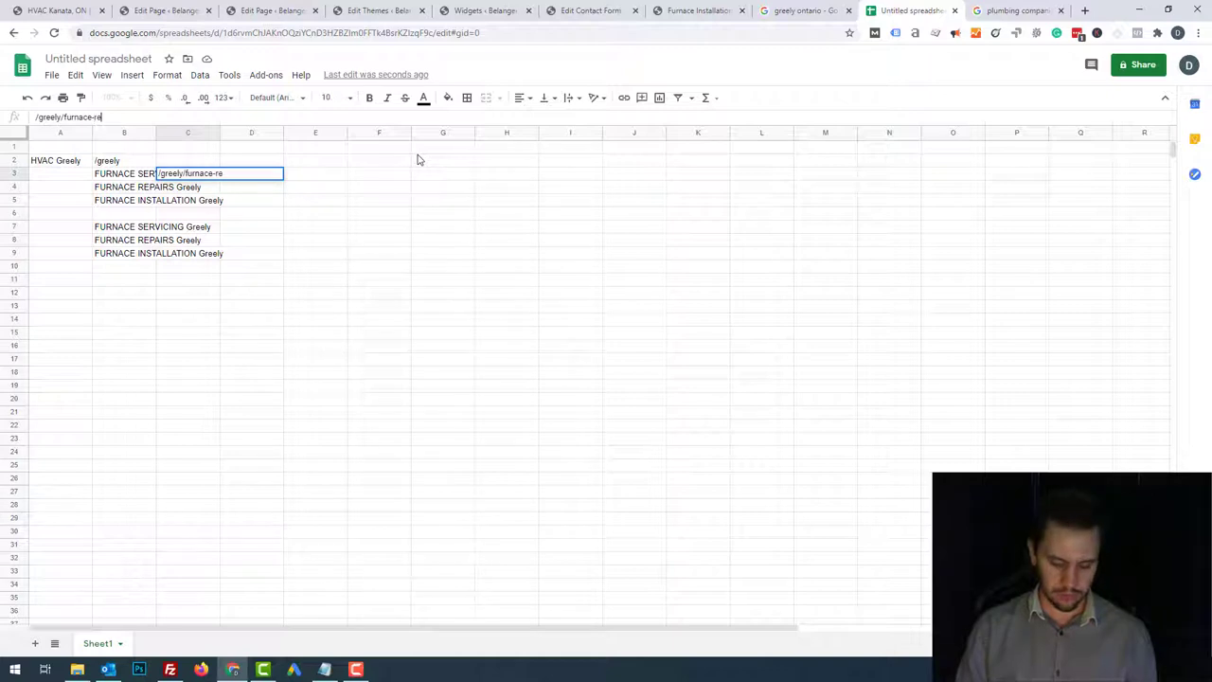
key("Return")
- Compare the URL paths in cells B2 and C3 with the FURNACE SERVICING Greely entry in B3
left_click(147, 175)
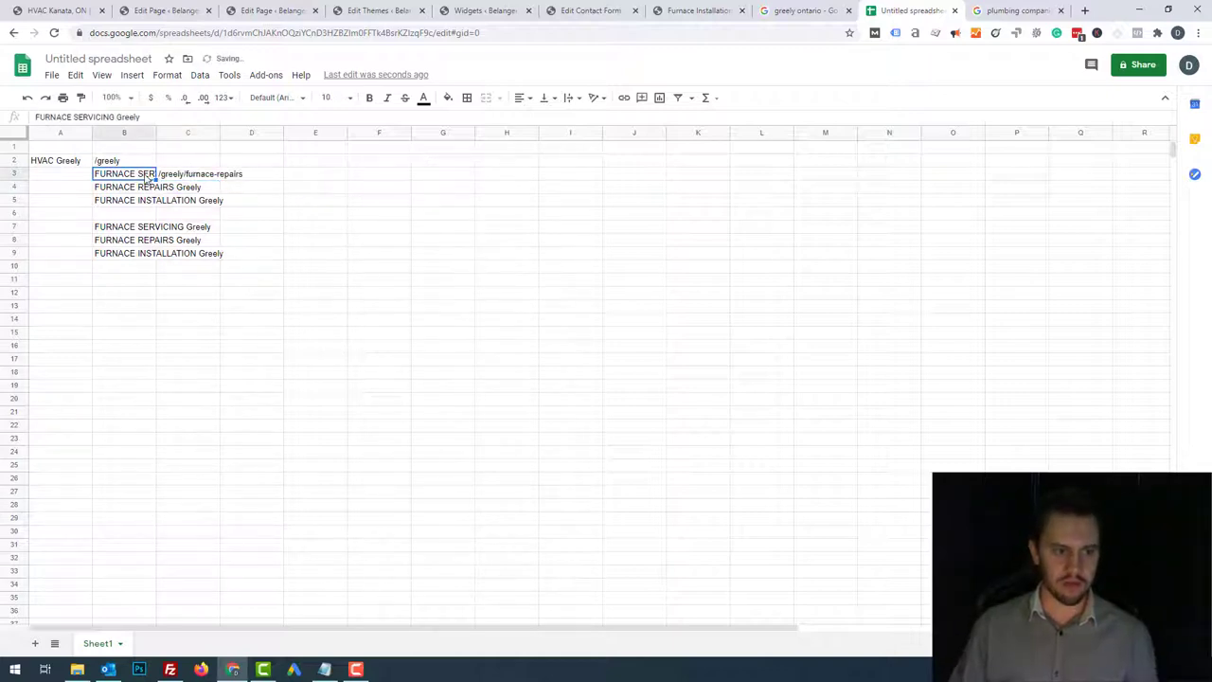
left_click(180, 165)
left_click(180, 174)
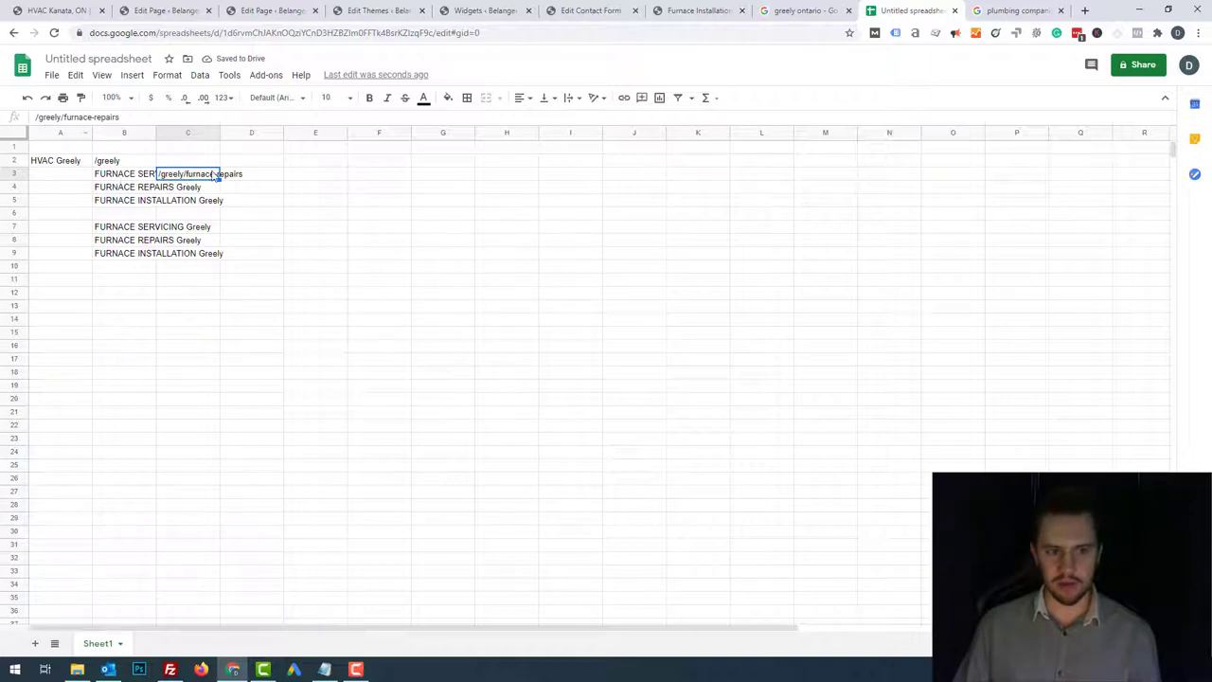
left_click(119, 163)
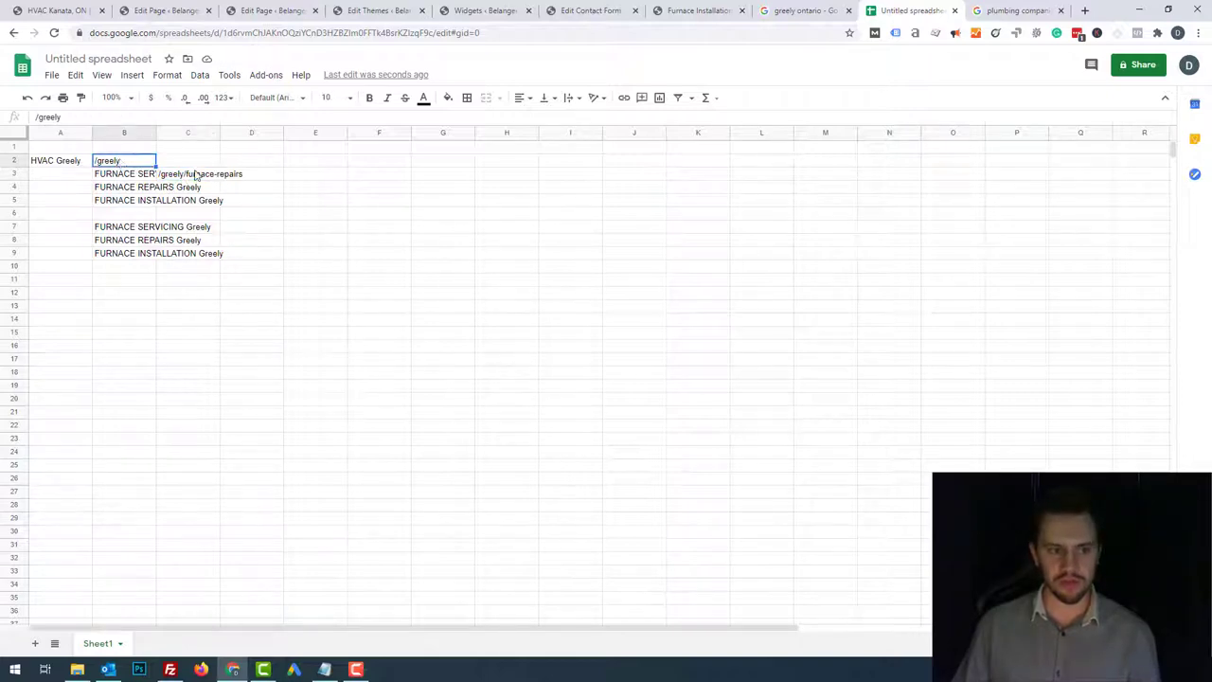
left_click(197, 174)
left_click(147, 176)
left_click(176, 175)
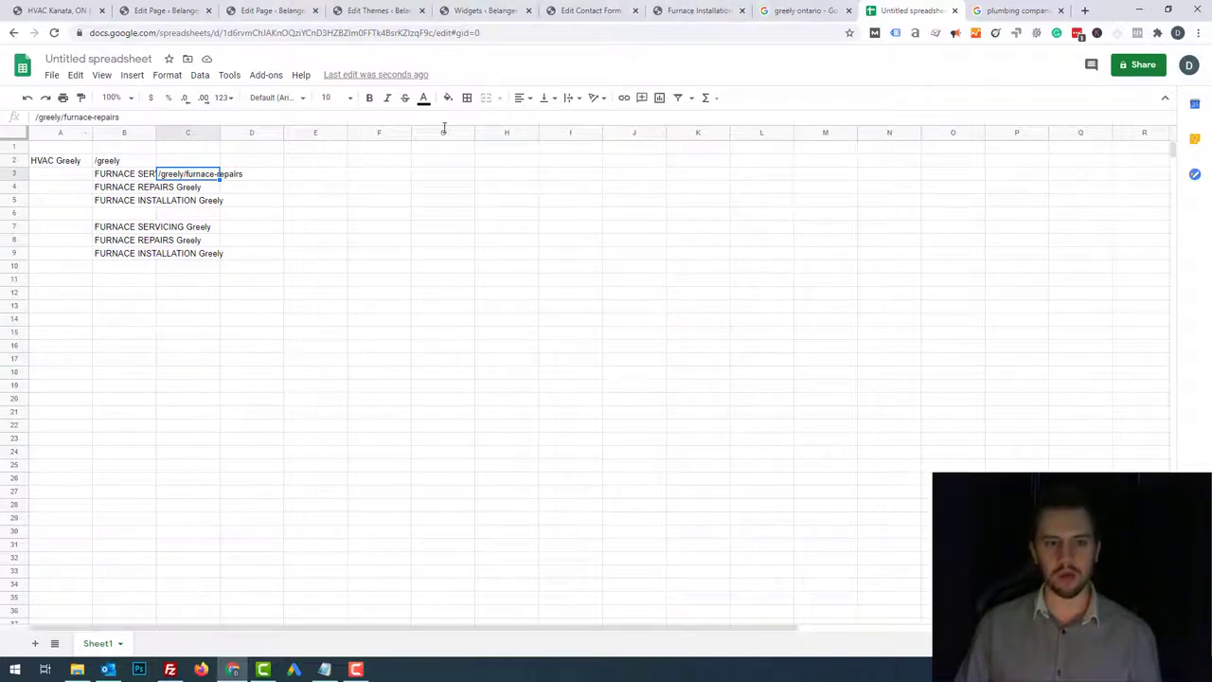
- Switch to the blank Google Docs document and start voice typing in English (US)
left_click(278, 11)
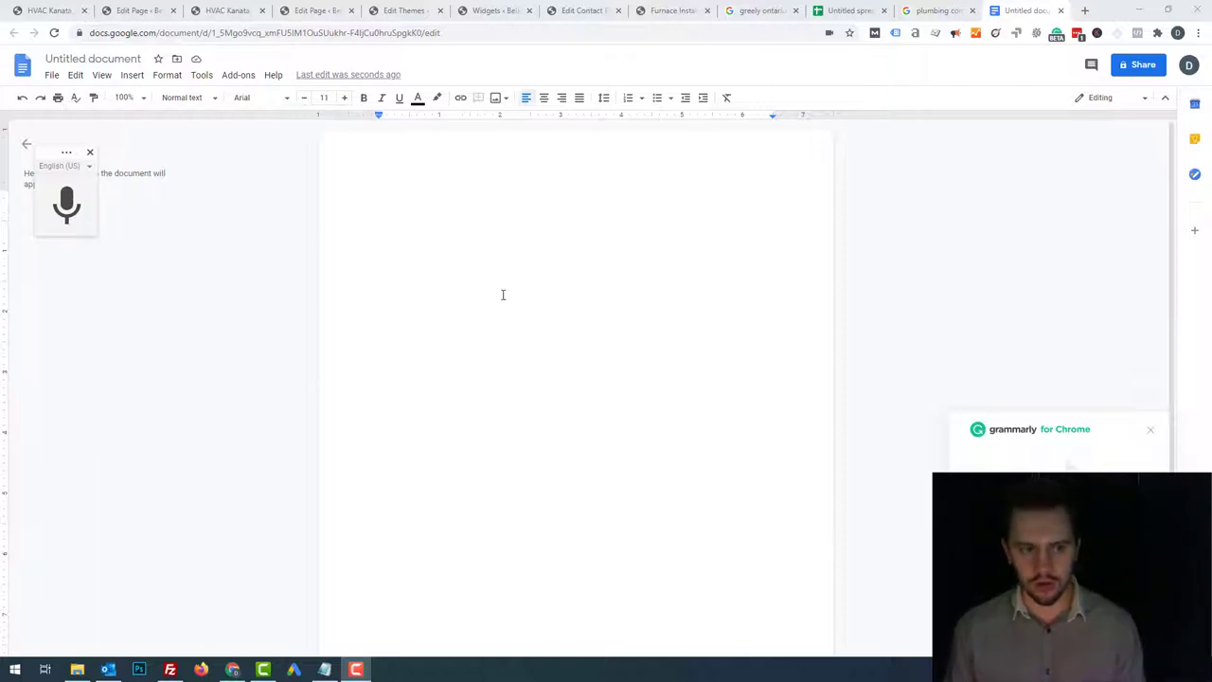
left_click(202, 75)
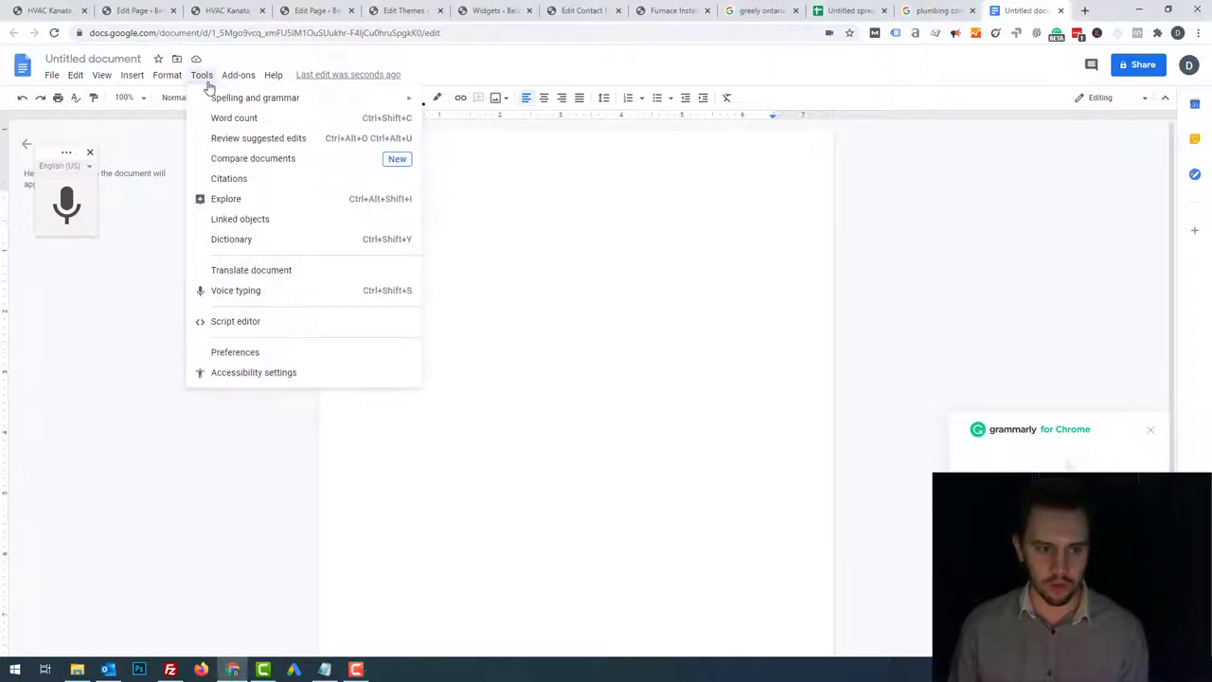
left_click(66, 203)
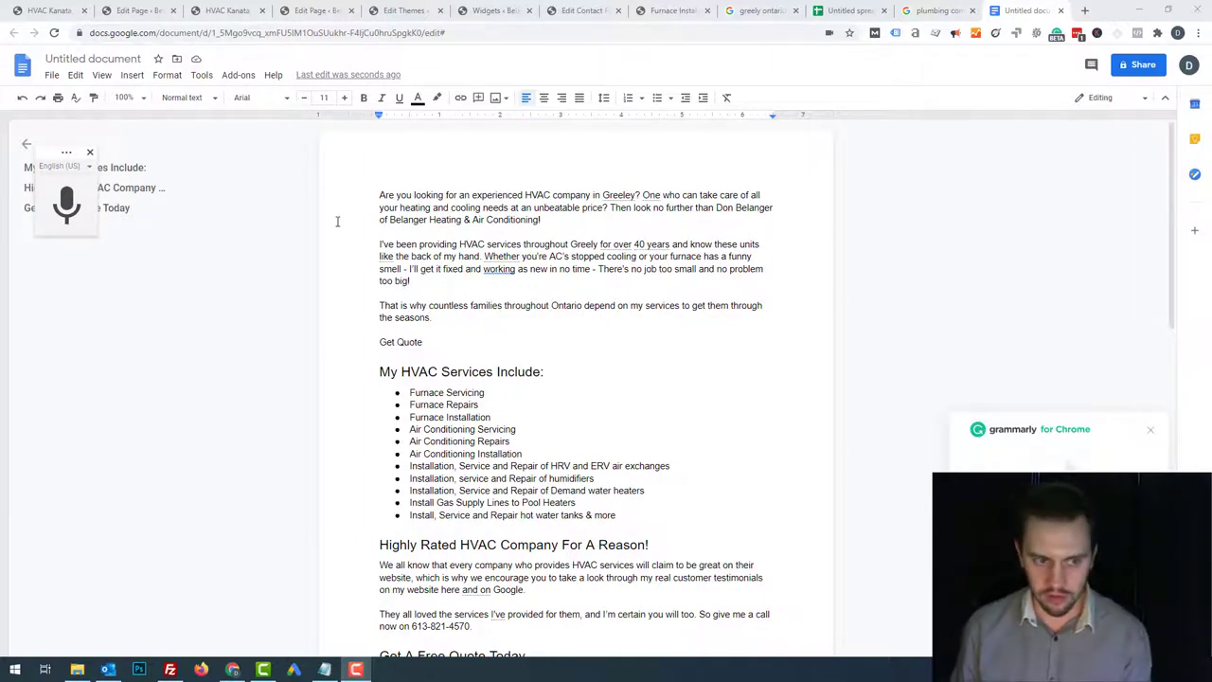
- Review the Greely page draft's opening paragraphs, Get Quote line and the list under My HVAC Services Include
left_click_drag(380, 194, 514, 290)
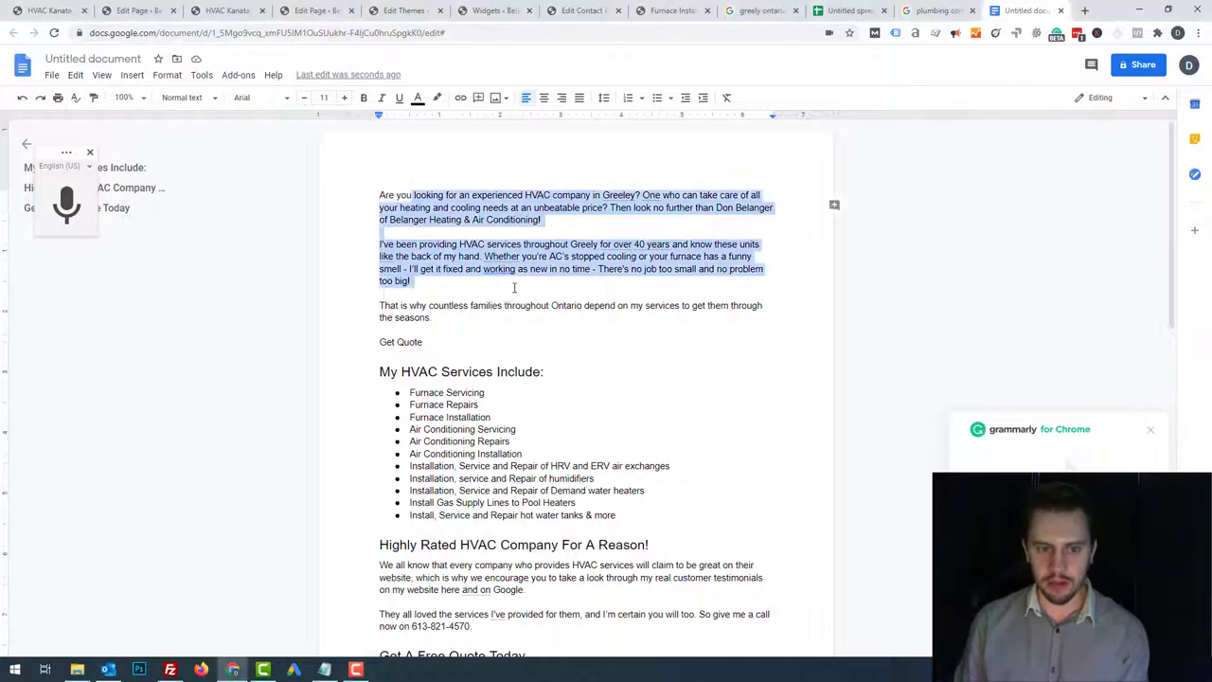
left_click(504, 323)
left_click_drag(455, 339, 377, 340)
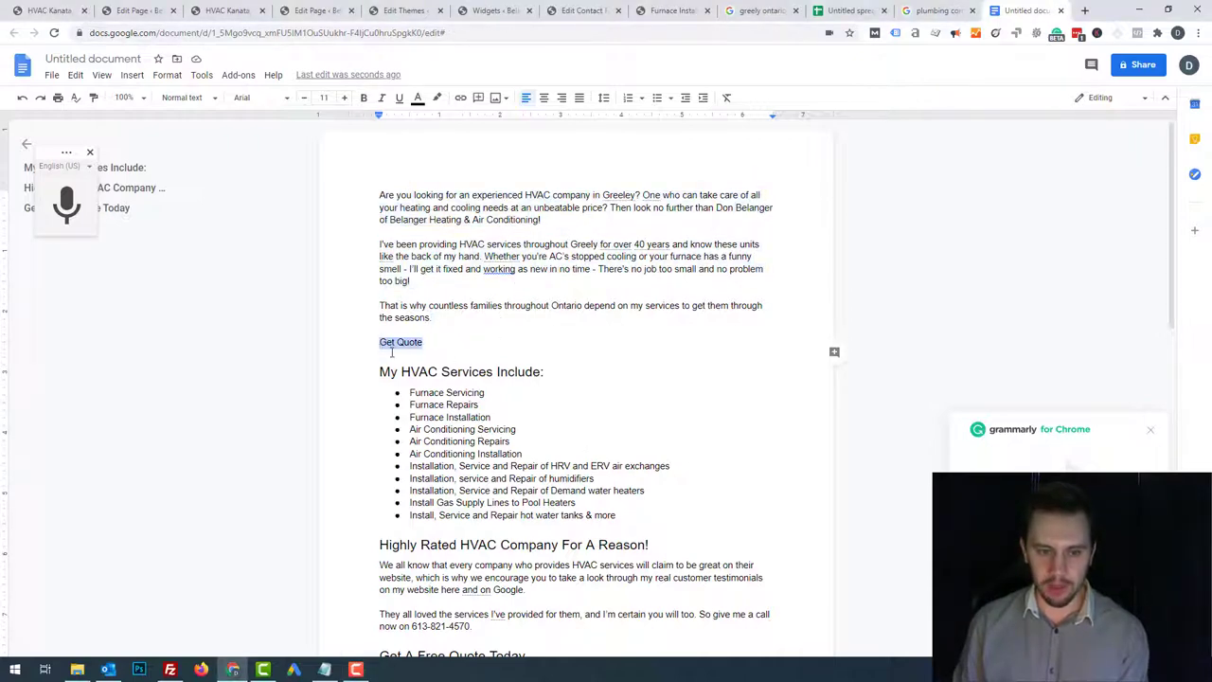
scroll(436, 344, "down", 2)
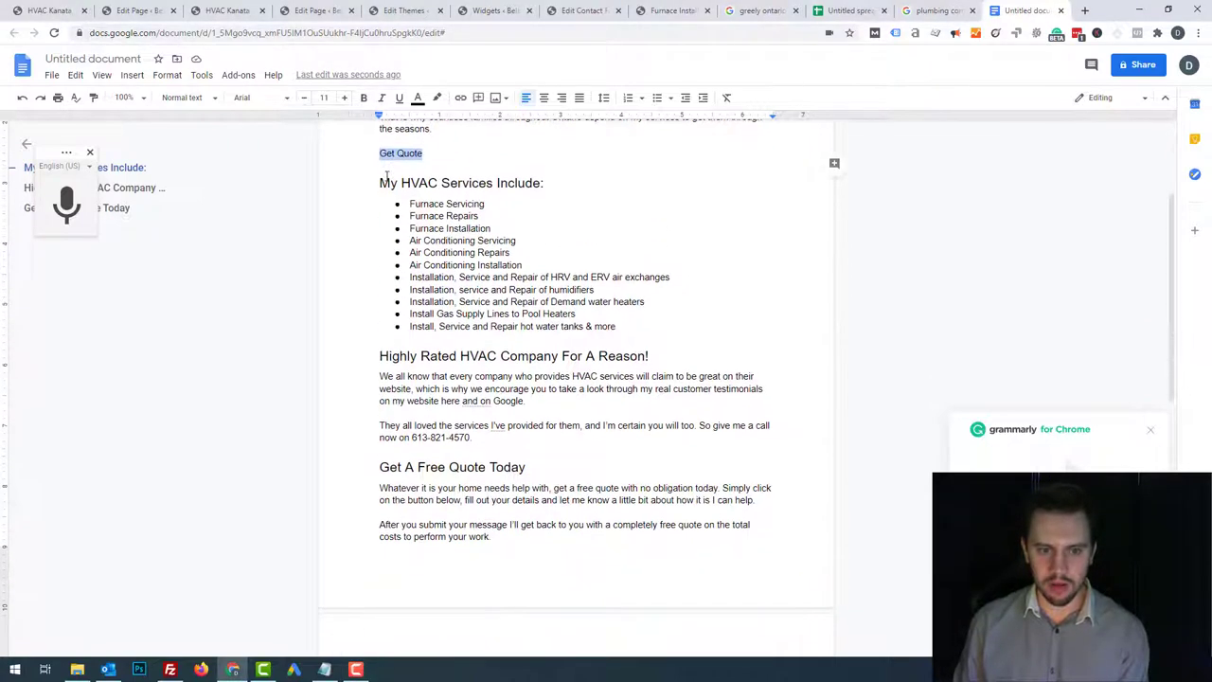
left_click_drag(380, 182, 468, 183)
left_click(414, 200)
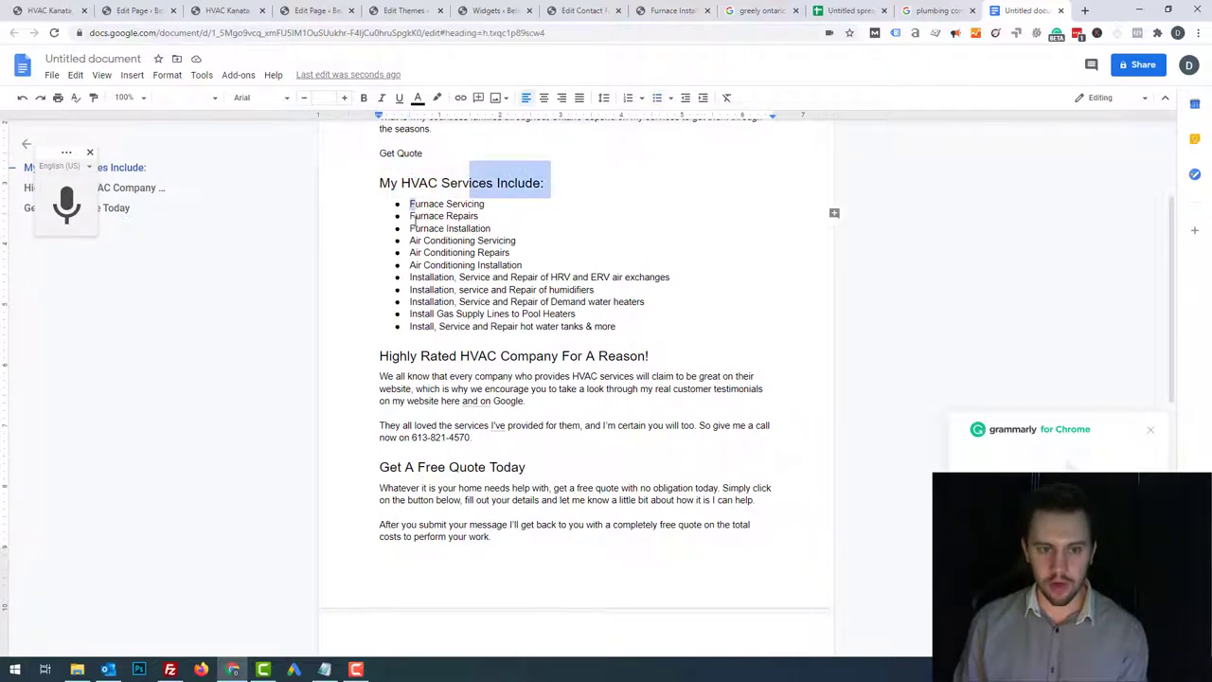
left_click_drag(409, 216, 478, 216)
left_click_drag(417, 252, 475, 252)
left_click_drag(429, 216, 436, 273)
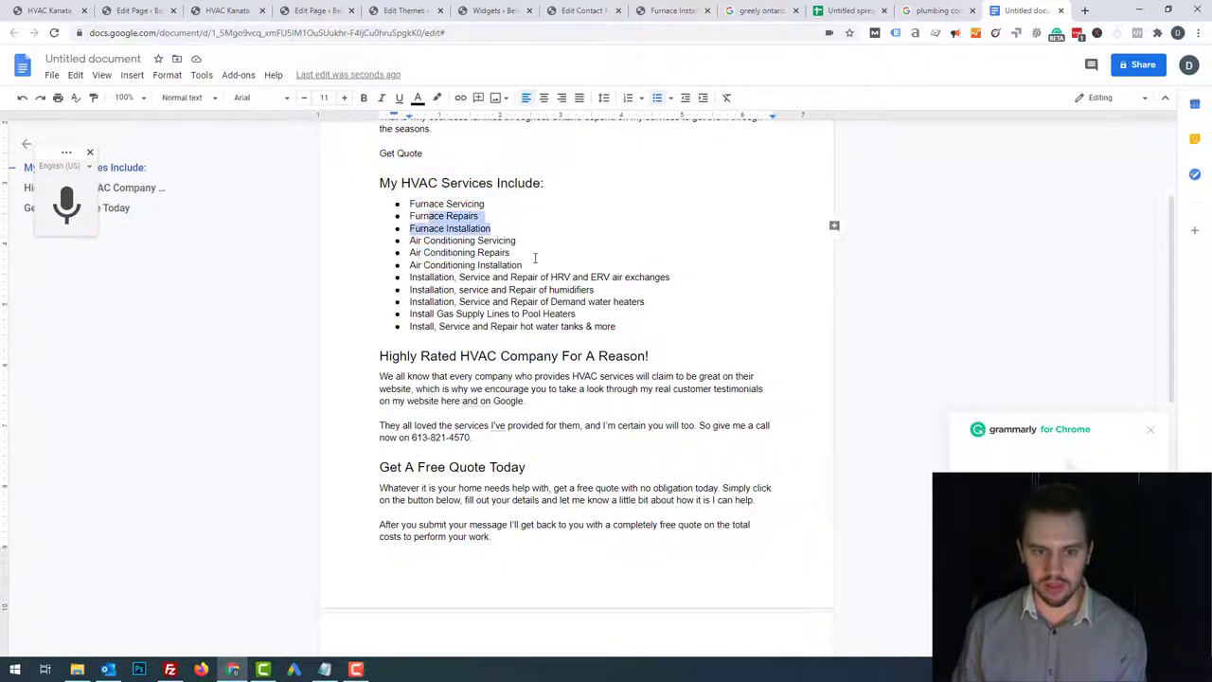
left_click_drag(535, 257, 626, 338)
left_click(438, 276)
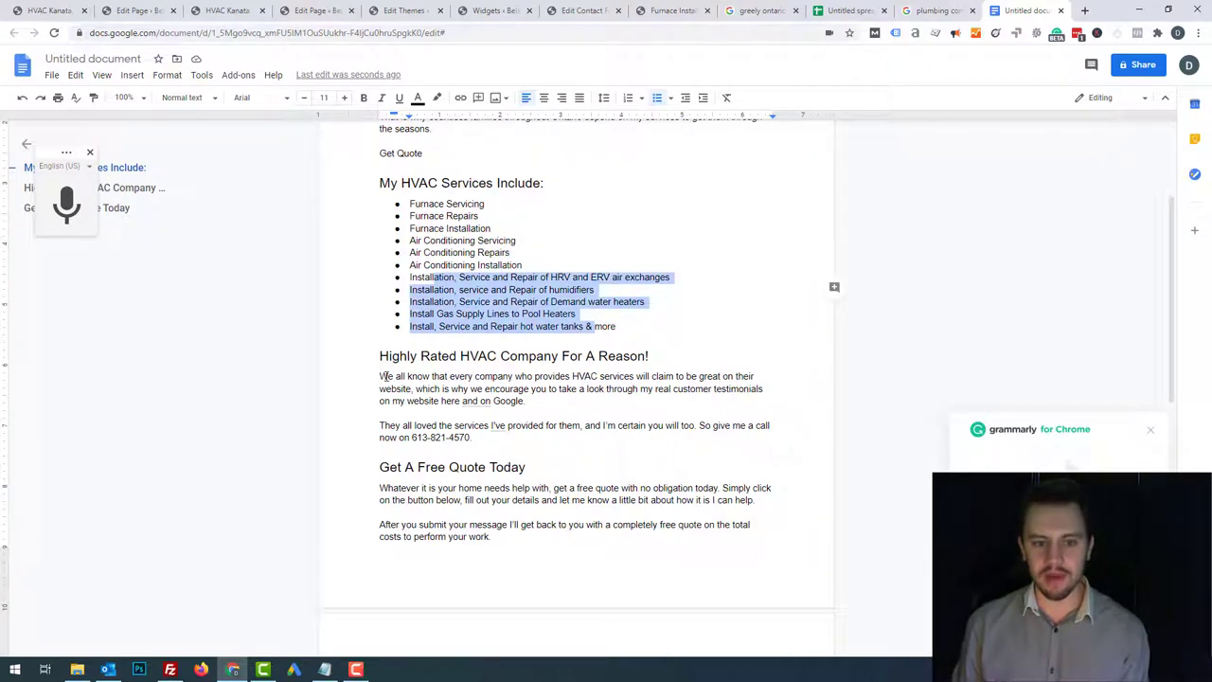
- Review the draft's Highly Rated HVAC Company For A Reason and Get A Free Quote Today sections, then recheck the services list
left_click_drag(380, 376, 606, 436)
left_click_drag(512, 402, 529, 403)
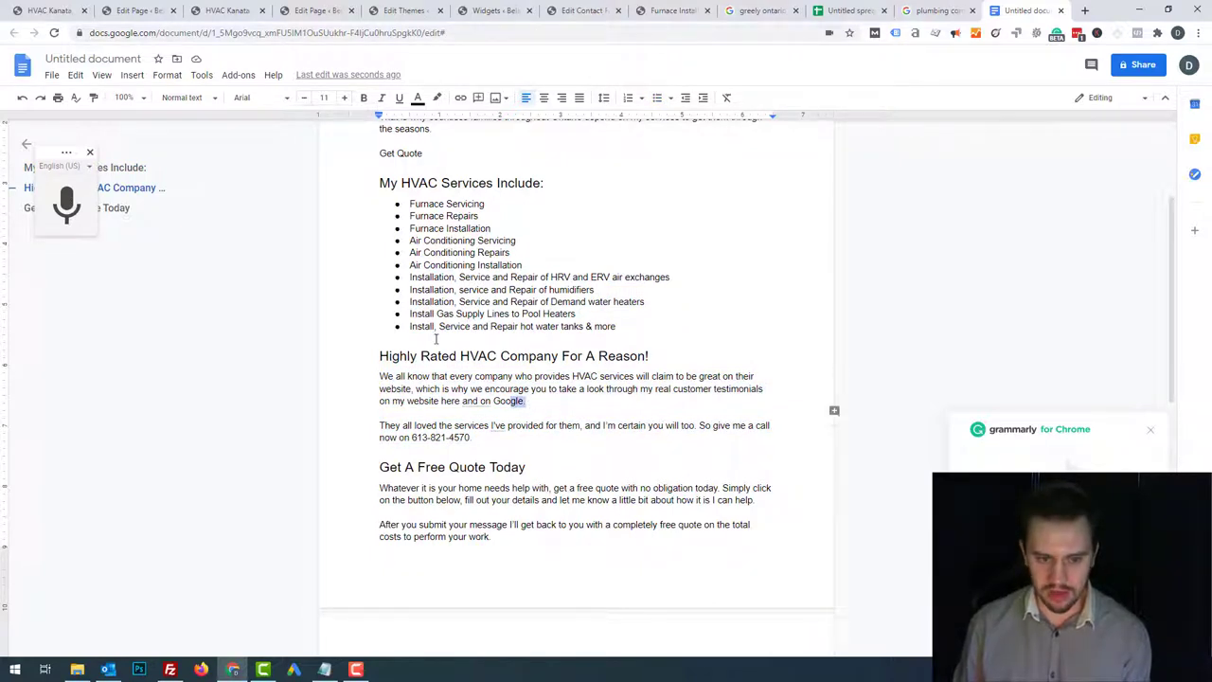
left_click_drag(727, 388, 752, 389)
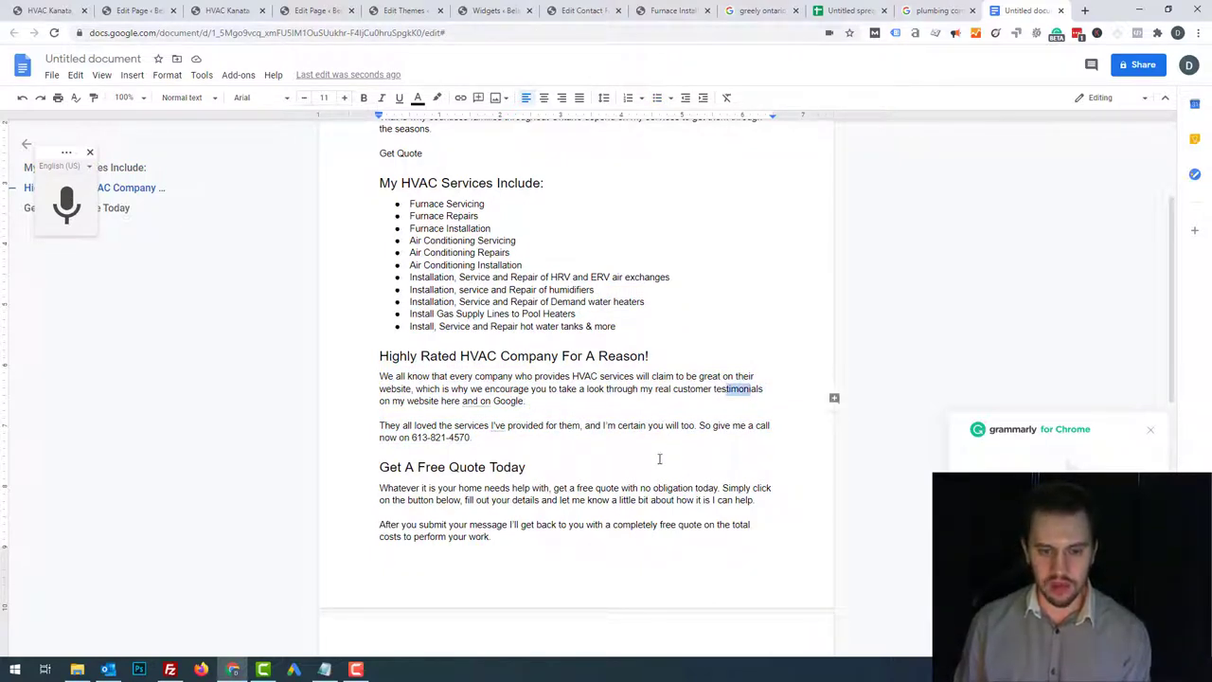
left_click_drag(507, 436, 380, 426)
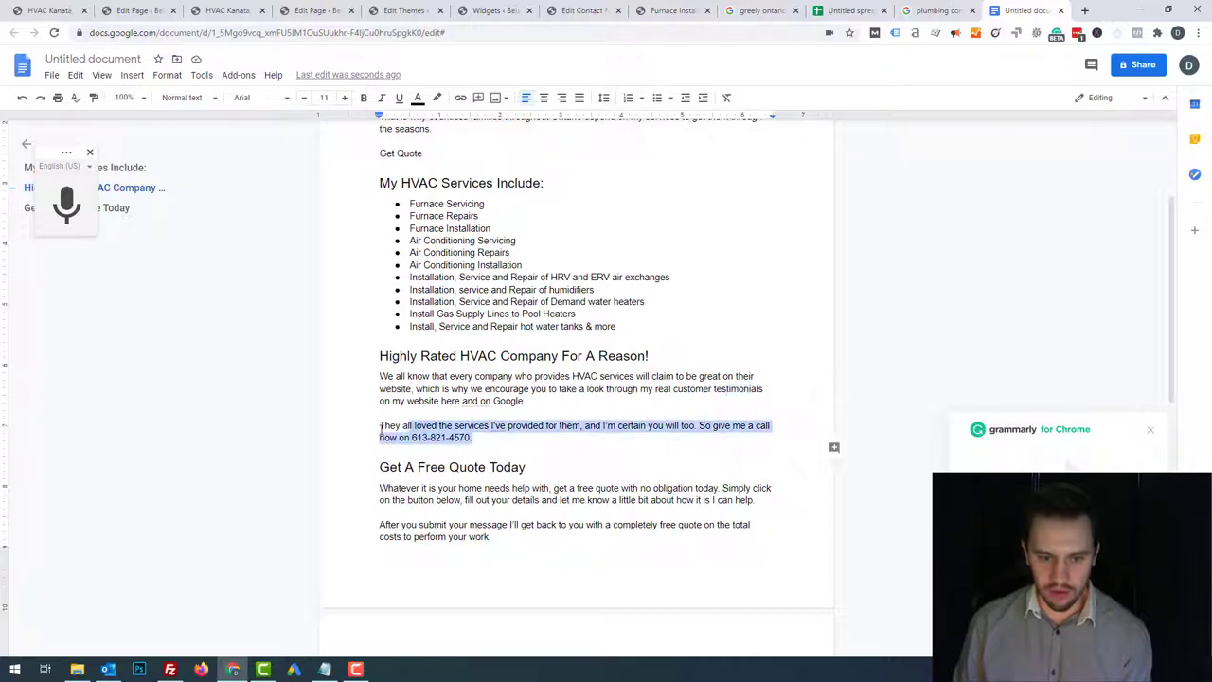
scroll(507, 446, "down", 3)
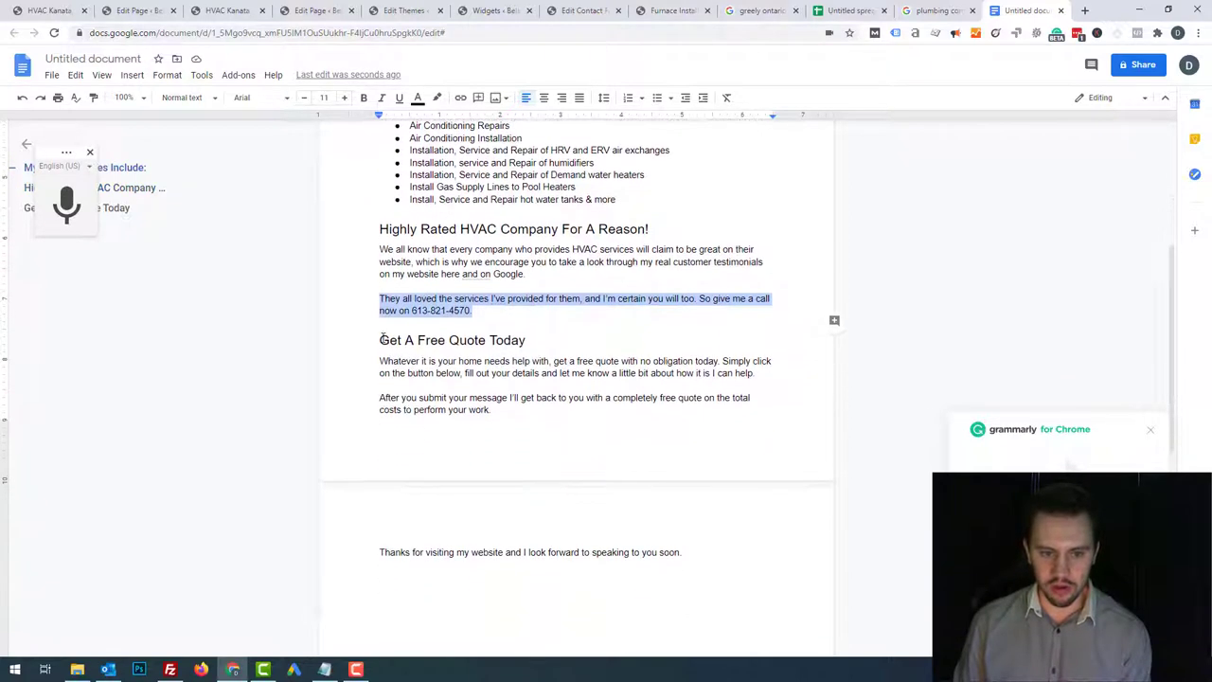
mouse_move(379, 340)
left_mouse_down()
mouse_move(634, 493)
mouse_move(692, 552)
mouse_move(682, 571)
mouse_move(369, 339)
left_mouse_up()
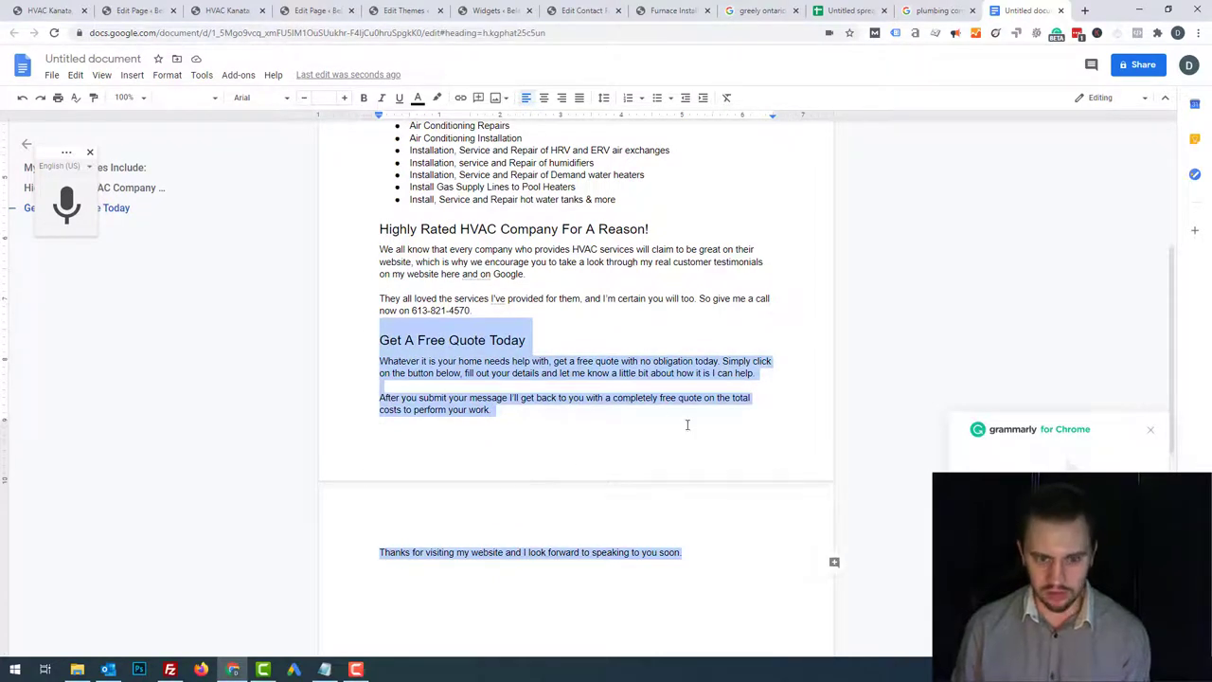
scroll(678, 474, "up", 7)
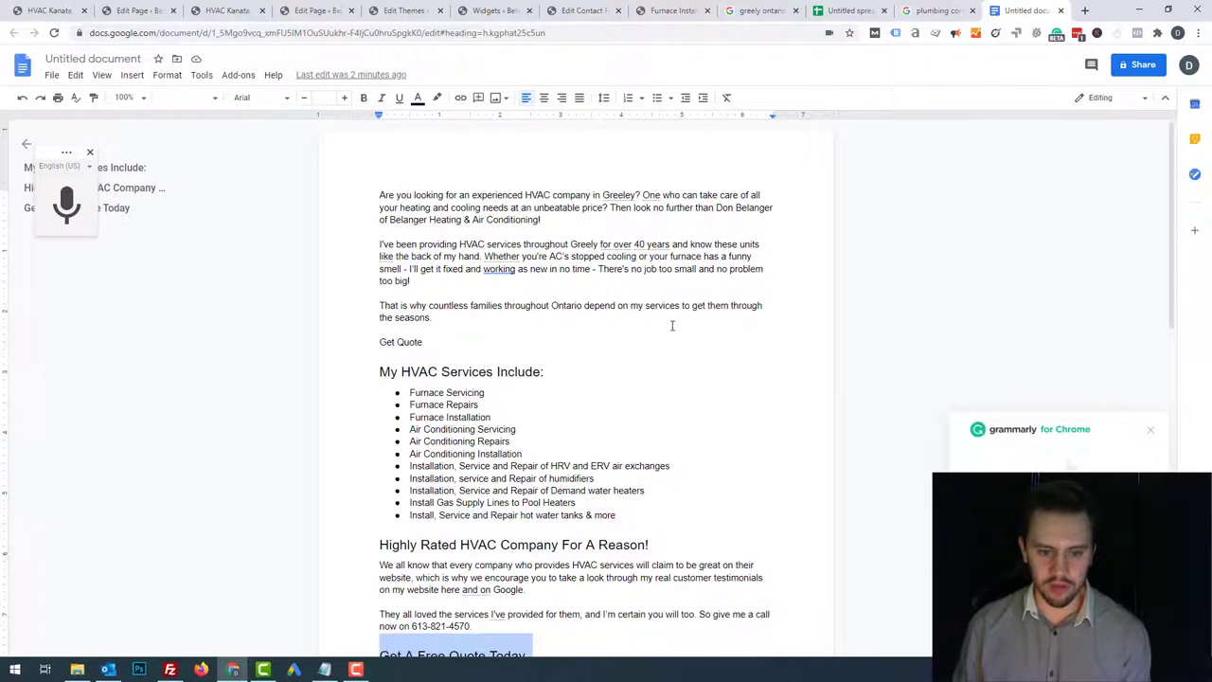
scroll(672, 326, "down", 4)
scroll(701, 322, "up", 3)
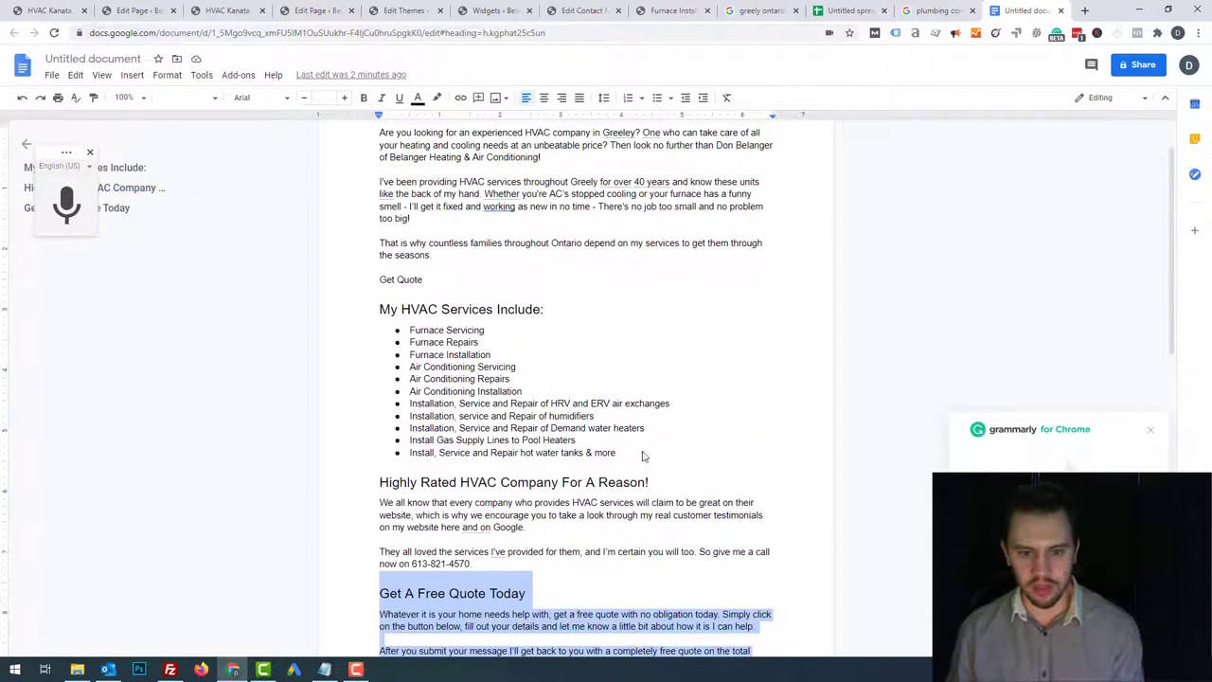
left_click_drag(642, 456, 381, 330)
- Switch to the live HVAC Kanata page and examine how its heating and air conditioning services are listed and described
left_click(210, 7)
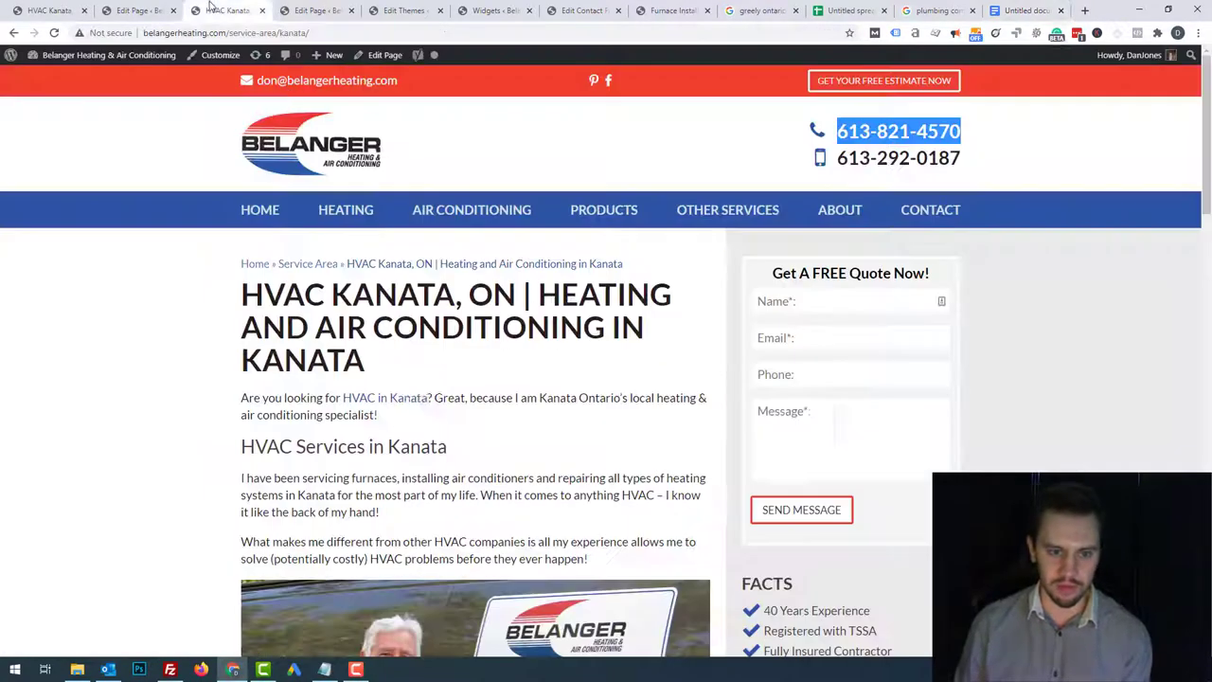
scroll(241, 224, "down", 10)
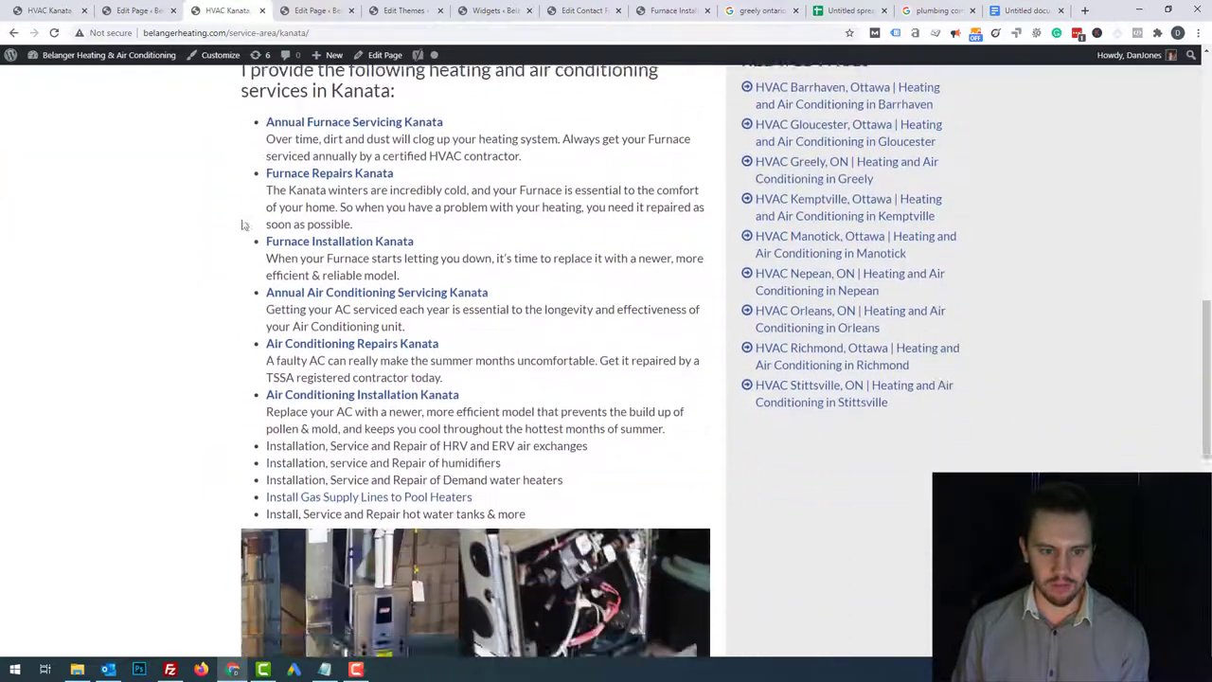
scroll(241, 224, "up", 2)
left_click_drag(597, 491, 266, 464)
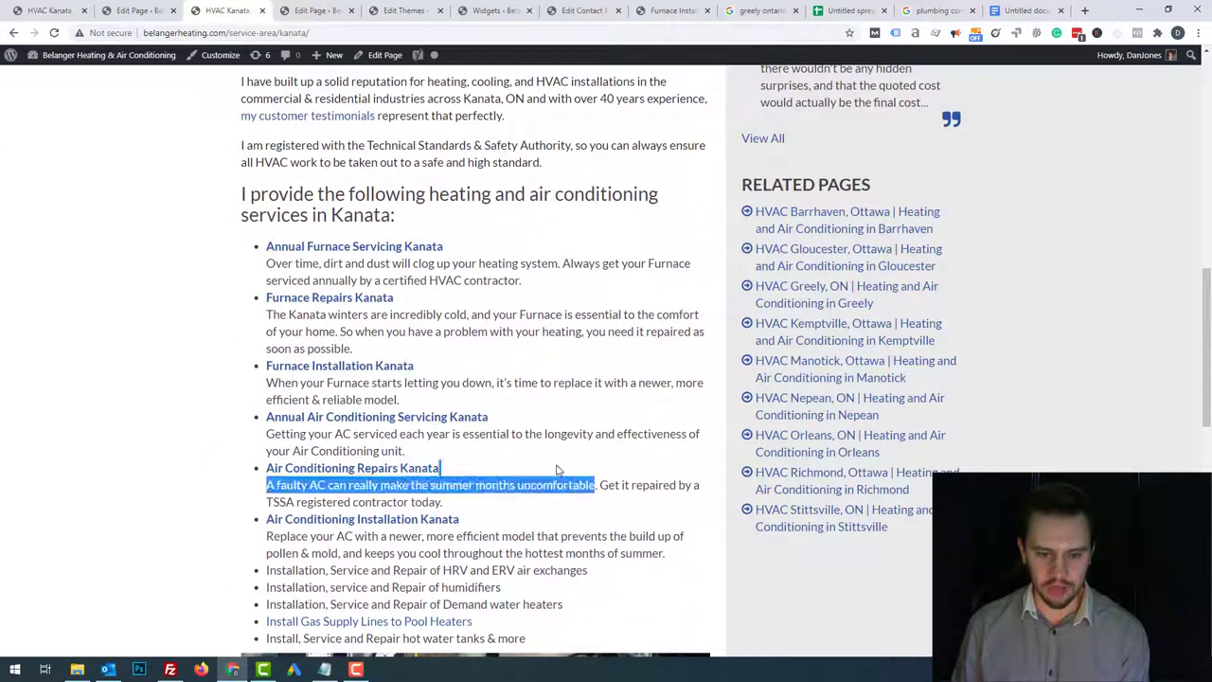
left_click(452, 483)
left_click_drag(481, 313, 414, 315)
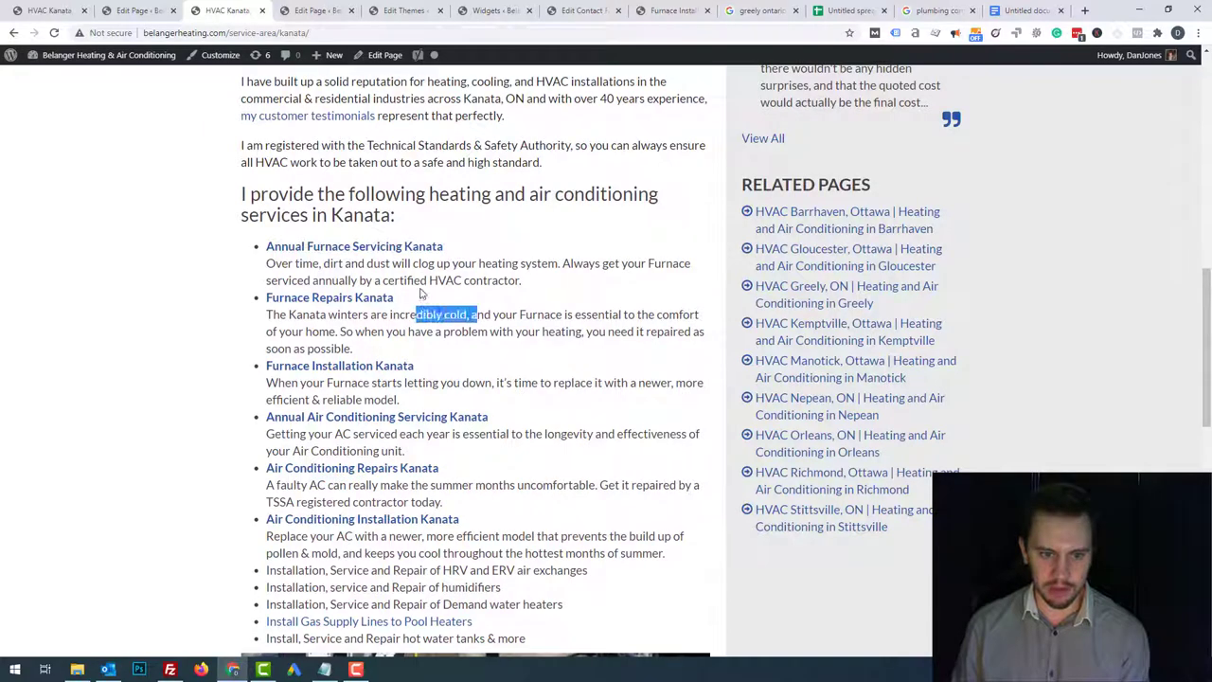
left_click_drag(462, 281, 420, 281)
scroll(519, 400, "down", 2)
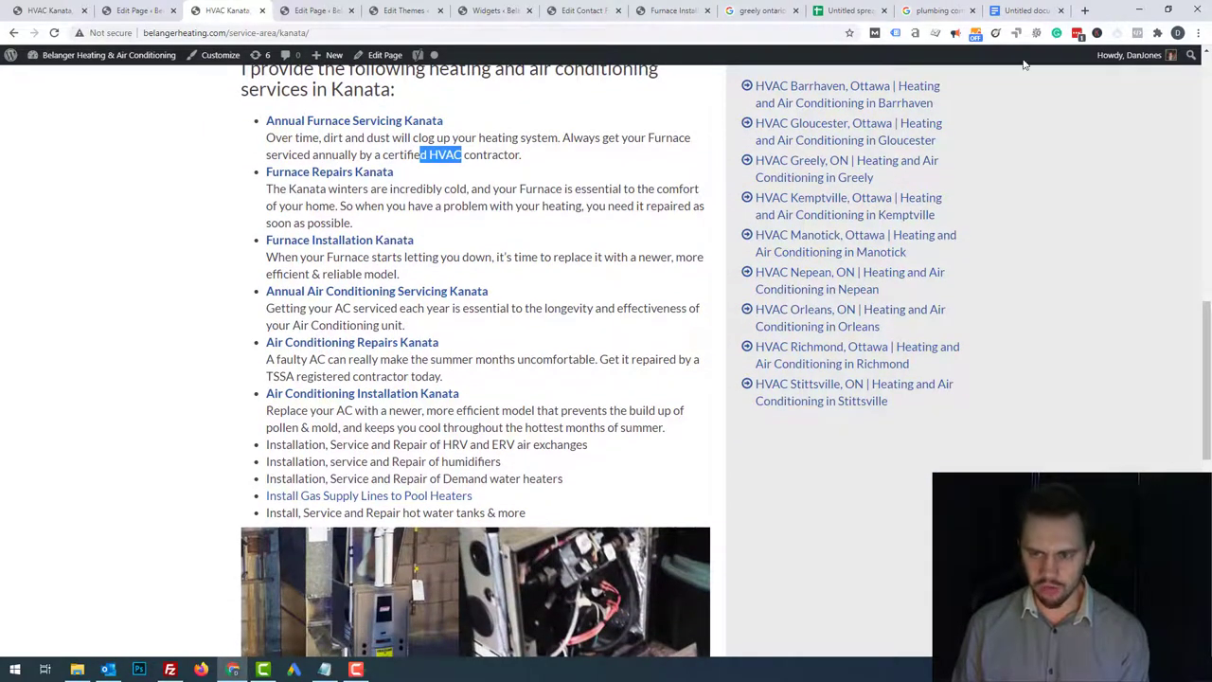
- In the Google Docs draft, move the three Air Conditioning bullets above Furnace Servicing in the services list
left_click(1006, 11)
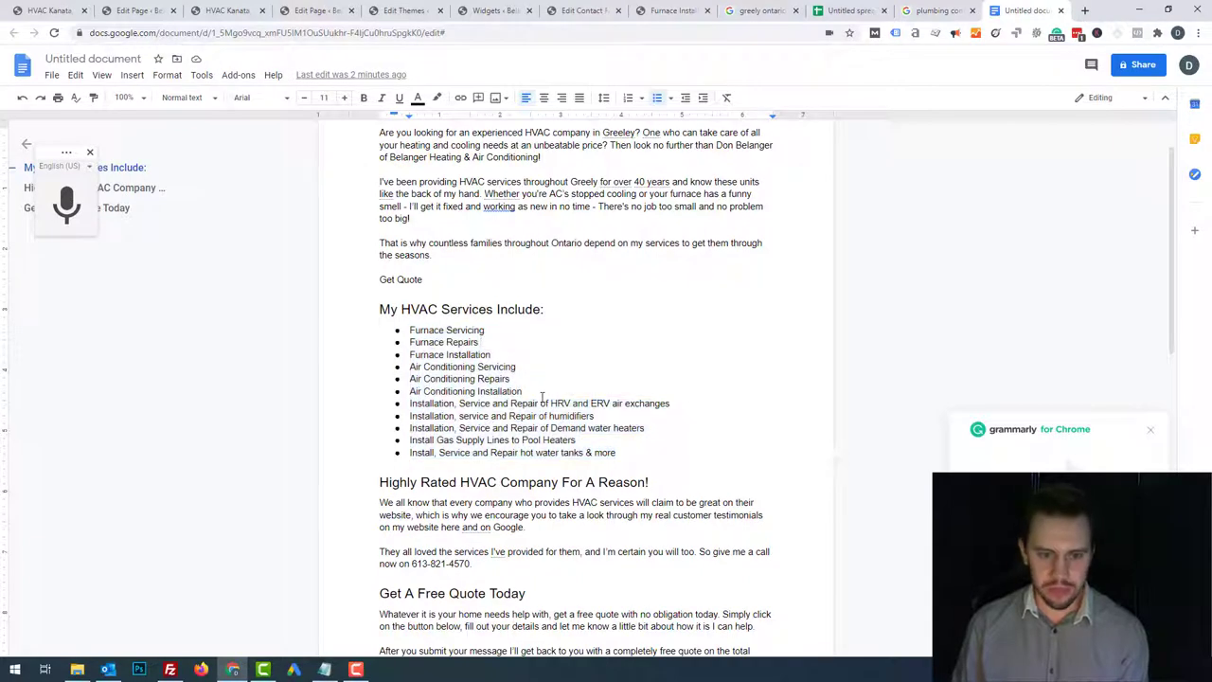
left_click_drag(523, 393, 398, 368)
key("ctrl+c")
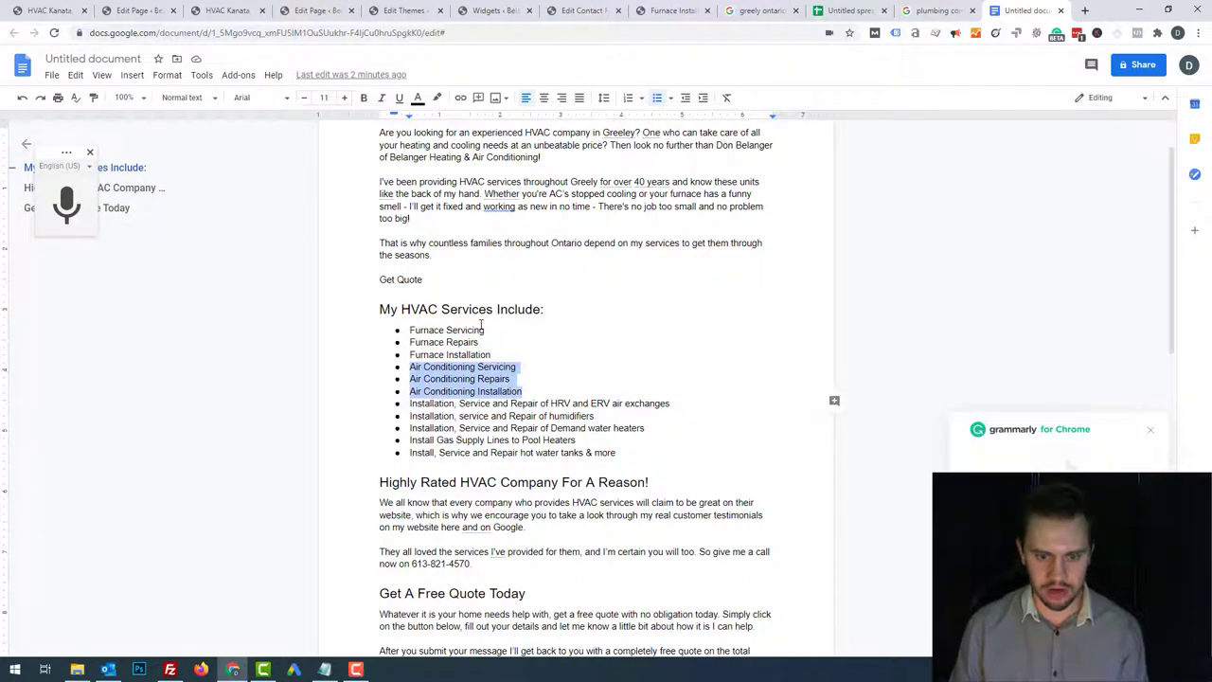
key("BackSpace")
key("BackSpace")
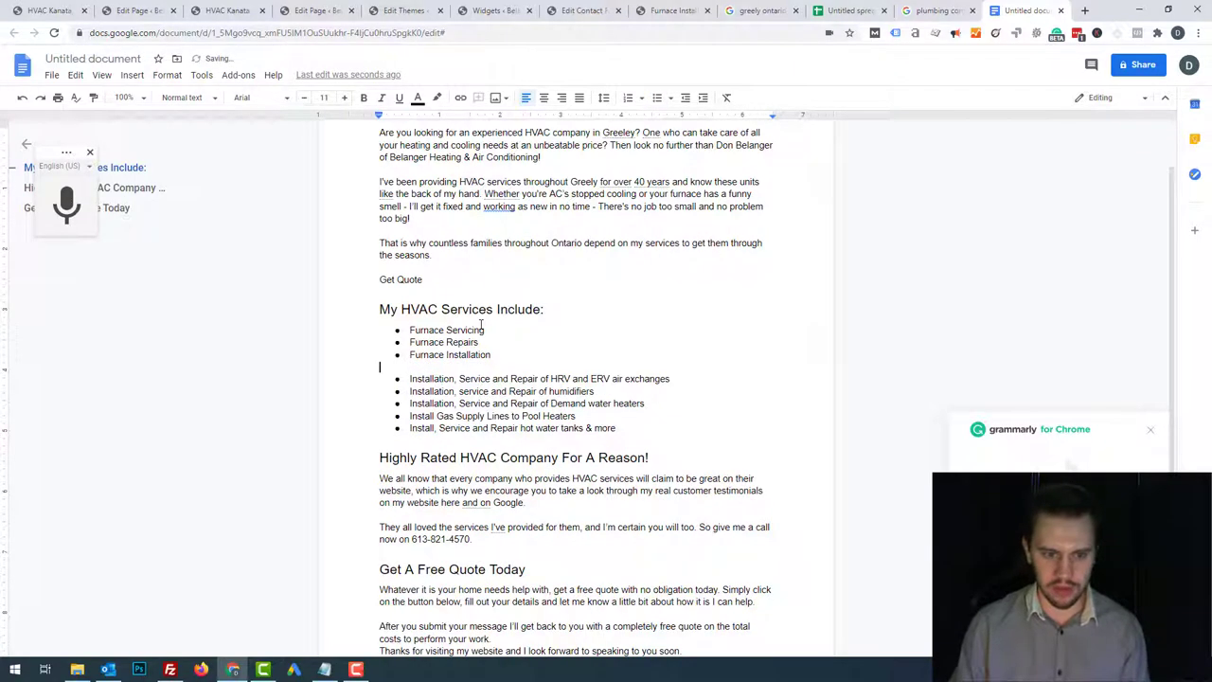
key("BackSpace")
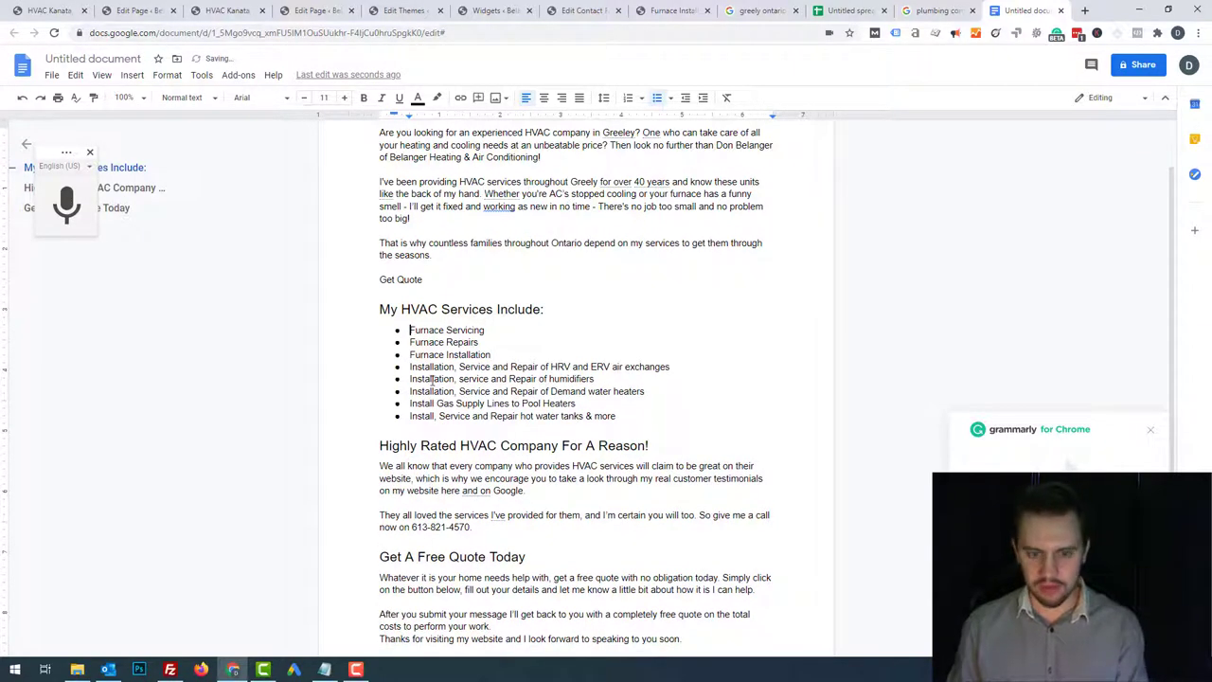
key("Return")
key("ctrl+v")
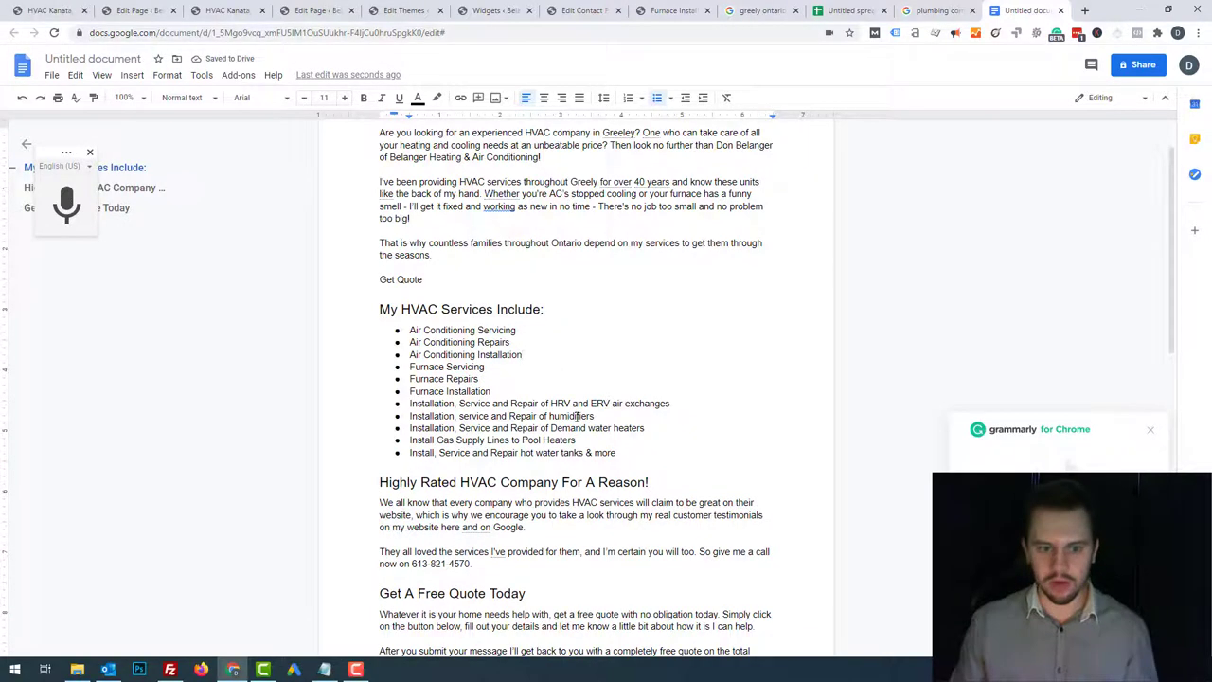
- Copy the entire Greely page draft, from the opening question through the closing thank-you line
scroll(577, 417, "up", 1)
left_click_drag(366, 191, 690, 546)
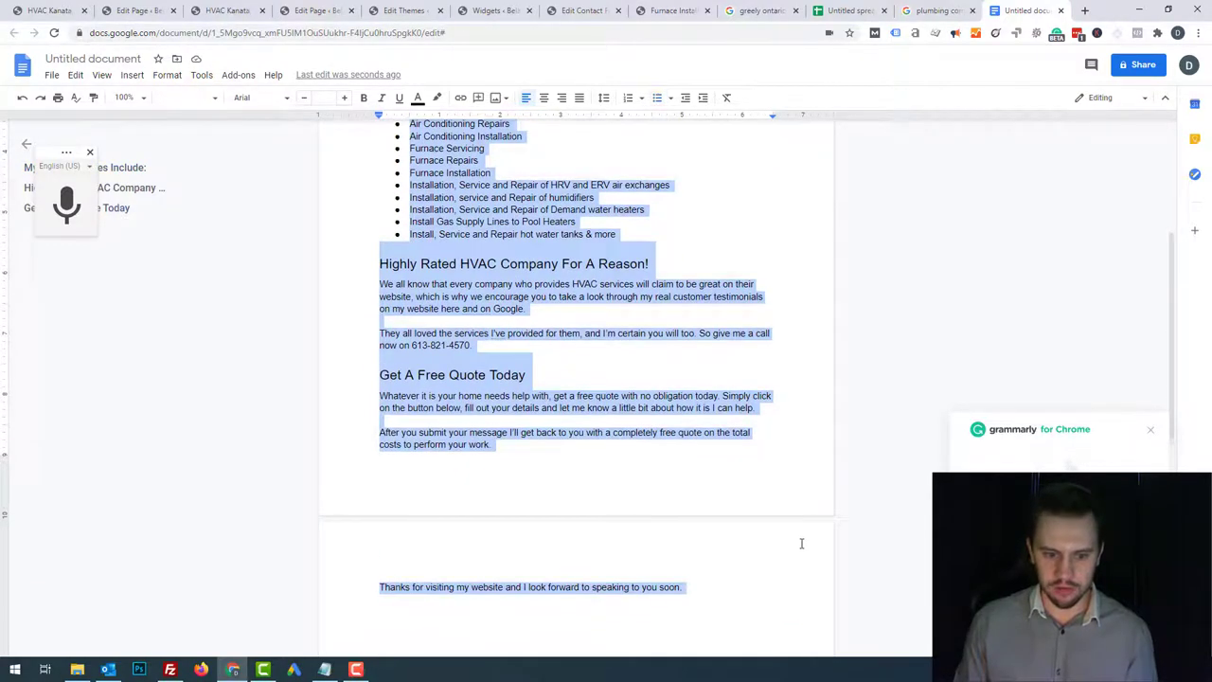
scroll(791, 540, "up", 3)
- Switch to the WordPress editor for the HVAC Greely page and delete all its existing body blocks, keeping the title
left_click(302, 11)
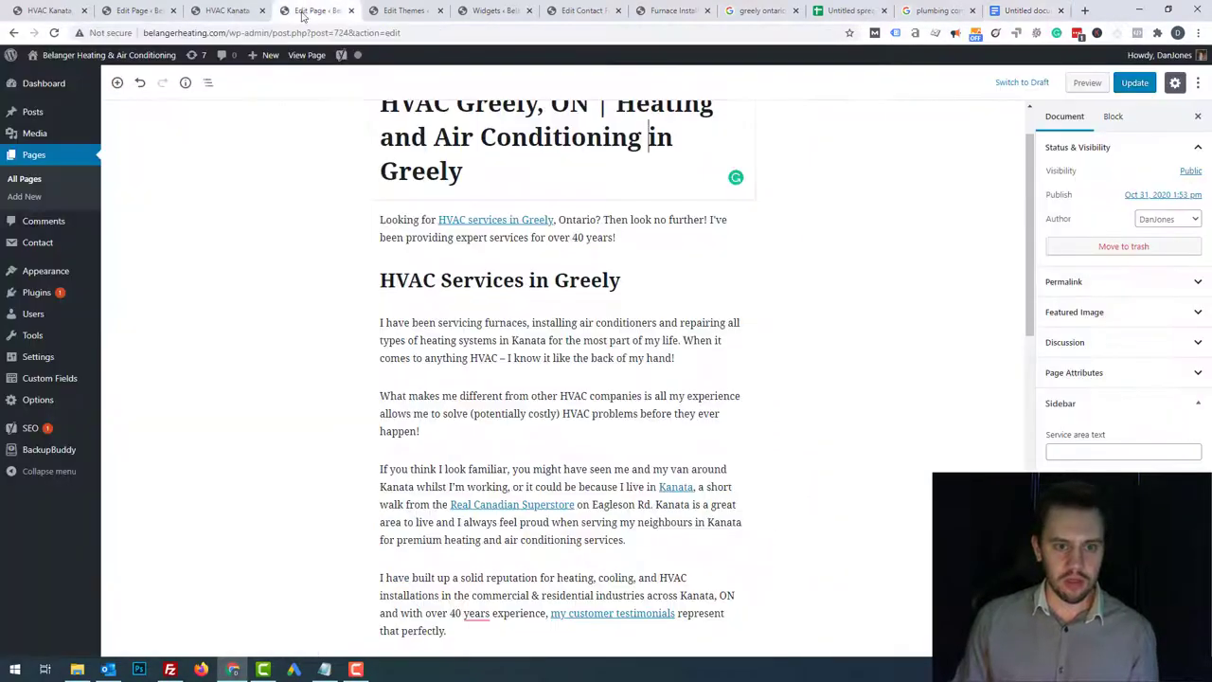
left_click(465, 279)
triple_click(471, 277)
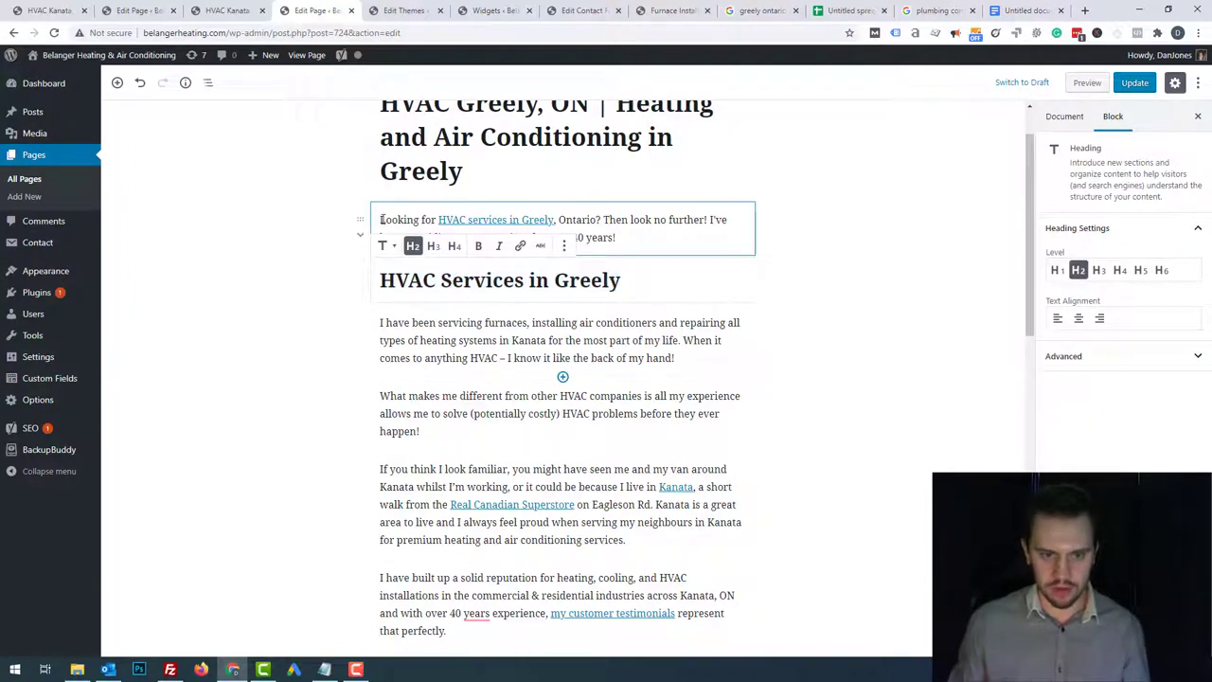
left_click_drag(381, 220, 687, 609)
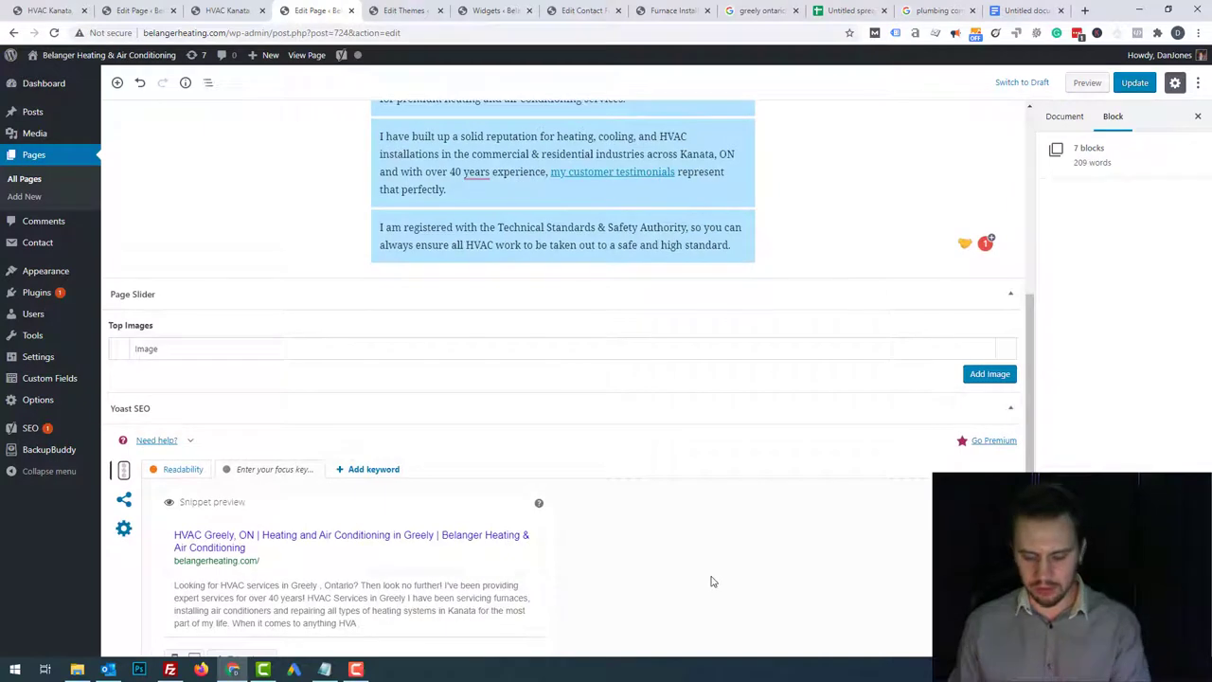
key("BackSpace")
- Examine the wording of the HVAC Greely page title and its Yoast SEO snippet in desktop preview
left_click(502, 166)
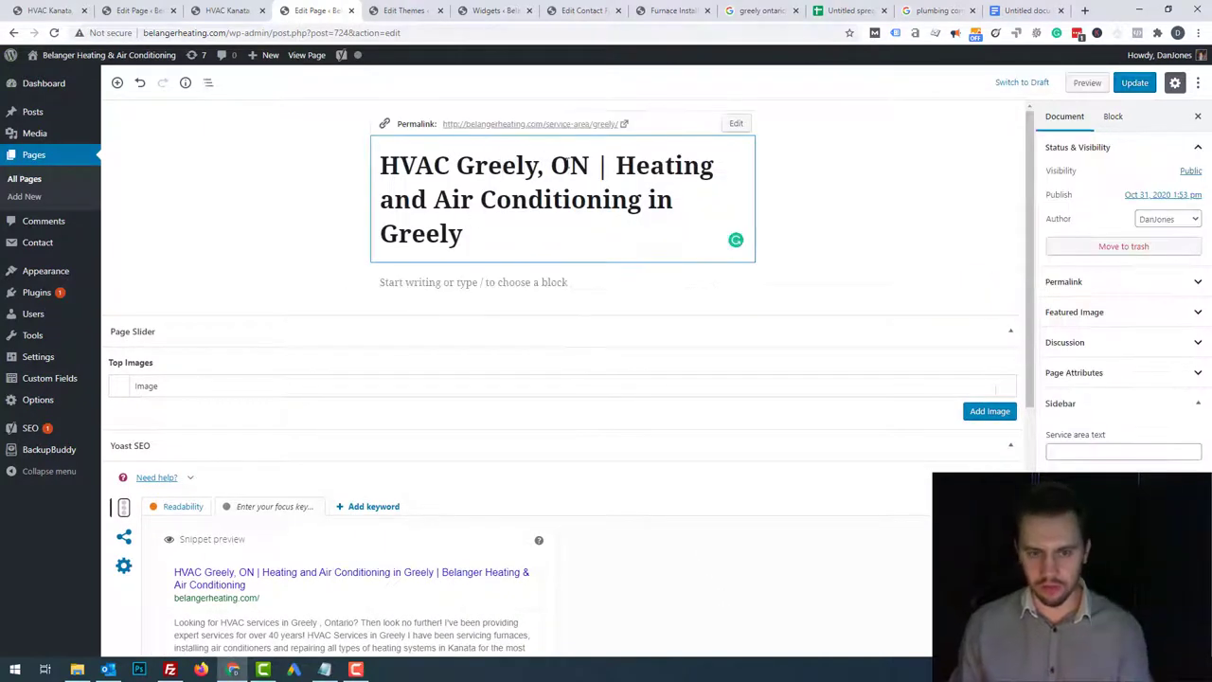
left_click_drag(380, 165, 523, 220)
left_click(595, 166)
left_click(571, 166)
key("Right")
left_click_drag(445, 201, 469, 237)
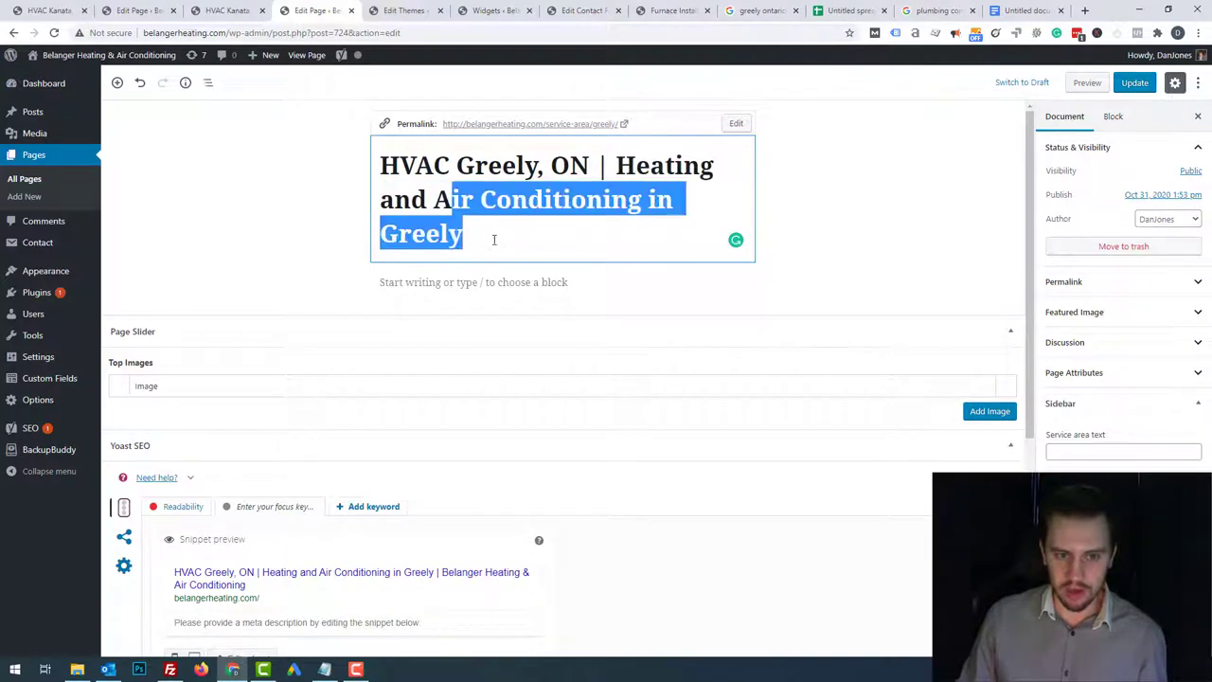
left_click(666, 165)
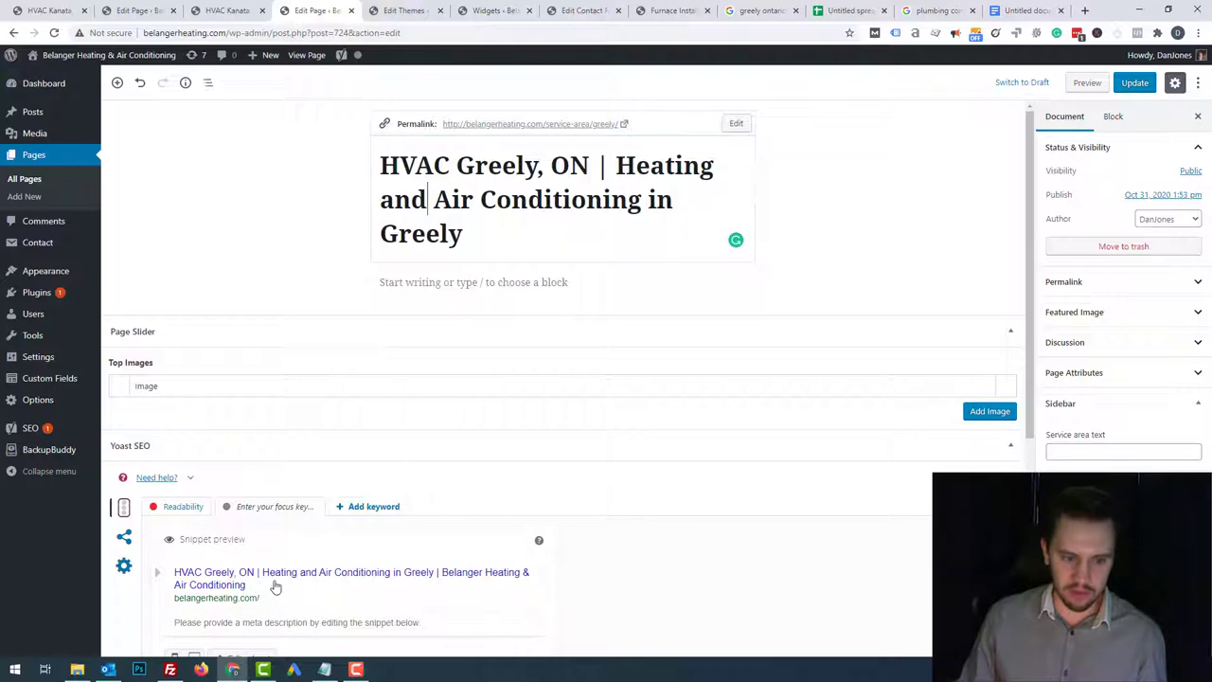
scroll(274, 587, "down", 3)
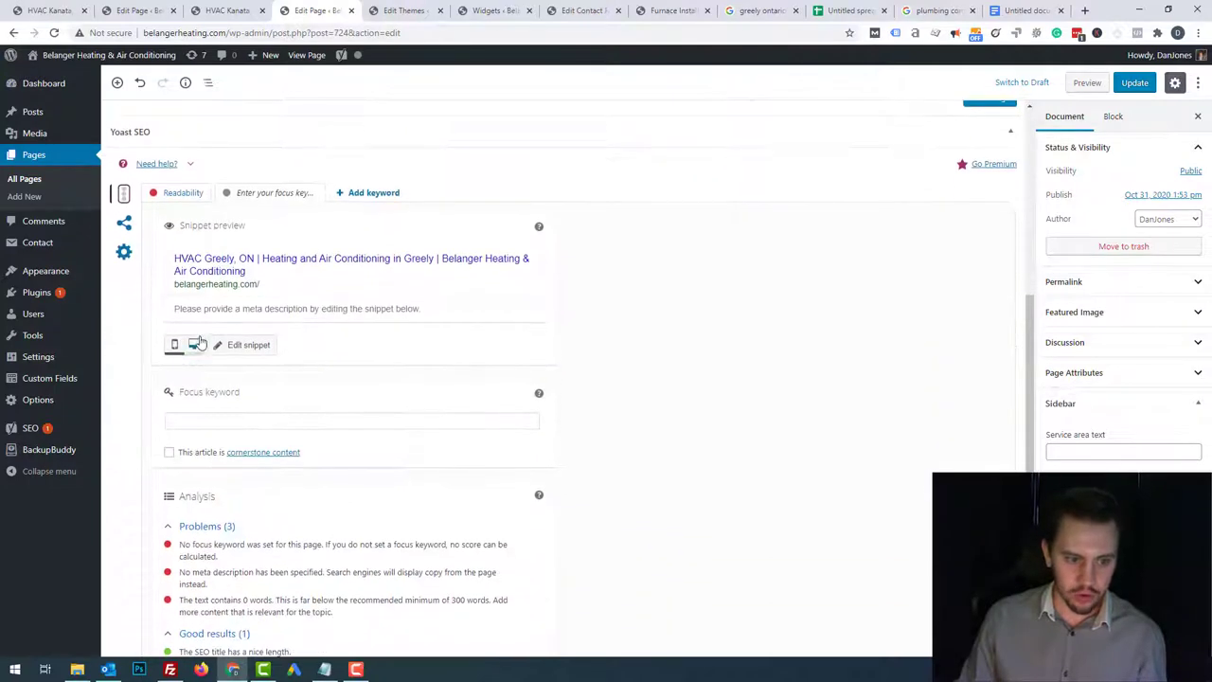
left_click(194, 344)
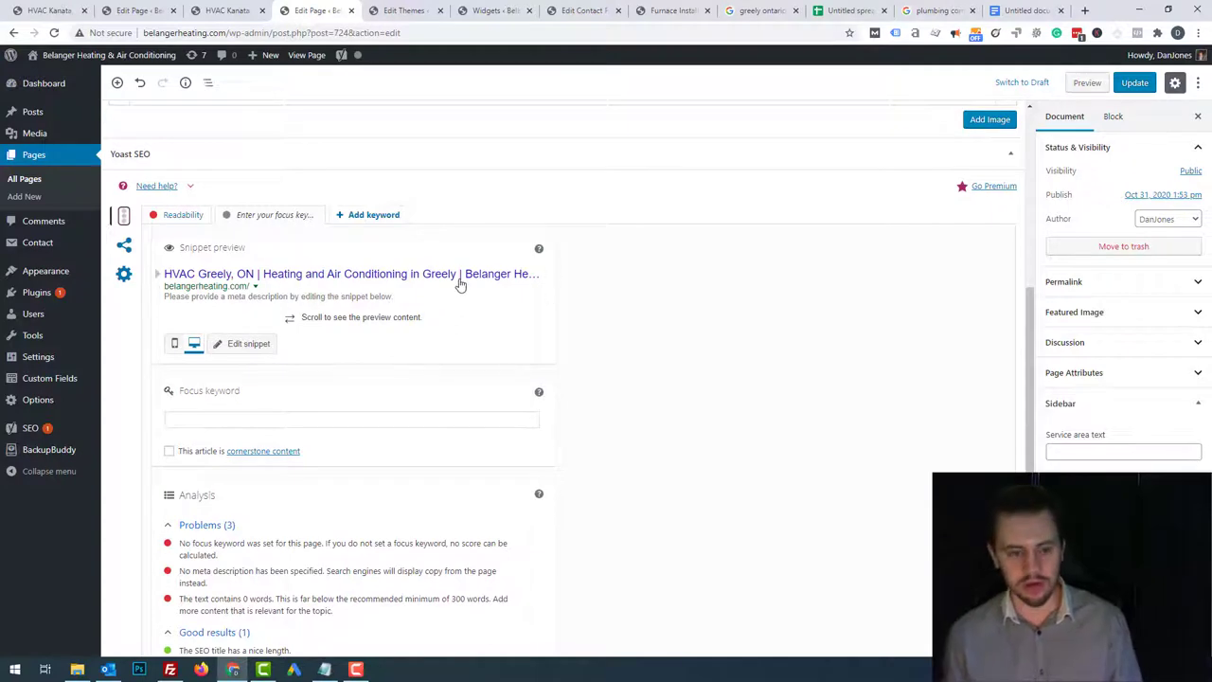
scroll(614, 303, "up", 3)
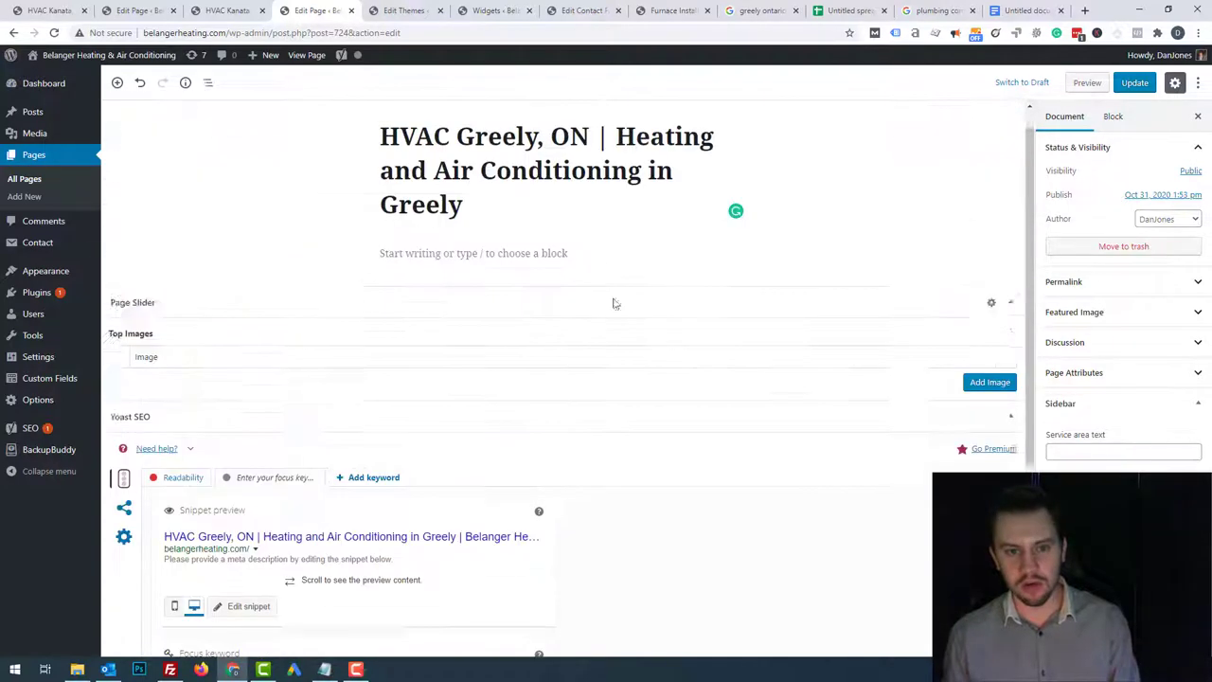
- Paste the copied Greely draft into the empty page body below the title and check the inserted content
left_click(431, 281)
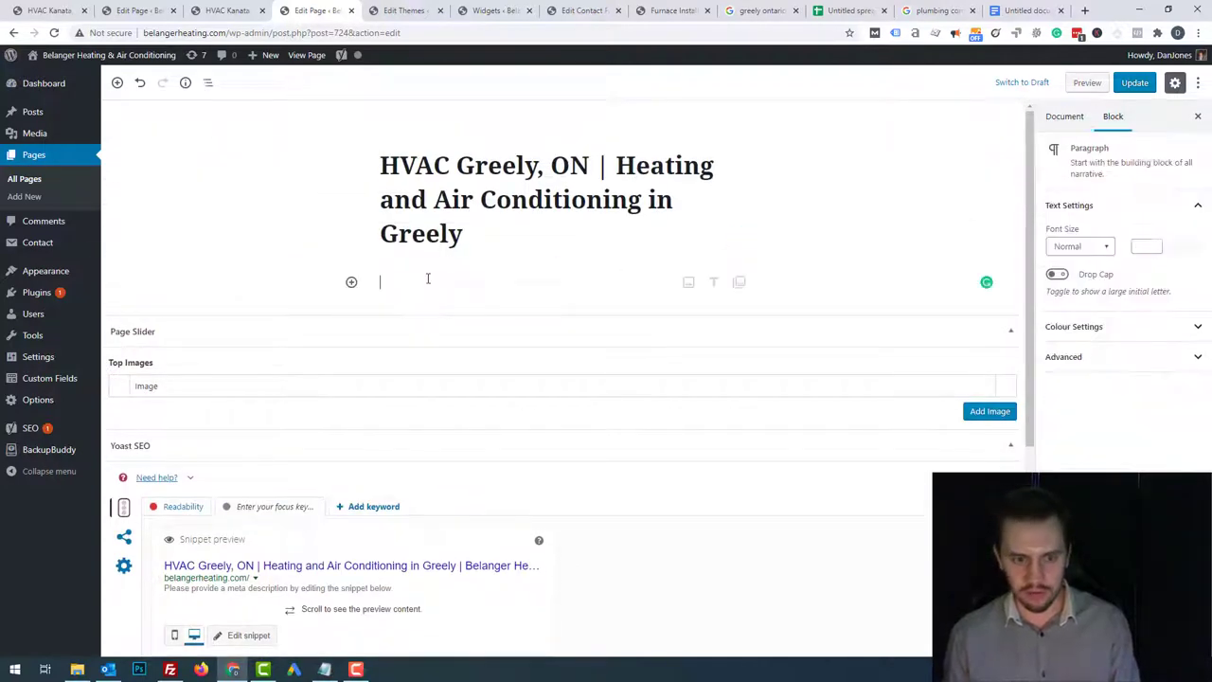
key("ctrl+v")
scroll(489, 451, "down", 10)
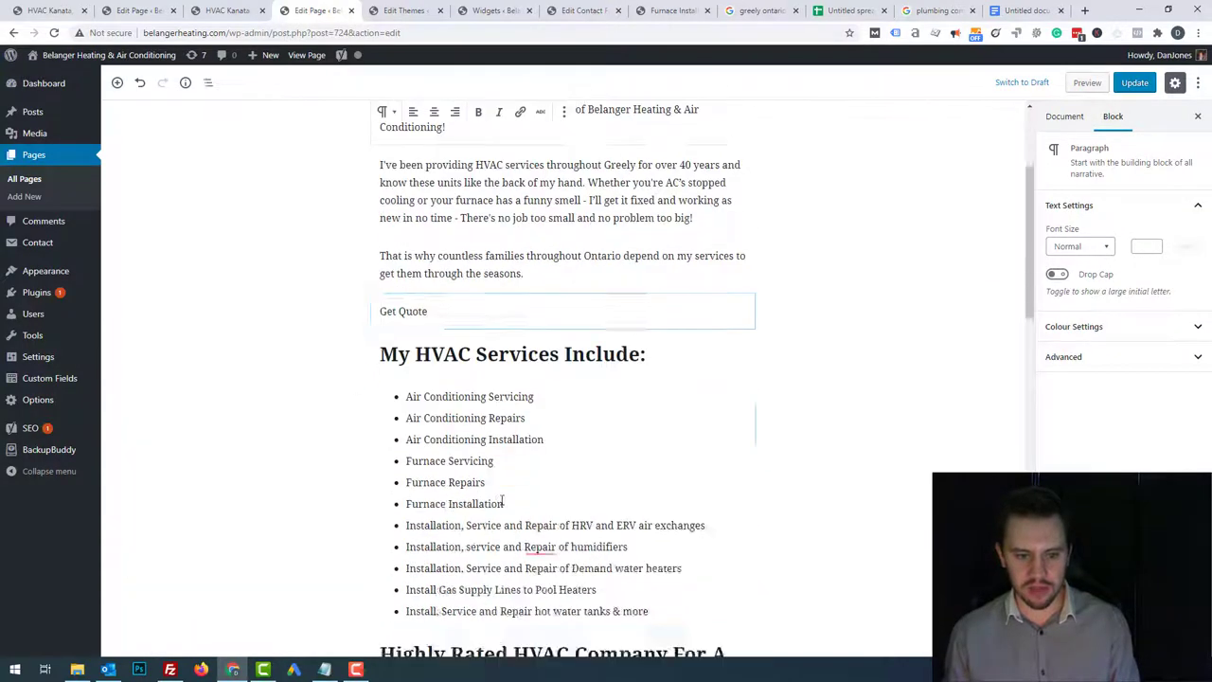
- Set the font size of the Greely page's opening paragraph to Medium
scroll(511, 435, "up", 10)
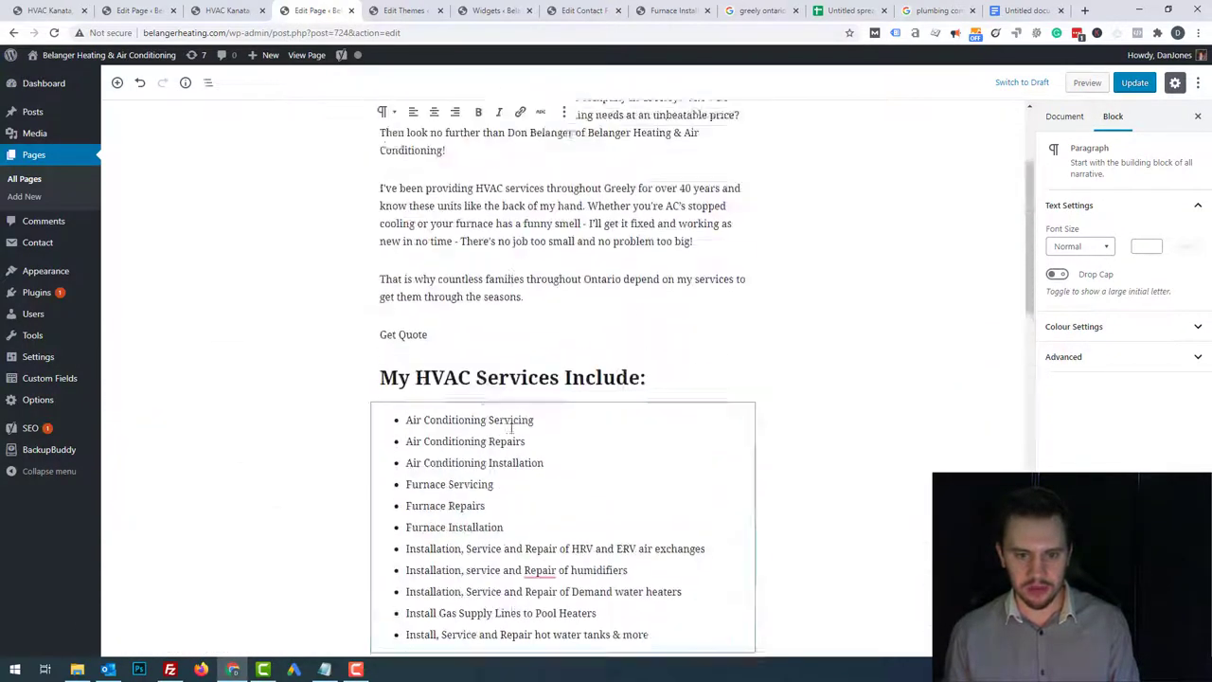
triple_click(444, 294)
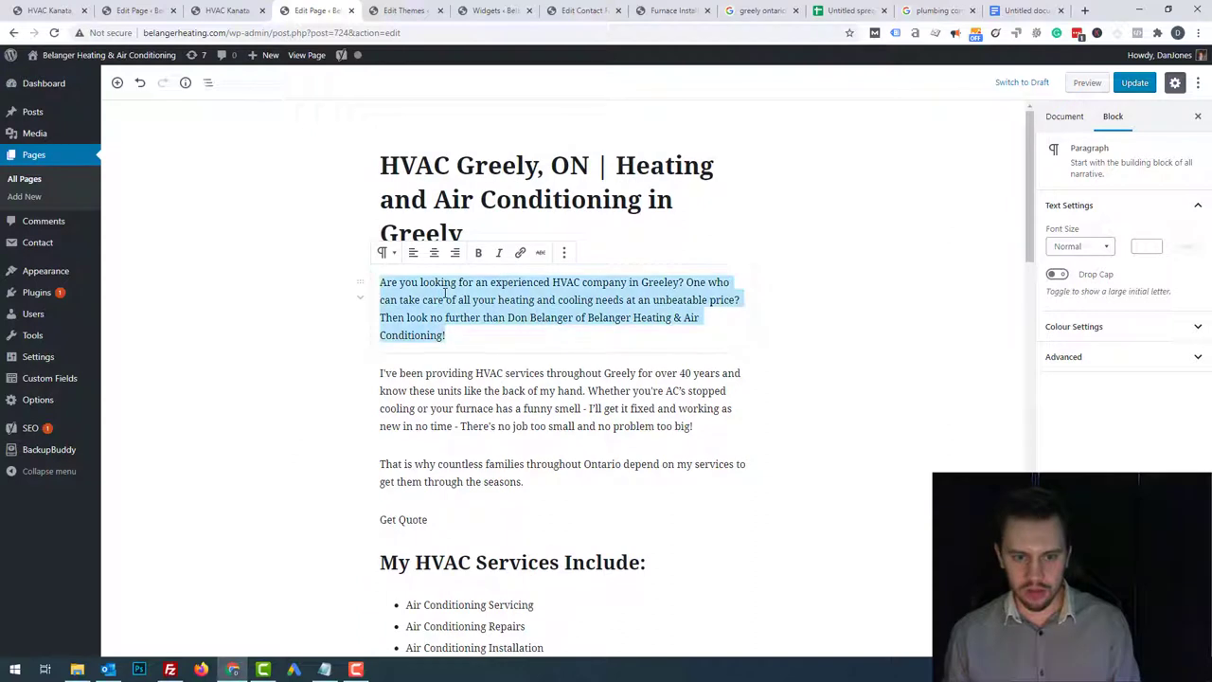
left_click(1078, 247)
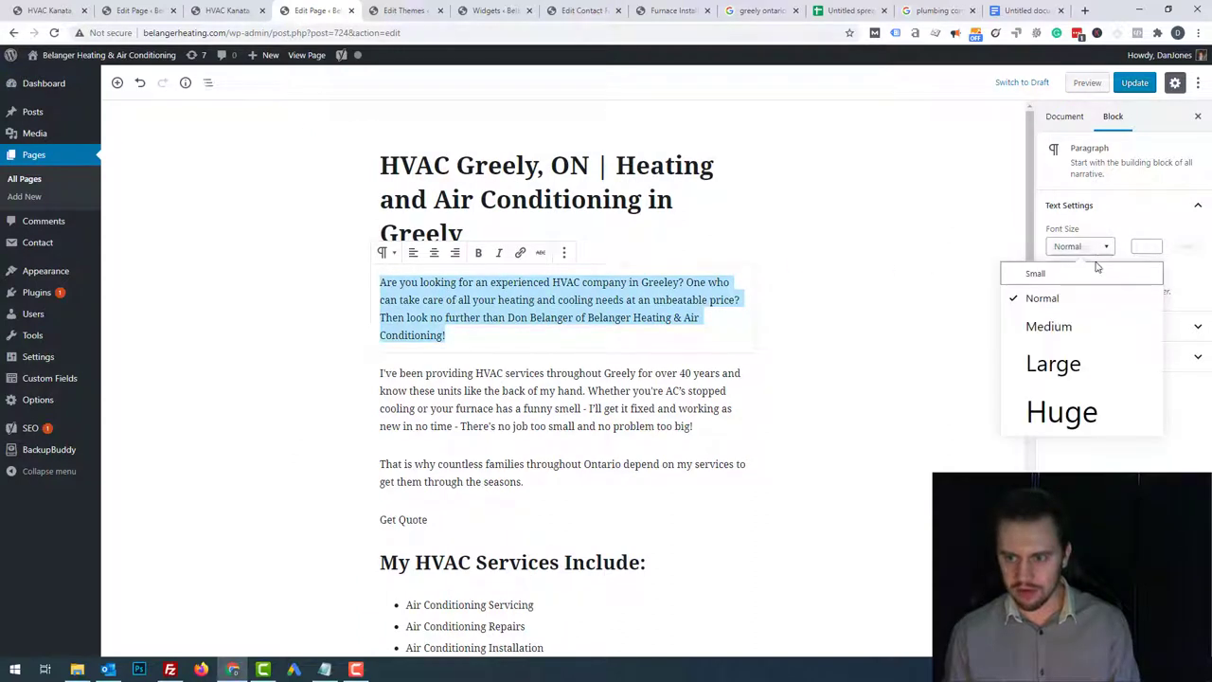
left_click(1053, 328)
left_click(598, 325)
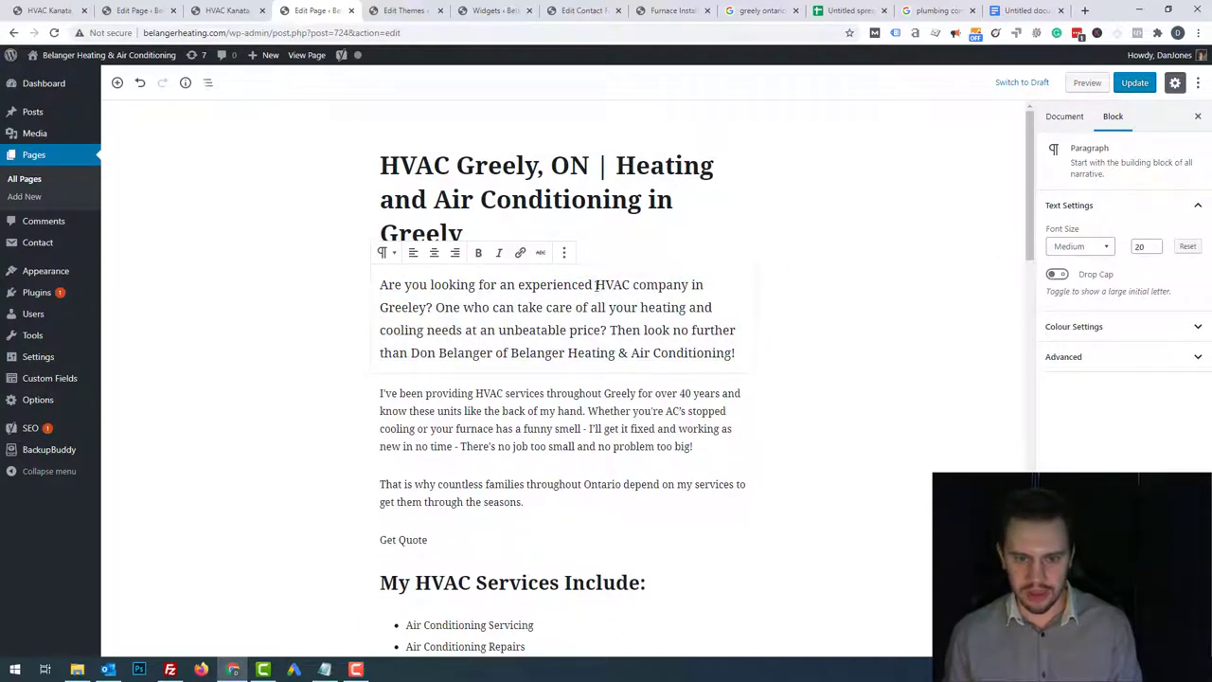
- Link the words "HVAC company in Greeley" in the opening paragraph to the homepage path "/"
left_click_drag(595, 284, 432, 307)
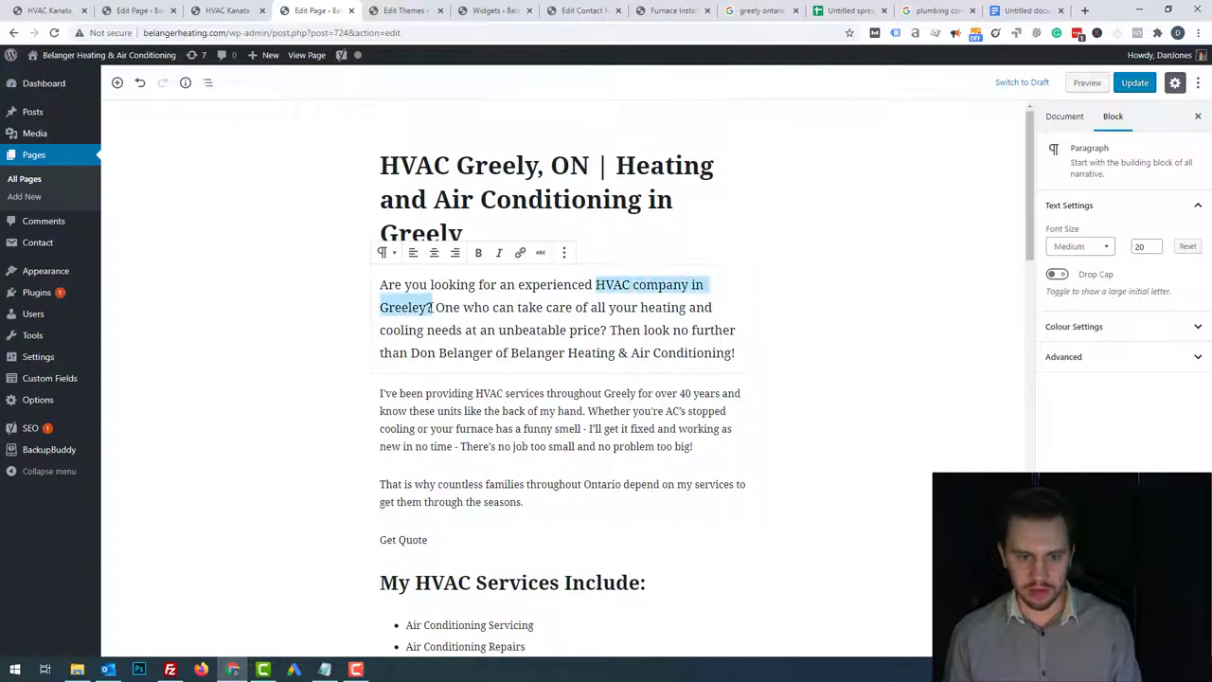
left_click(520, 251)
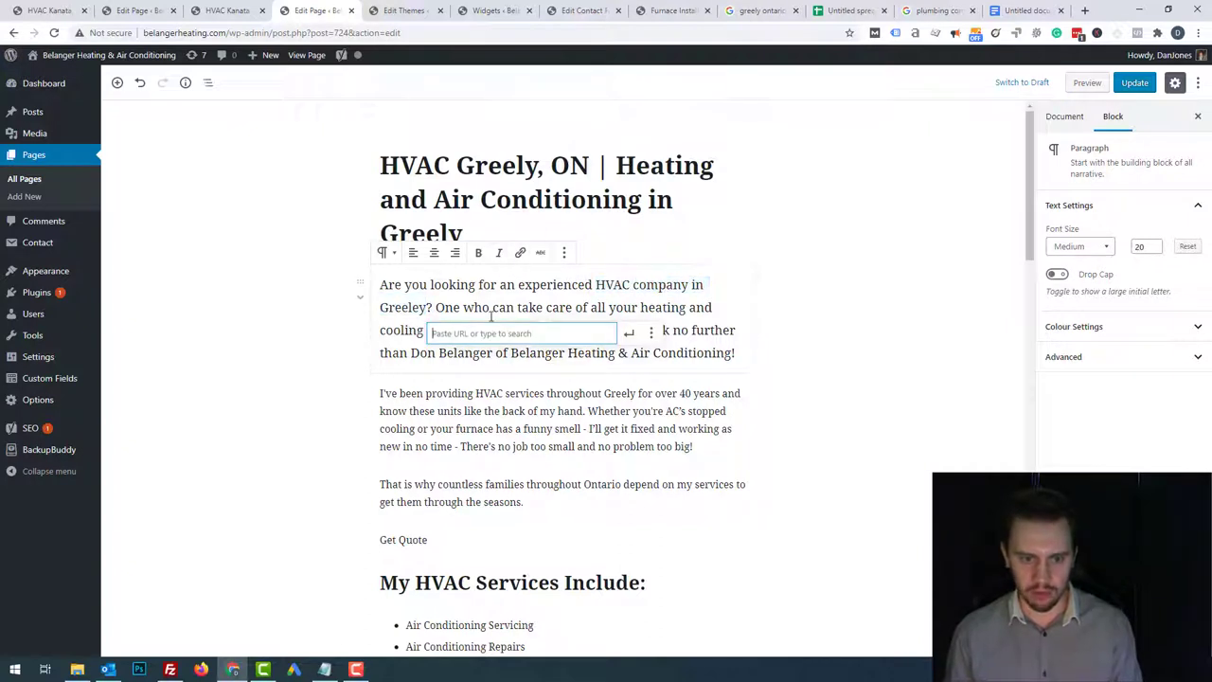
type("/")
left_click(629, 332)
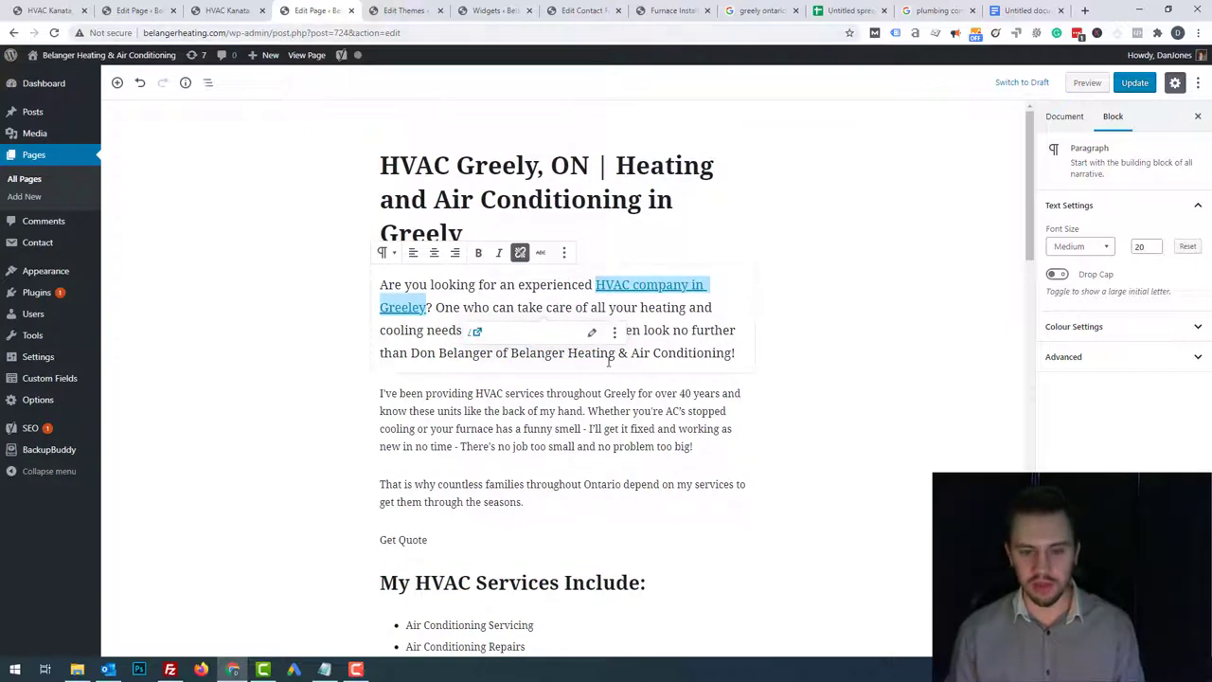
left_click(690, 351)
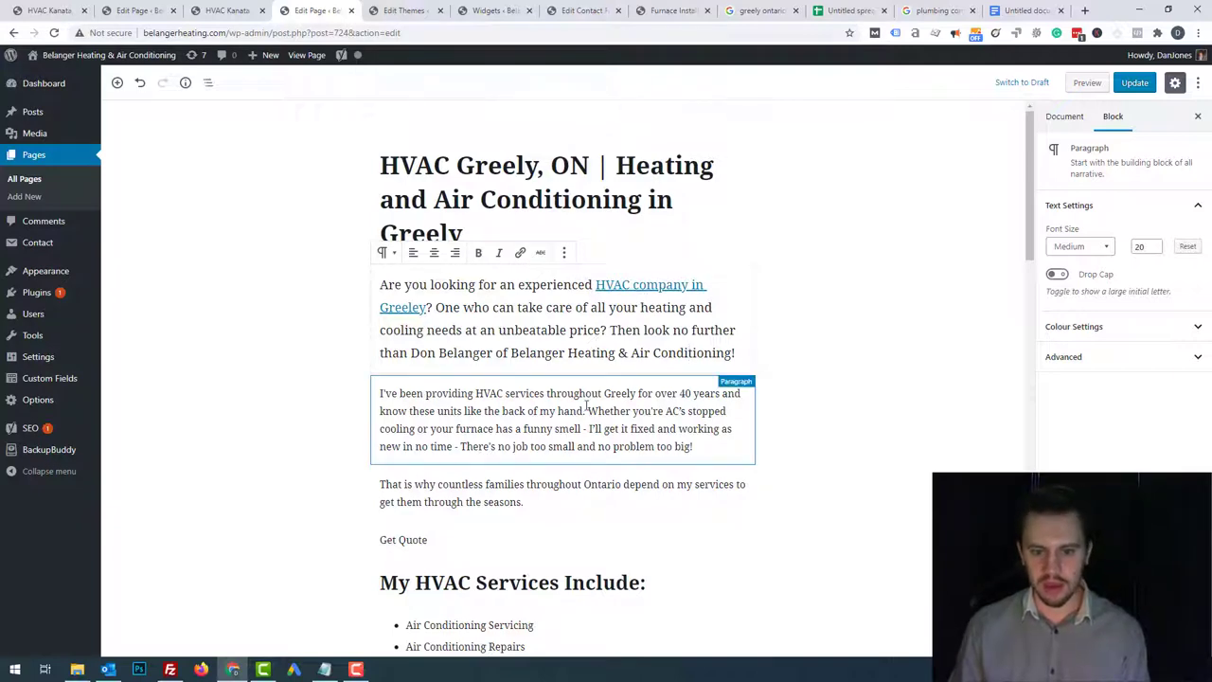
- Switch to the published Kanata page, inspect its "Get your FREE Estimate now" button near the page end and copy the button's HTML
scroll(423, 422, "down", 2)
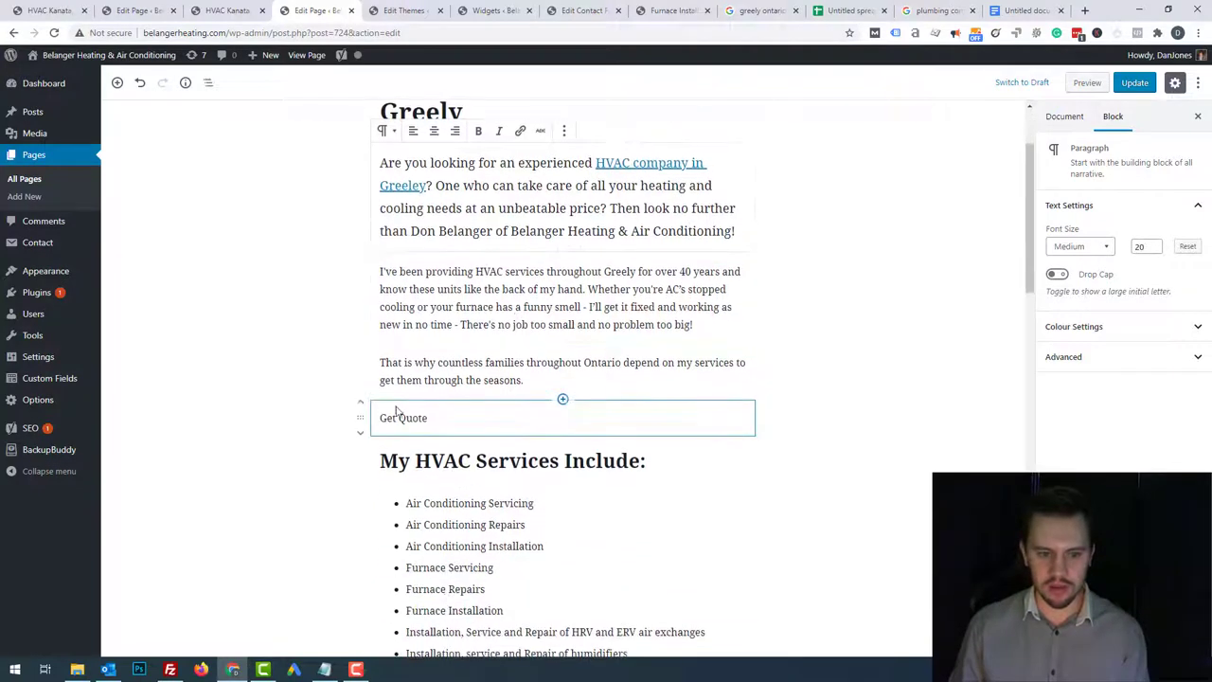
left_click(423, 423)
left_click(226, 10)
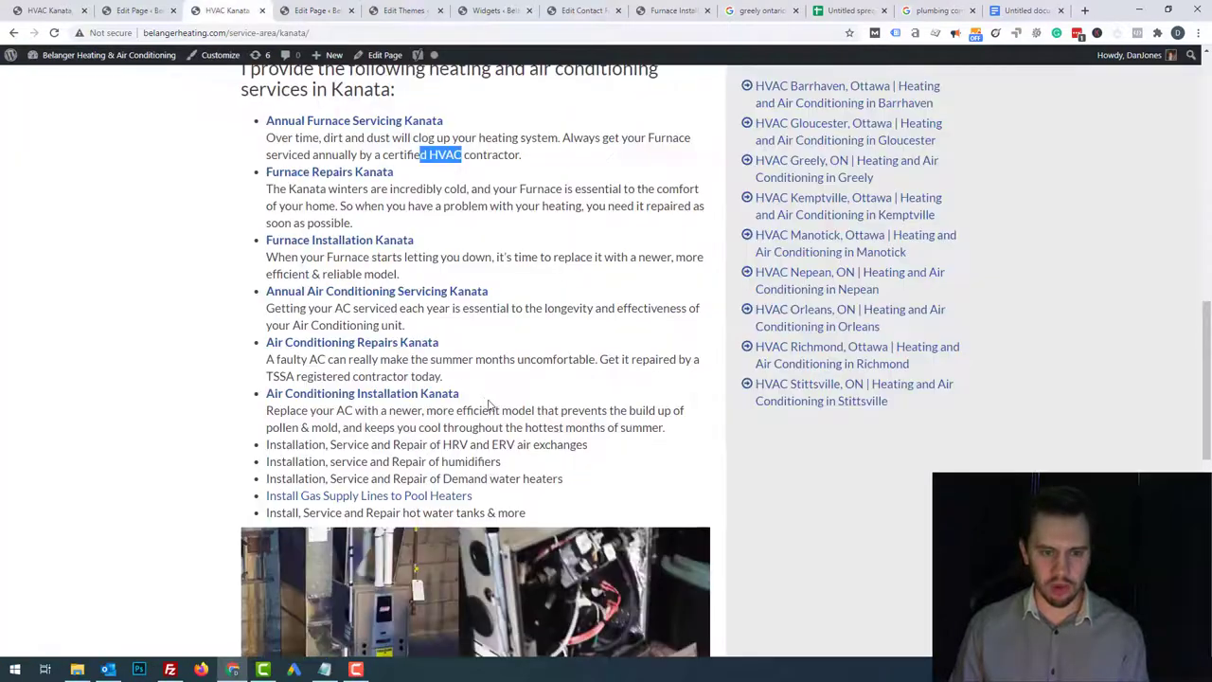
scroll(484, 379, "down", 5)
scroll(469, 358, "down", 1)
scroll(325, 420, "up", 1)
right_click(319, 409)
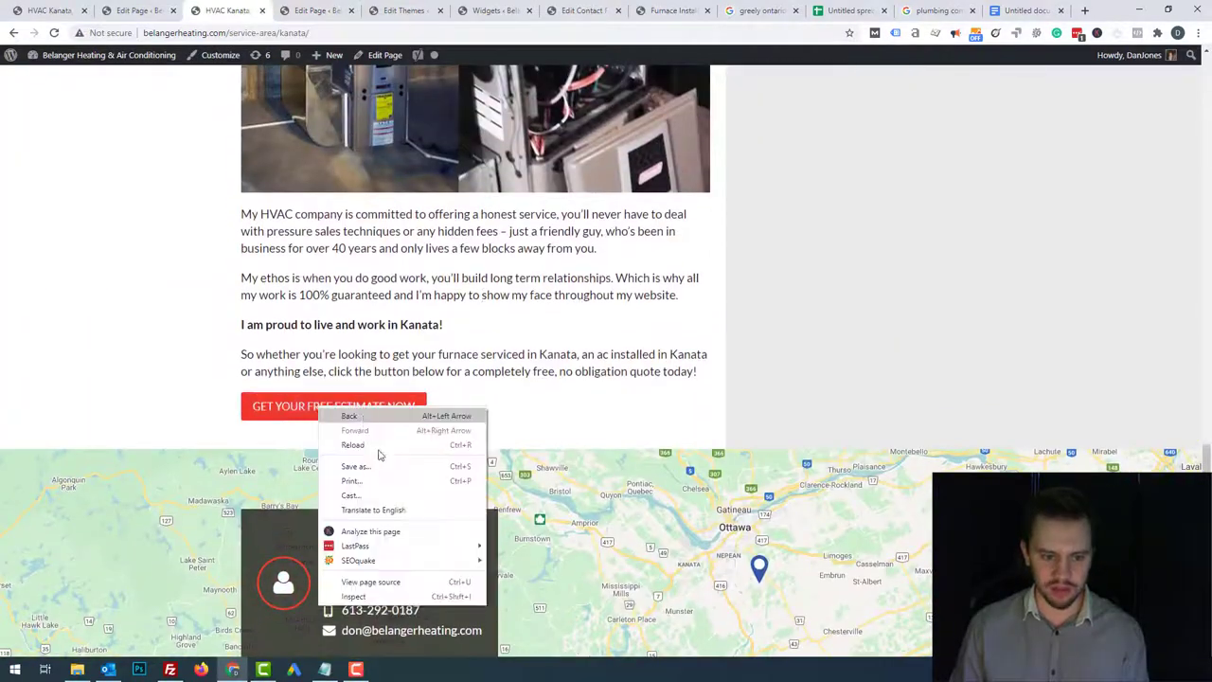
left_click(354, 595)
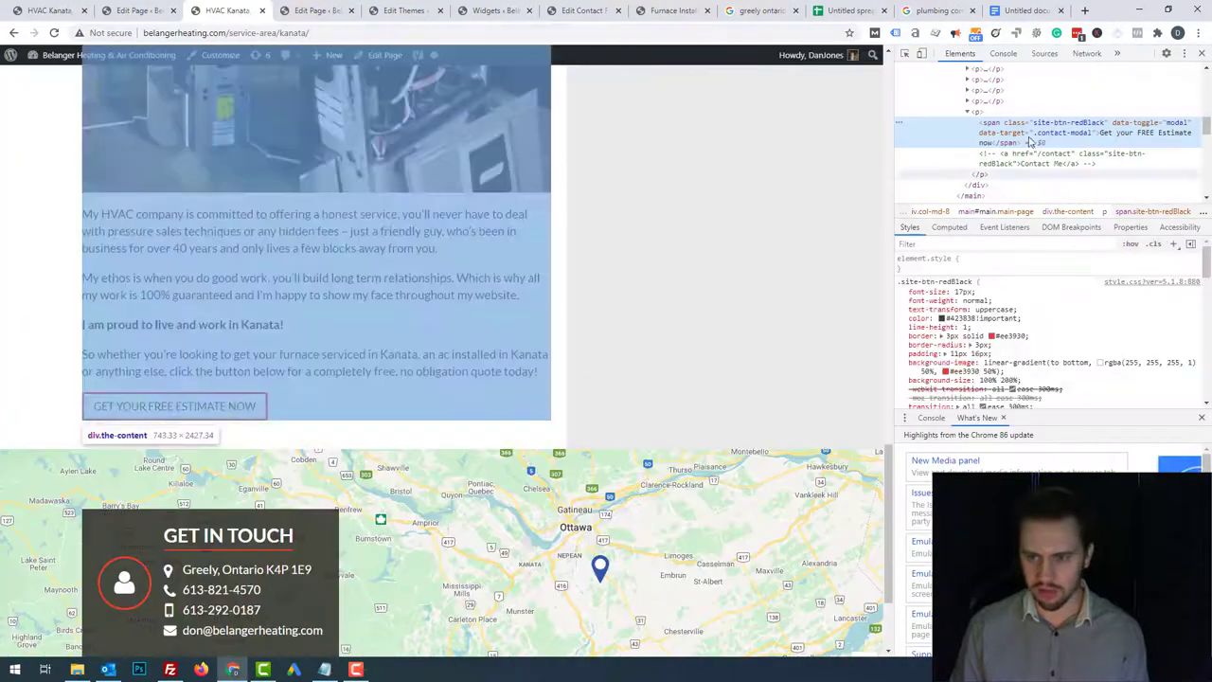
right_click(1040, 142)
left_click(1072, 159)
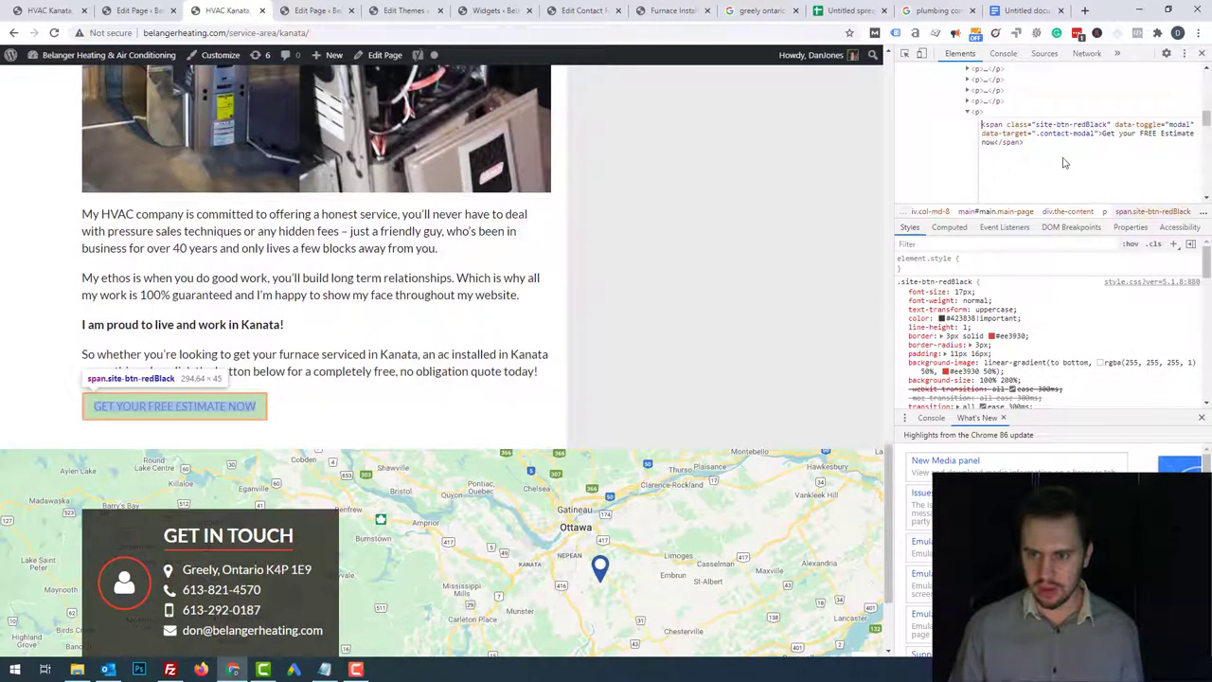
- Replace the HTML of the Greely page's Get Quote paragraph with the copied button code and change its label to "Get FREE Quote"
left_click(312, 11)
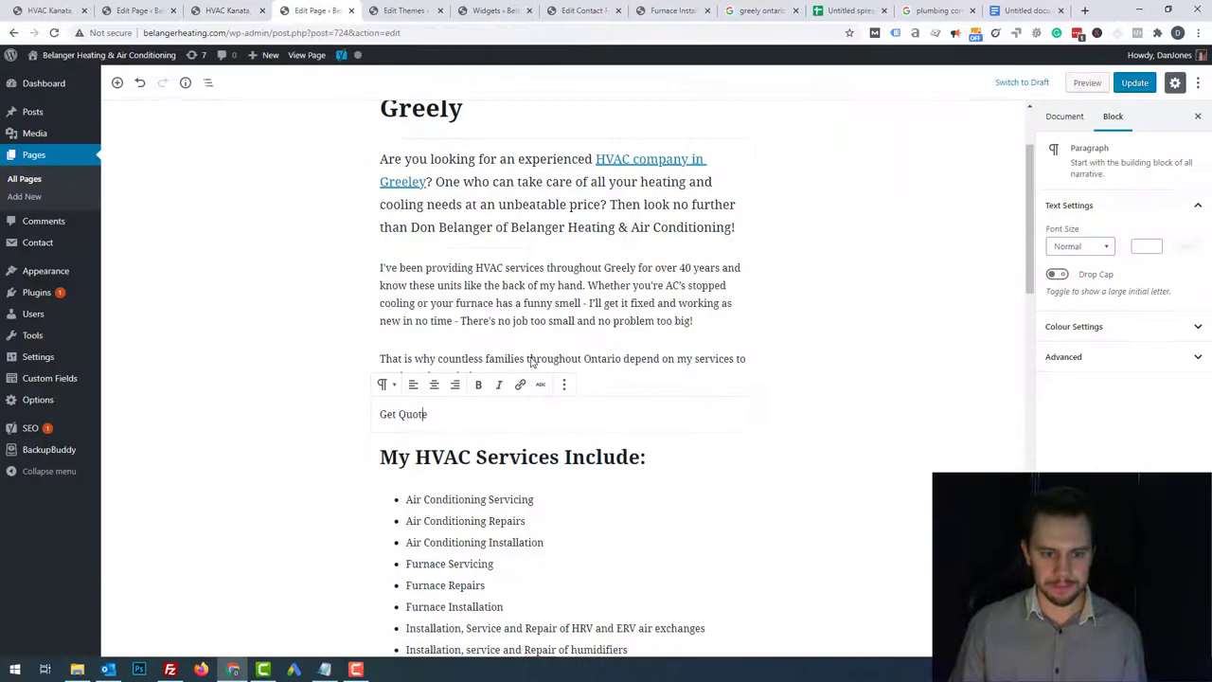
left_click(565, 385)
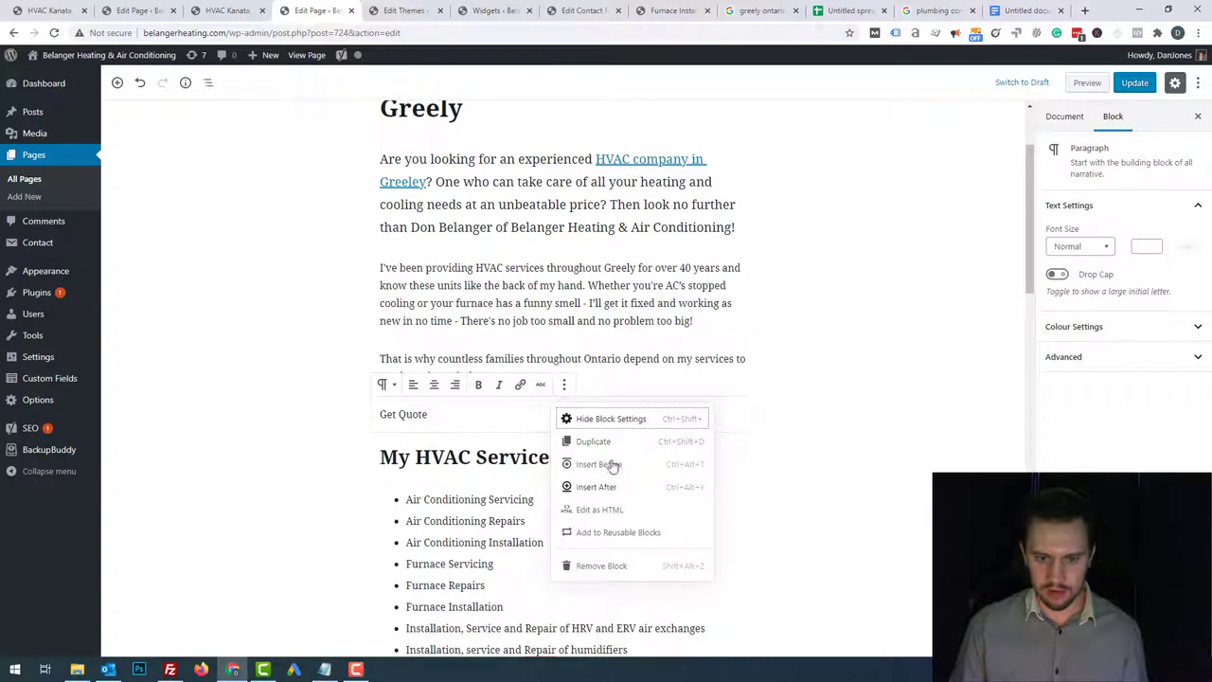
left_click(620, 512)
key("ctrl+a")
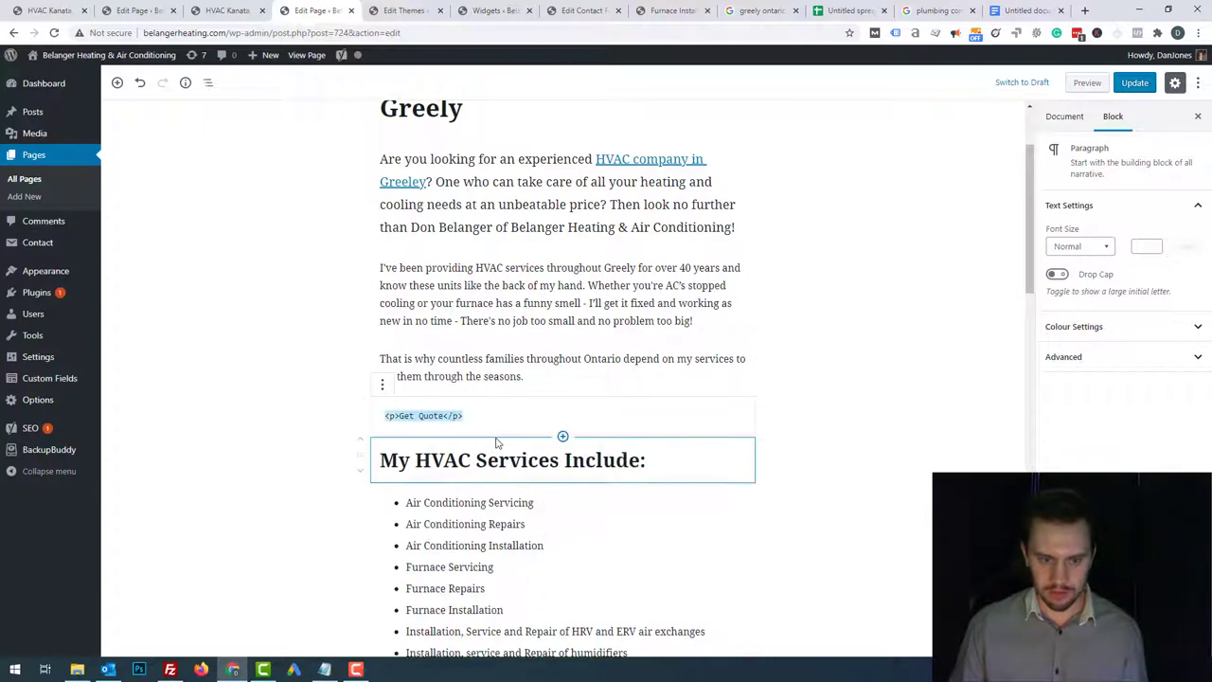
type("<span class=\"site-btn-redBlack\" data-toggle=\"modal\" data-target=\".contact-modal\">Get your FREE Estimate now</span>")
double_click(529, 429)
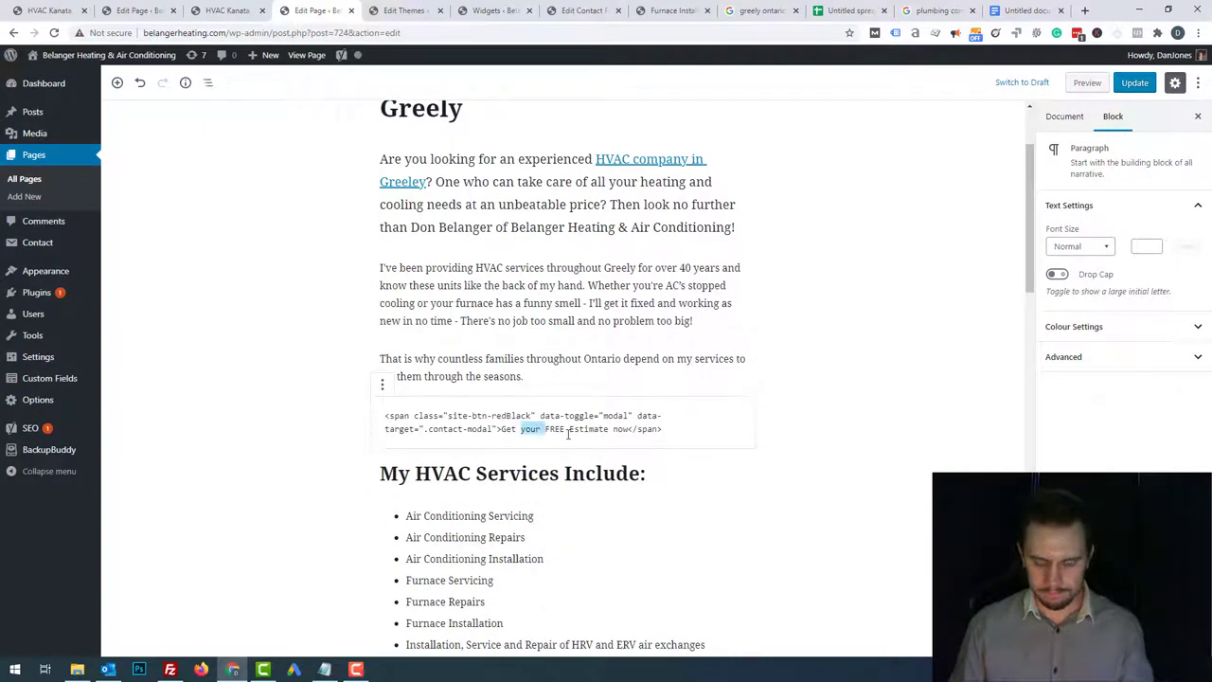
key("BackSpace")
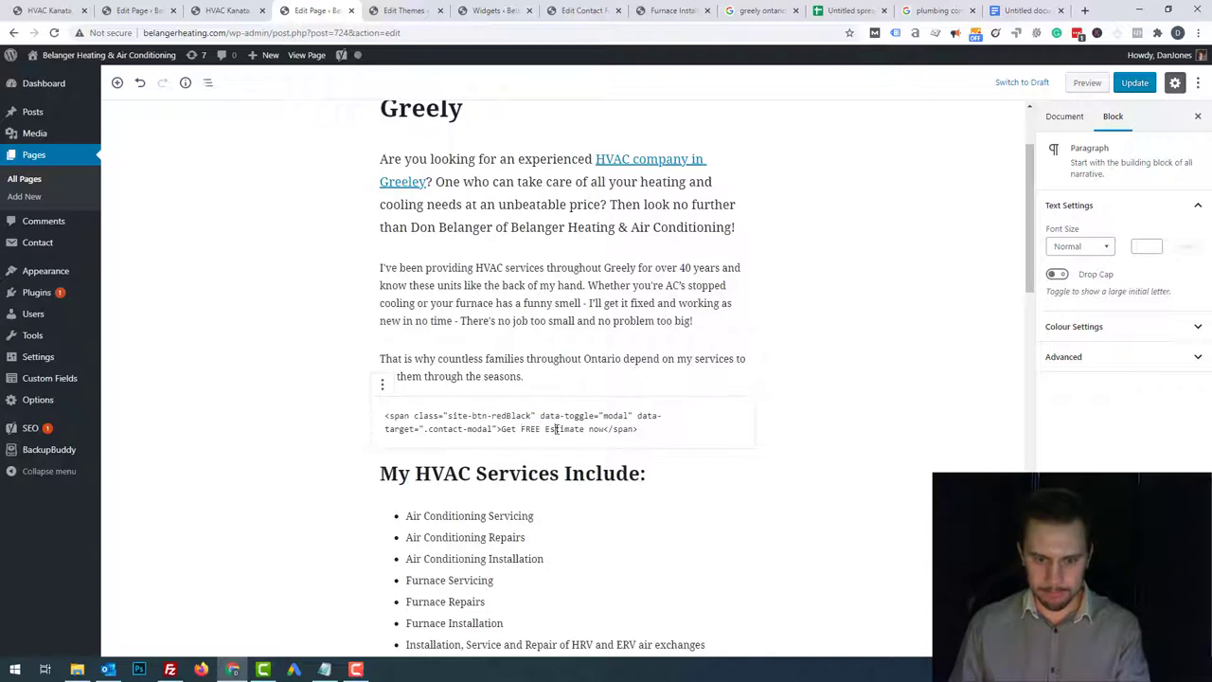
double_click(556, 429)
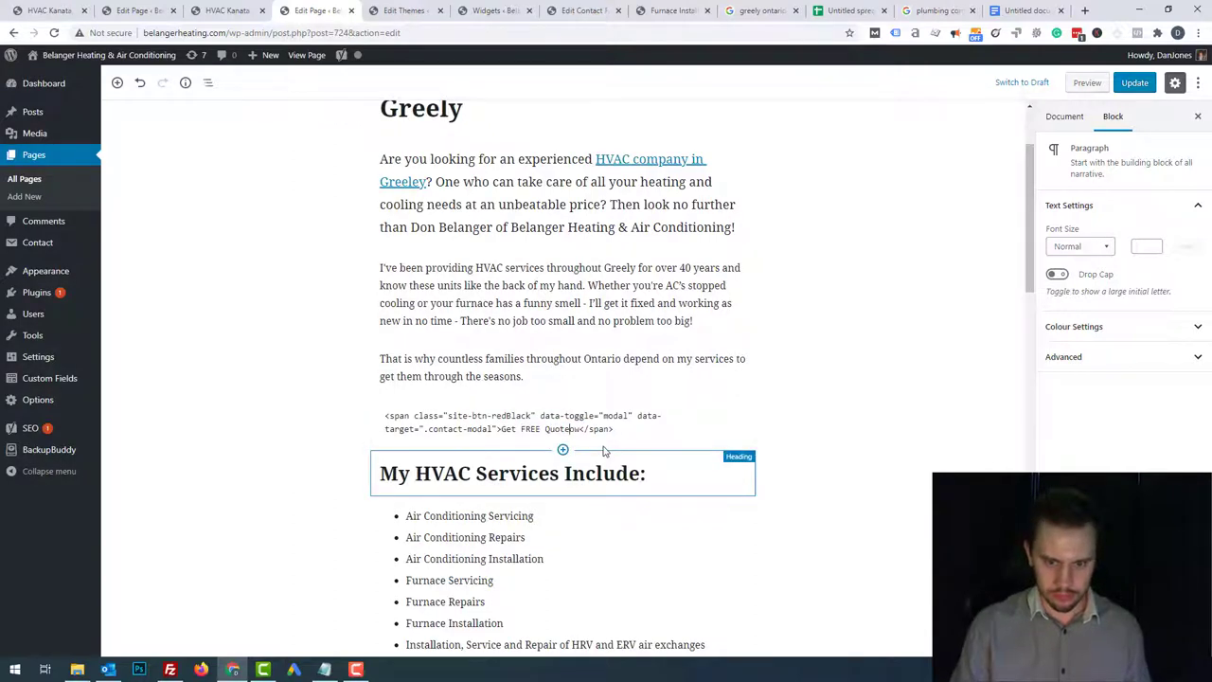
- Leave the edited button block above "My HVAC Services Include:" and convert it to HTML
left_click(386, 384)
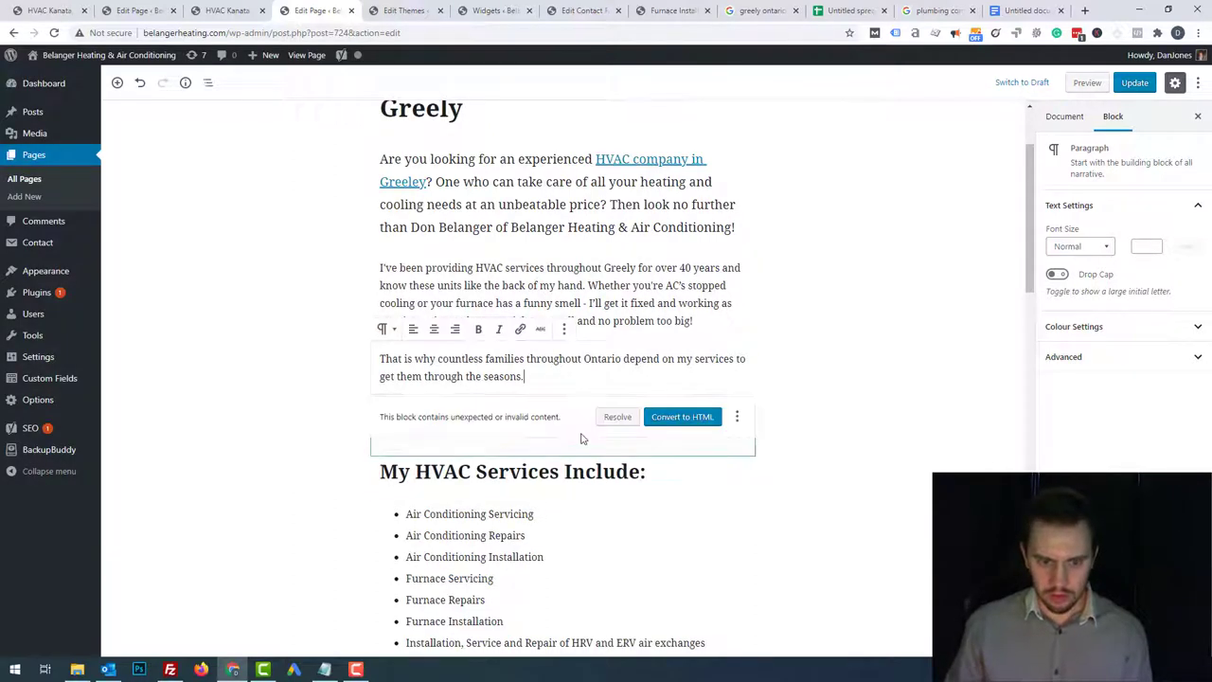
scroll(585, 438, "down", 1)
scroll(584, 439, "down", 3)
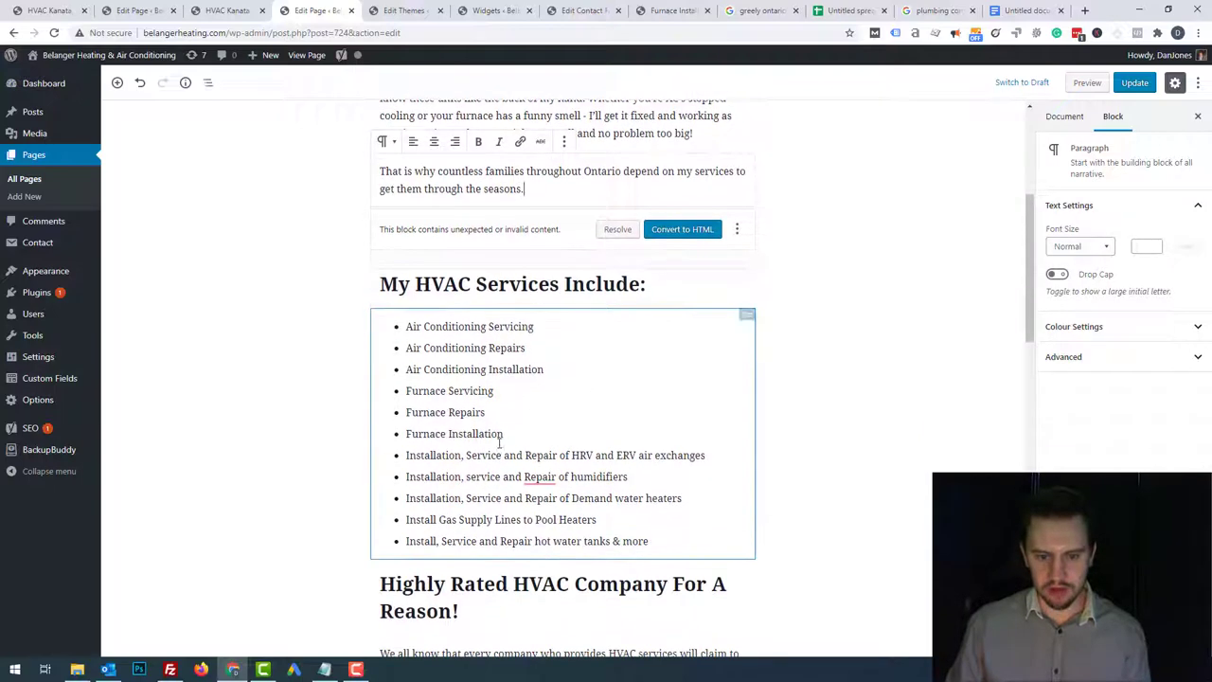
scroll(510, 375, "down", 2)
scroll(682, 293, "up", 3)
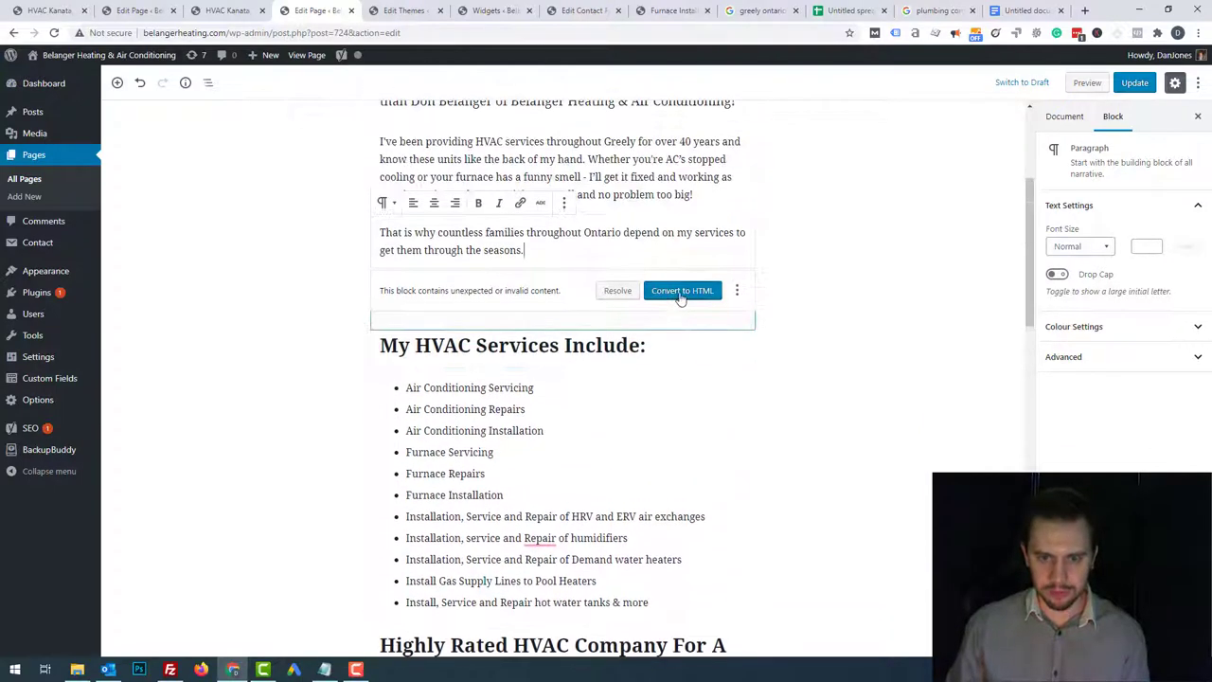
left_click(684, 288)
scroll(660, 420, "down", 5)
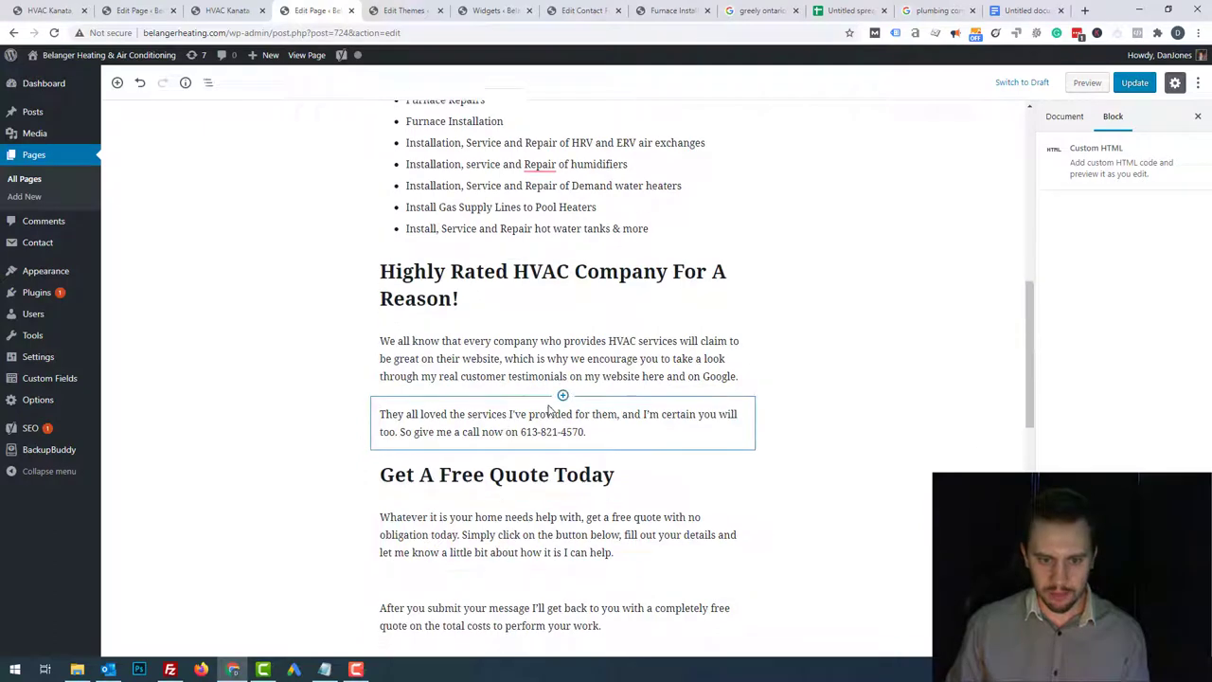
scroll(493, 288, "down", 2)
scroll(493, 289, "down", 1)
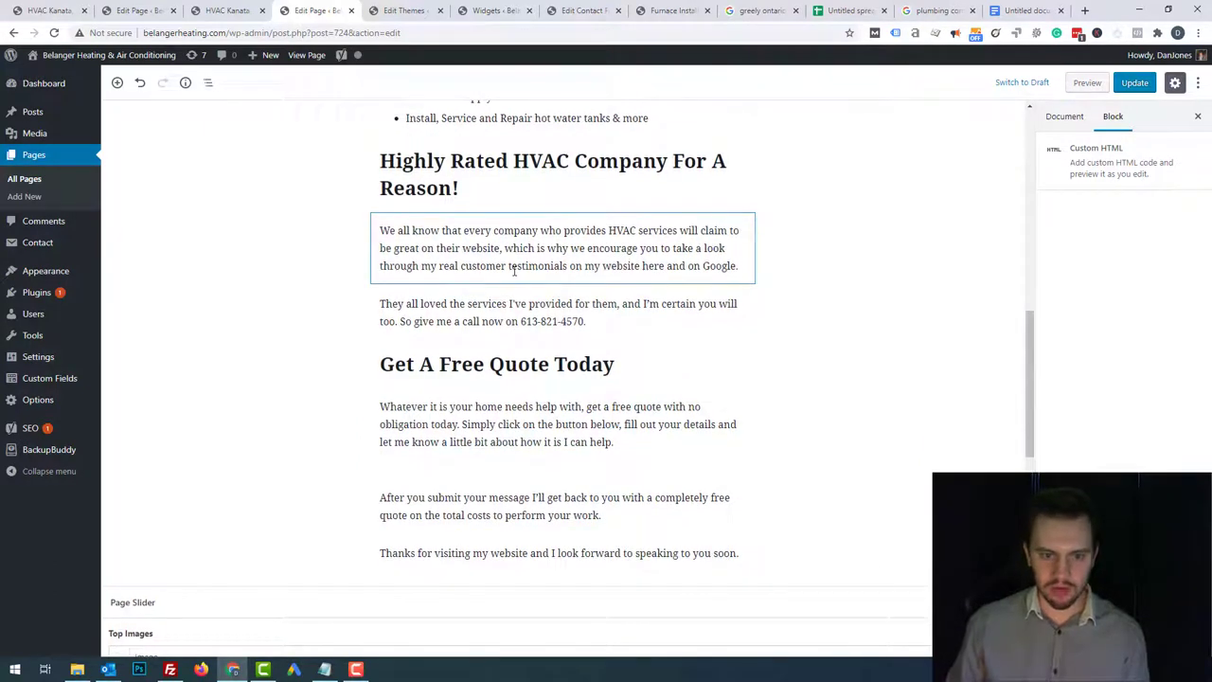
double_click(656, 266)
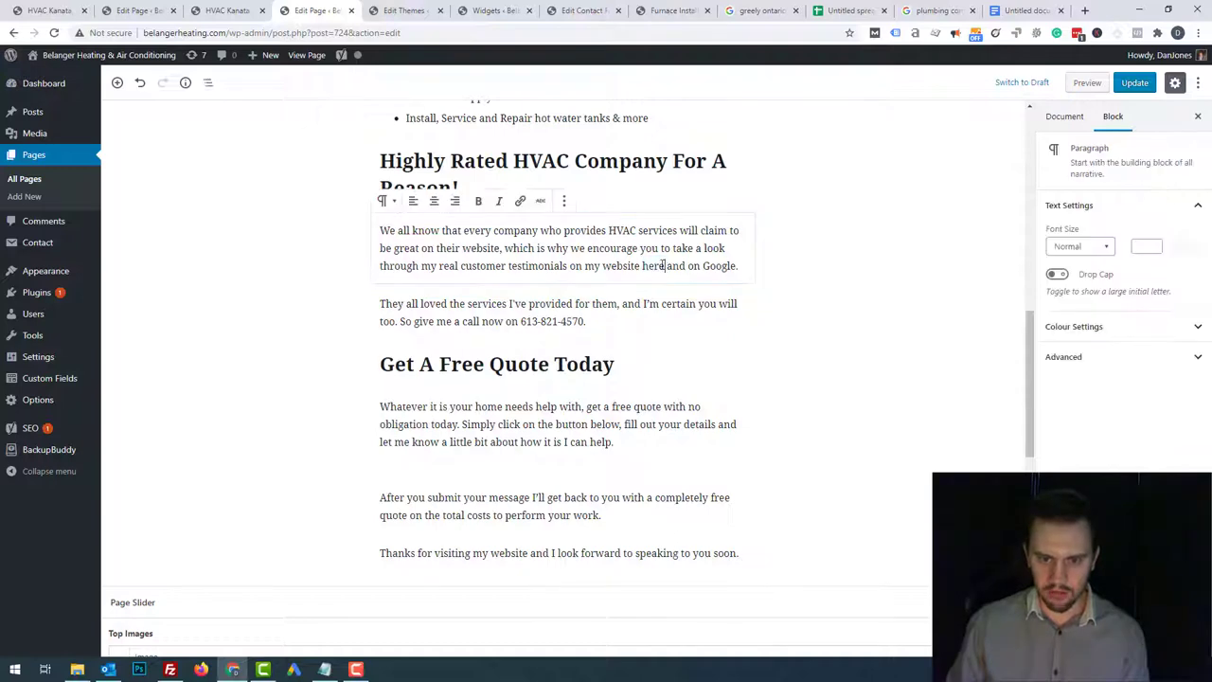
left_click(520, 203)
left_click(650, 15)
scroll(730, 333, "up", 3)
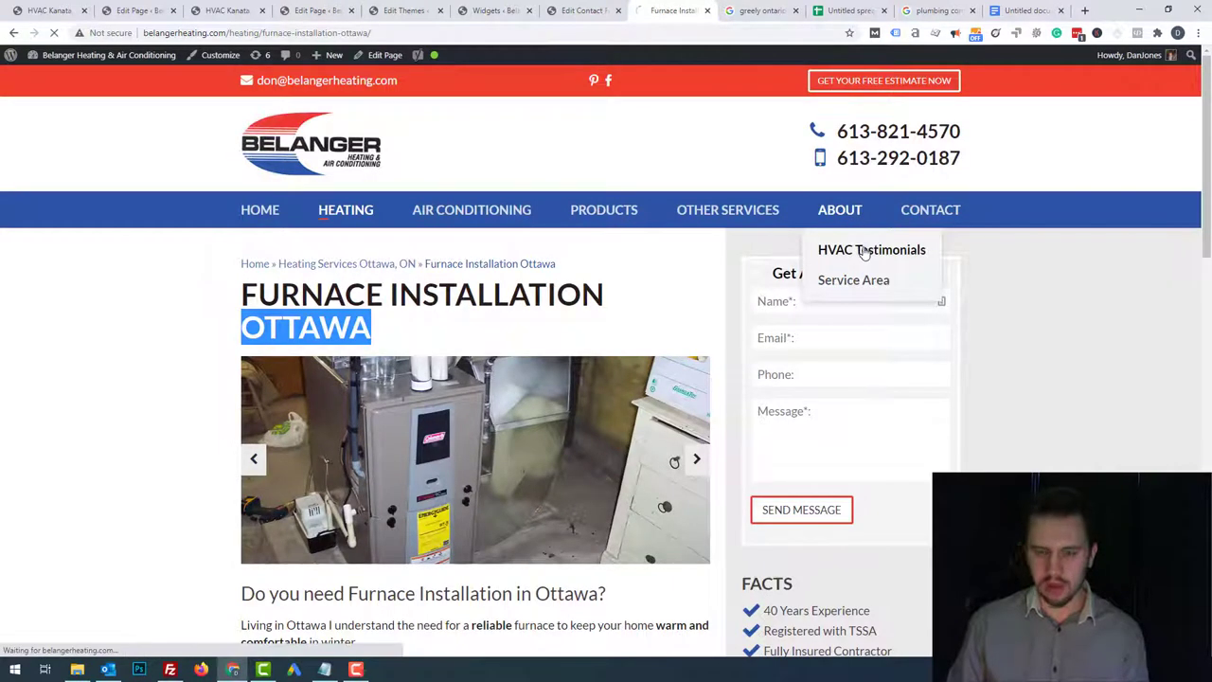
left_click(843, 250)
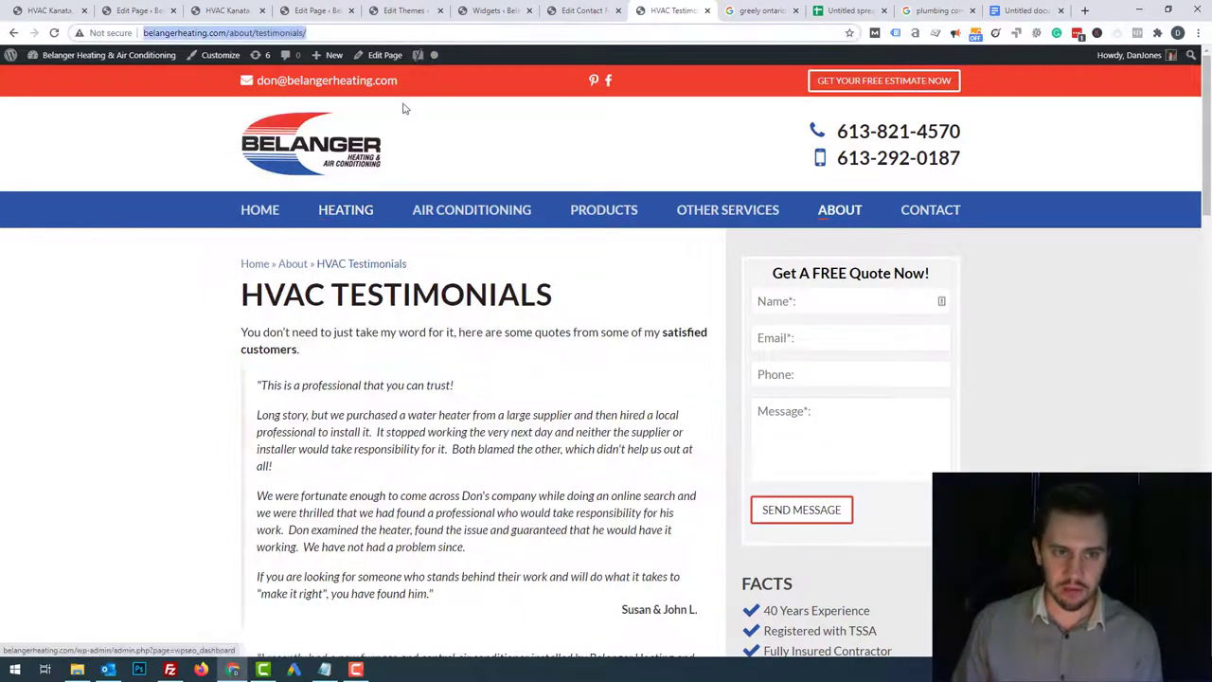
left_click(315, 11)
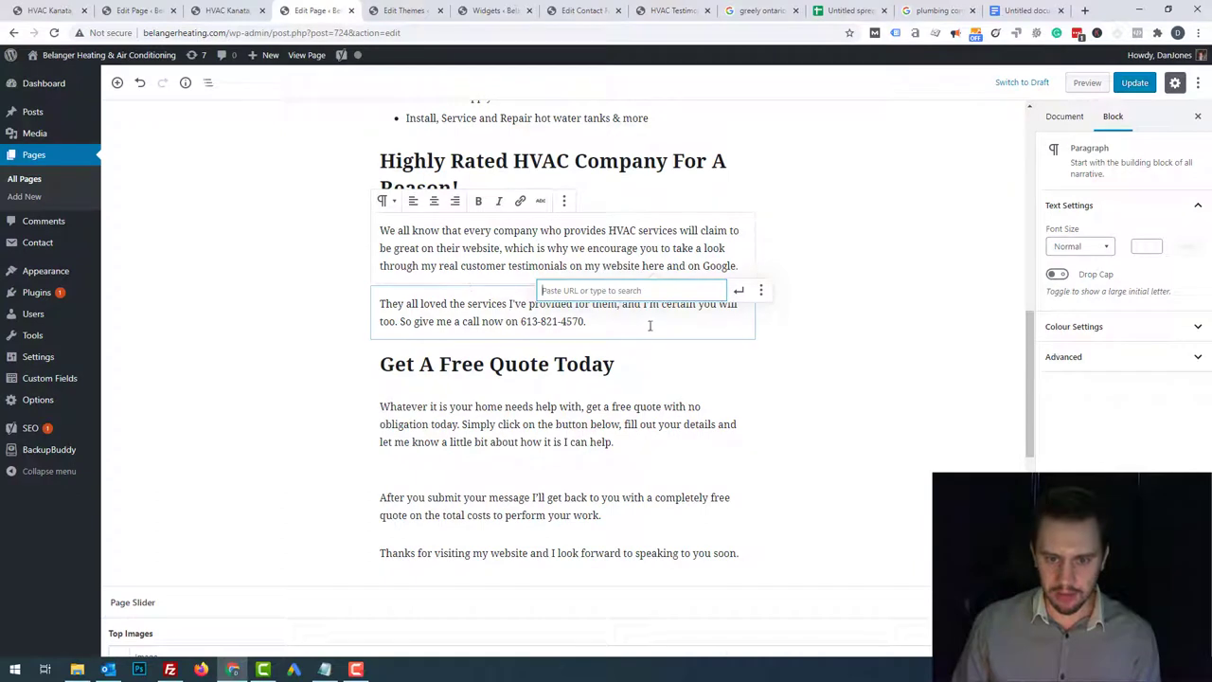
type("http://belangerheating.com/about/testimonials/")
left_click(742, 291)
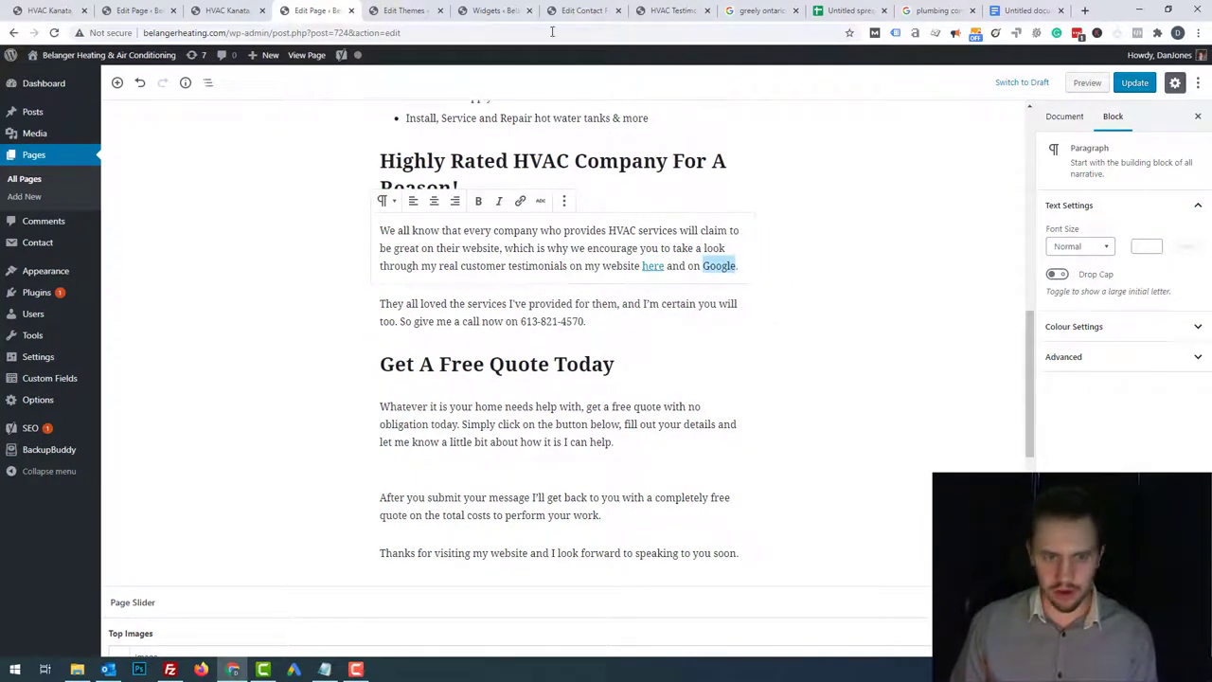
- Search Google for Belanger Heating & Air Conditioning in a new tab and open the business's Google reviews
left_click(1082, 9)
type("belang")
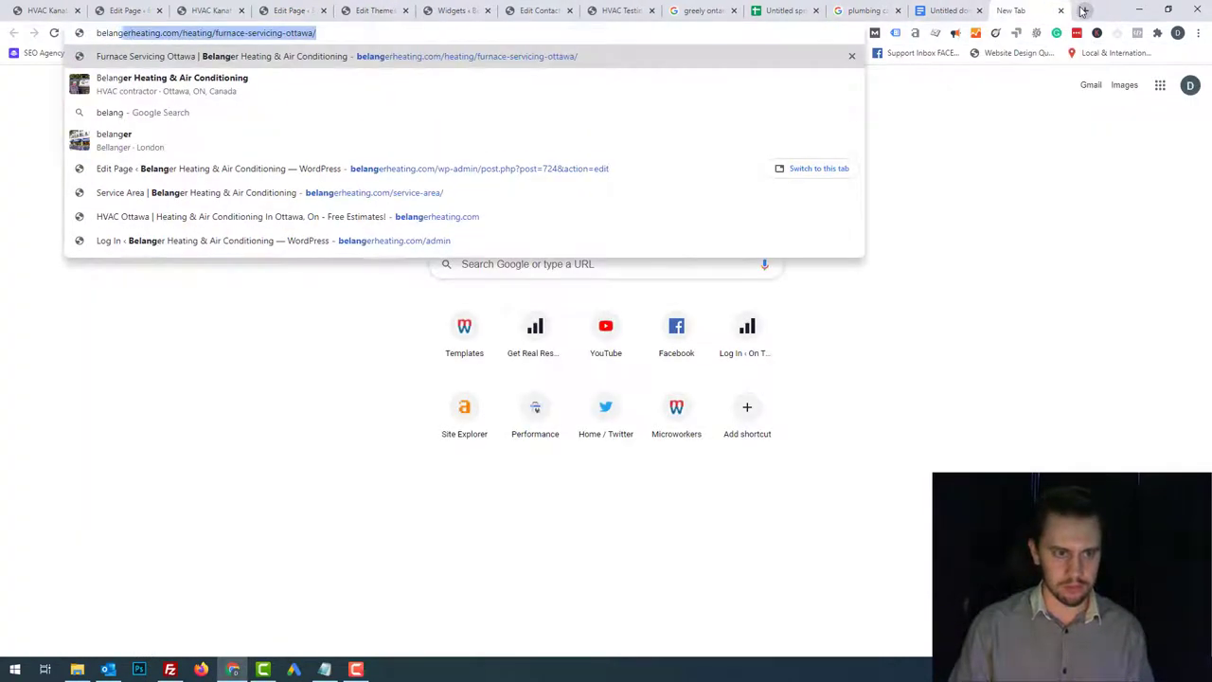
key("Down")
key("Down")
key("Return")
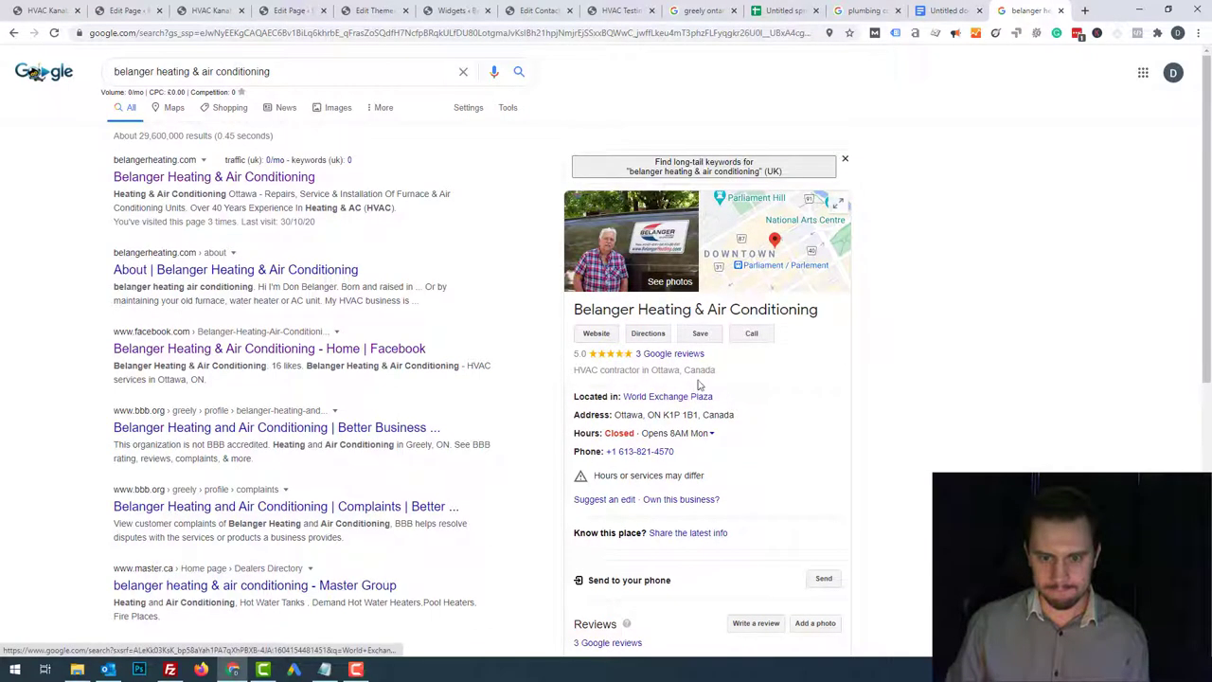
left_click(689, 355)
scroll(549, 392, "down", 1)
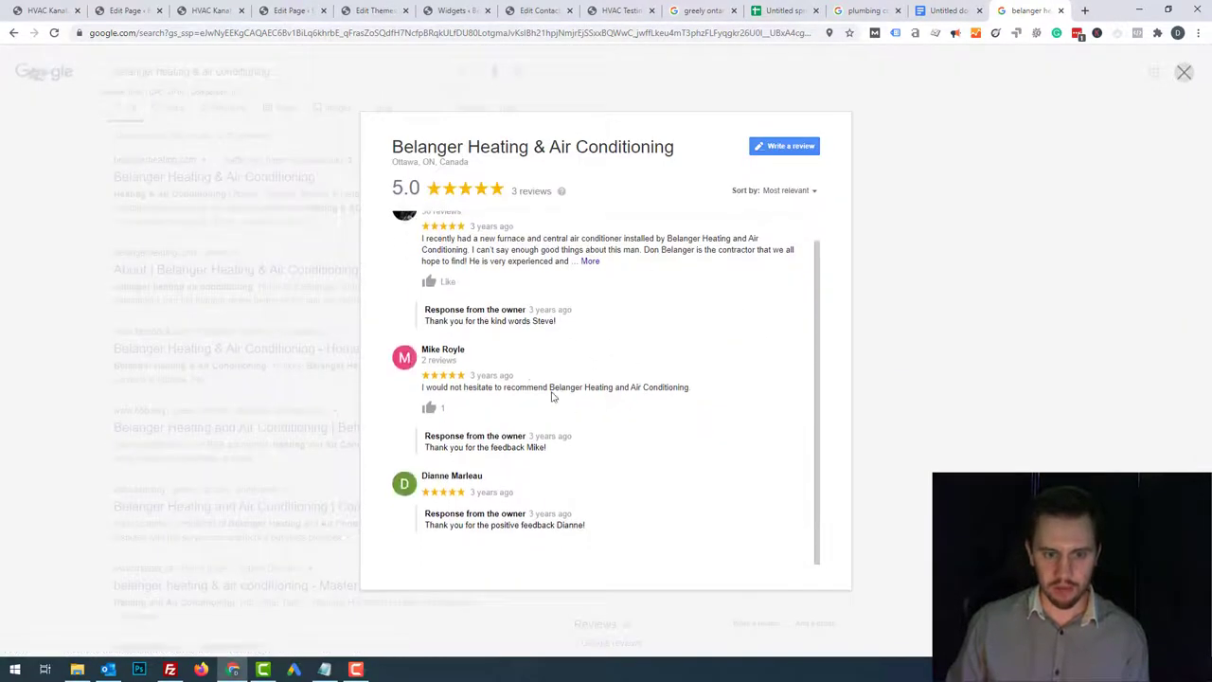
scroll(742, 454, "up", 1)
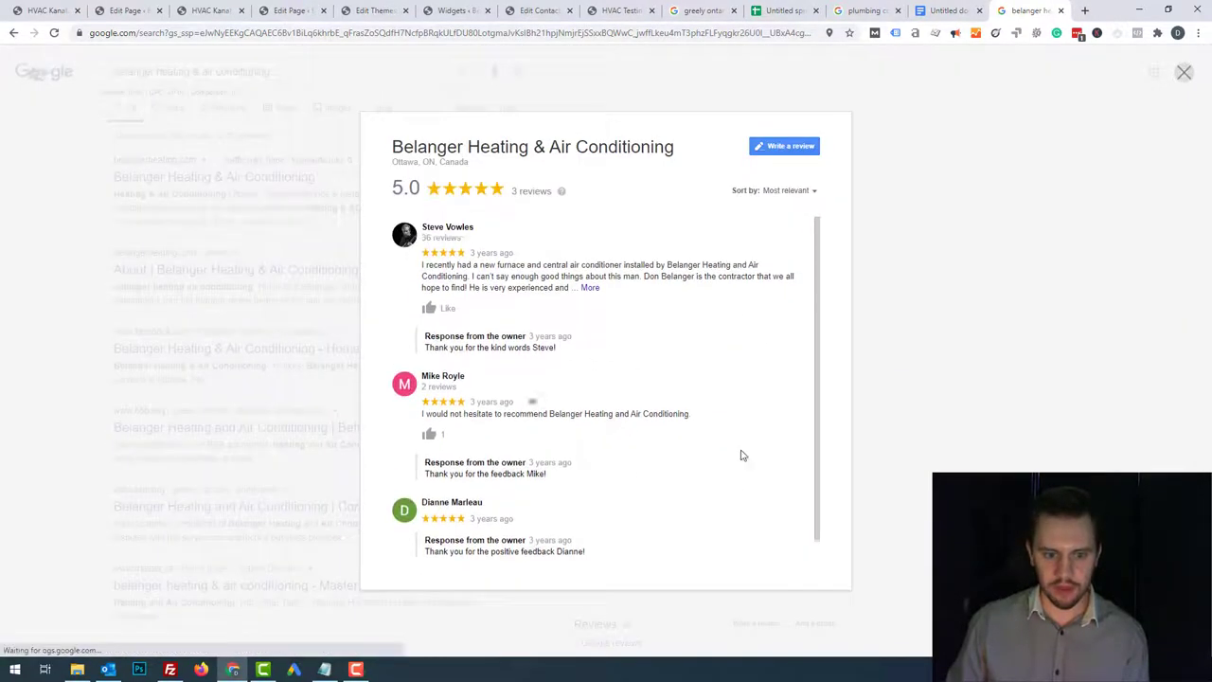
- Link the word "Google" in the customer testimonials sentence to the copied Google reviews address, set to open in a new tab
left_click(266, 33)
left_click(204, 8)
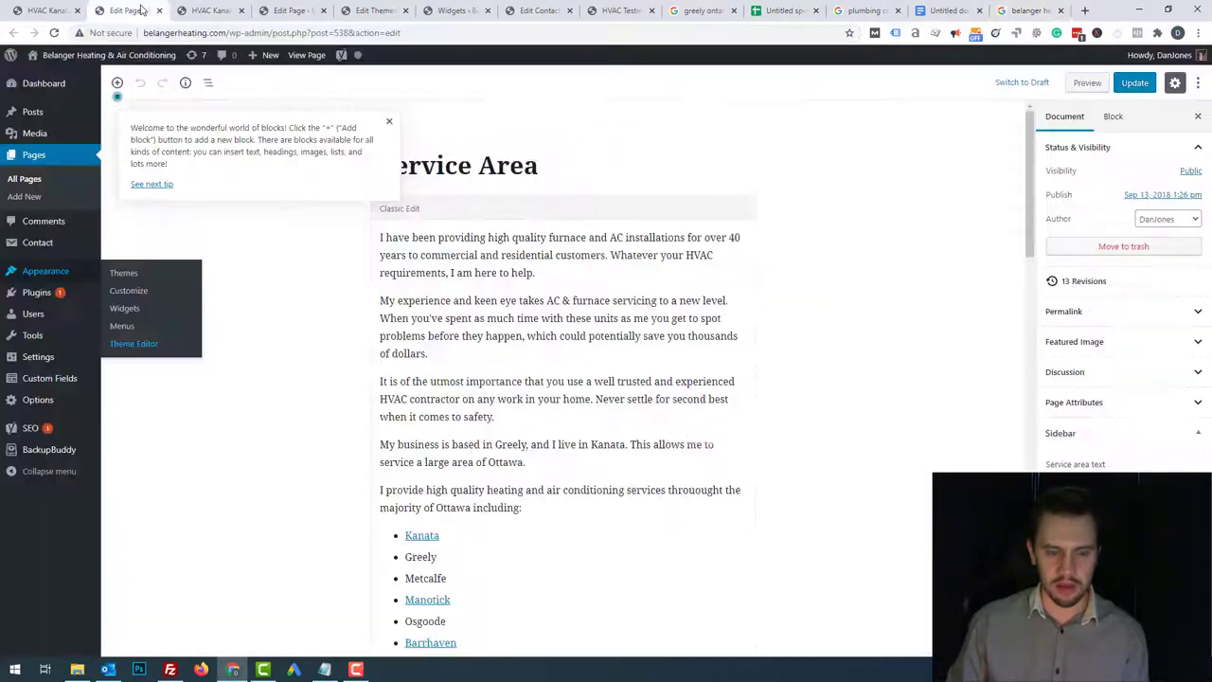
left_click(405, 8)
left_click(457, 9)
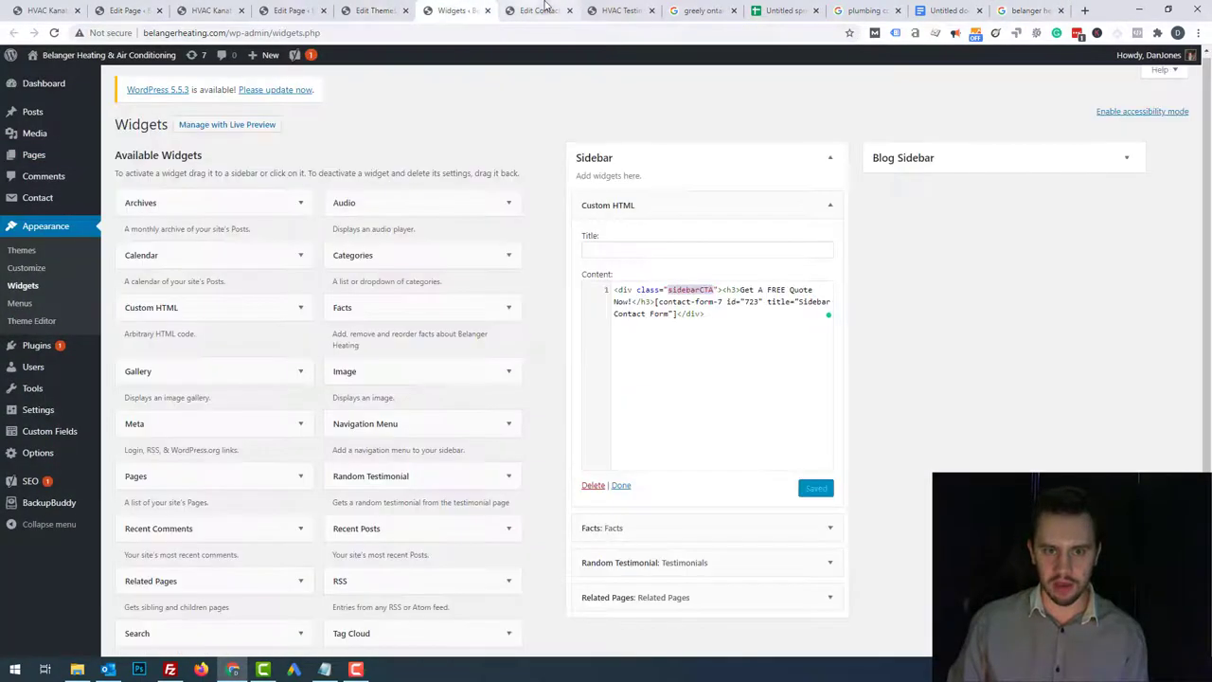
left_click(271, 8)
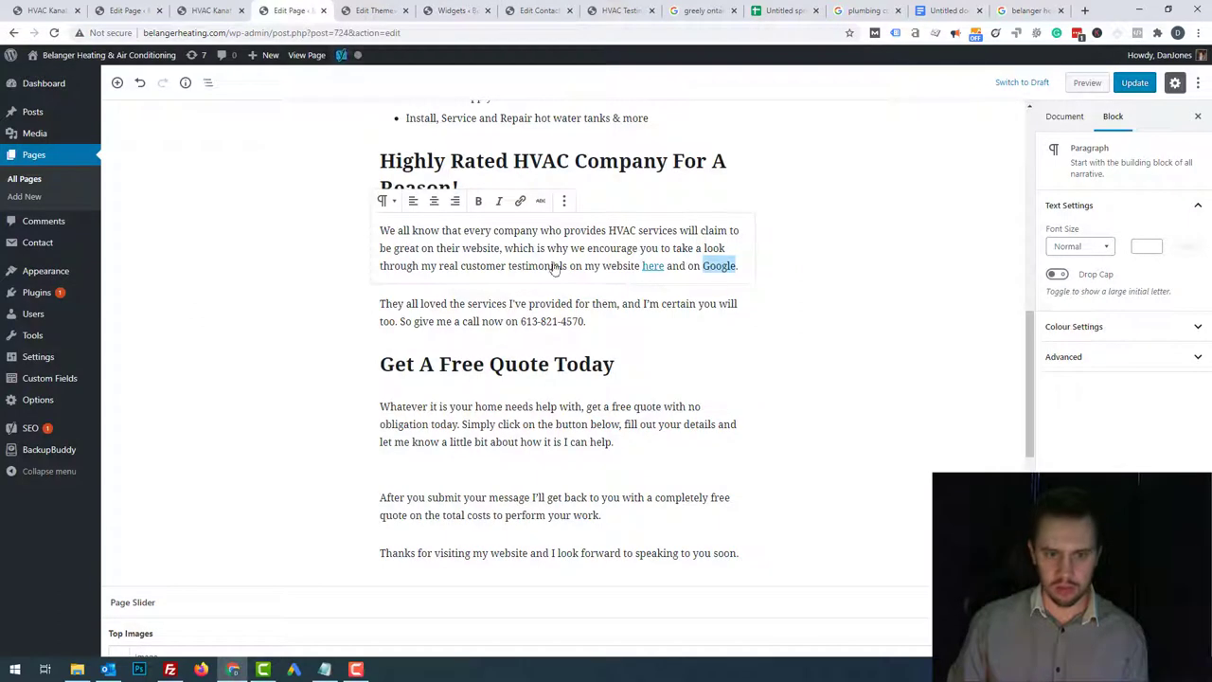
left_click(520, 201)
key("ctrl+v")
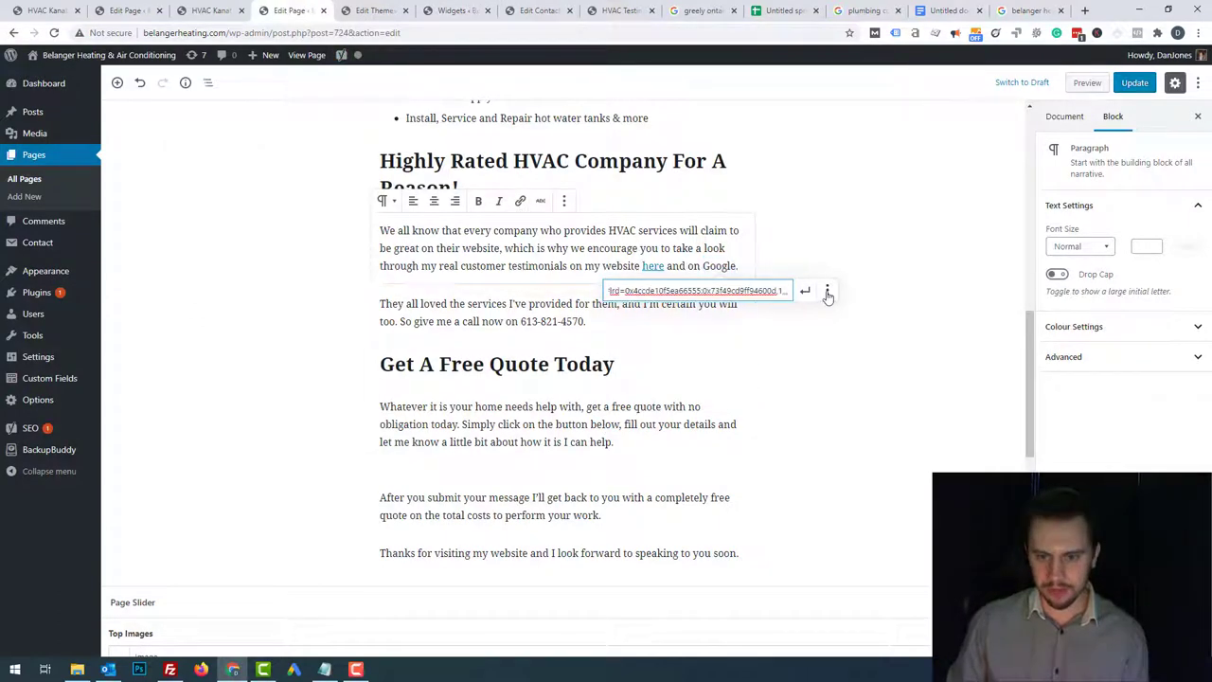
left_click(827, 292)
left_click(805, 293)
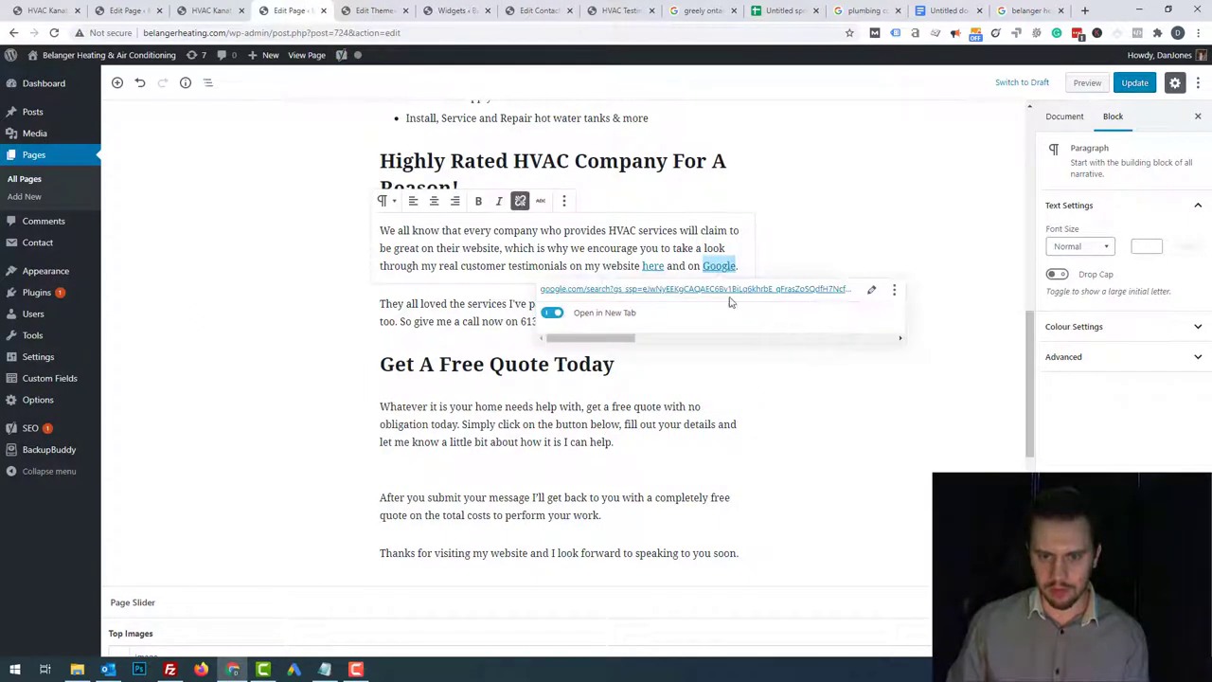
- Look over the business's Google reviews and its search listing, and return to the Greely page editor
left_click(1030, 11)
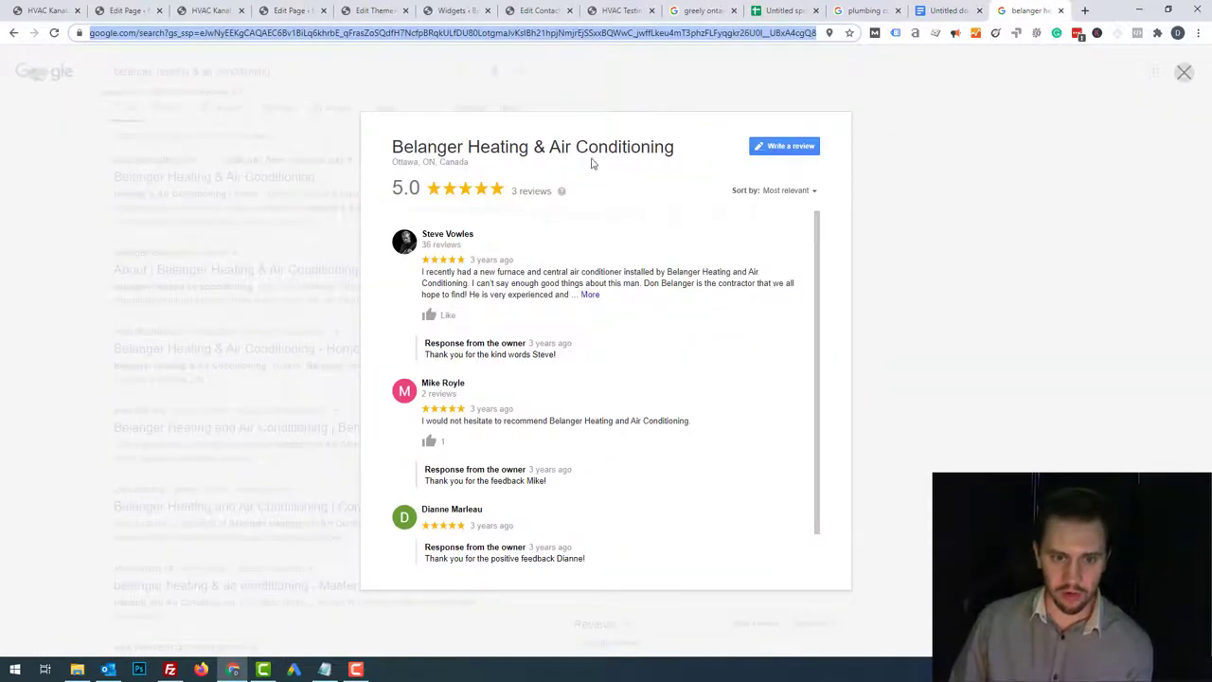
left_click(931, 329)
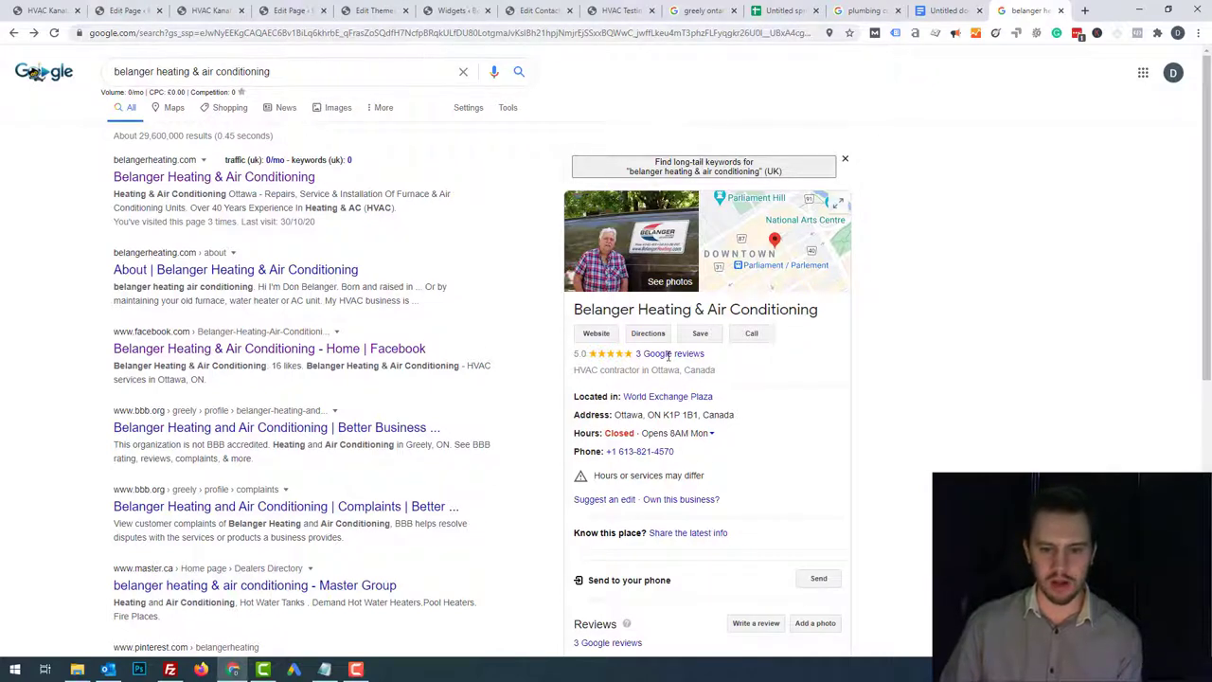
left_click(210, 11)
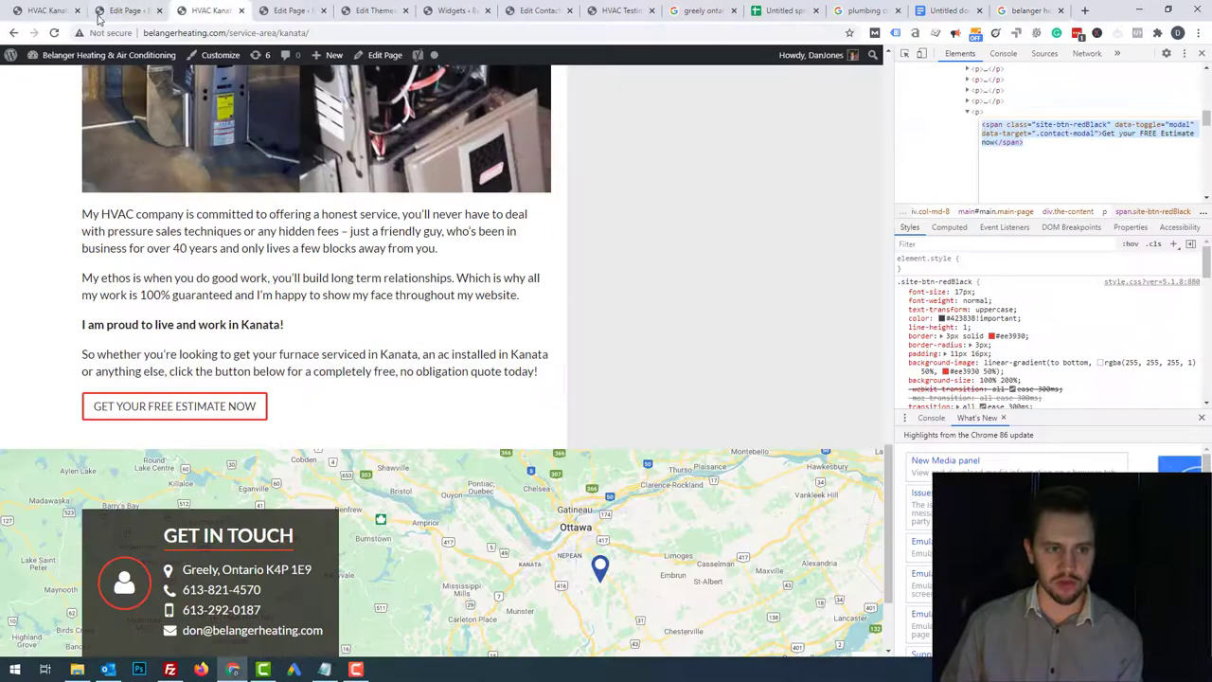
left_click(620, 10)
left_click(374, 10)
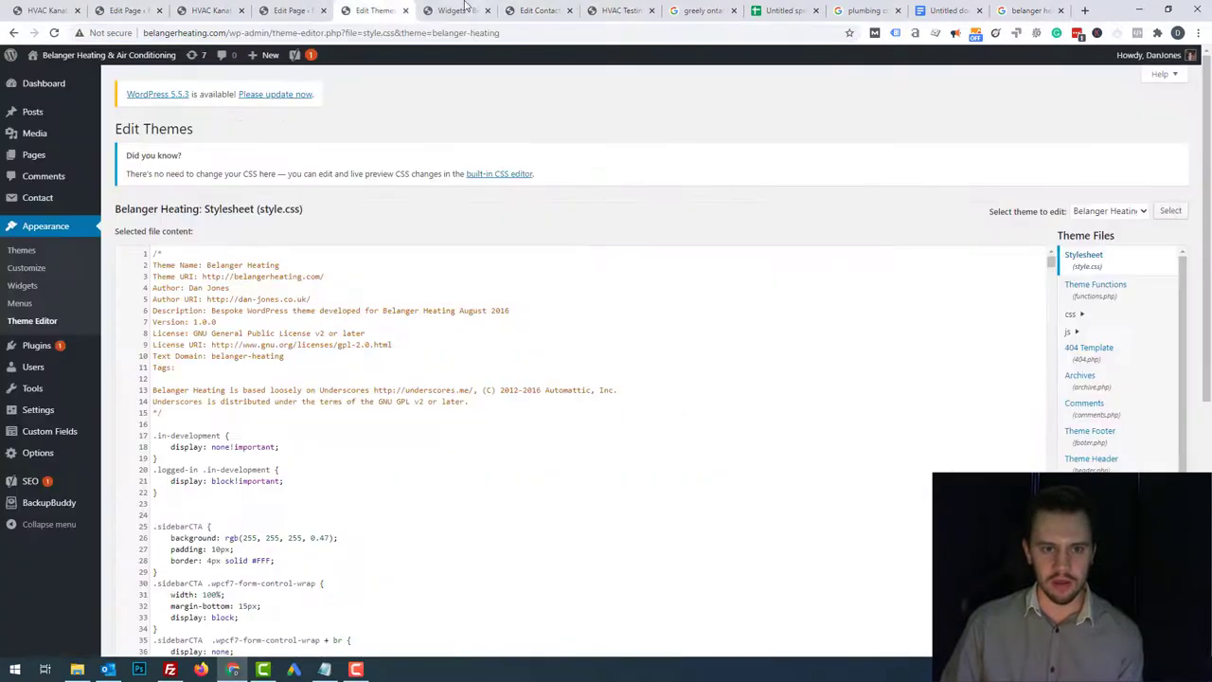
left_click(289, 11)
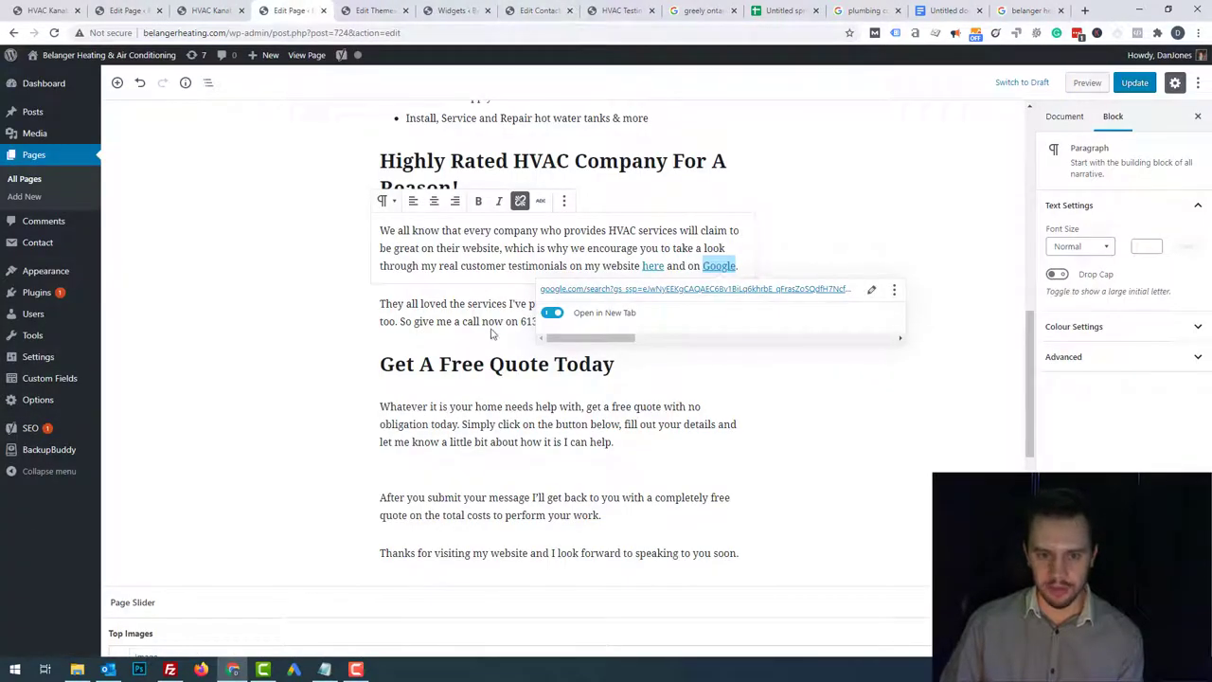
- Remove the blank line at the start of the "After you submit your message" paragraph and update the page
left_click(351, 344)
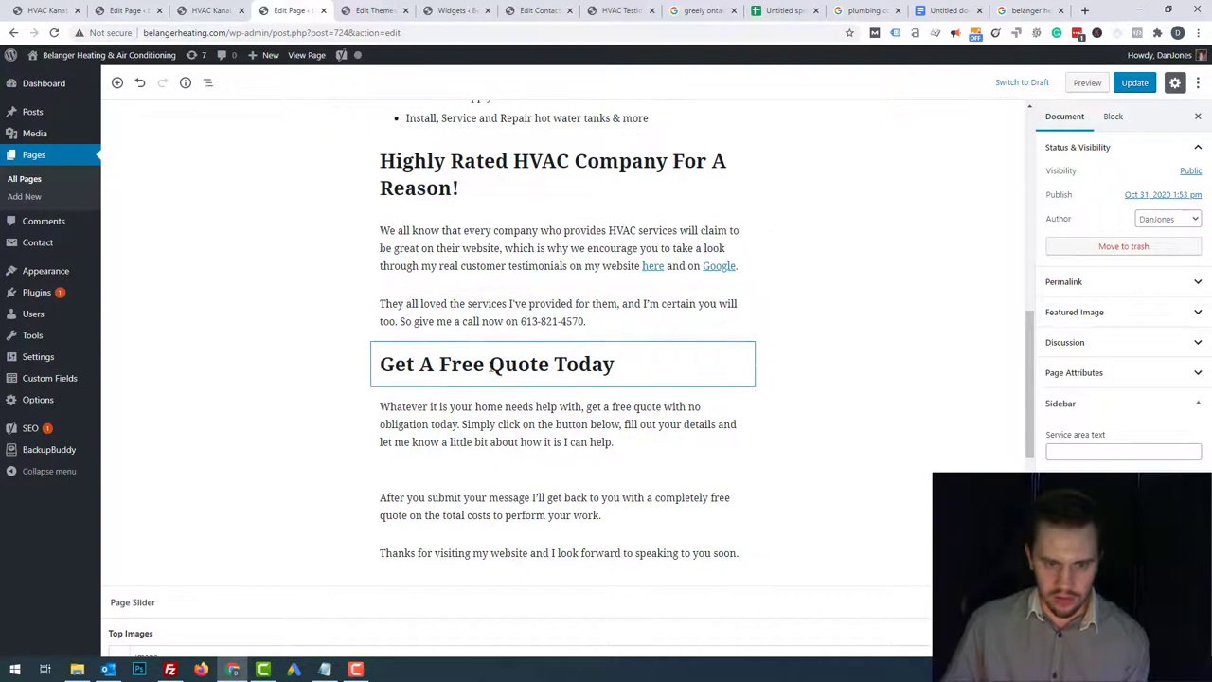
left_click(412, 479)
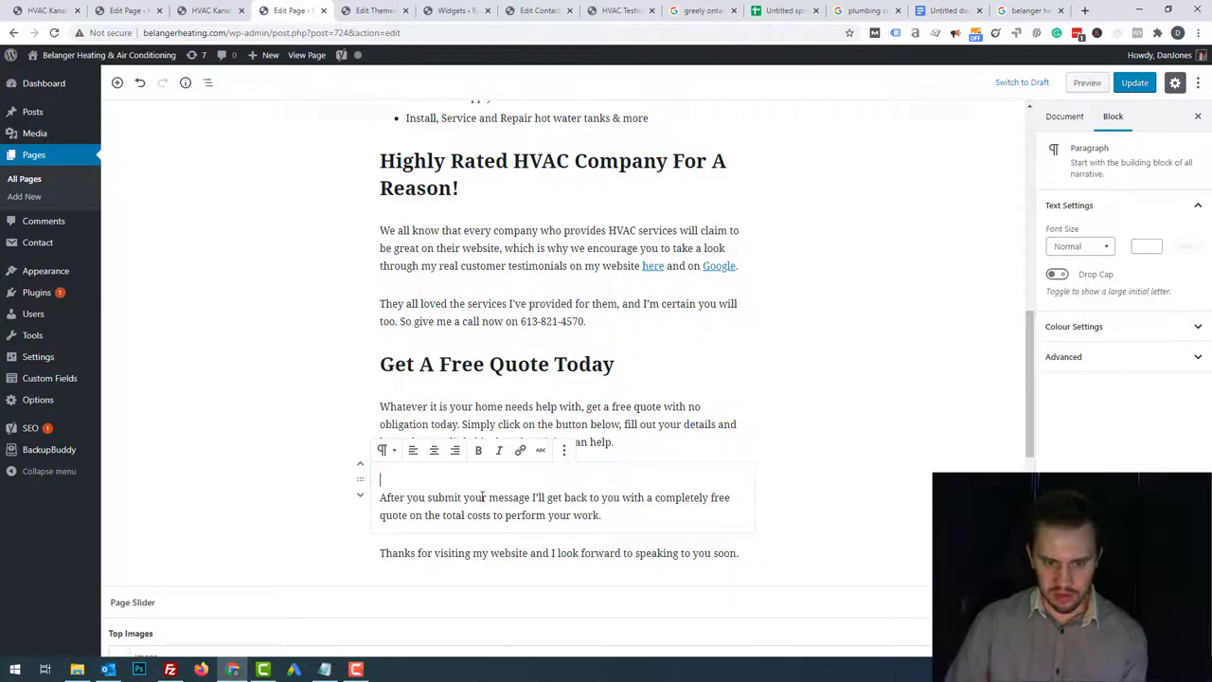
key("Delete")
scroll(650, 482, "down", 2)
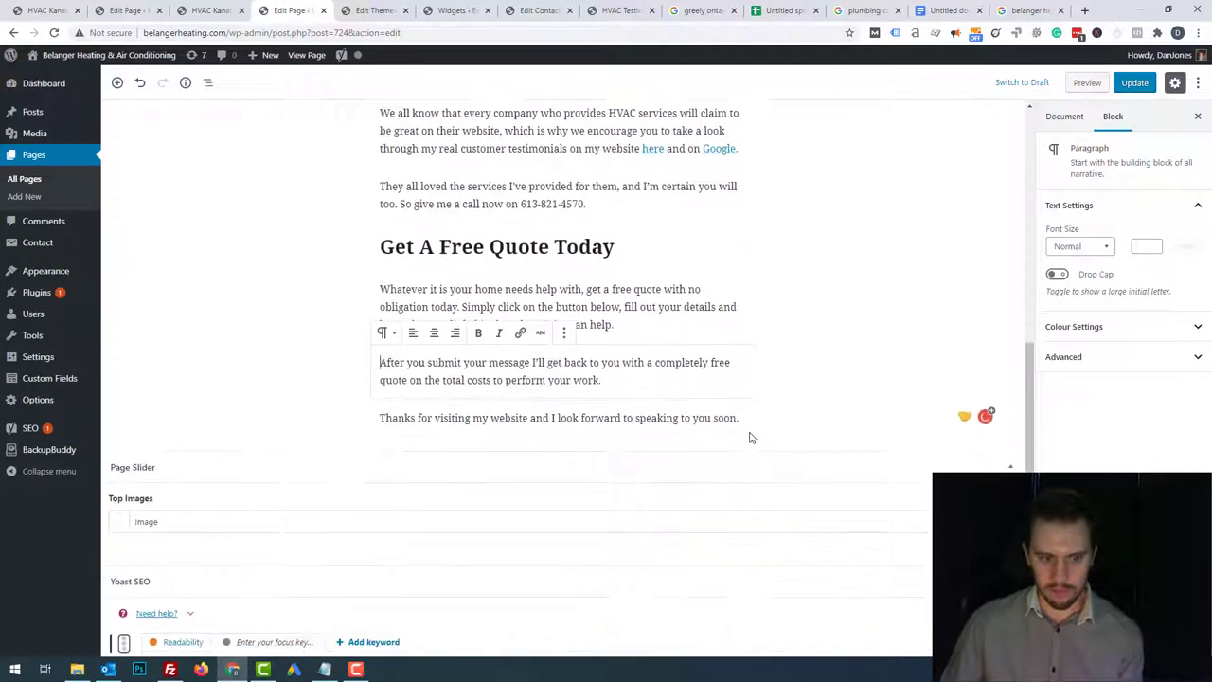
scroll(893, 436, "down", 6)
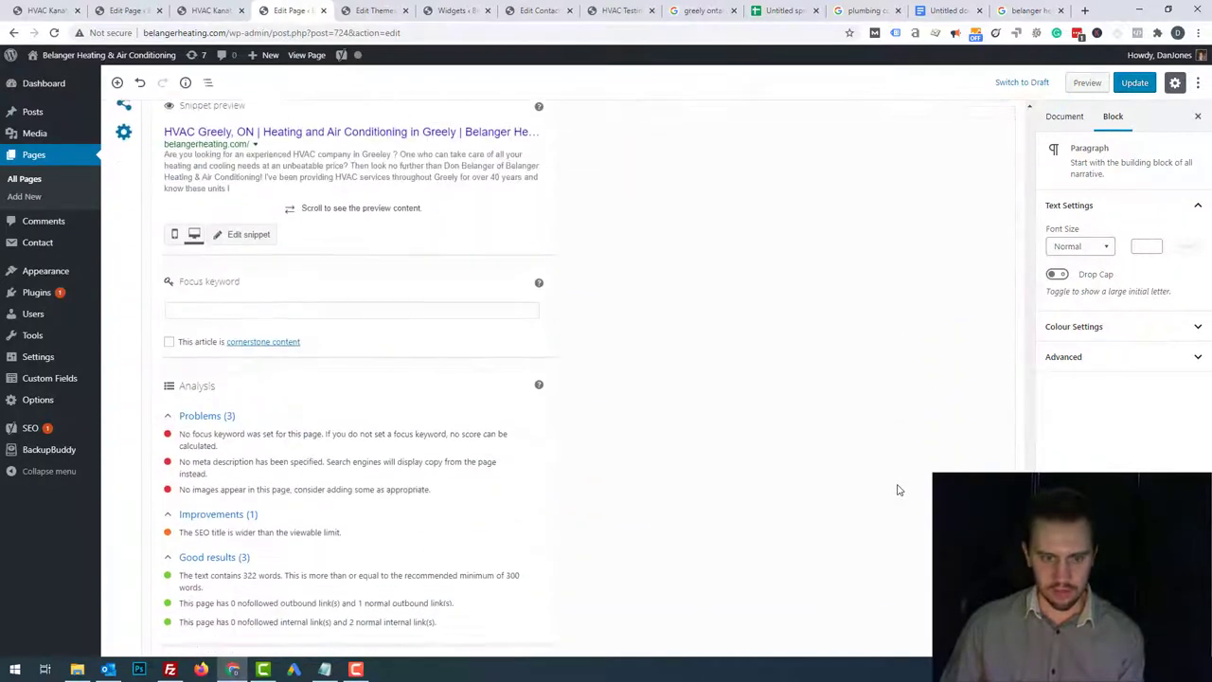
scroll(898, 486, "up", 5)
key("ctrl+s")
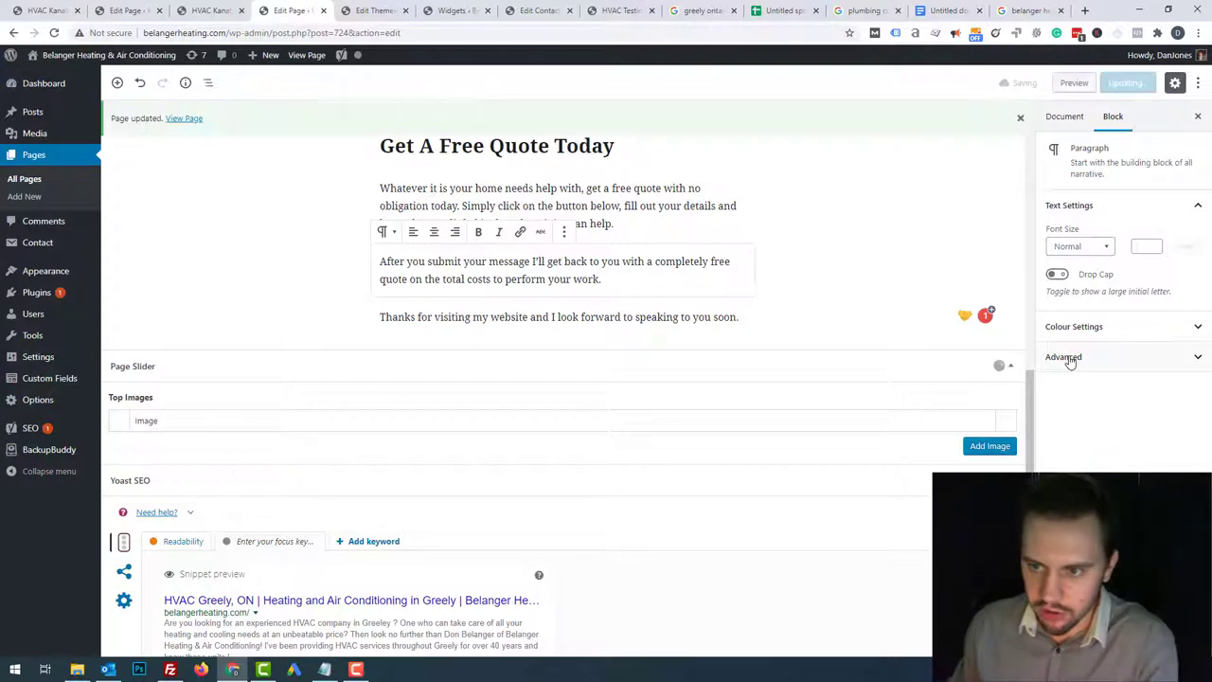
- Open the published Greely page in a new tab and check its URL slug and main heading
left_click(1070, 117)
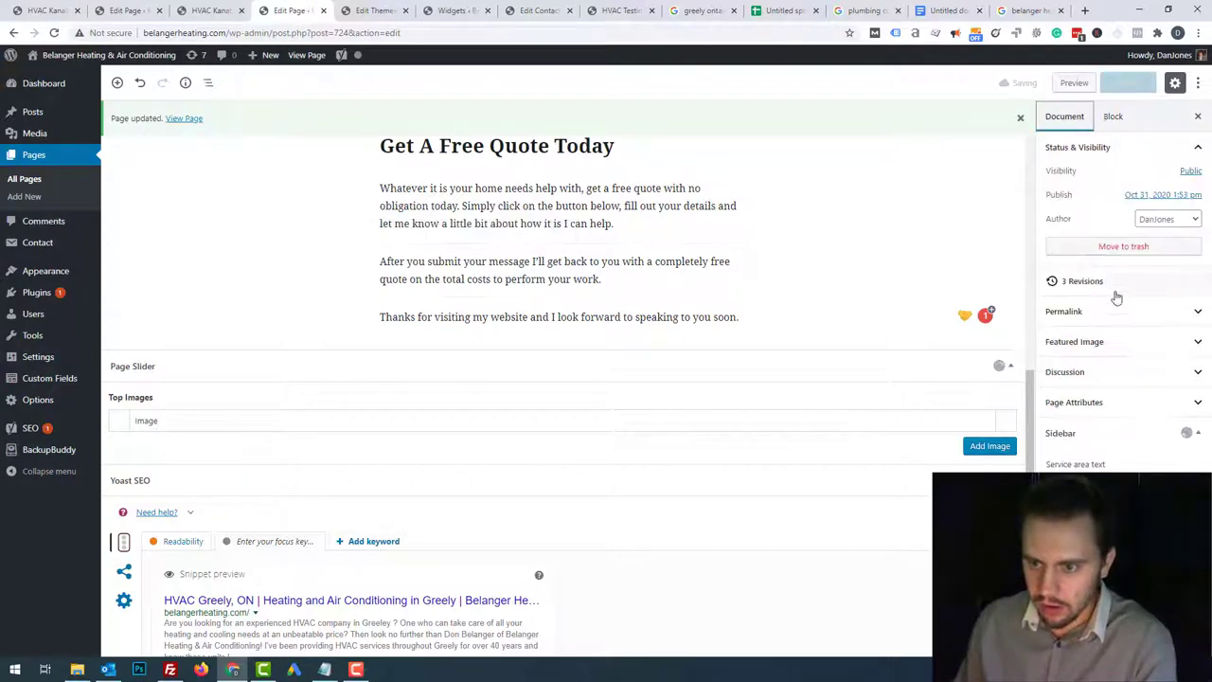
middle_click(311, 54)
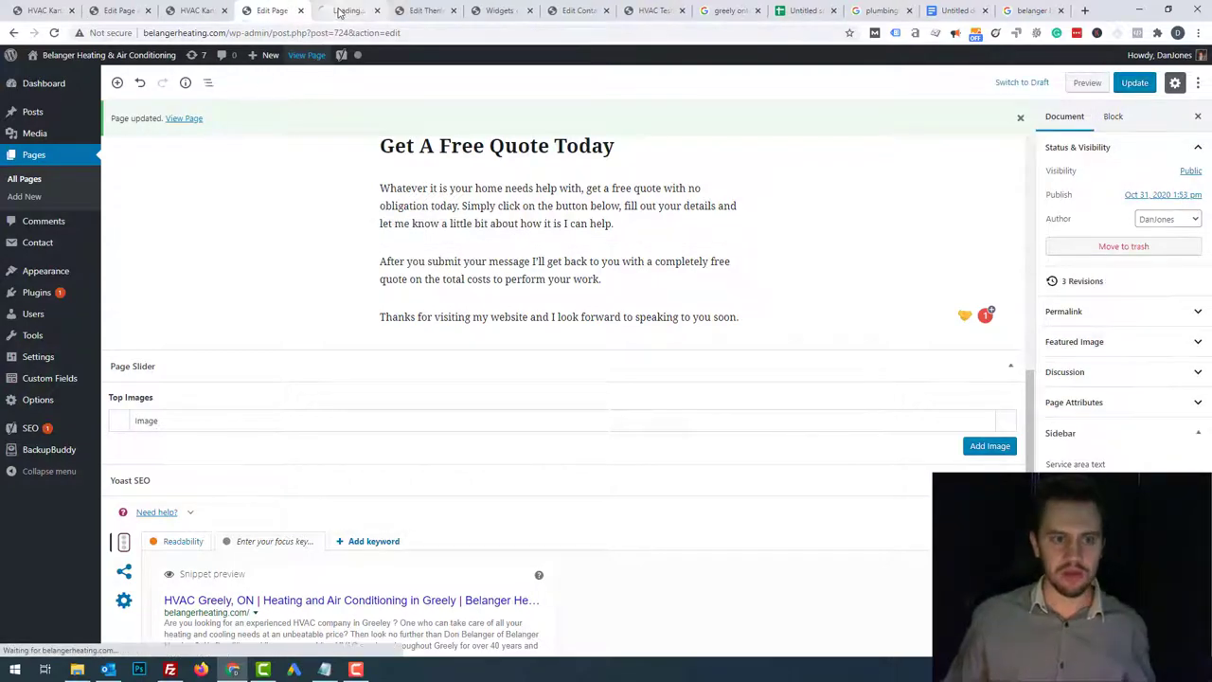
left_click(338, 12)
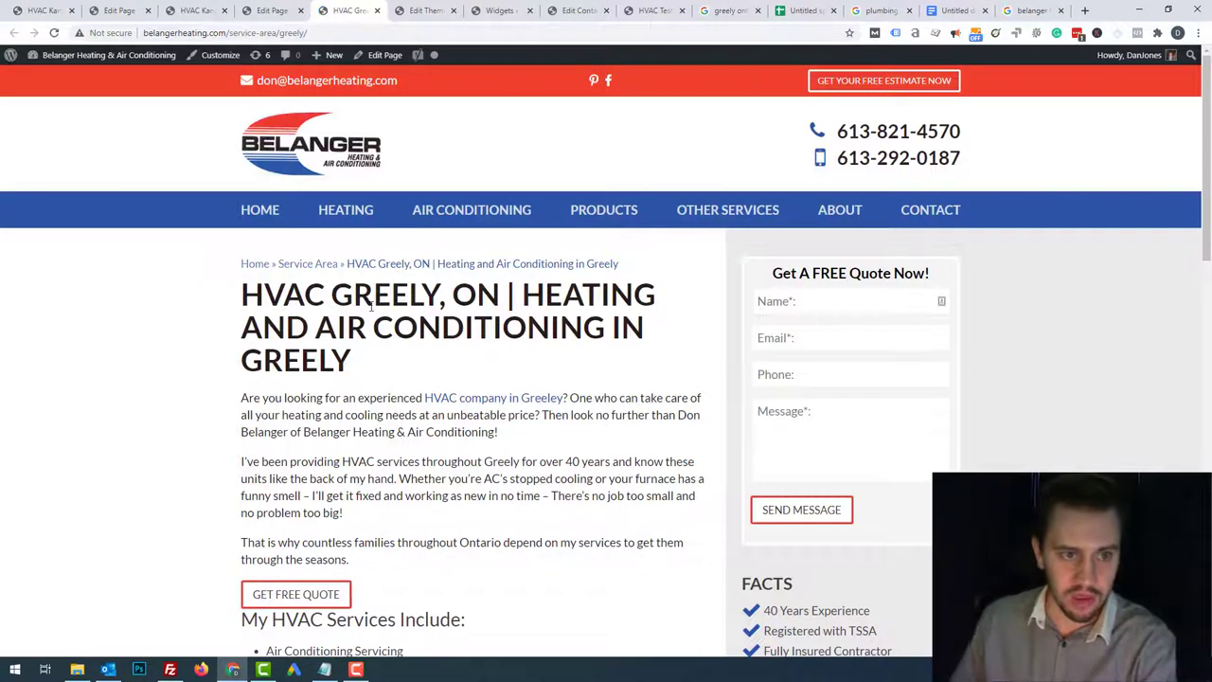
left_click_drag(230, 32, 262, 35)
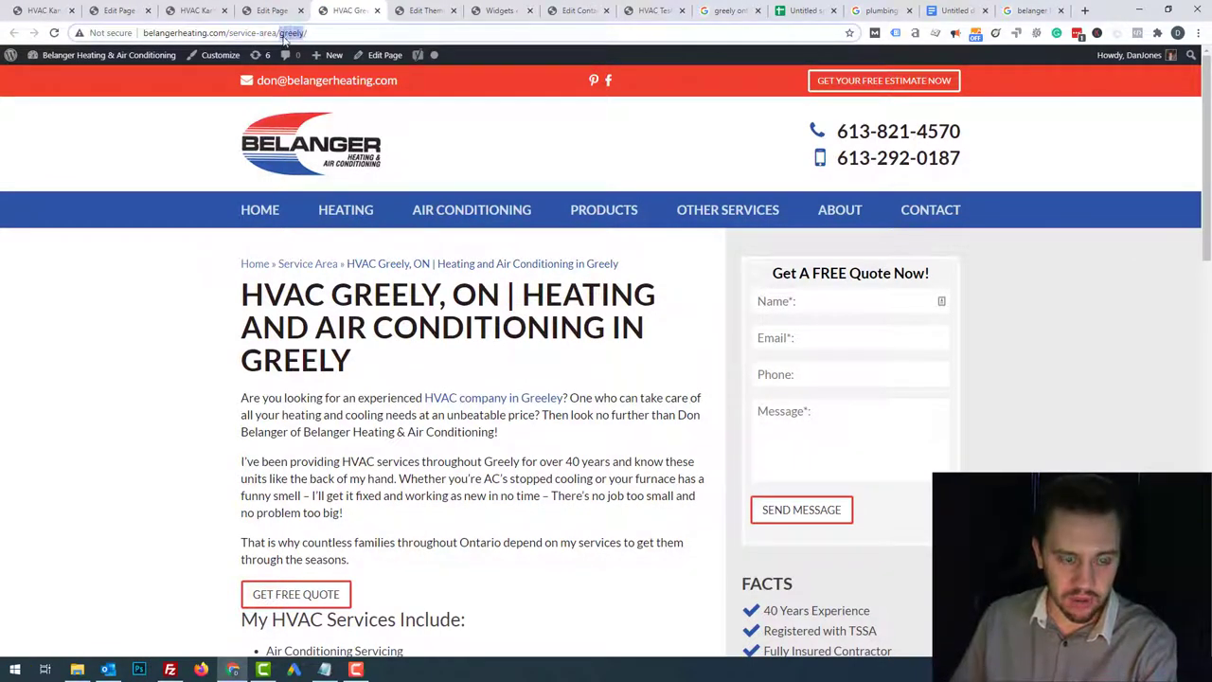
left_click_drag(241, 301, 540, 295)
left_click(496, 338)
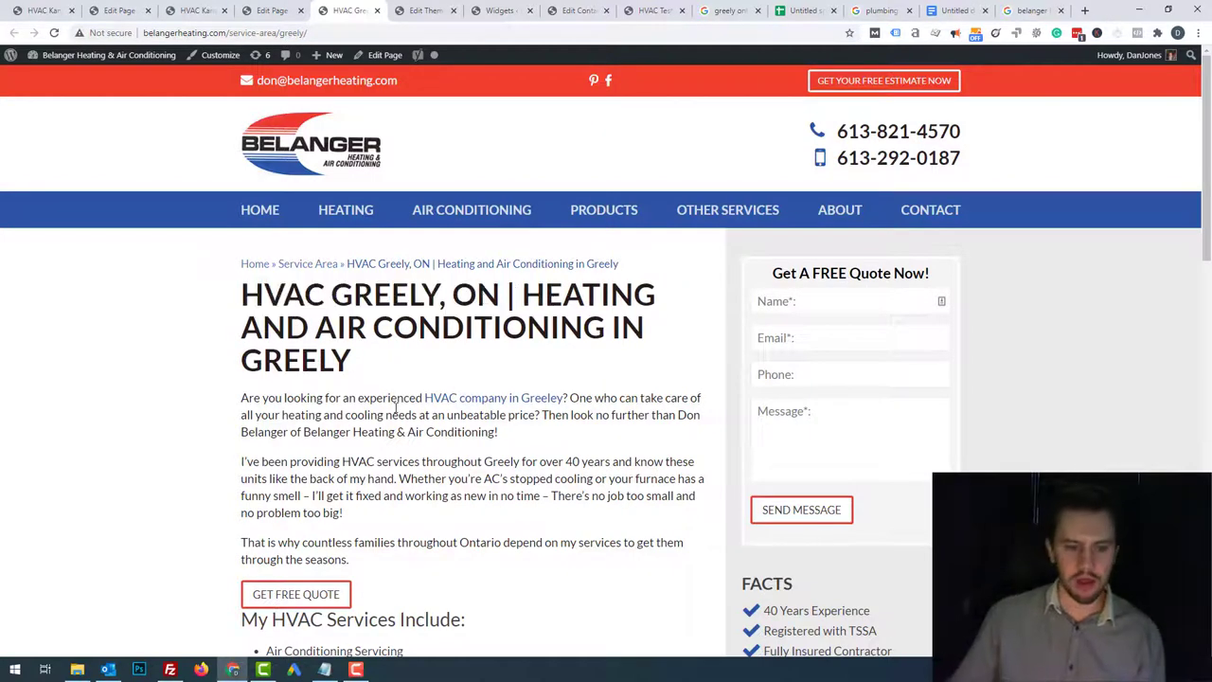
- Review the published page's body from the introduction and quote button down to the closing section and related pages
scroll(456, 354, "down", 2)
scroll(455, 353, "down", 1)
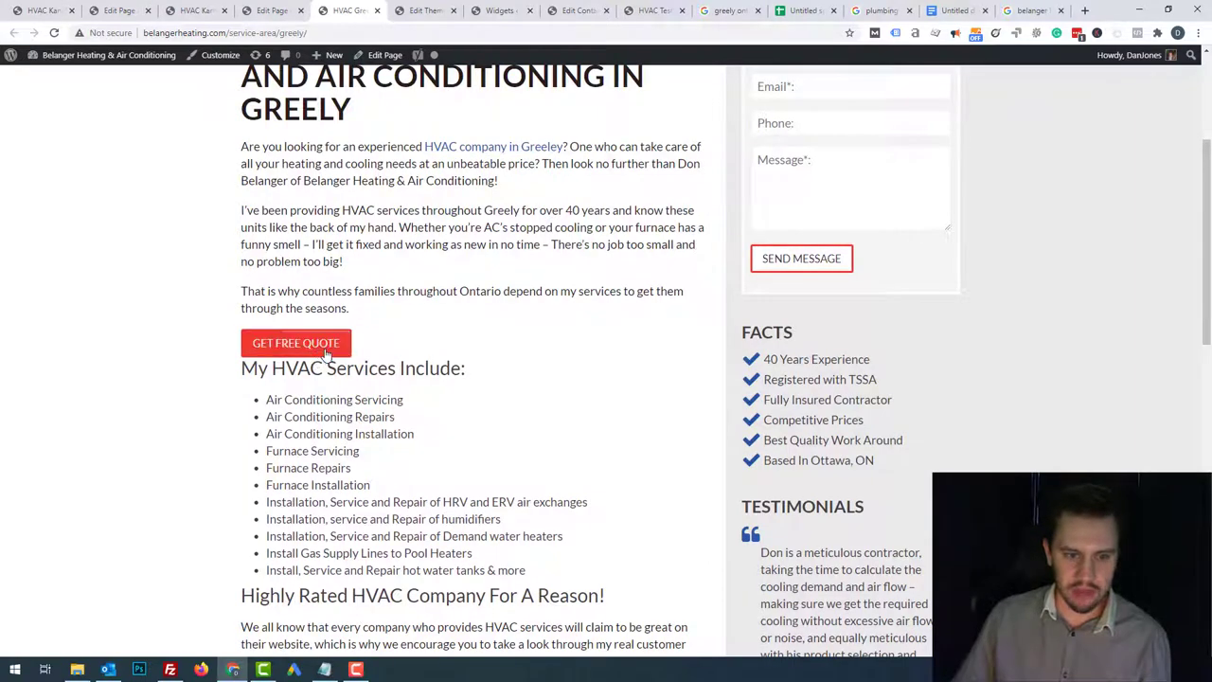
scroll(404, 332, "up", 2)
scroll(560, 427, "down", 3)
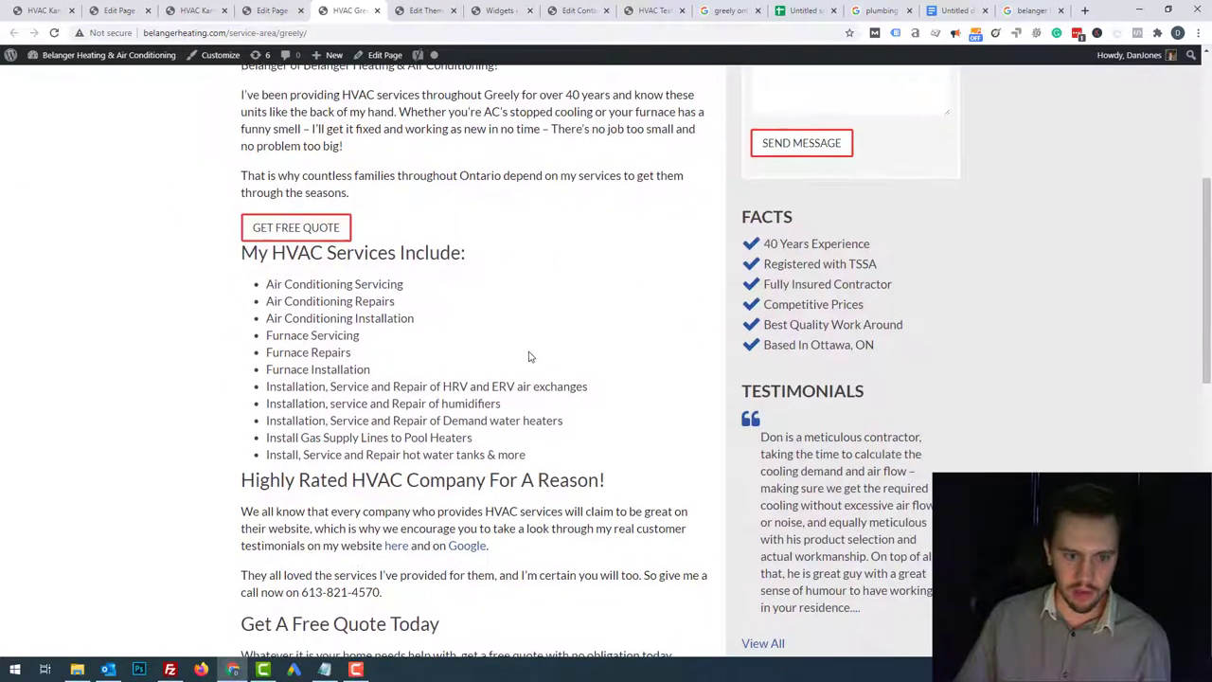
scroll(529, 356, "down", 5)
scroll(522, 350, "up", 2)
scroll(559, 426, "down", 3)
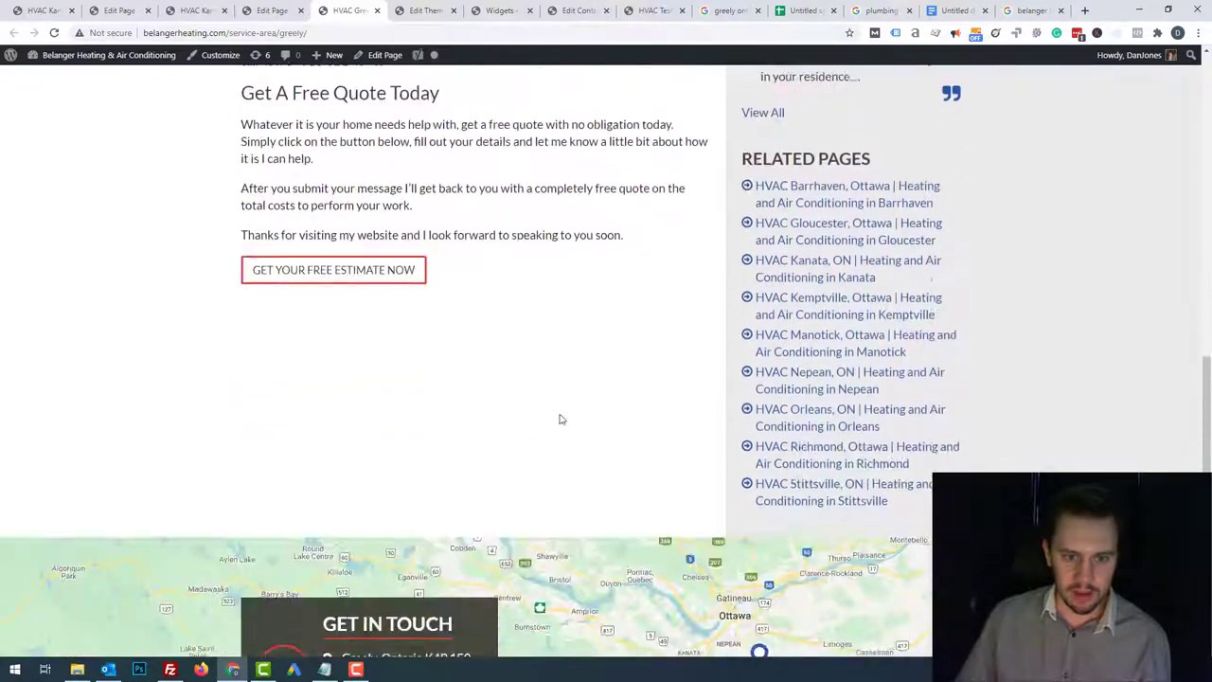
scroll(347, 364, "up", 12)
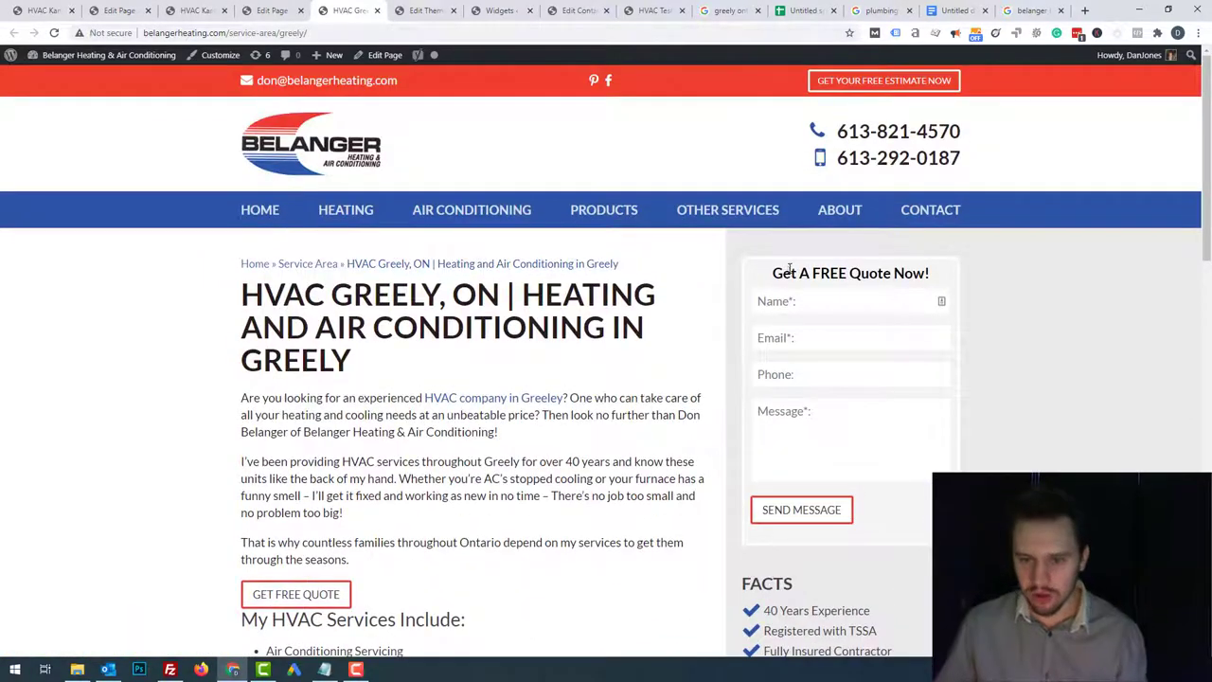
- Check the page's sidebar quote form, phone number and heading, and test the "Get your FREE Estimate now" button's contact form
left_click_drag(789, 270, 927, 387)
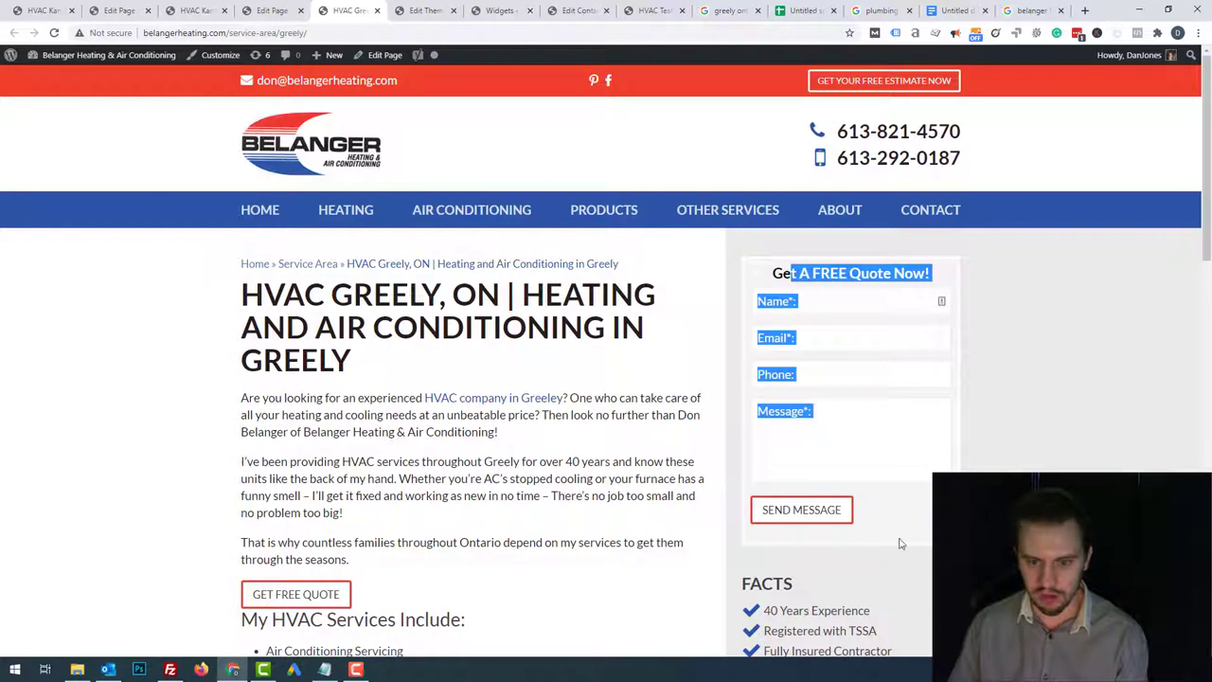
left_click(646, 471)
scroll(689, 460, "down", 2)
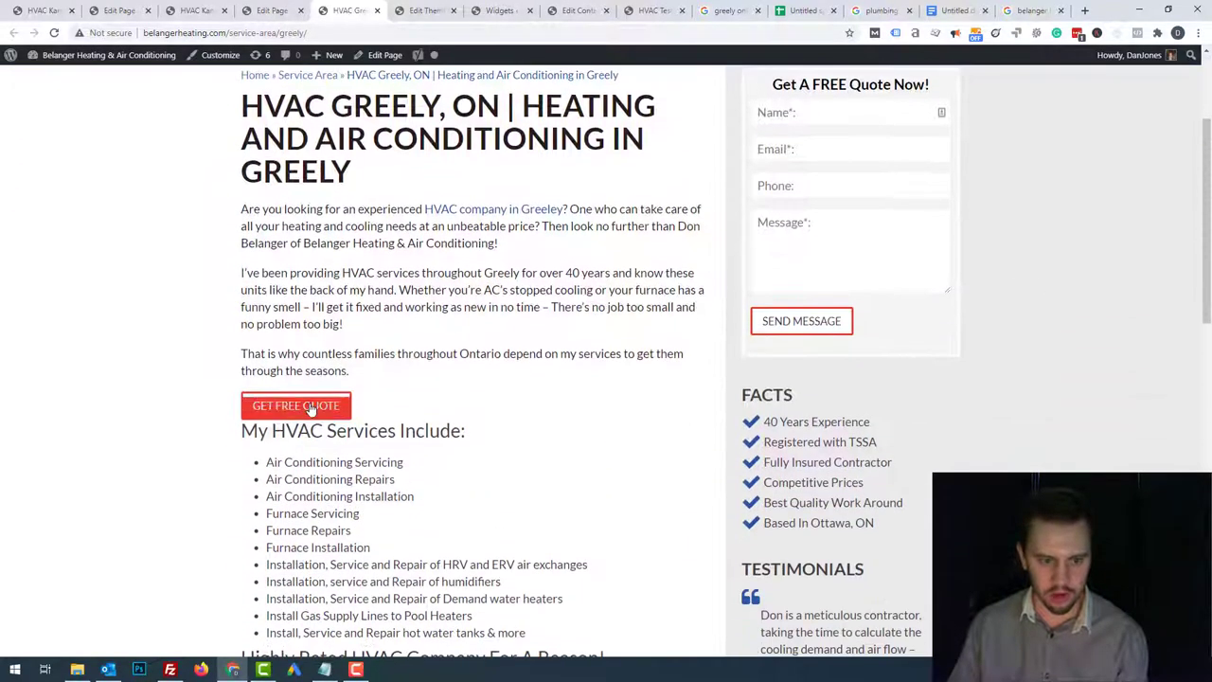
scroll(312, 407, "down", 3)
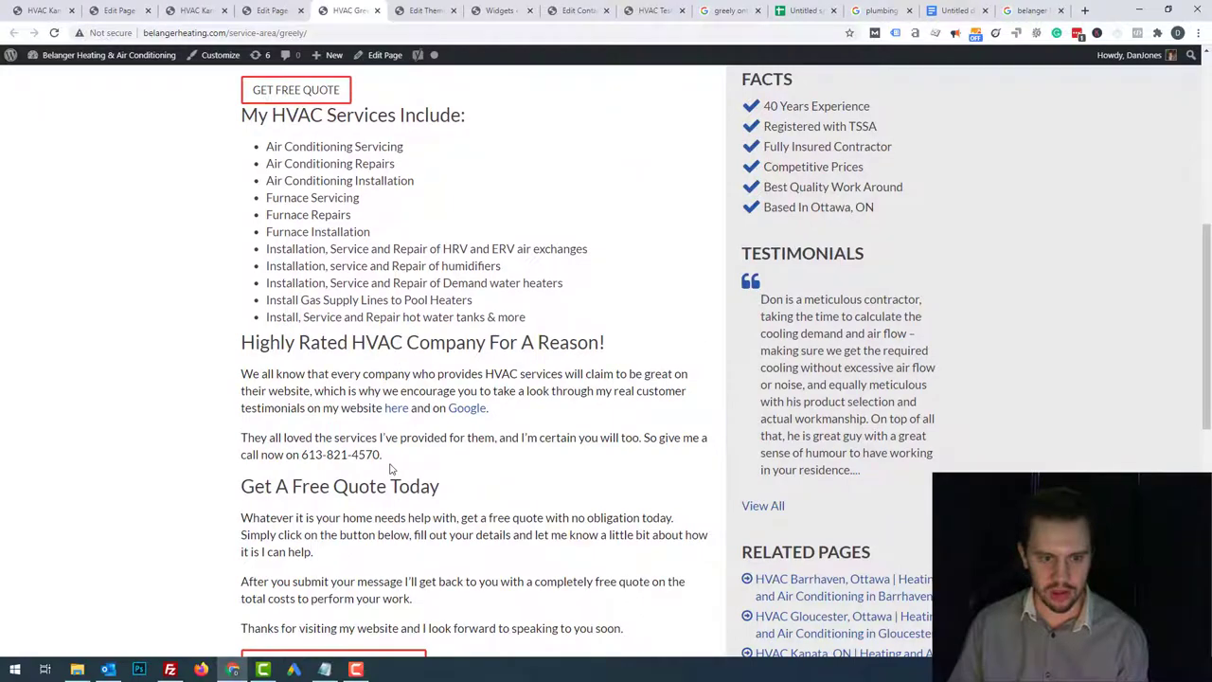
left_click_drag(379, 455, 313, 455)
left_click(303, 455)
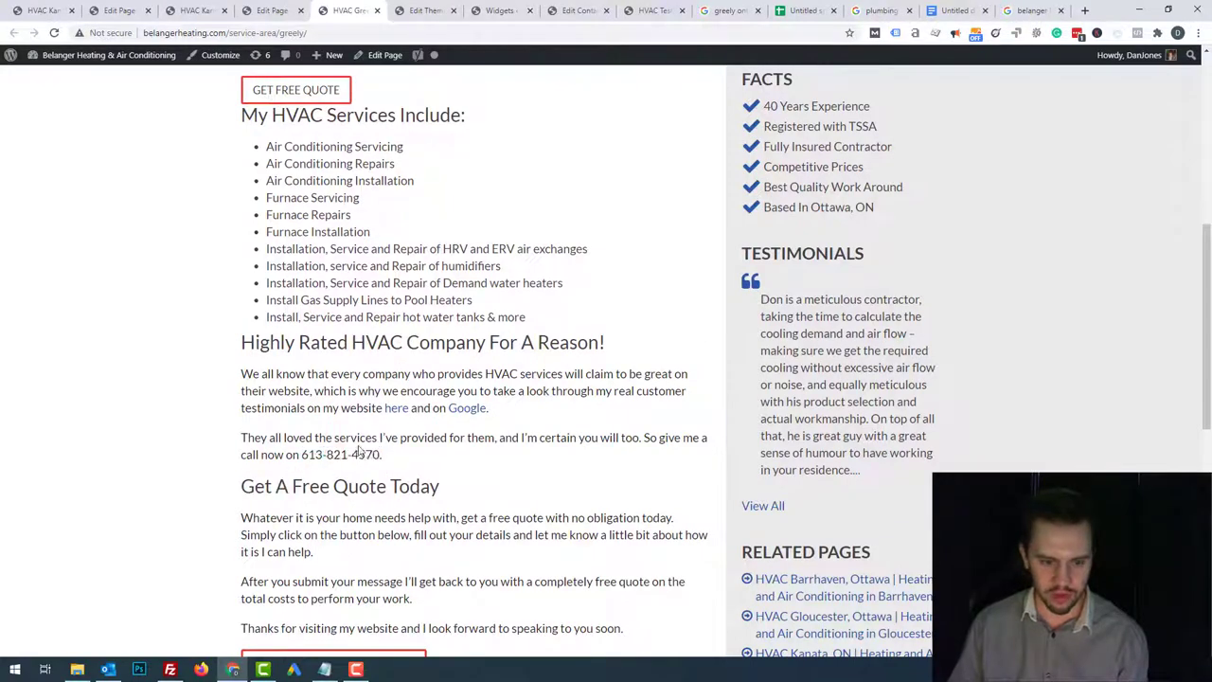
scroll(408, 436, "down", 3)
left_click(407, 347)
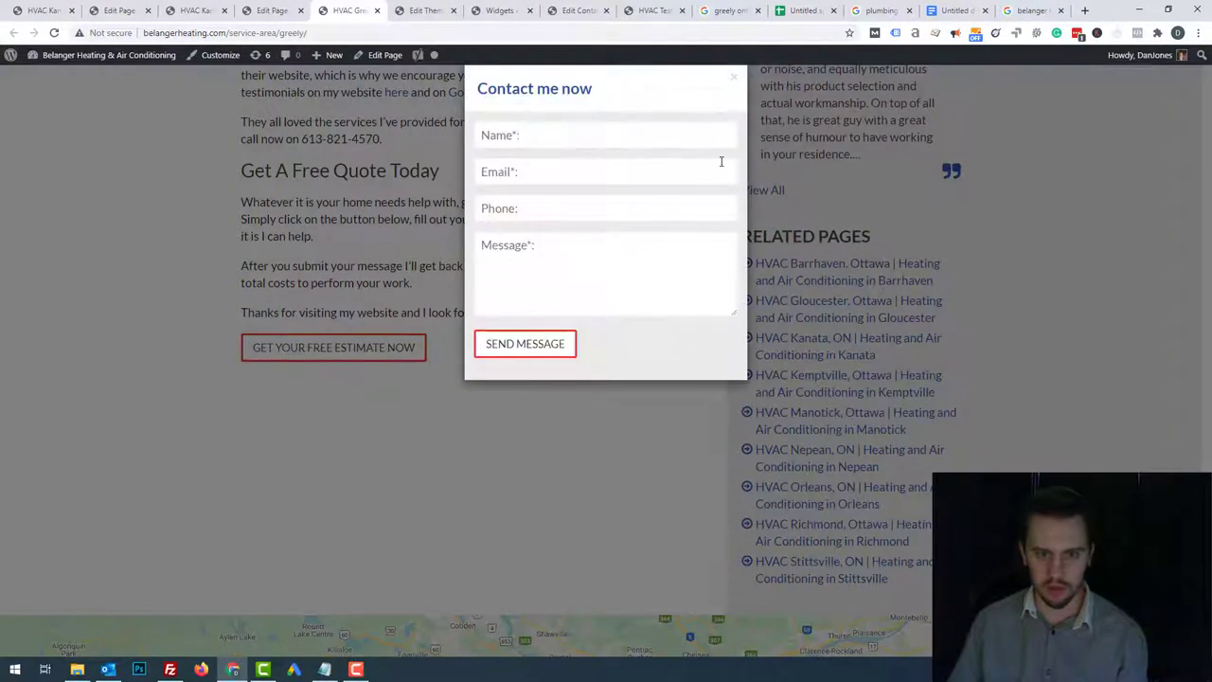
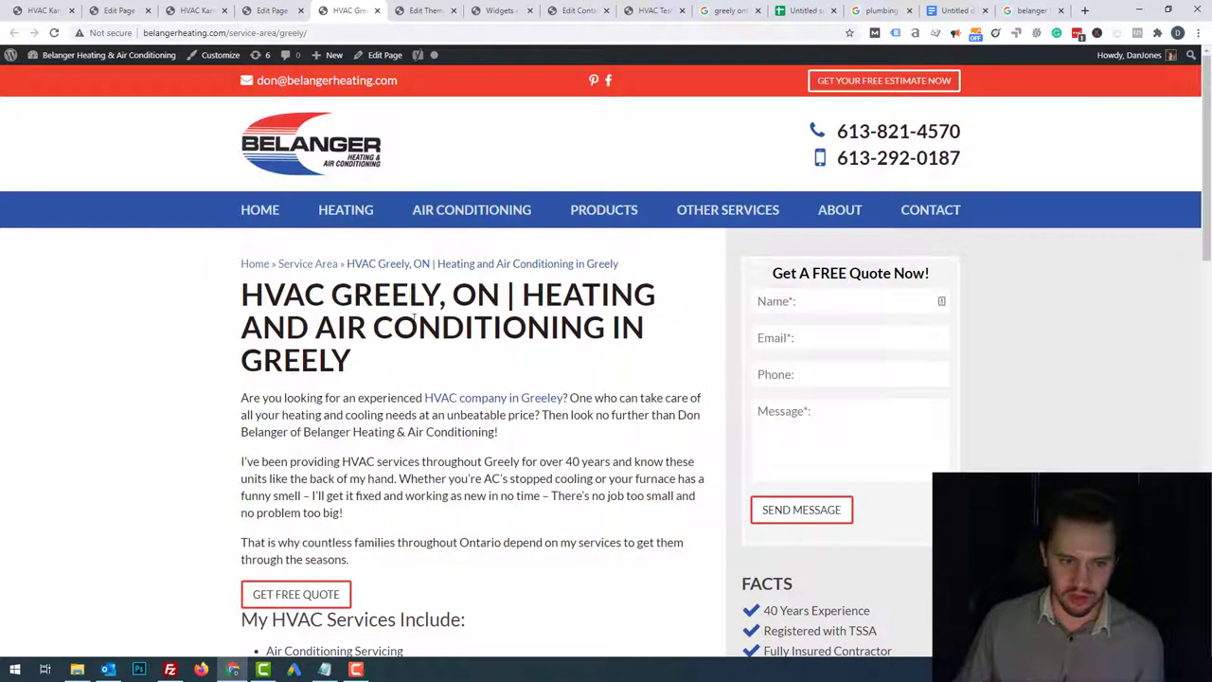
left_click_drag(439, 289, 241, 282)
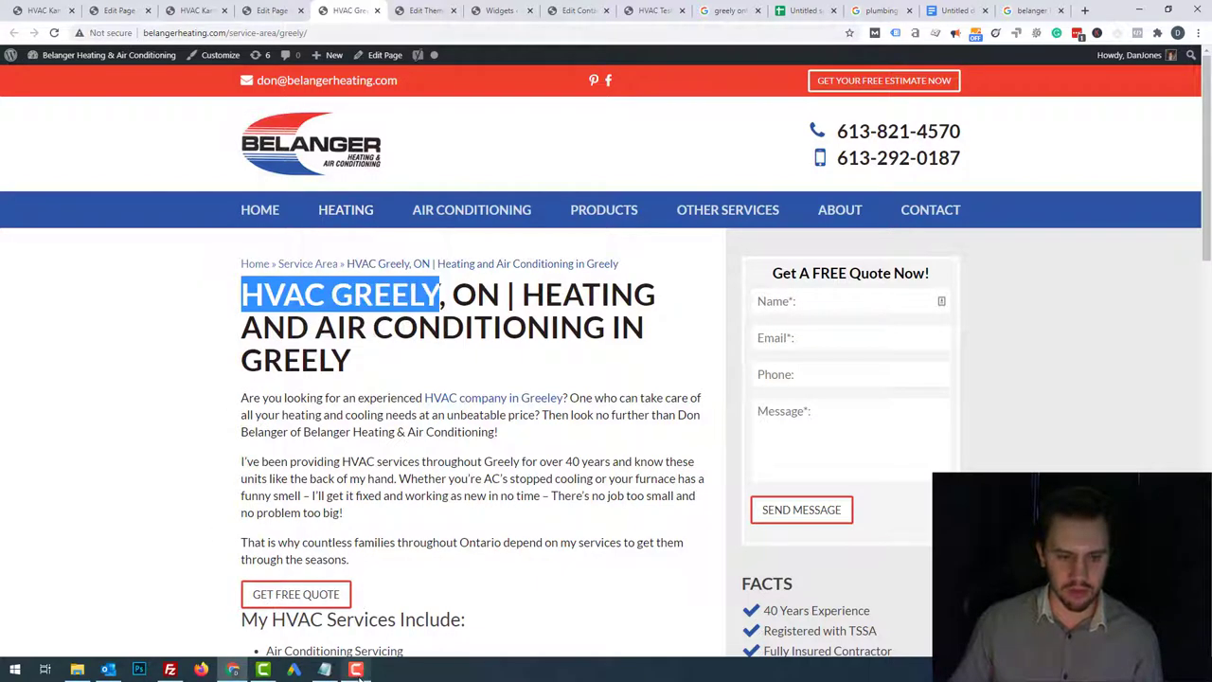
- Open the site's homepage in a new tab and inspect the heating-air-con-banner element for its background image
middle_click(266, 218)
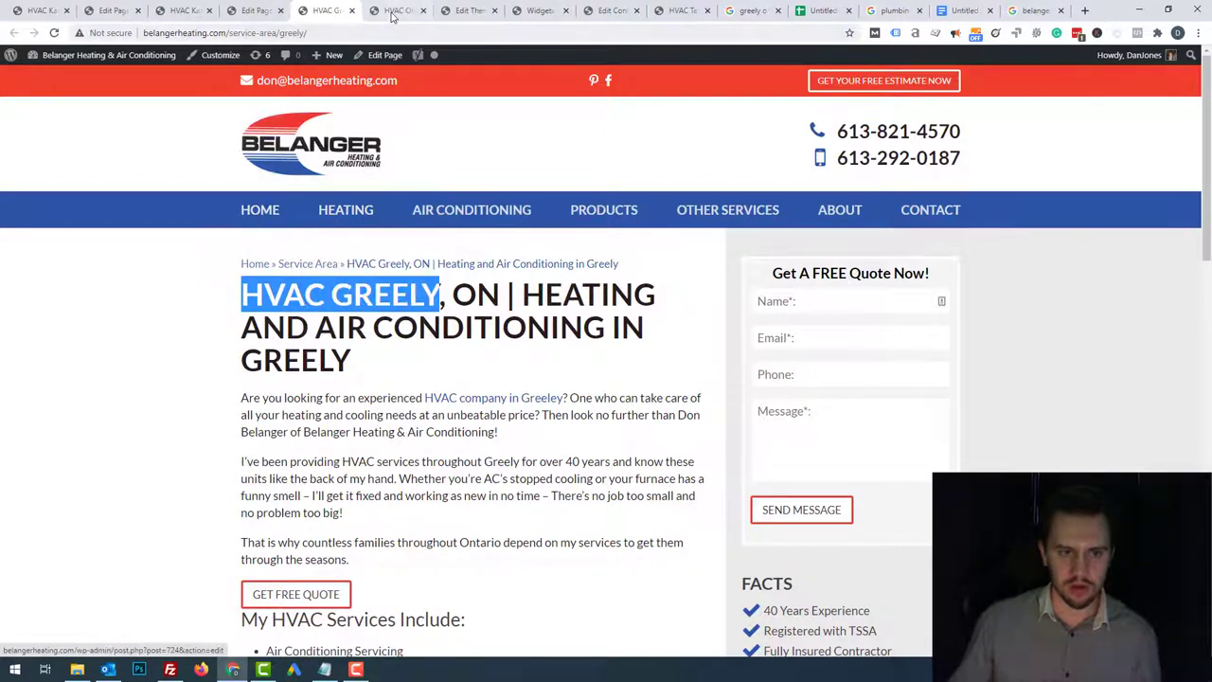
key("ctrl+Tab")
right_click(936, 411)
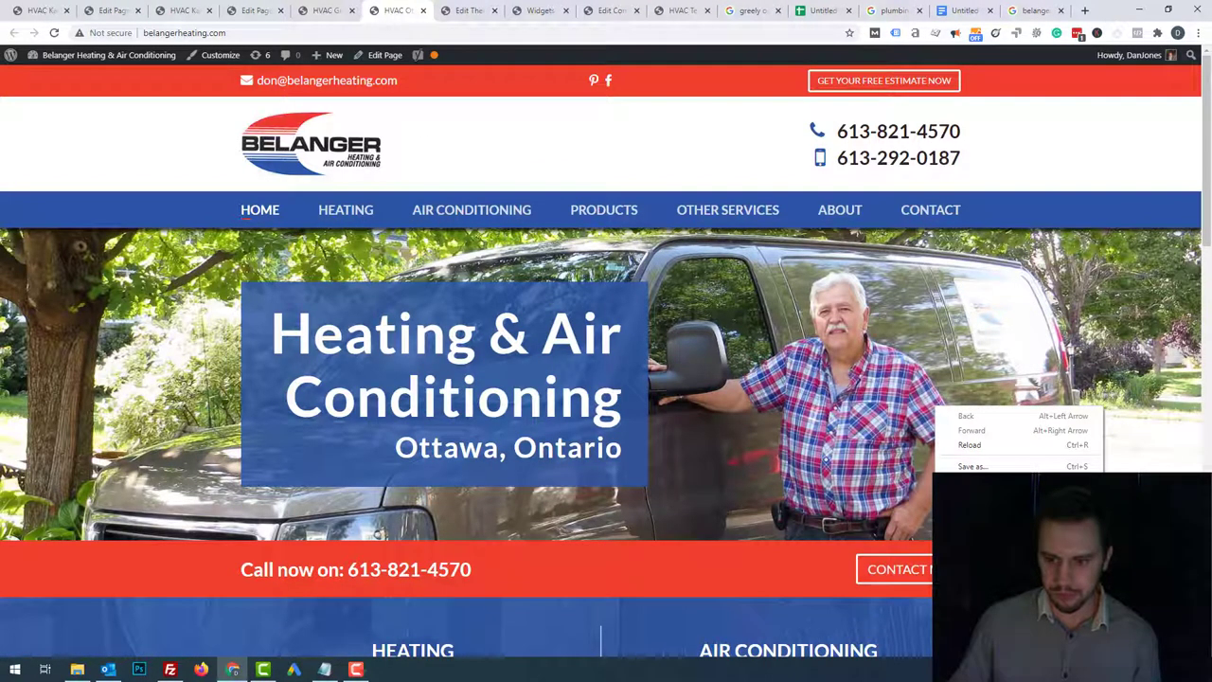
left_click(975, 541)
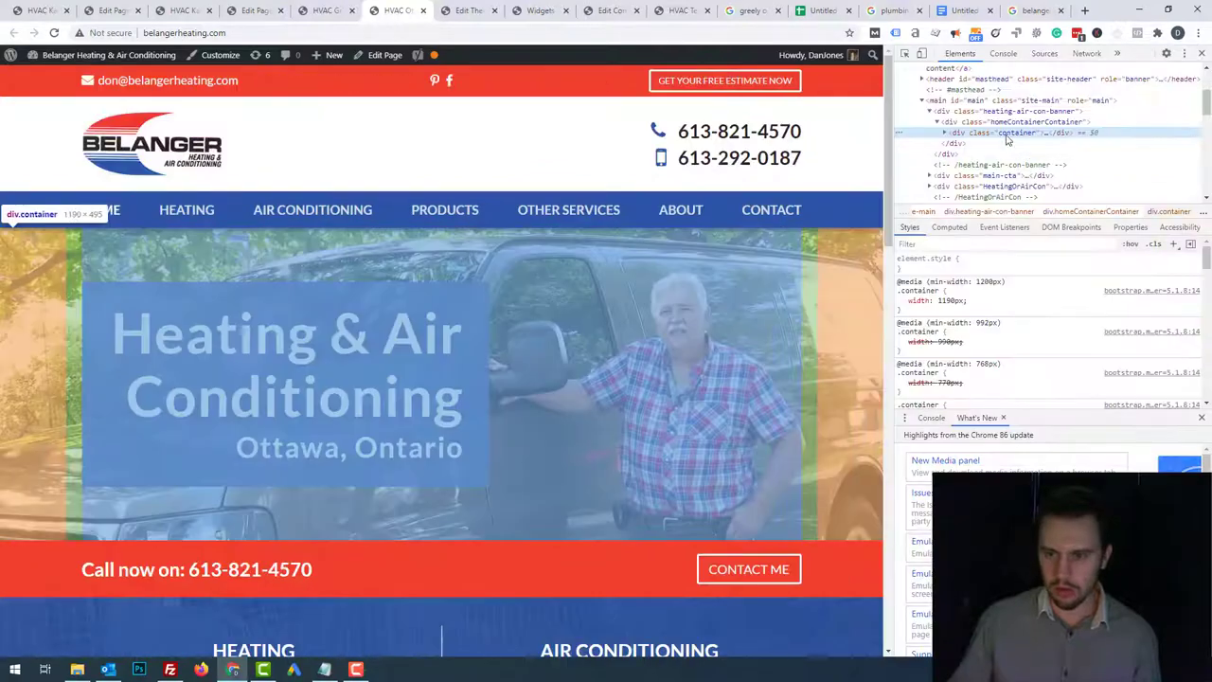
left_click(976, 112)
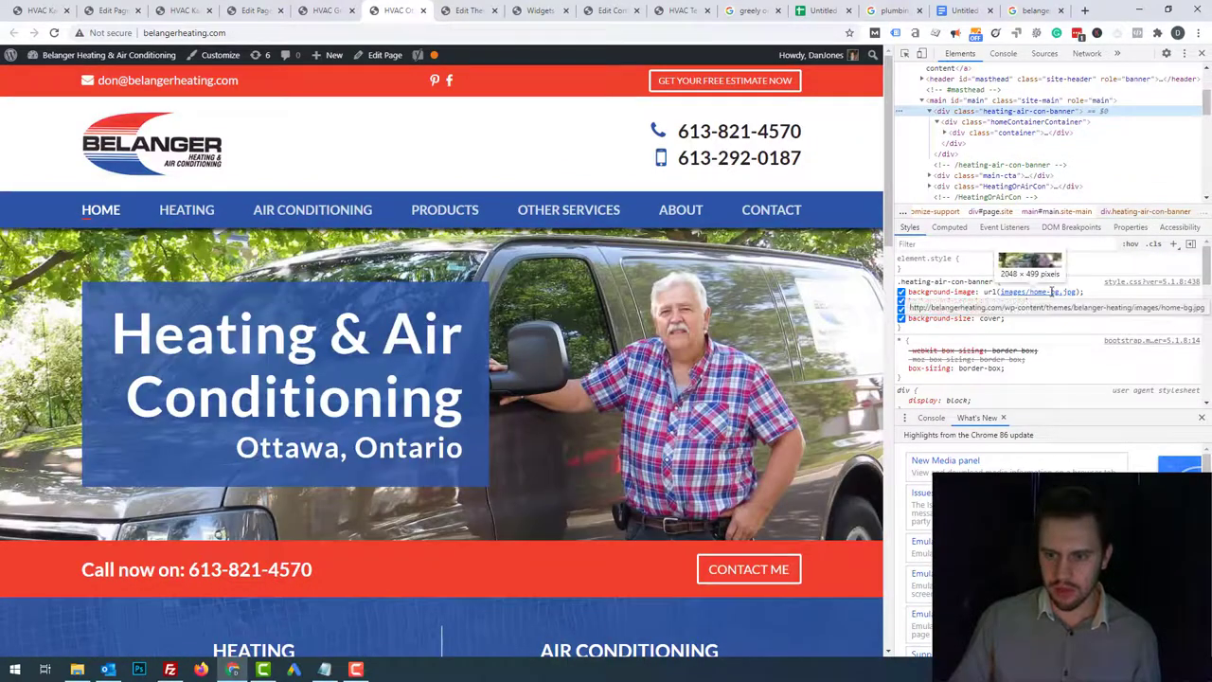
- Open the banner's background image home-bg.jpg in its own browser tab
left_click(1051, 292)
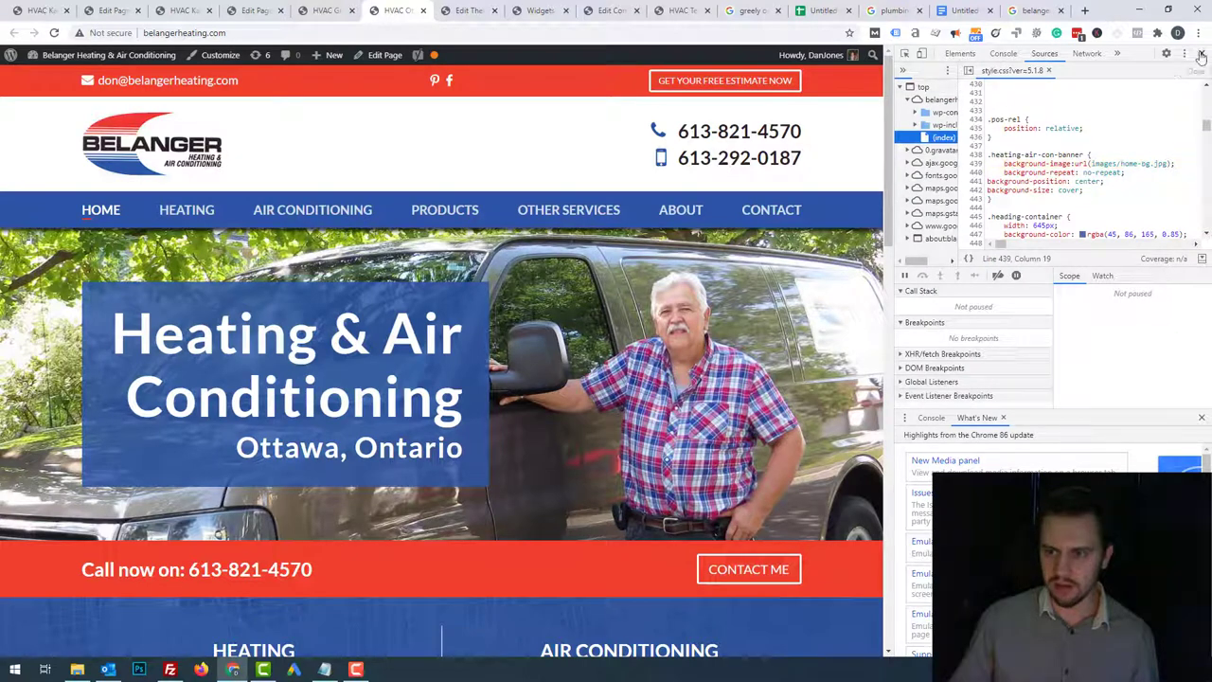
left_click(962, 55)
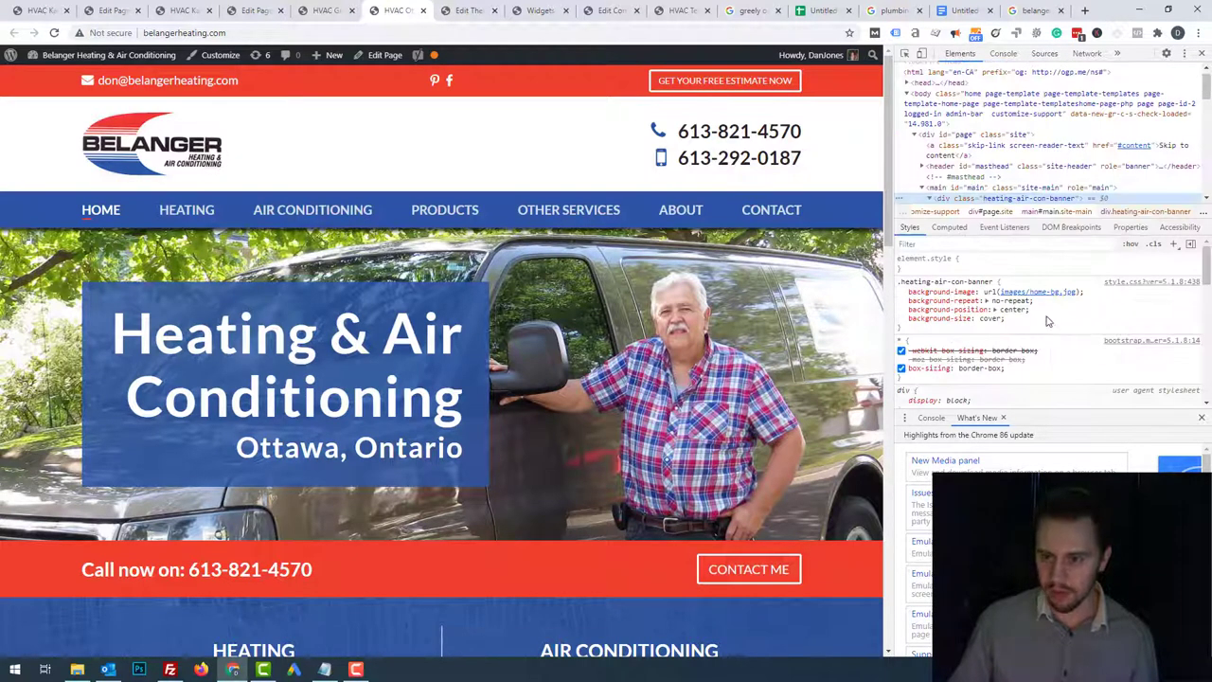
mouse_move(1045, 294)
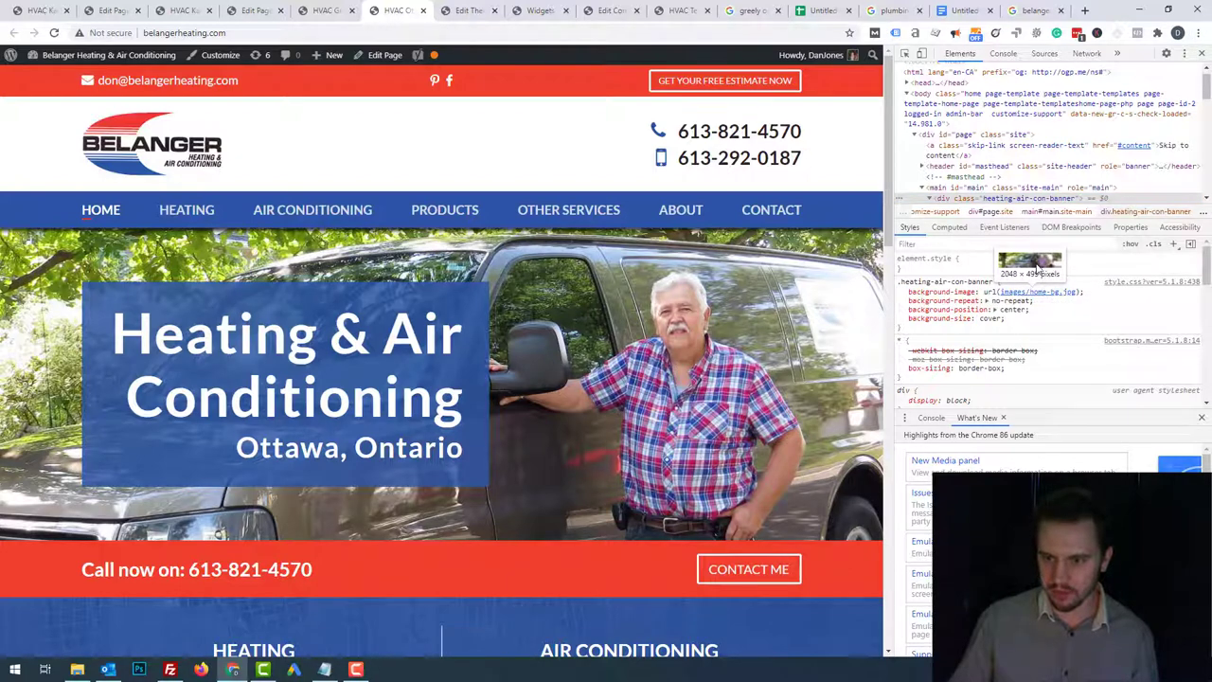
right_click(709, 297)
left_click(755, 517)
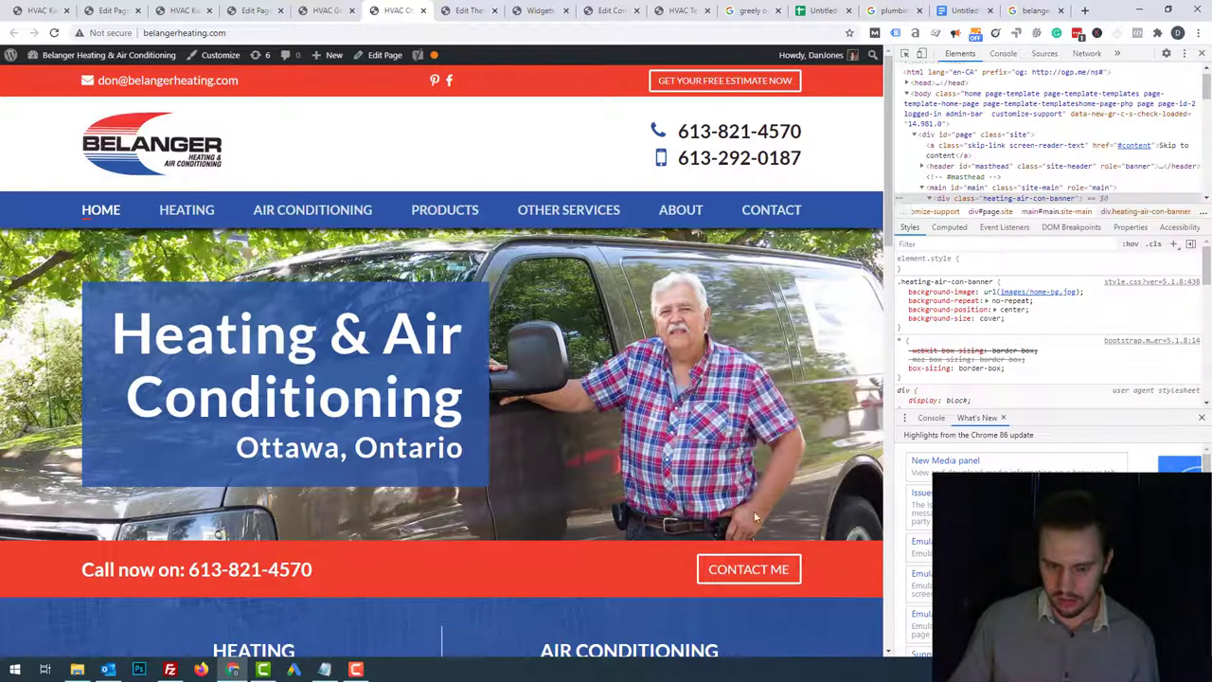
left_click(356, 670)
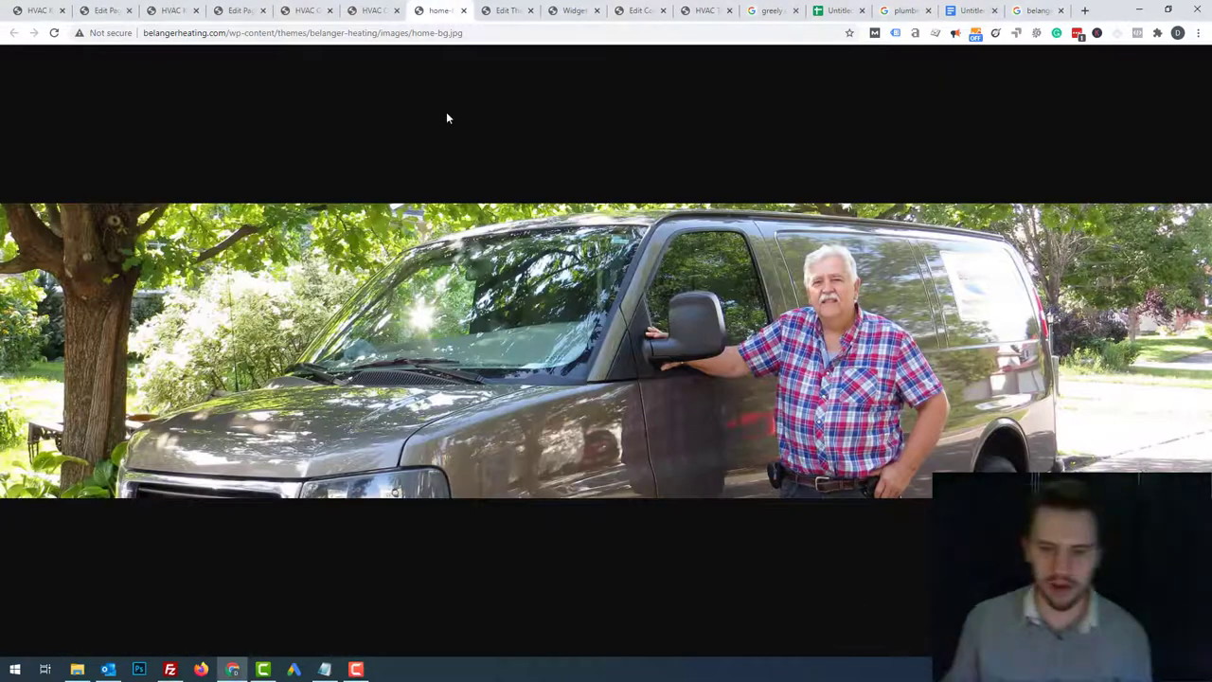
left_click(469, 360)
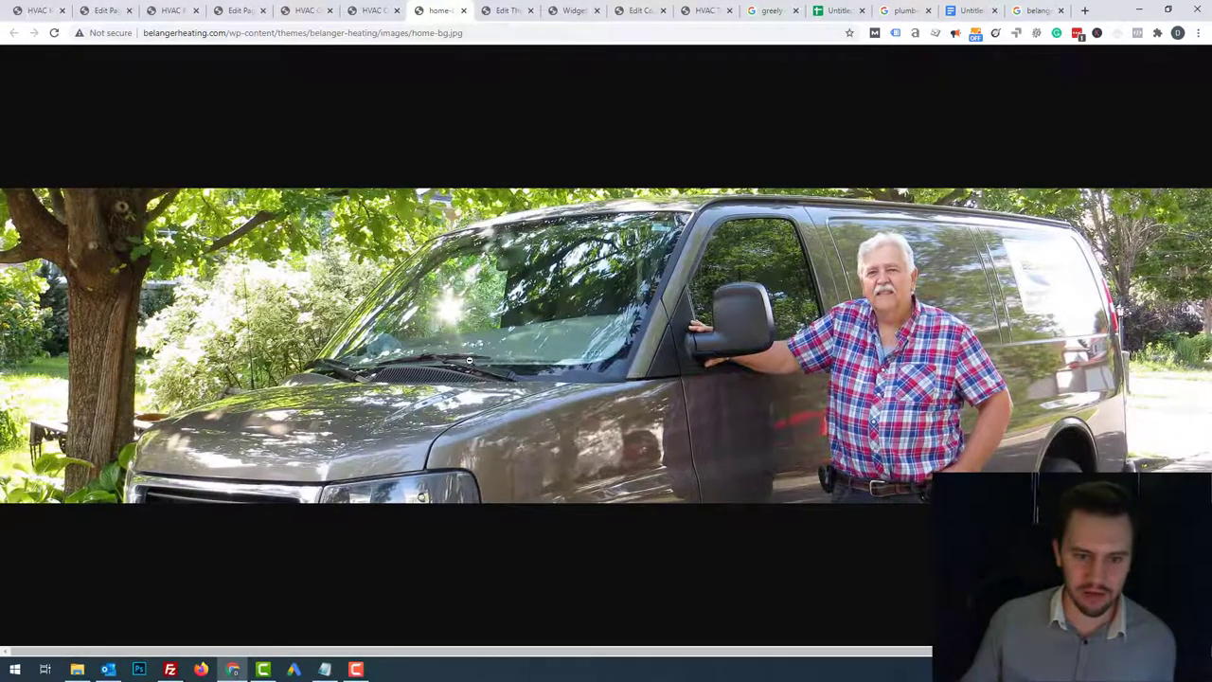
right_click(469, 360)
left_click(378, 236)
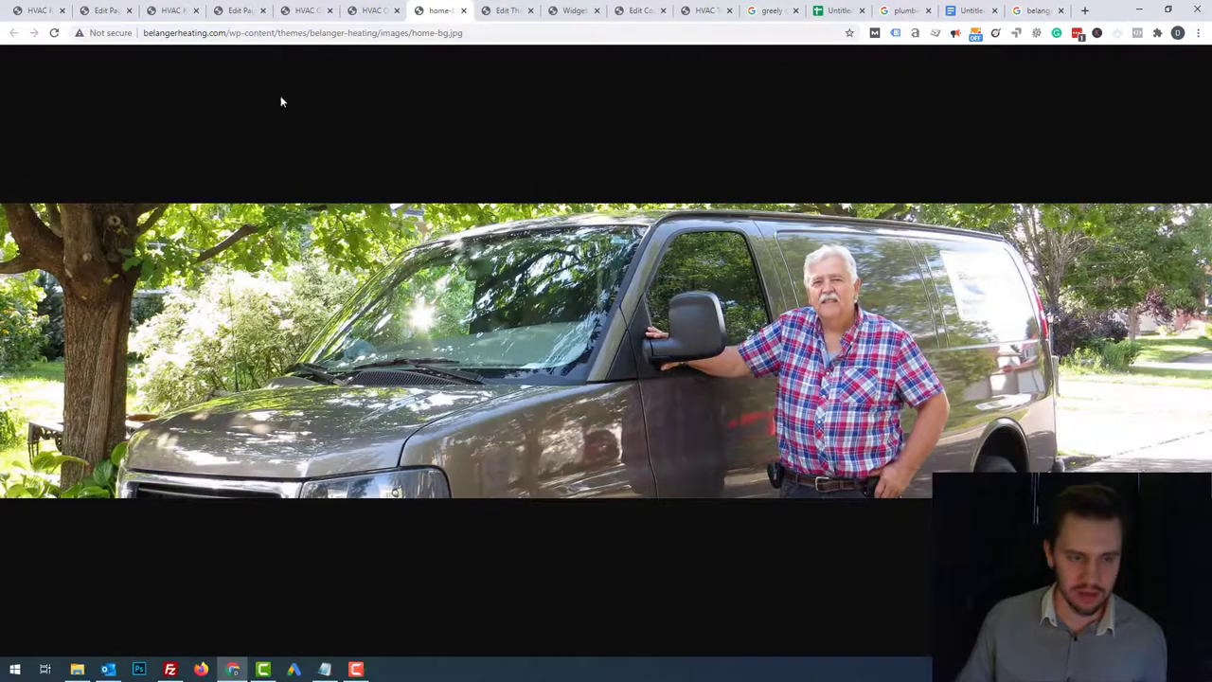
- Copy the furnace image above the closing paragraphs on the Kanata service-area page
left_click(171, 9)
scroll(355, 199, "up", 3)
scroll(355, 199, "down", 1)
right_click(353, 195)
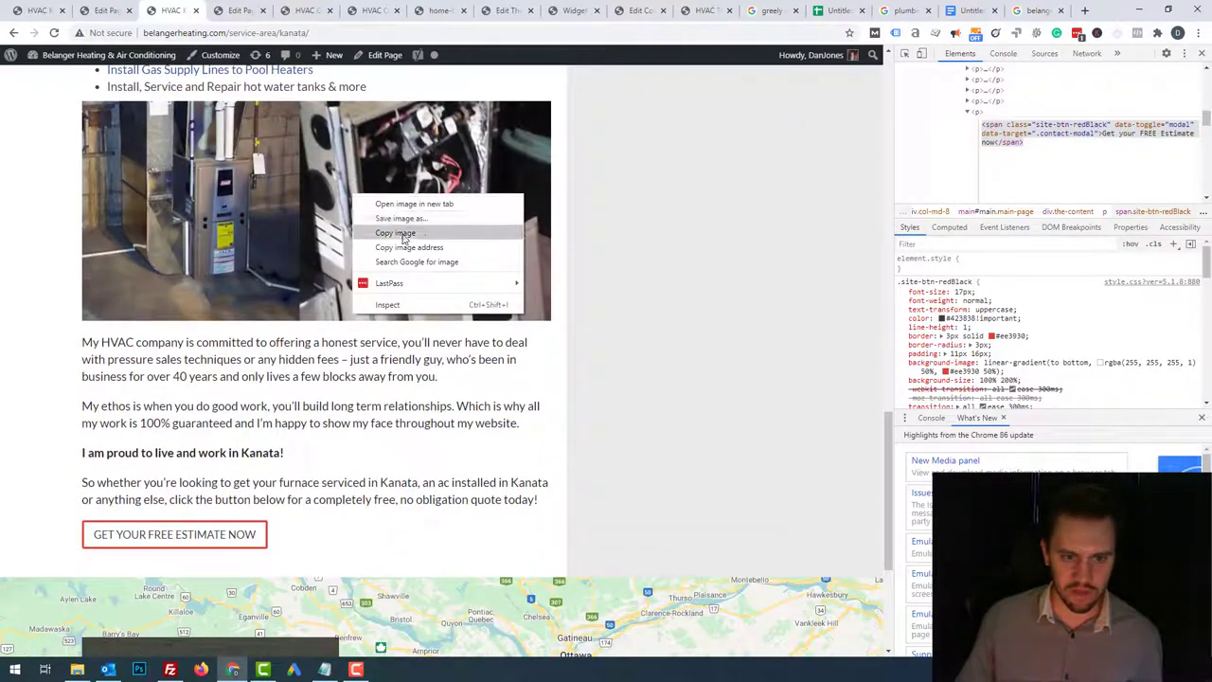
left_click(403, 236)
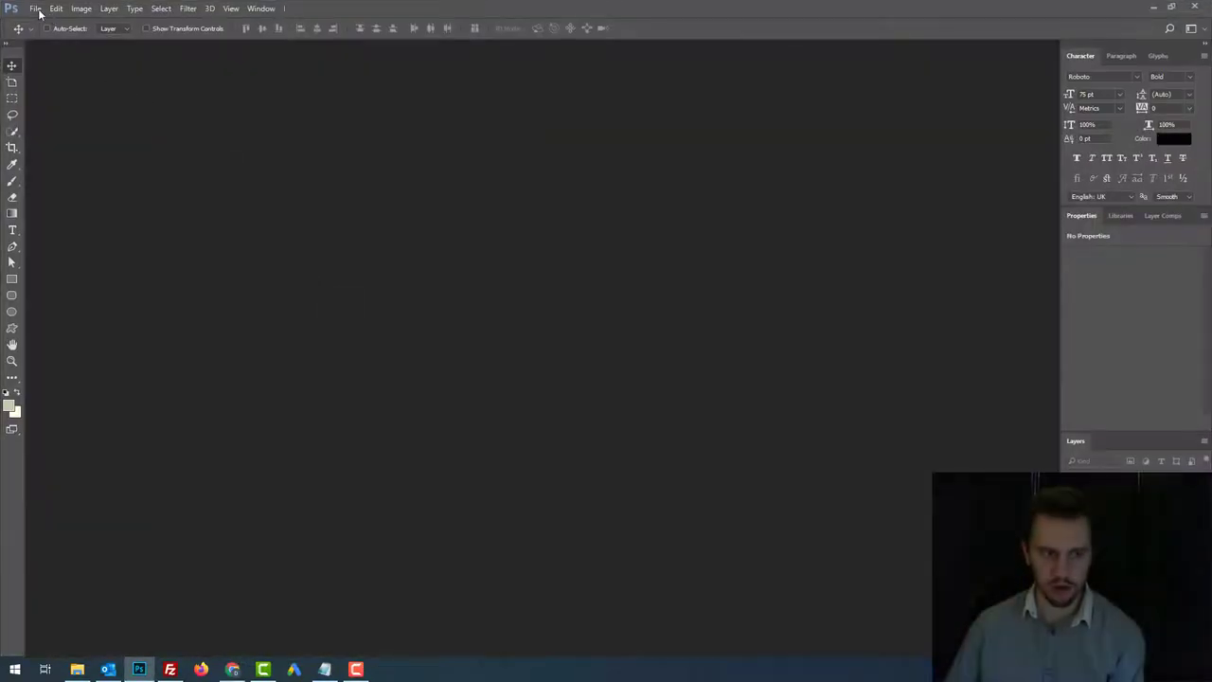
- Create a new 744 x 349 px Photoshop document at 72 ppi from the clipboard preset
left_click(36, 9)
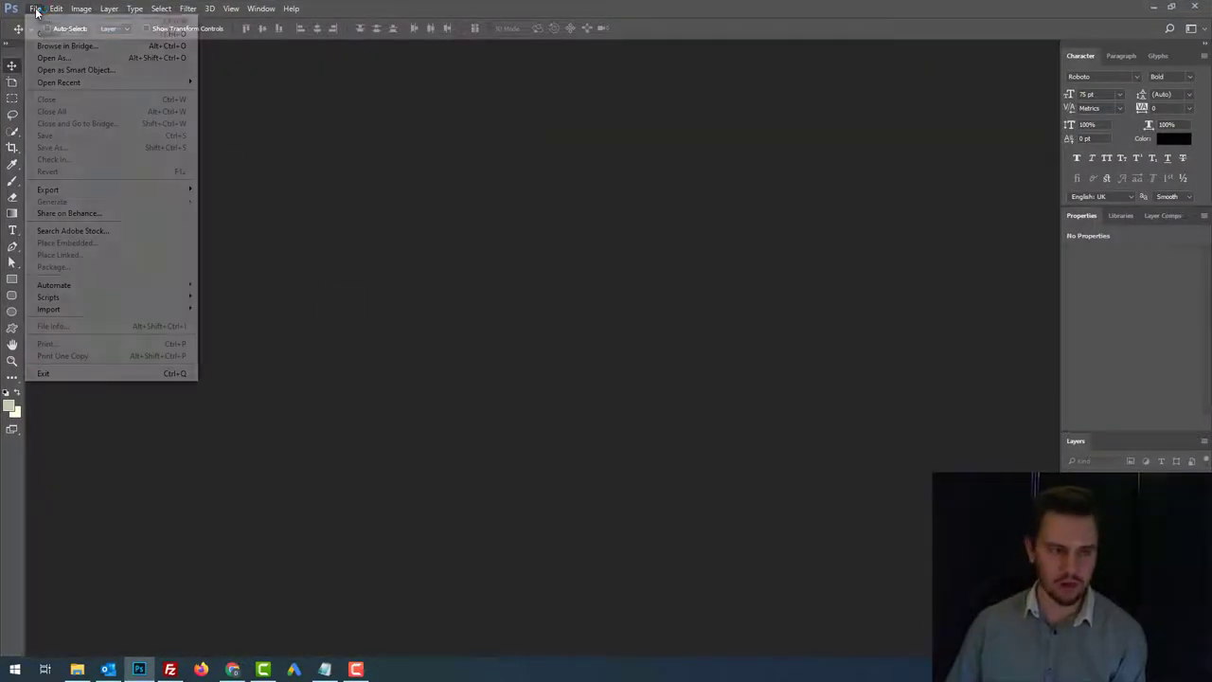
left_click(57, 26)
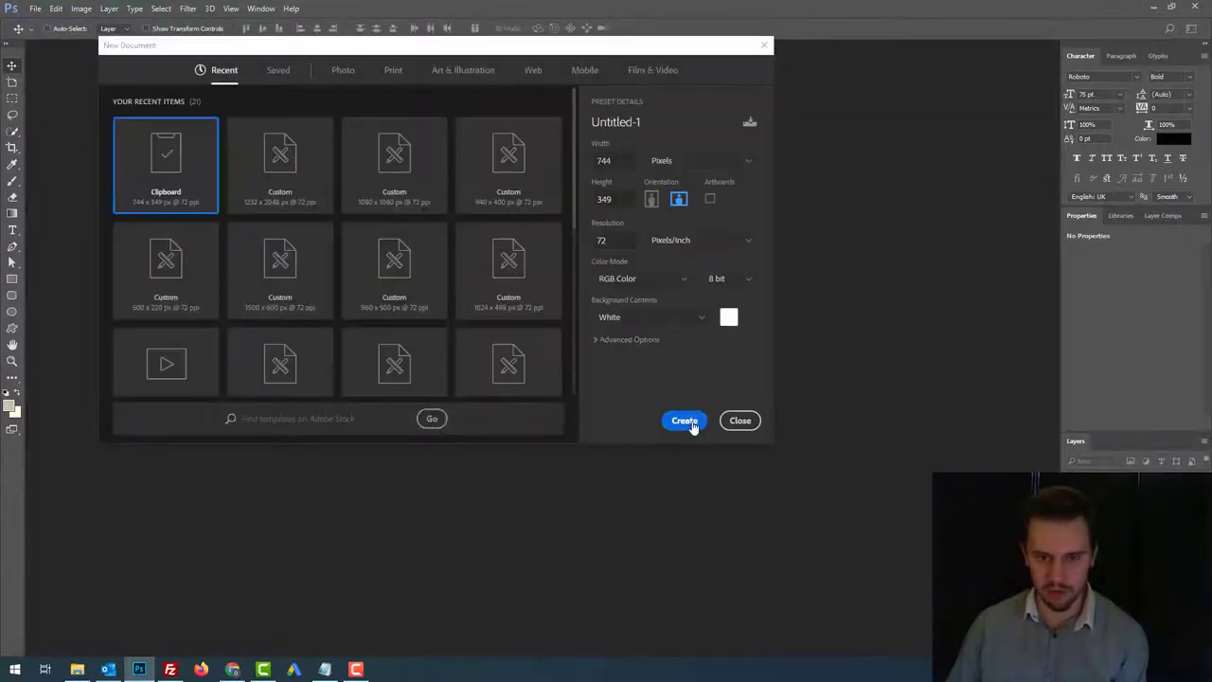
left_click(690, 423)
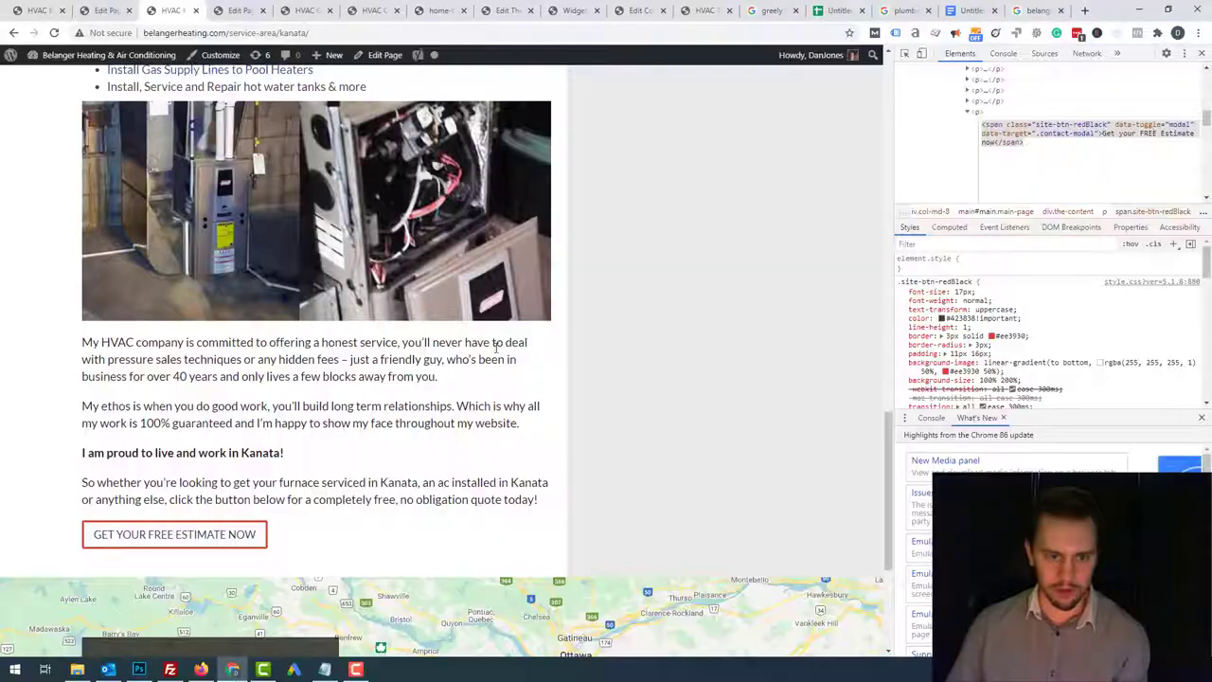
- Return to Chrome, find the open home-bg.jpg photo of the man beside the van, and copy the image
scroll(752, 230, "up", 5)
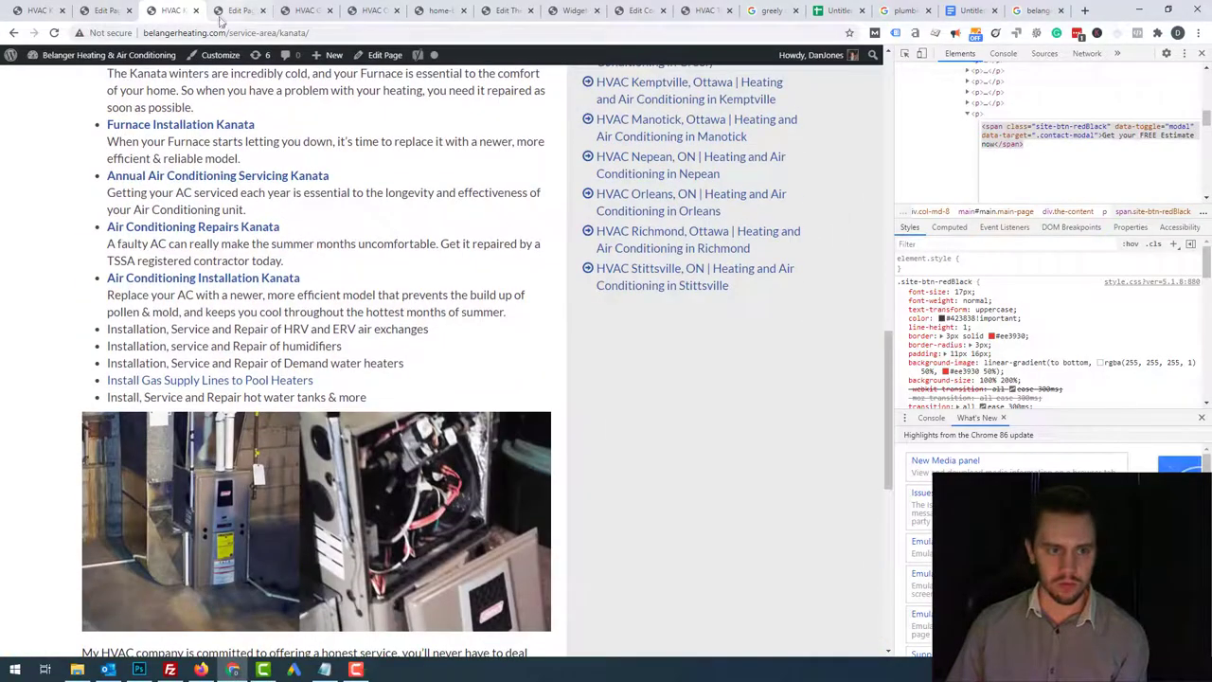
left_click(706, 11)
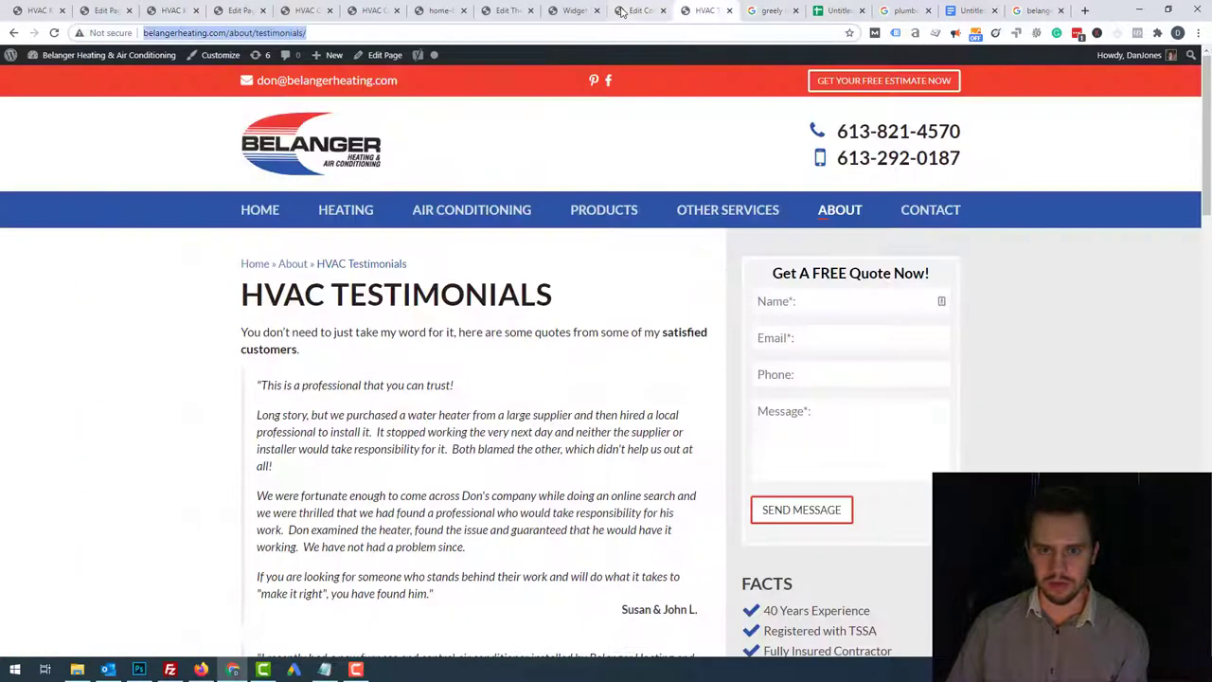
left_click(622, 10)
left_click(568, 10)
left_click(417, 10)
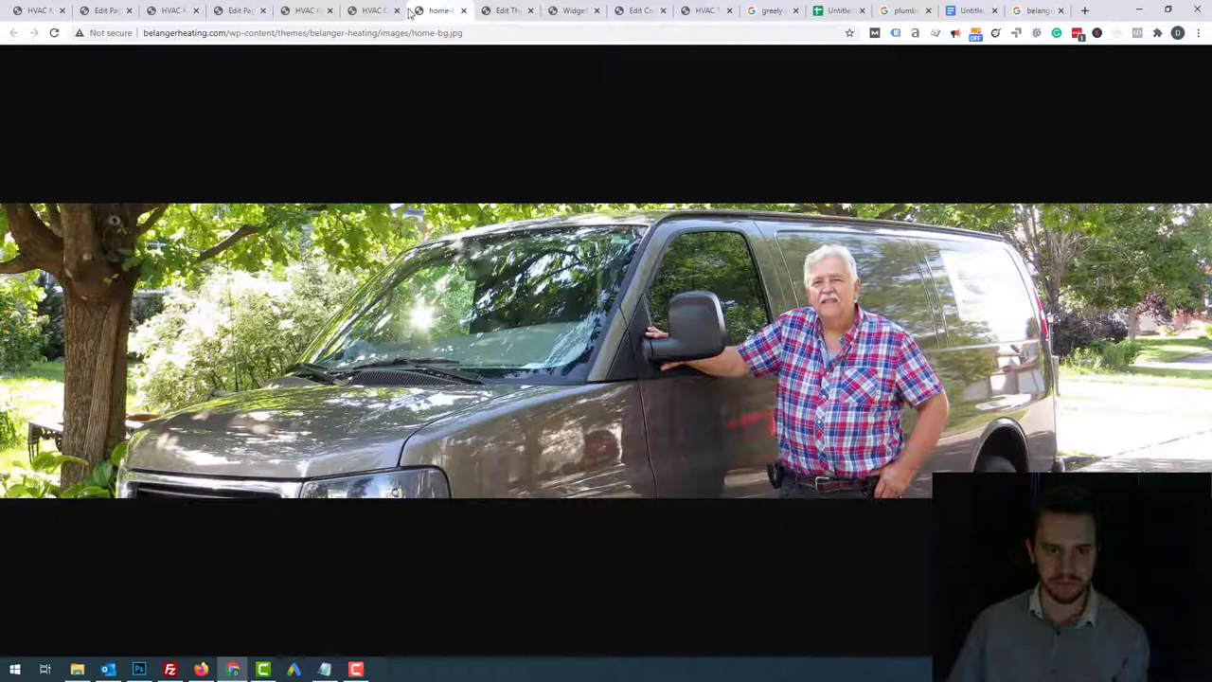
right_click(468, 342)
left_click(519, 388)
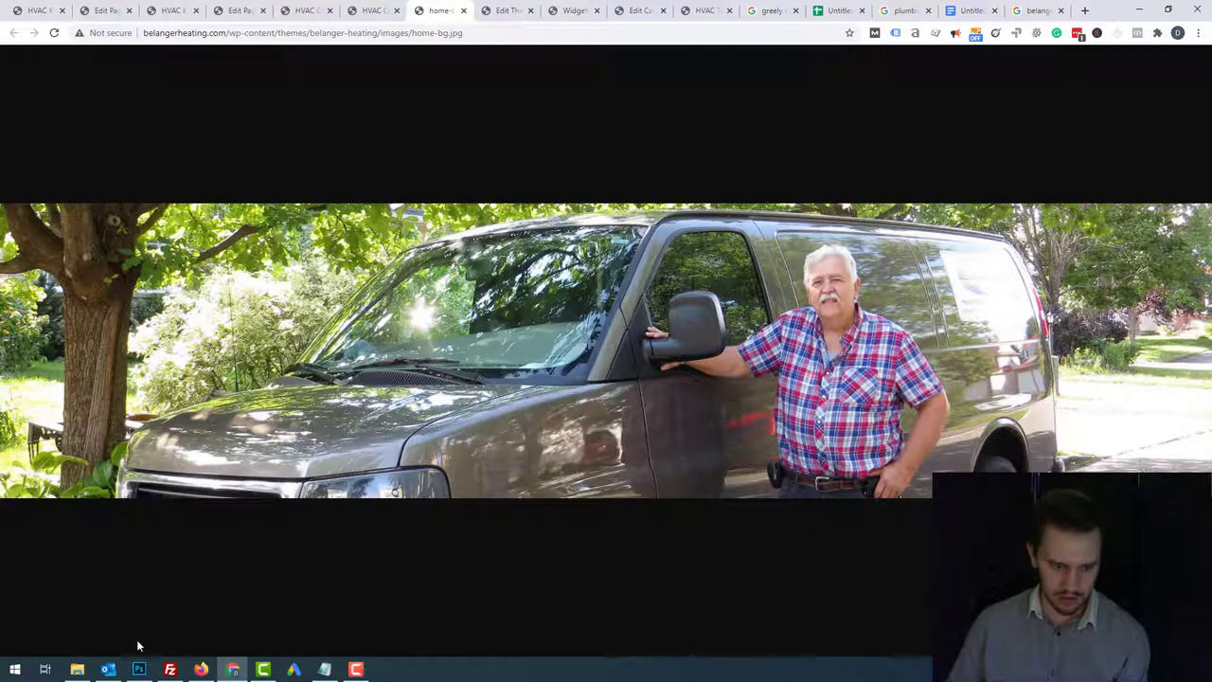
- Paste the van photo into the new Photoshop document and scale it to about 76%
left_click(138, 669)
key("ctrl+v")
left_click_drag(1032, 379, 568, 379)
key("ctrl+t")
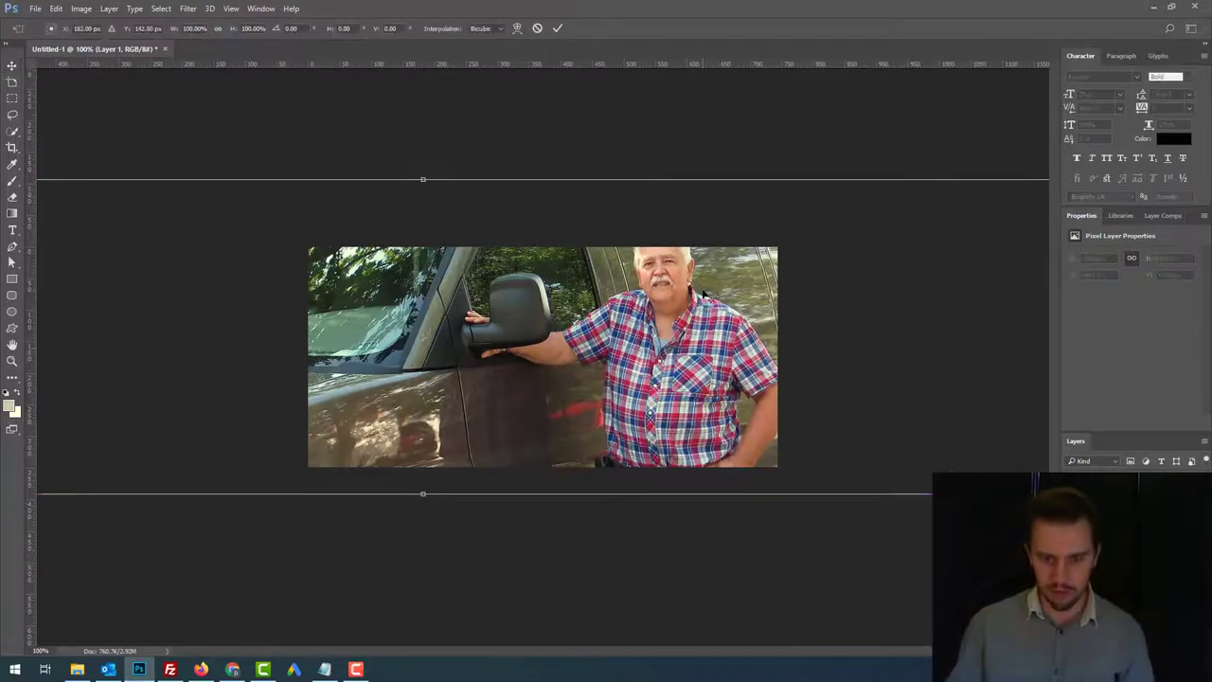
key("ctrl+0")
left_click_drag(842, 256, 755, 276)
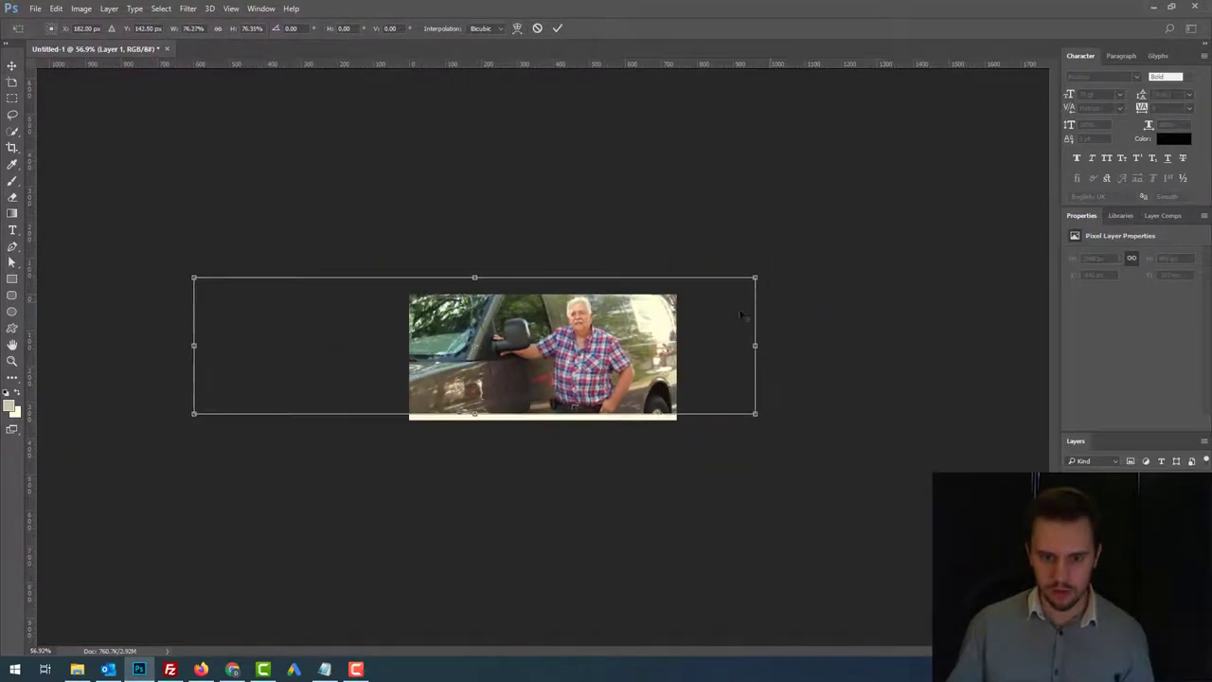
- Position the scaled photo with the man near the canvas centre and a thin strip free below it, and apply the transform
left_click_drag(691, 336, 697, 351)
scroll(696, 350, "up", 4)
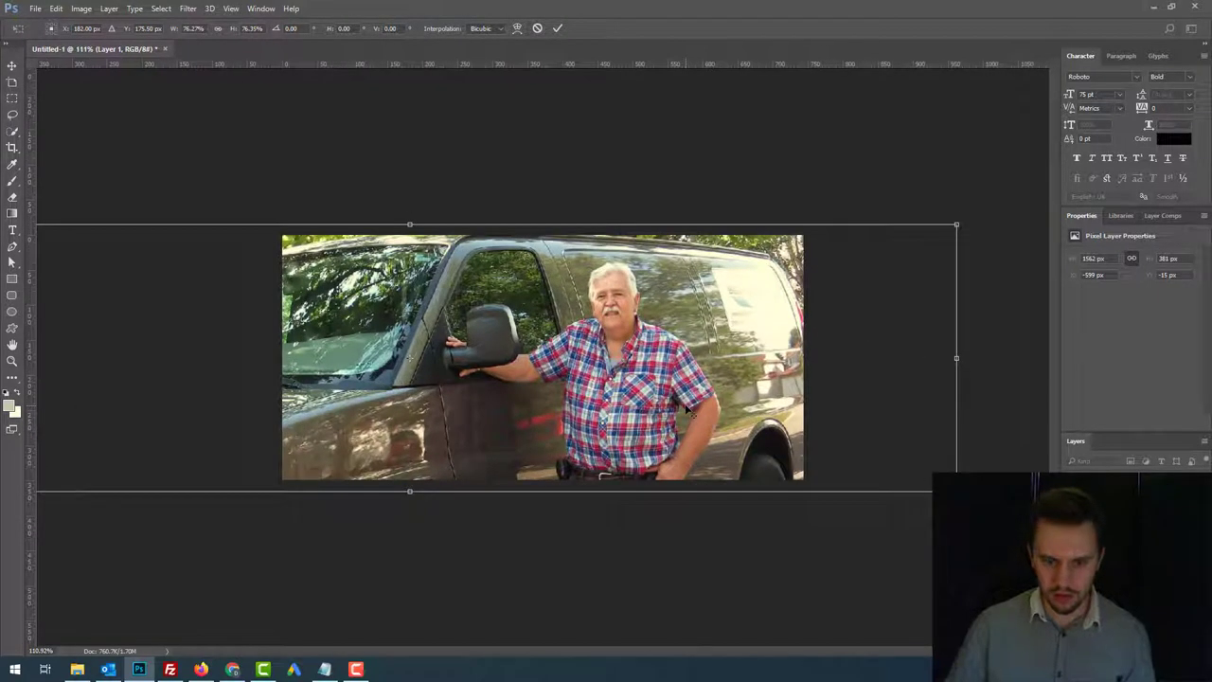
key("shift+Up")
key("shift+Up")
key("shift+Up")
key("shift+Left")
key("shift+Left")
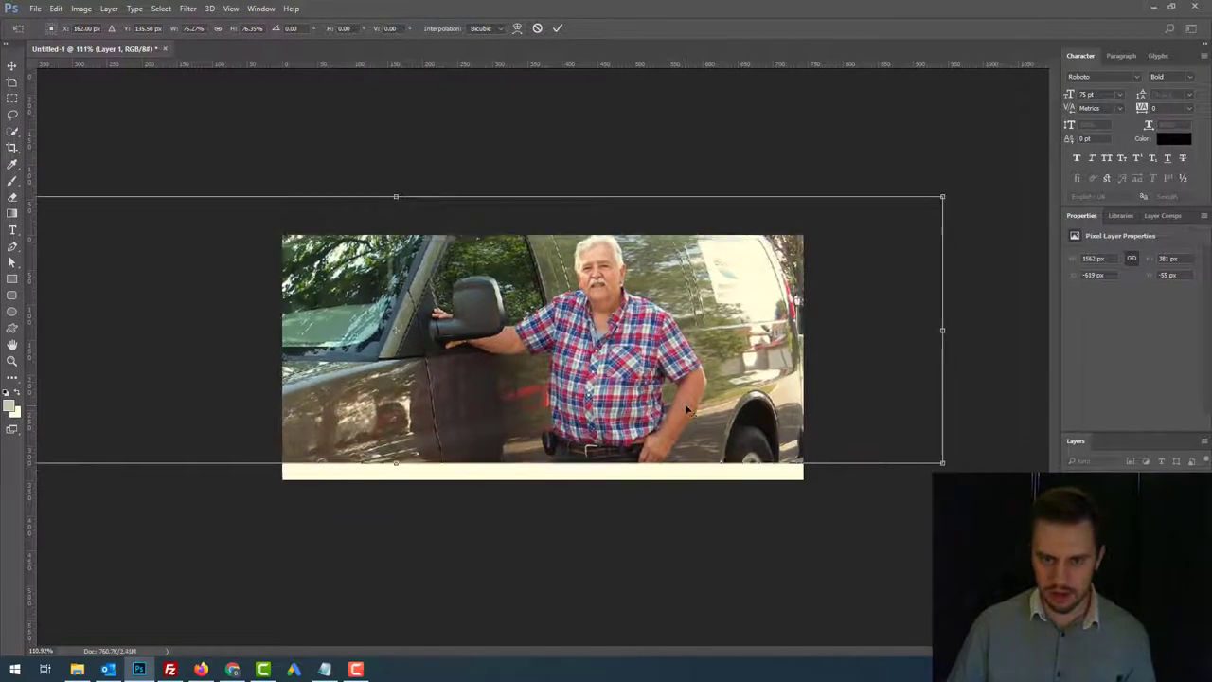
key("shift+Left")
key("shift+Left")
key("shift+Left")
key("shift+Left")
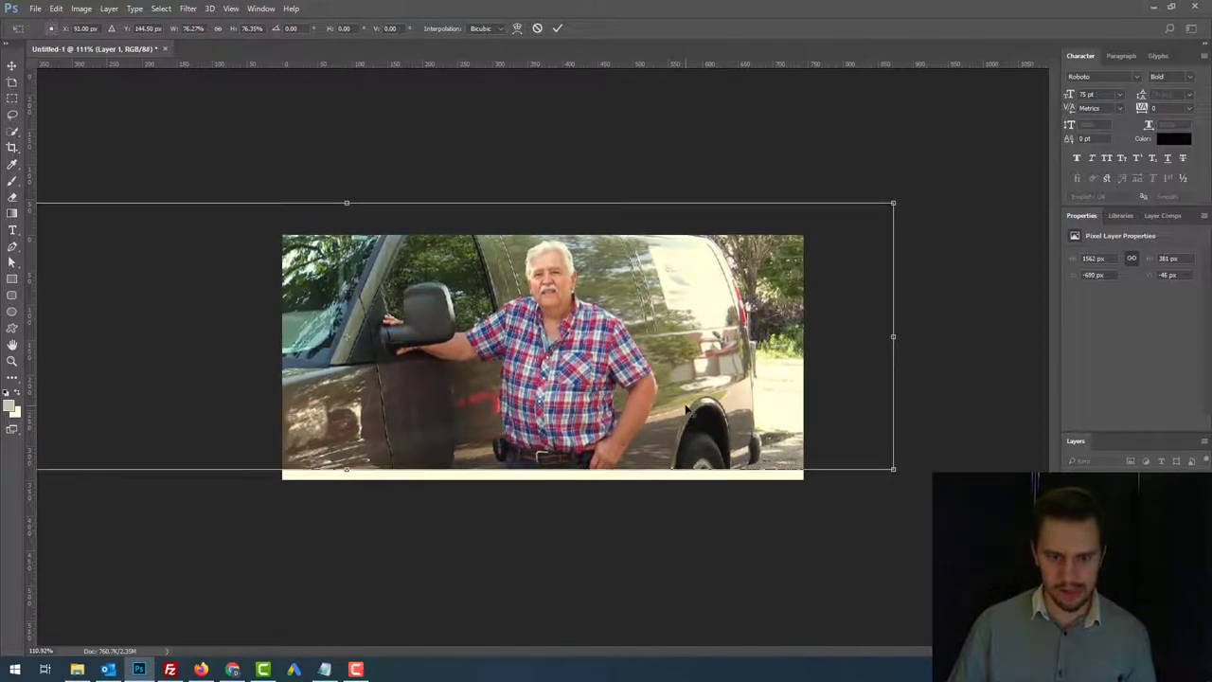
key("Return")
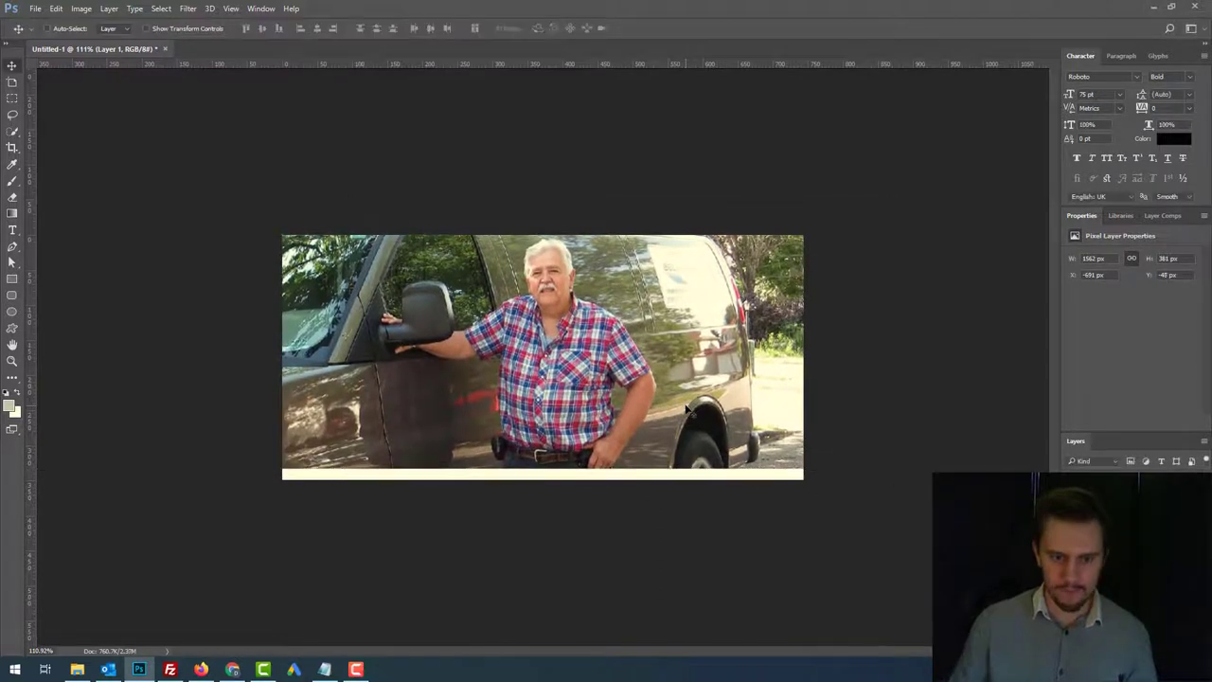
- Switch to Chrome and copy the background colour f03f2e from the CSS of the Kanata page's red top bar
left_click(11, 279)
left_click(201, 669)
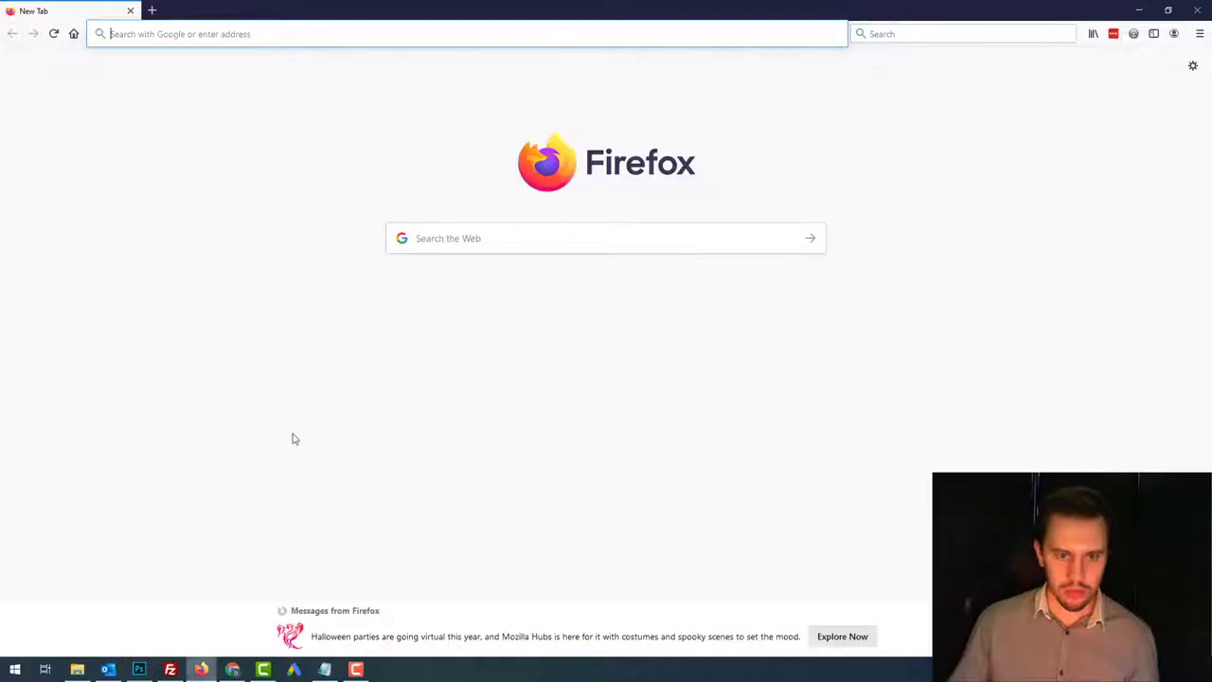
left_click(232, 670)
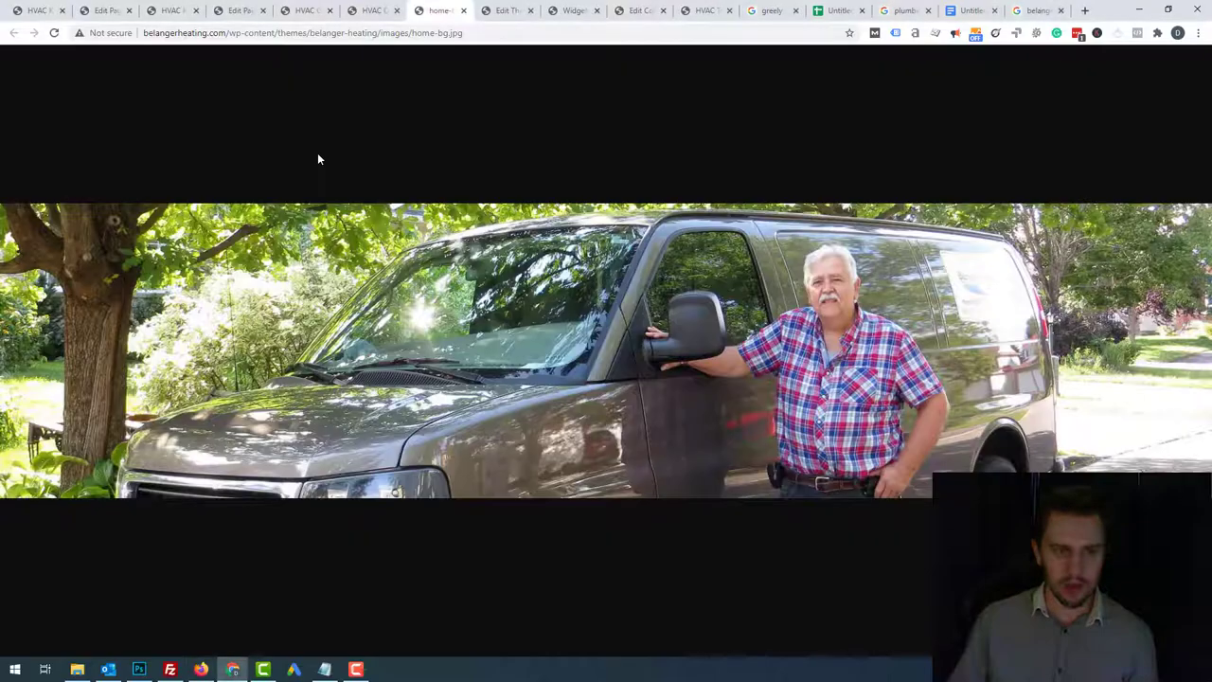
left_click(171, 10)
scroll(483, 585, "up", 10)
scroll(483, 584, "down", 3)
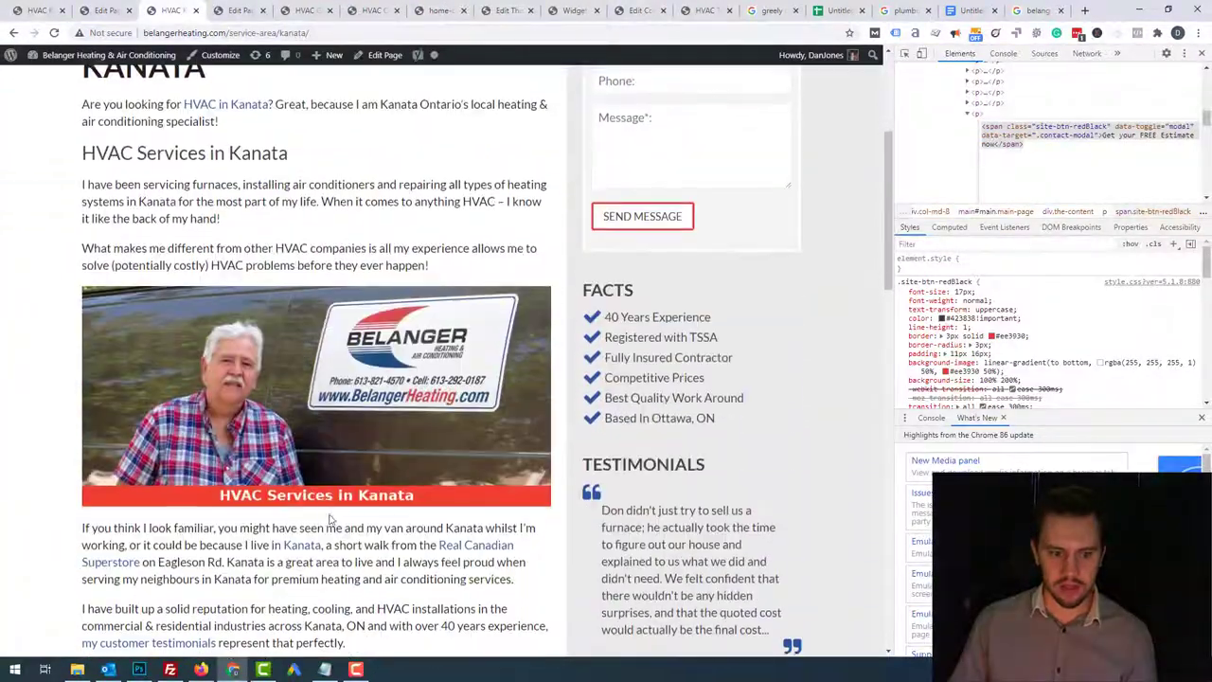
scroll(500, 471, "up", 5)
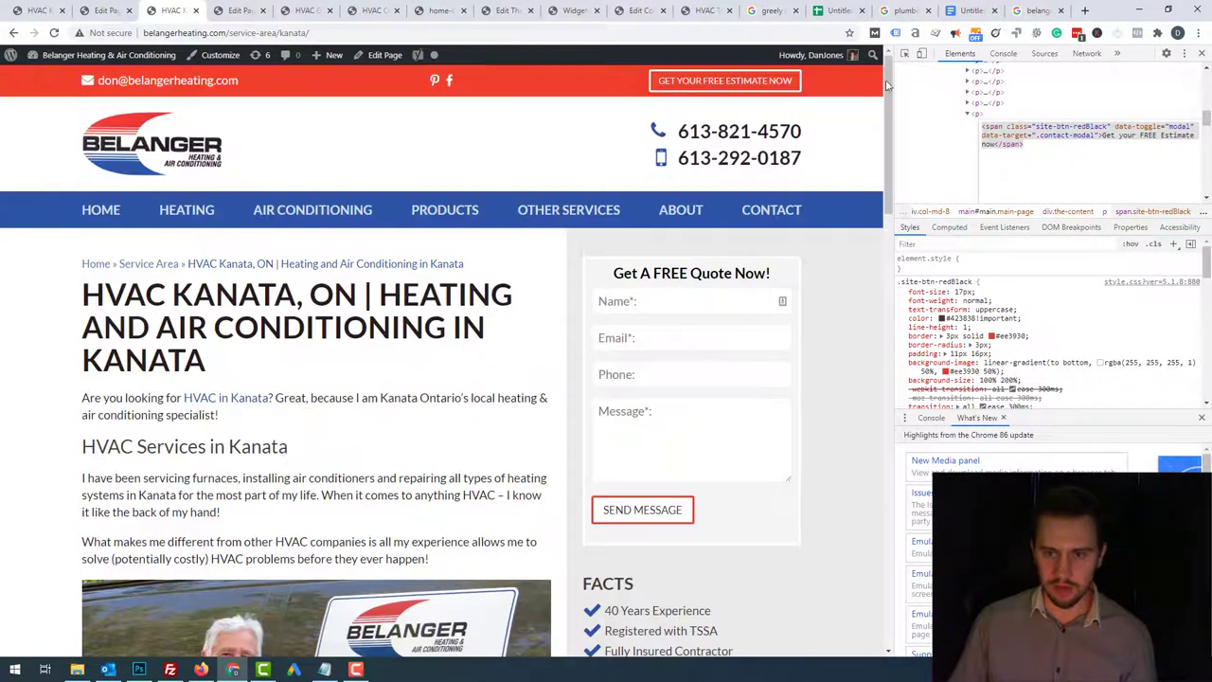
scroll(1042, 133, "up", 5)
left_click(985, 132)
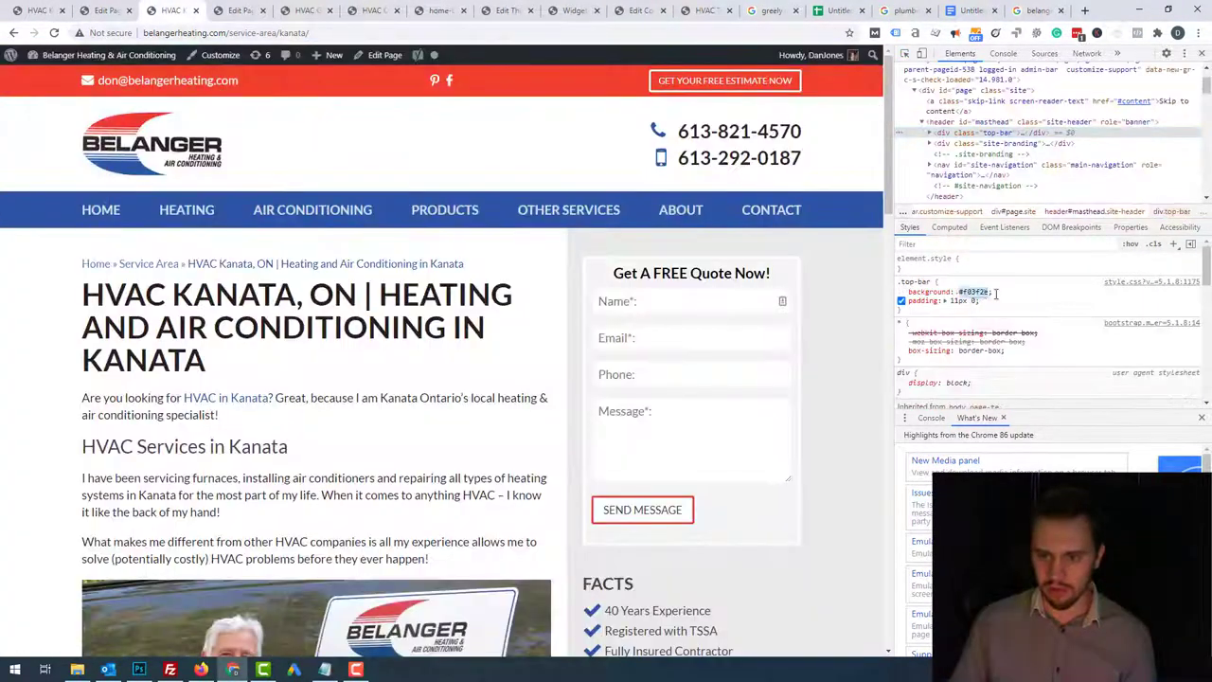
left_click(990, 293)
key("ctrl+c")
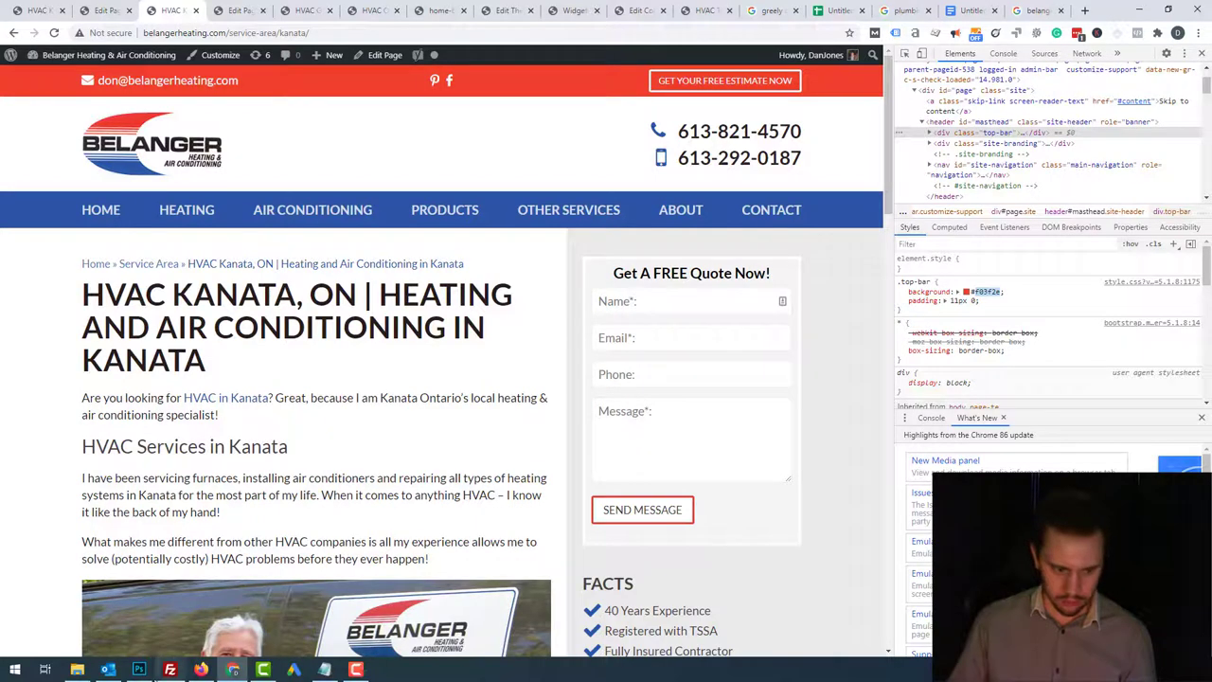
- In Photoshop, draw a rectangle about 1084 x 160 px across the canvas's lower edge and fill it with f03f2e
left_click(139, 670)
left_click_drag(126, 469, 886, 580)
double_click(1010, 478)
key("ctrl+v")
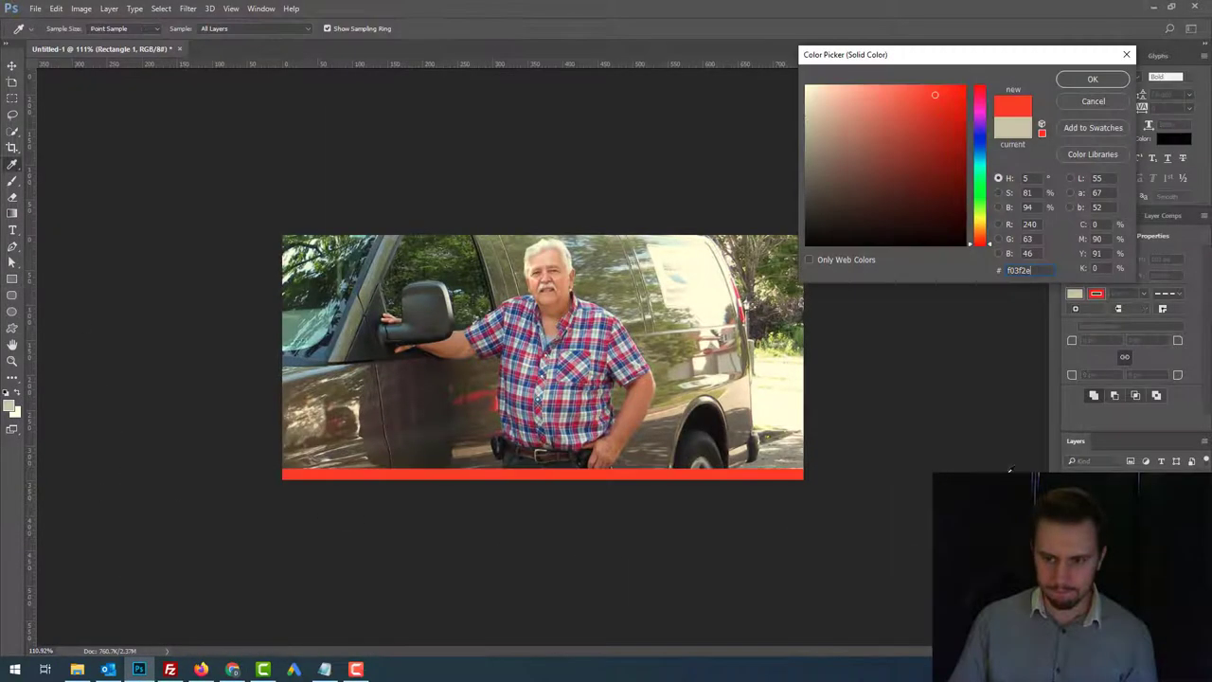
left_click(1089, 81)
- Move the red rectangle up to Y 293 px so it forms a taller banner along the photo's lower edge
left_click(22, 68)
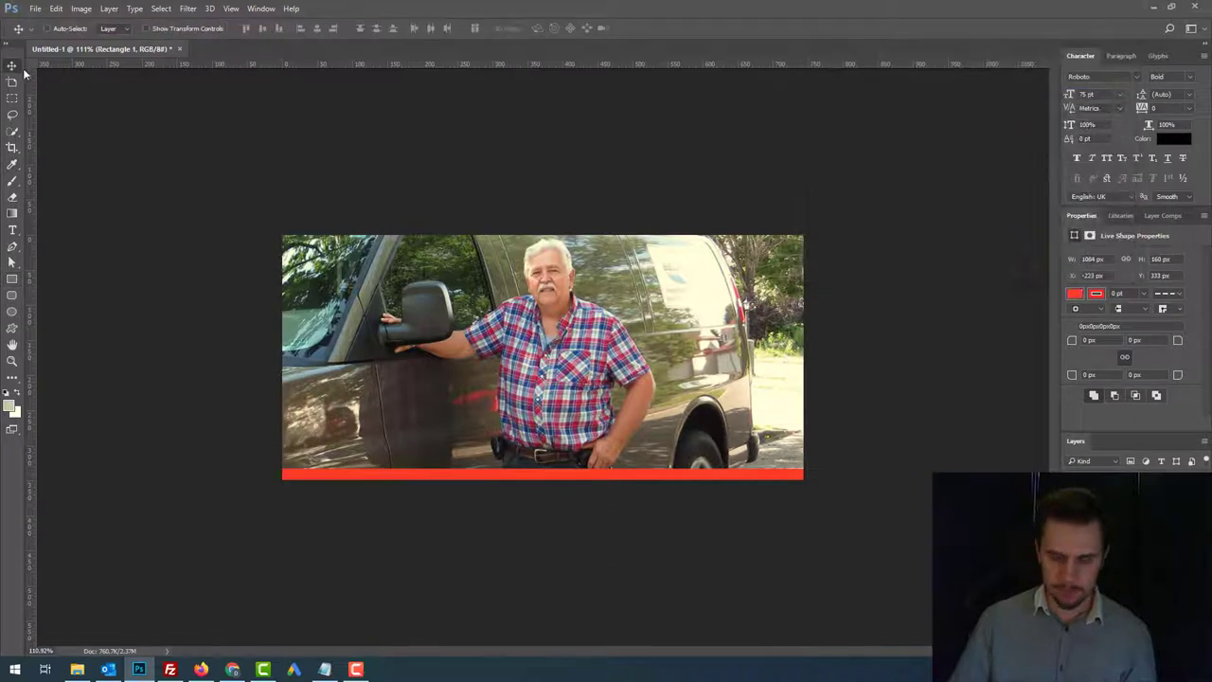
key("shift+Up")
key("shift+Up")
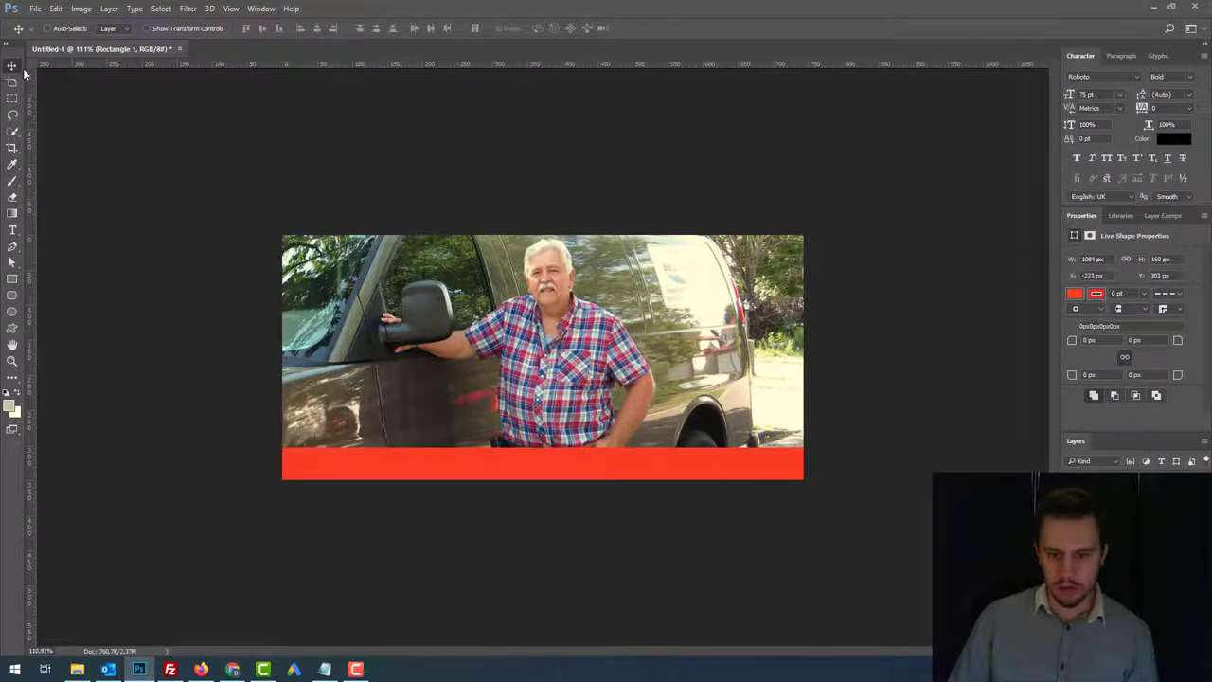
key("shift+Up")
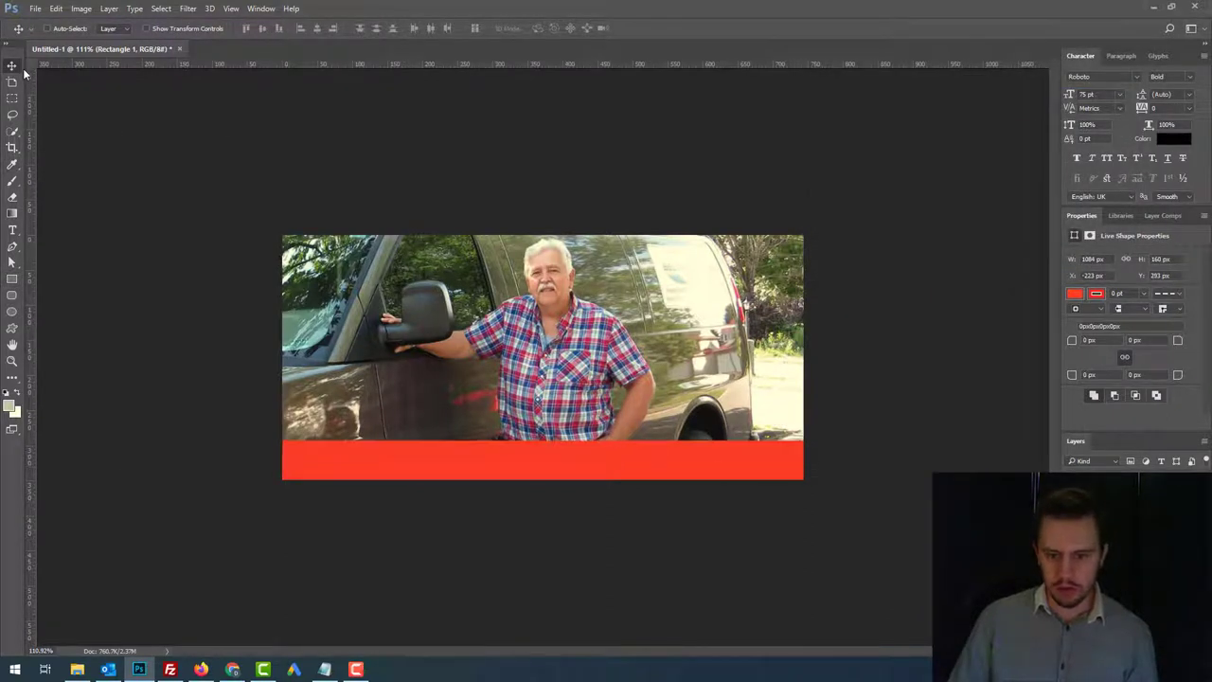
- Add a text box over the photo's lower part reading "HVAC Services in Greely" in the light swatch colour
left_click(11, 230)
left_click(18, 392)
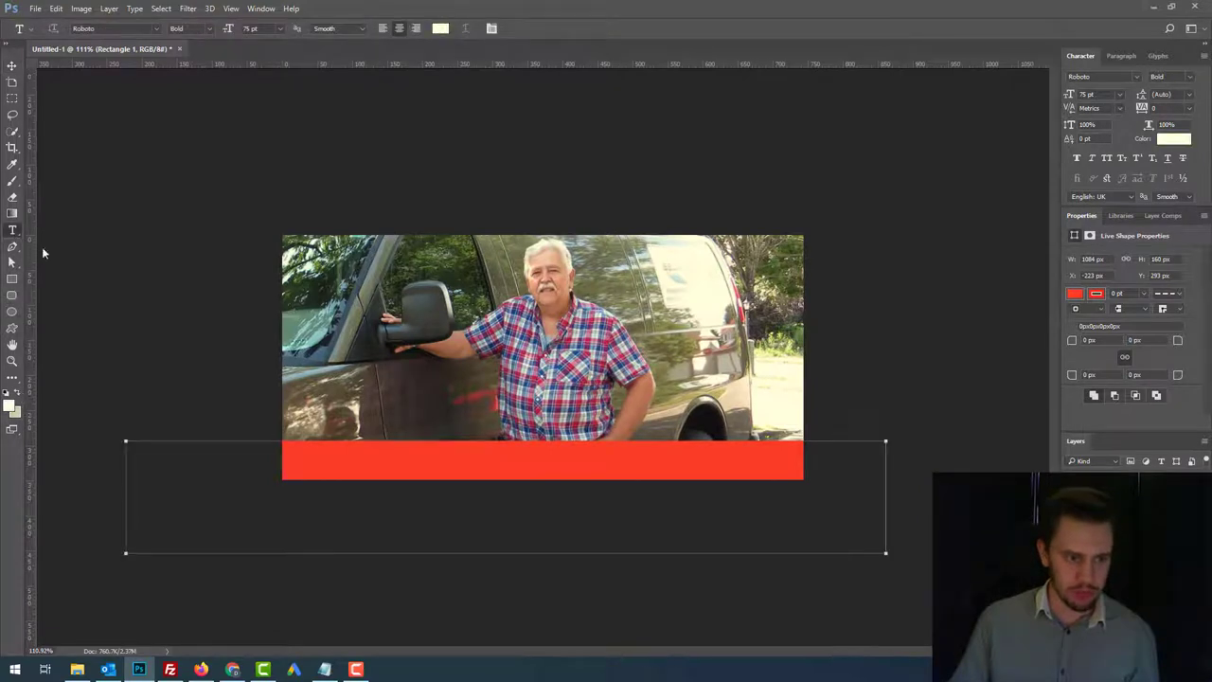
left_click_drag(389, 375, 693, 482)
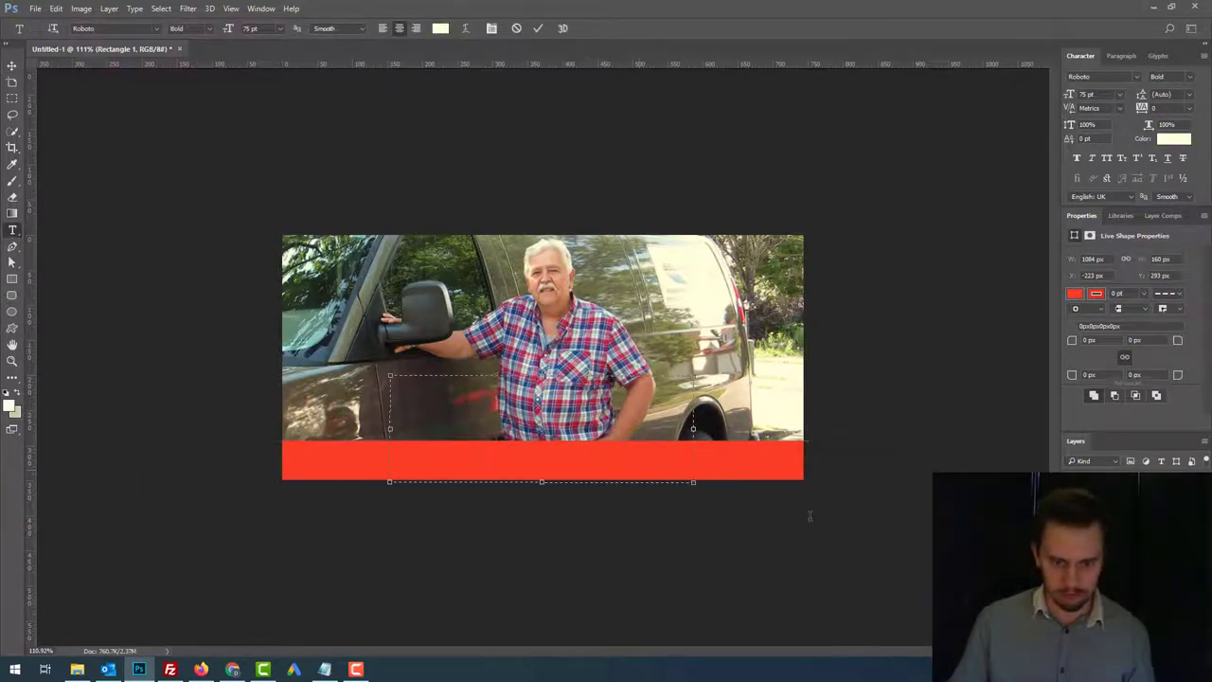
type("HVAC")
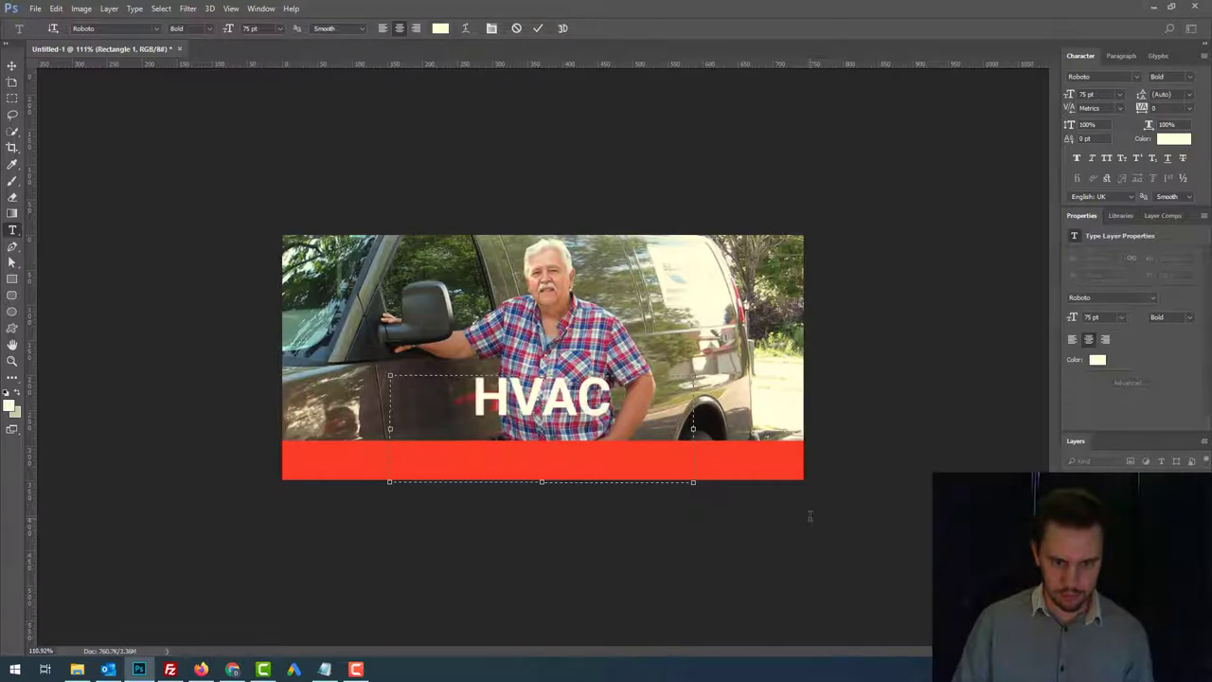
type(" Service")
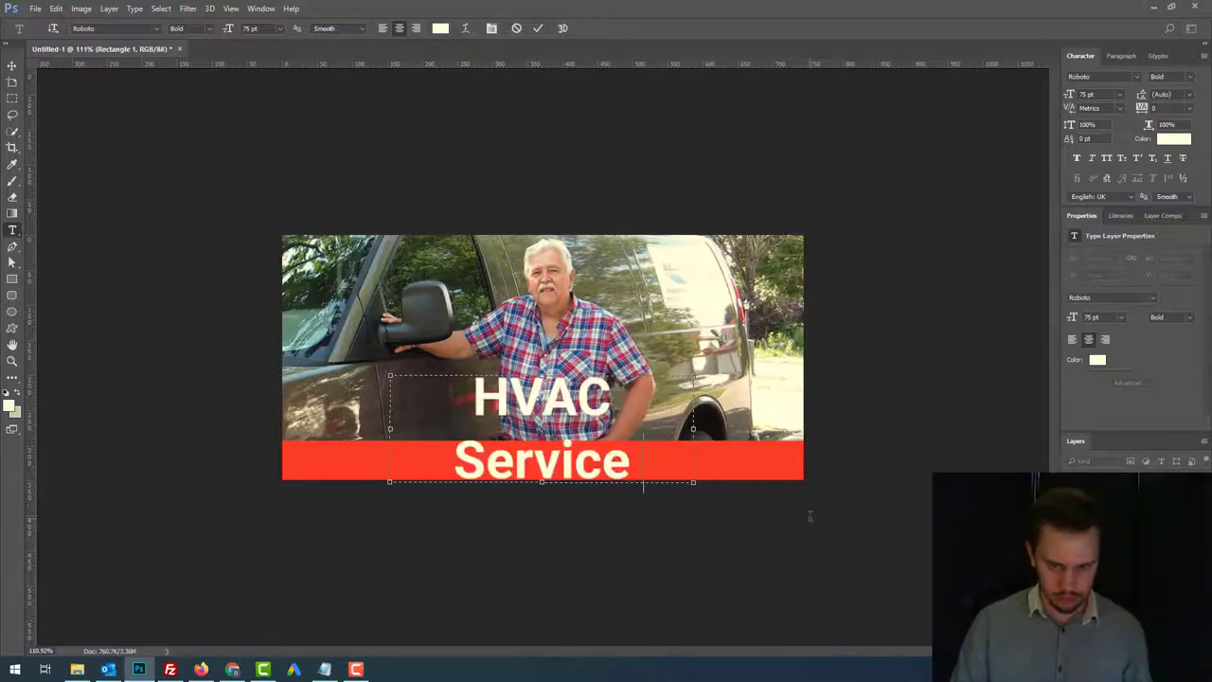
type("s in")
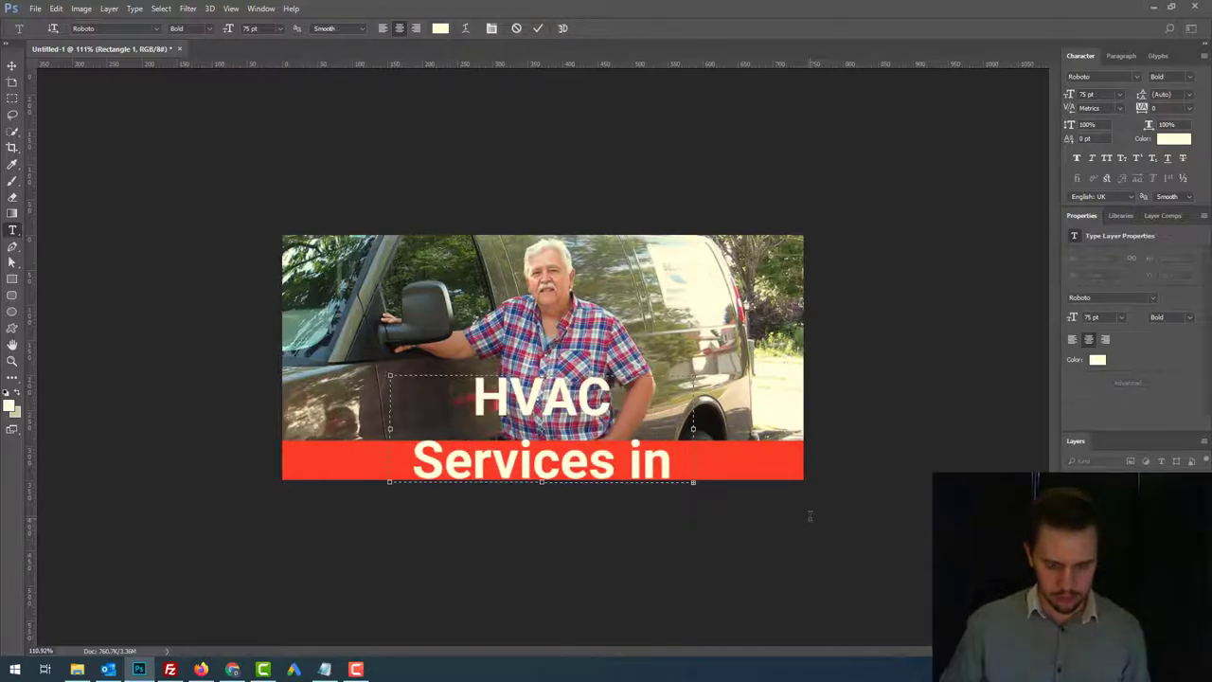
- Set the caption text to 35 pt and widen its text box to about 591 px, reaching the canvas's right edge
key("ctrl+a")
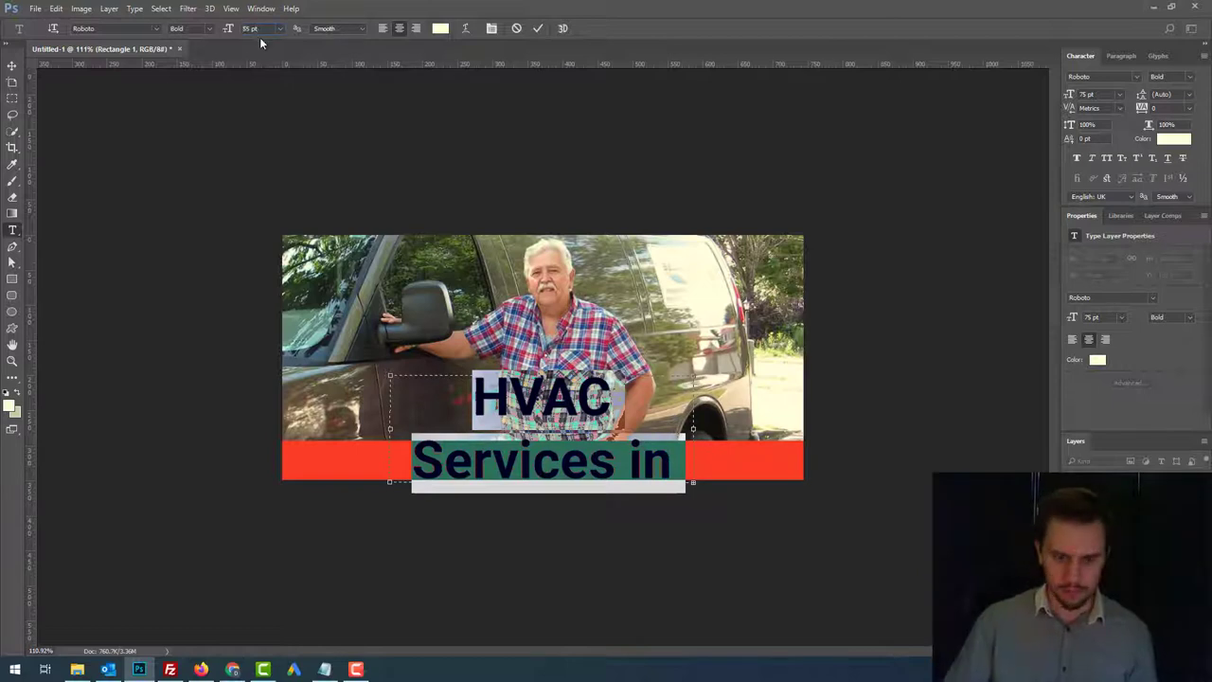
key("shift+Down")
key("shift+Down")
key("shift+Down")
key("shift+Down")
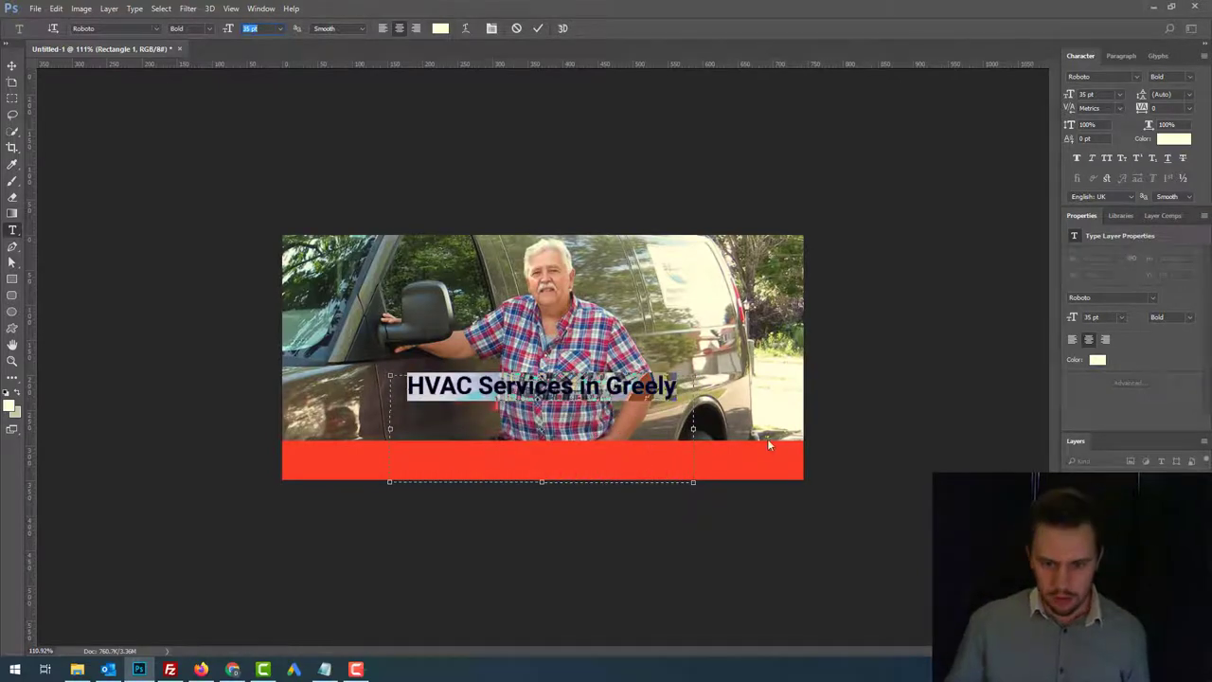
left_click_drag(693, 431, 804, 431)
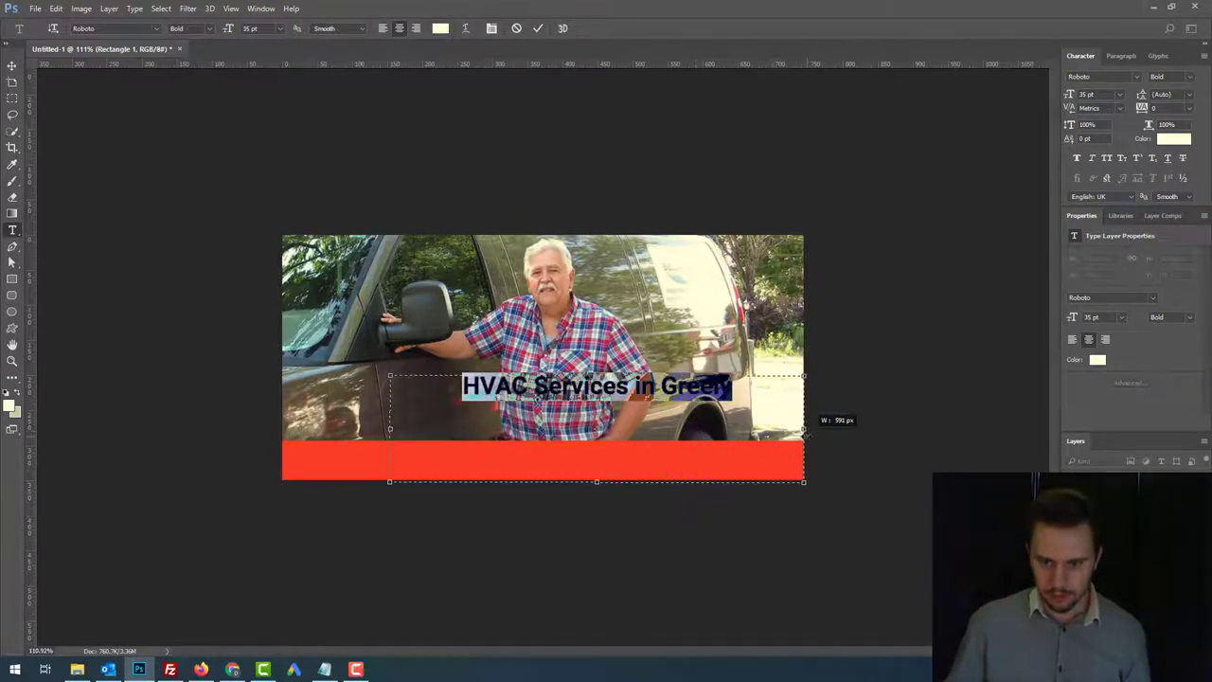
- Extend the caption's text box to the canvas's left edge, about 744 px wide, and move it onto the red banner at Y 302 px
left_click_drag(389, 429, 282, 429)
left_click(11, 65)
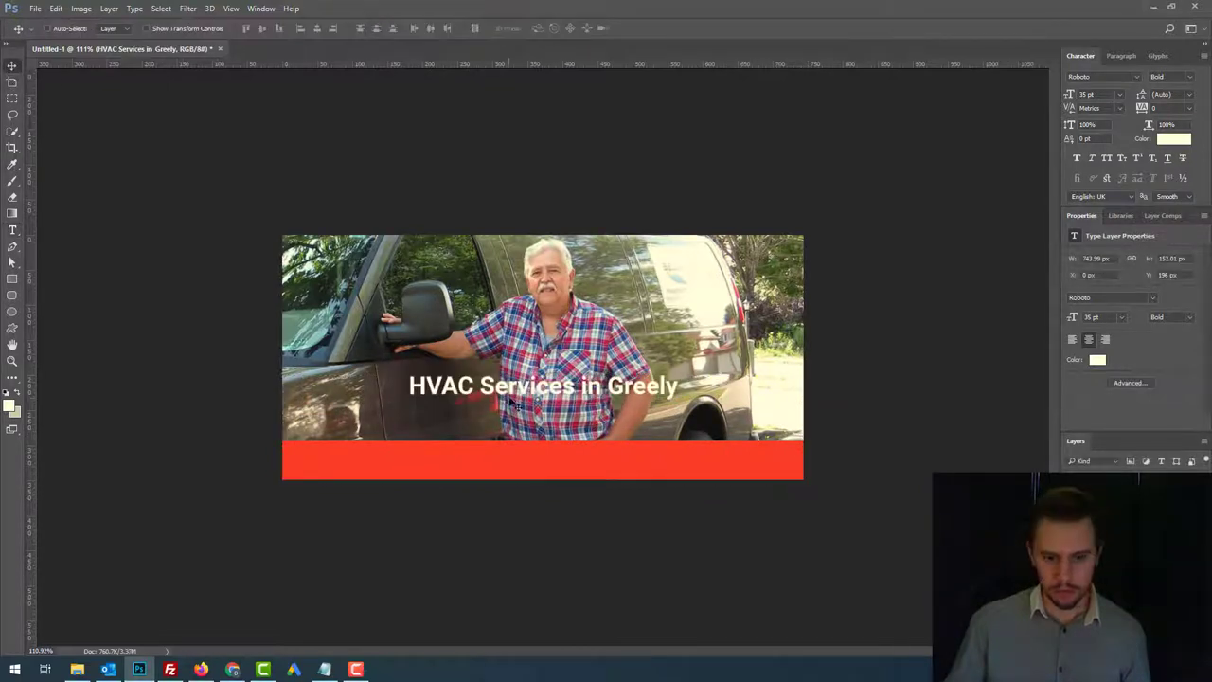
left_click_drag(516, 407, 515, 469)
key("Down")
key("Down")
key("Down")
key("Down")
key("Down")
key("Down")
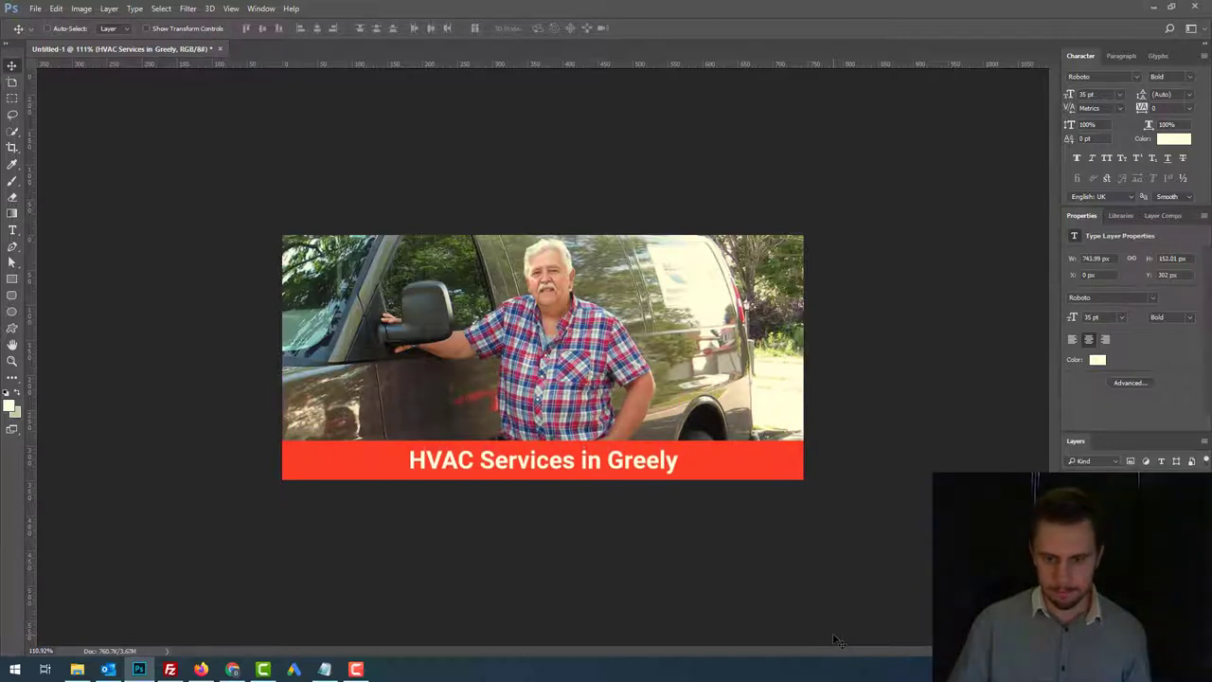
key("ctrl+minus")
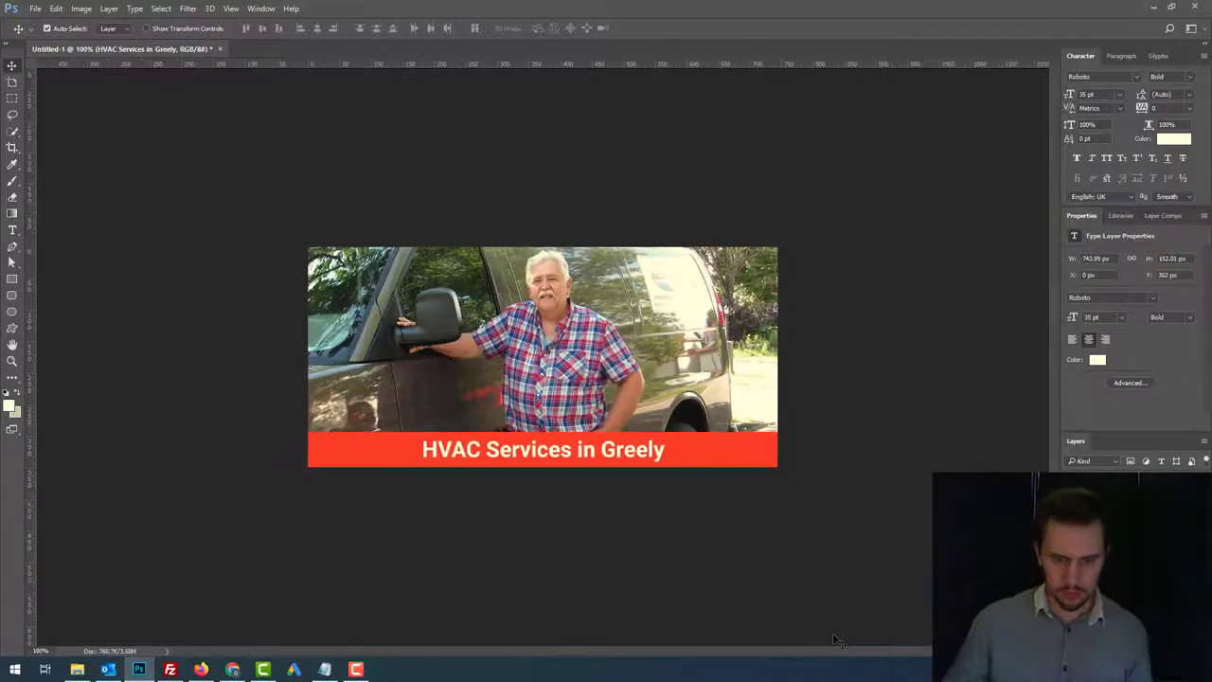
- Select the whole "HVAC Services in Greely" caption and copy its text
key("t")
key("Return")
key("ctrl+c")
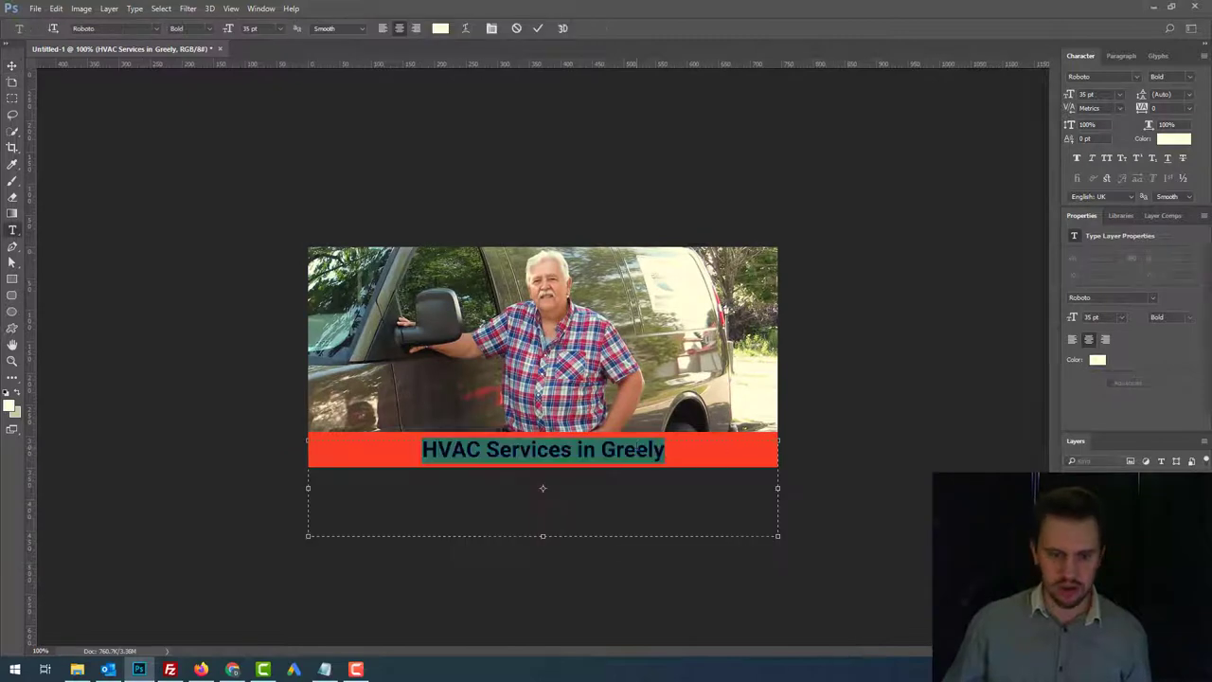
left_click(47, 7)
left_click(47, 8)
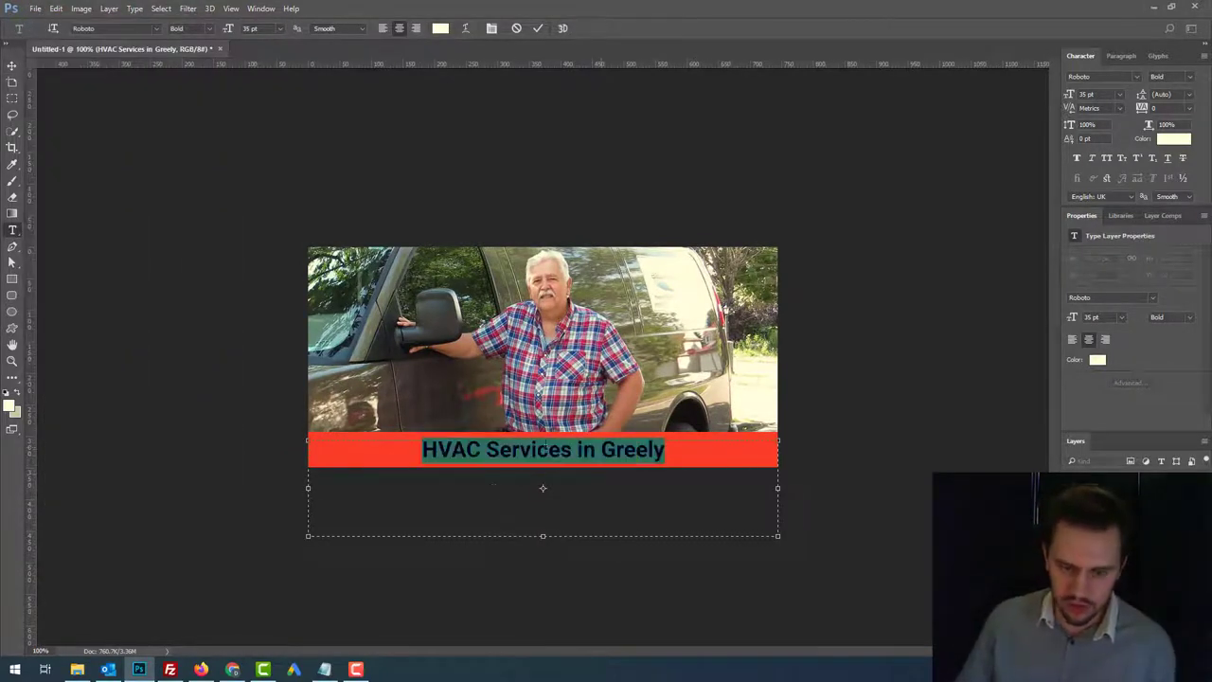
- In the WordPress page editor, set the banner image's alt text to "HVAC Services in Greely" and update the page
left_click(367, 669)
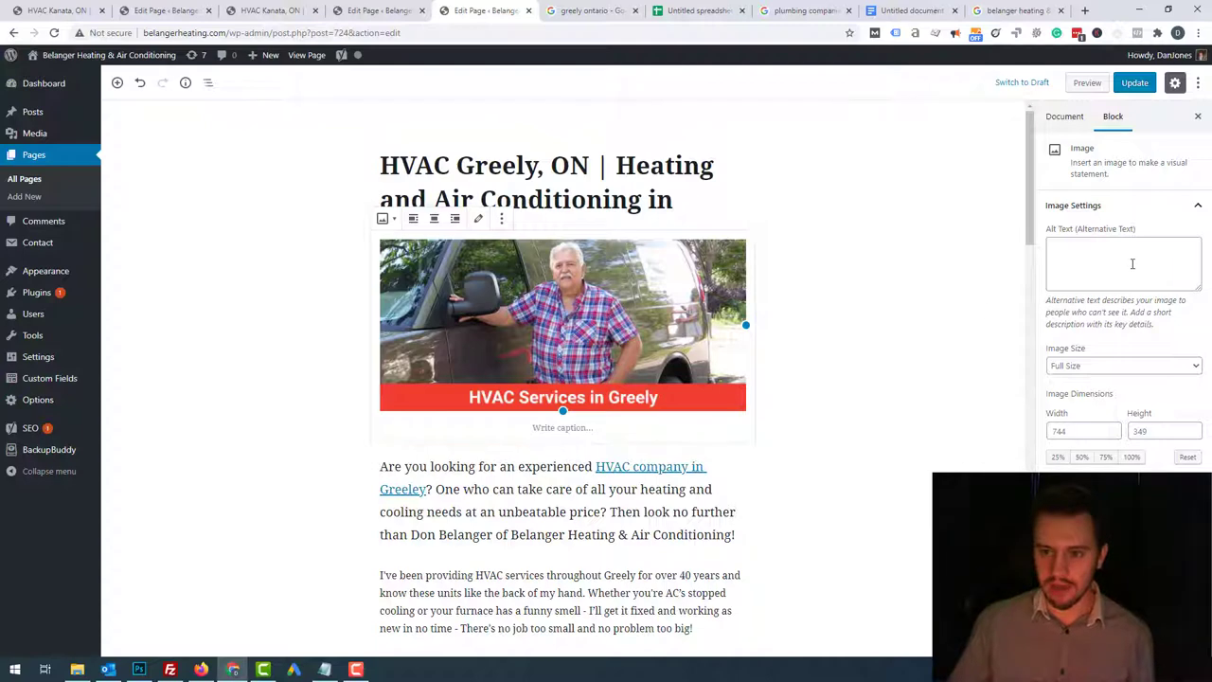
left_click(1057, 253)
key("ctrl+v")
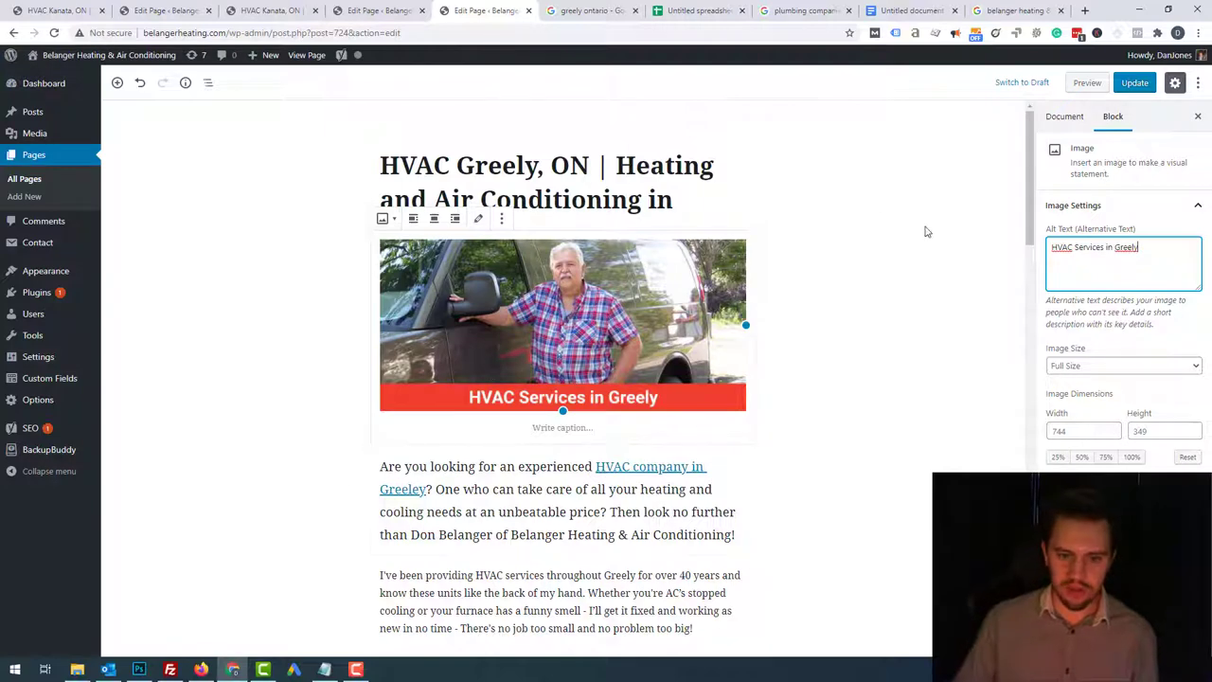
left_click(1132, 89)
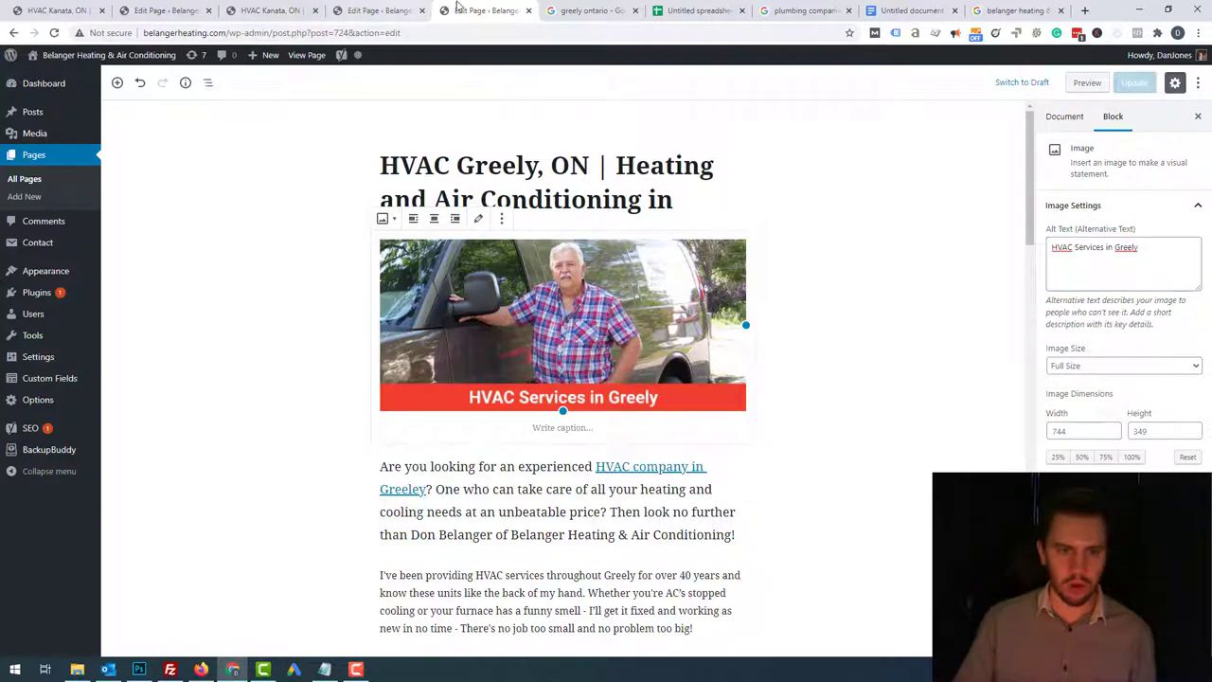
- Open the live Greely page in a new tab and review its banner image, quote form and service content
middle_click(309, 54)
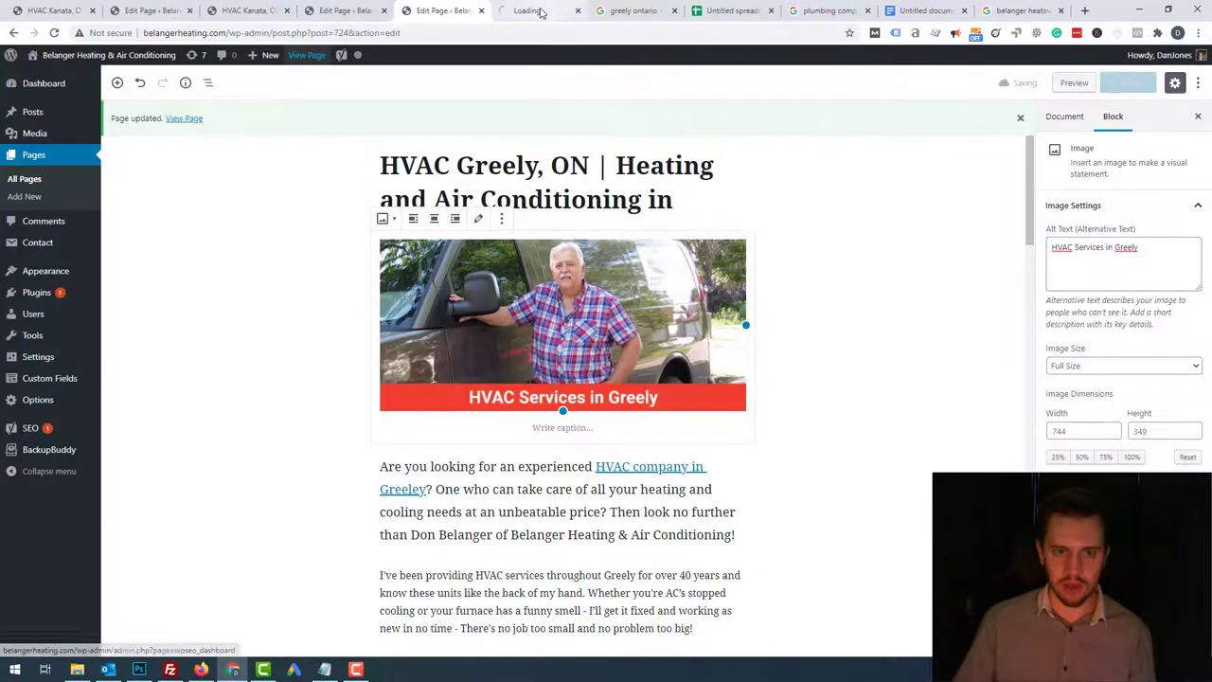
left_click(541, 11)
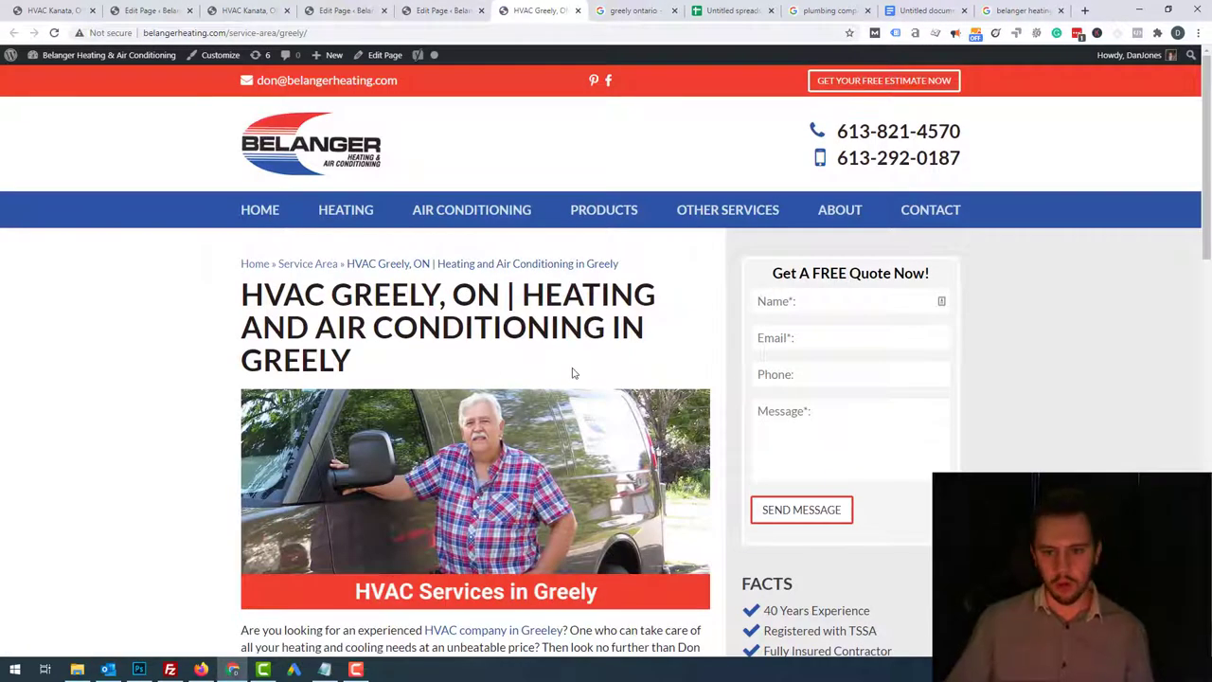
scroll(572, 373, "down", 1)
scroll(558, 435, "up", 1)
scroll(473, 455, "down", 1)
scroll(330, 504, "up", 1)
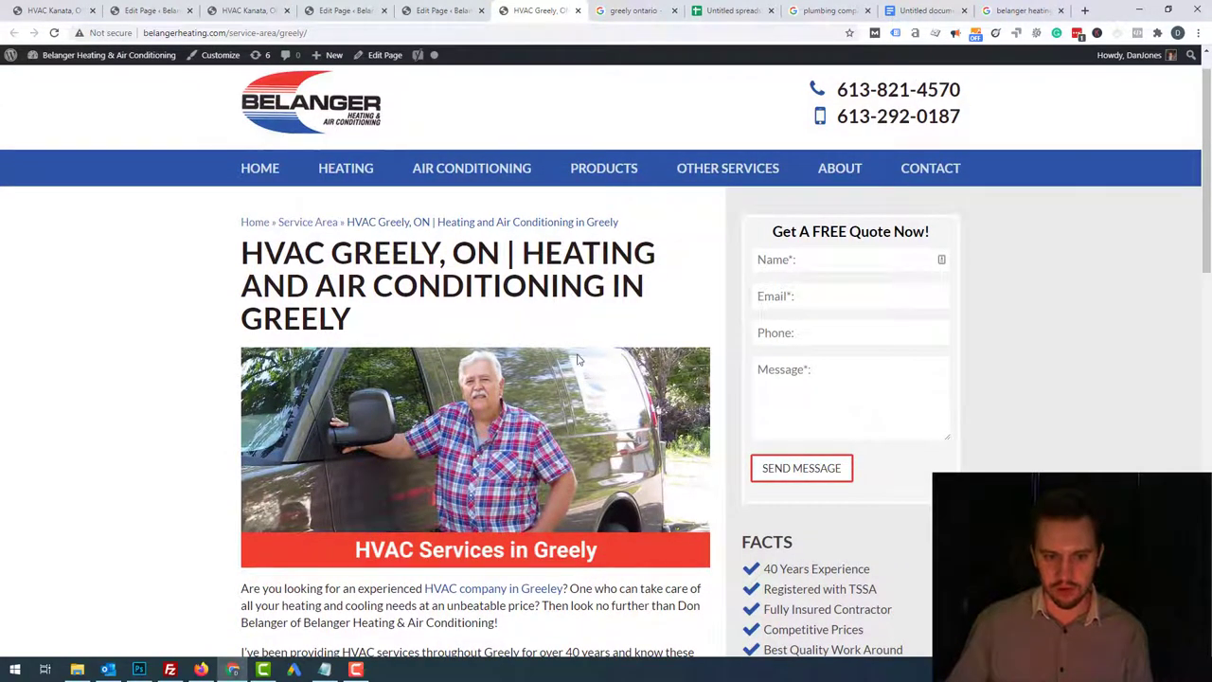
left_click_drag(781, 237, 926, 460)
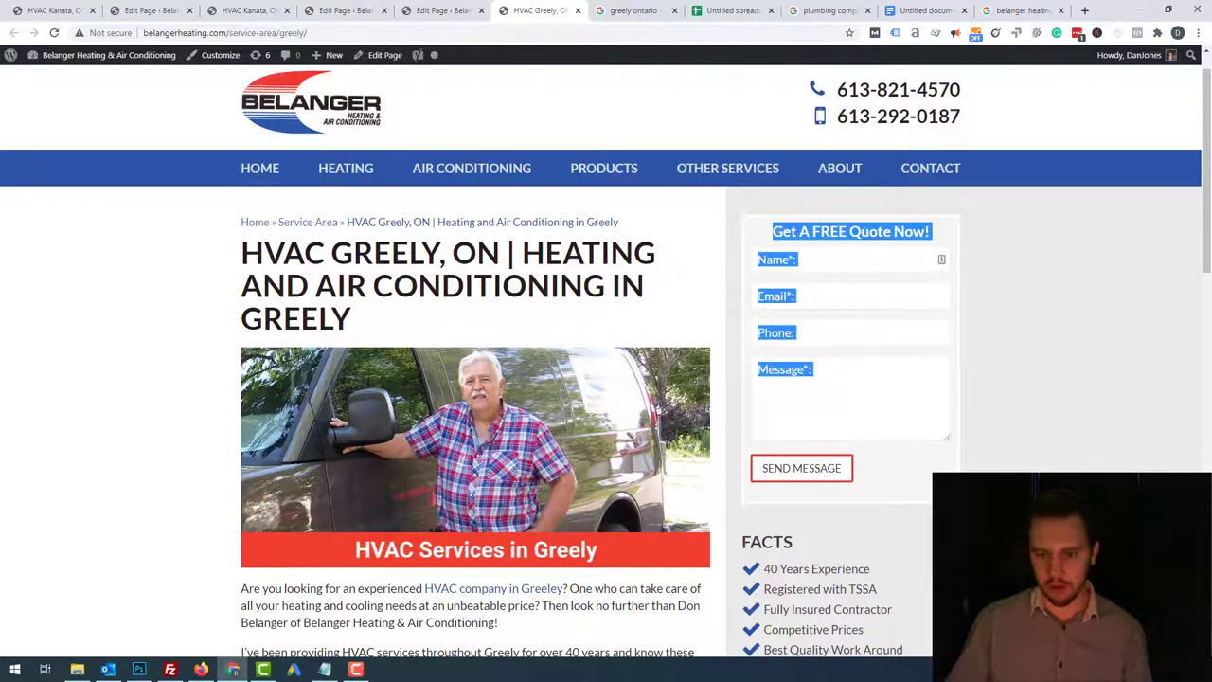
left_click(1061, 470)
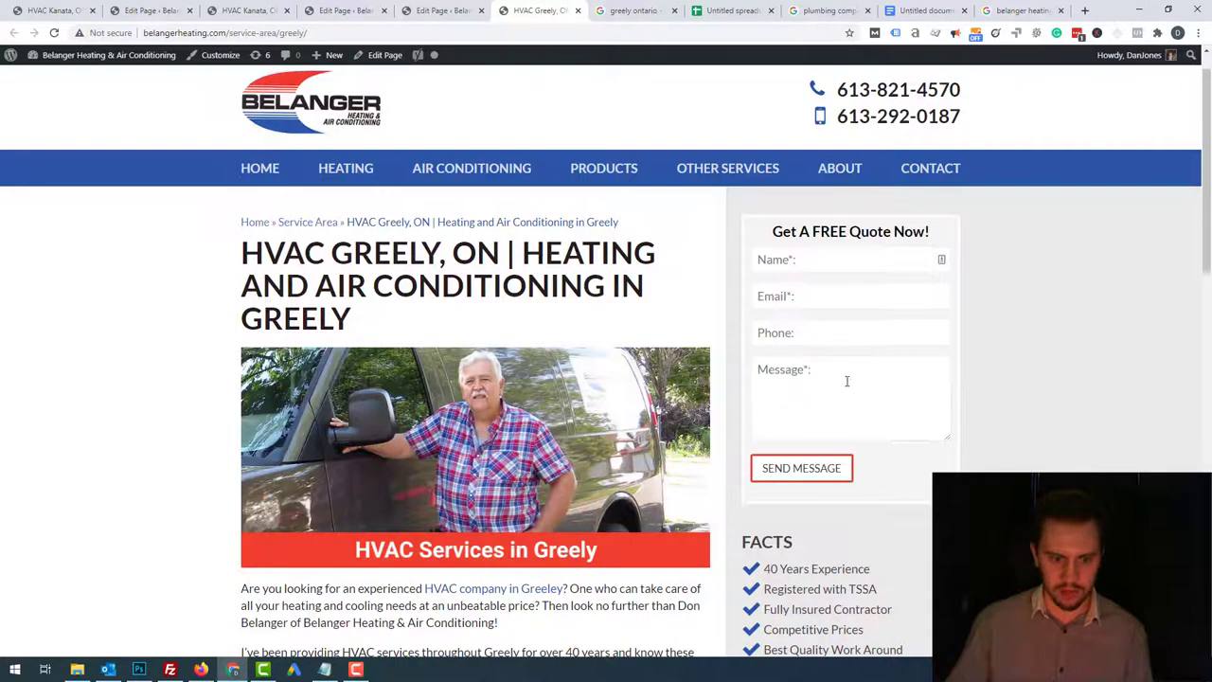
scroll(843, 379, "down", 3)
scroll(316, 558, "up", 3)
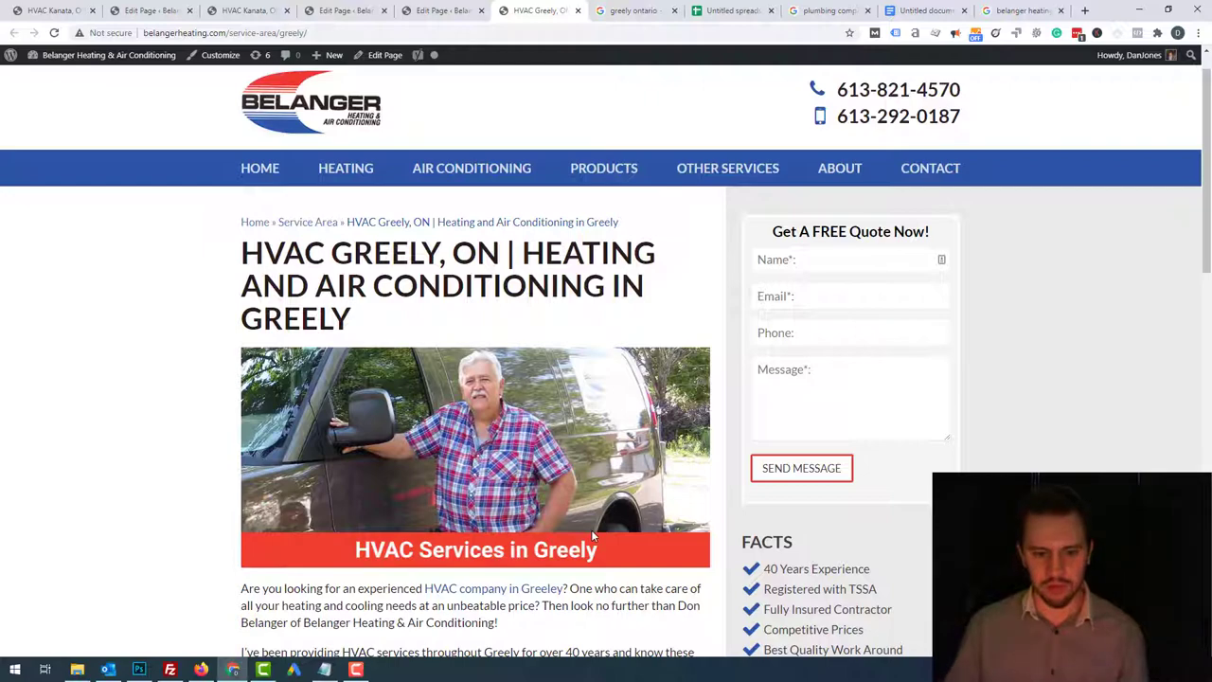
scroll(594, 536, "down", 5)
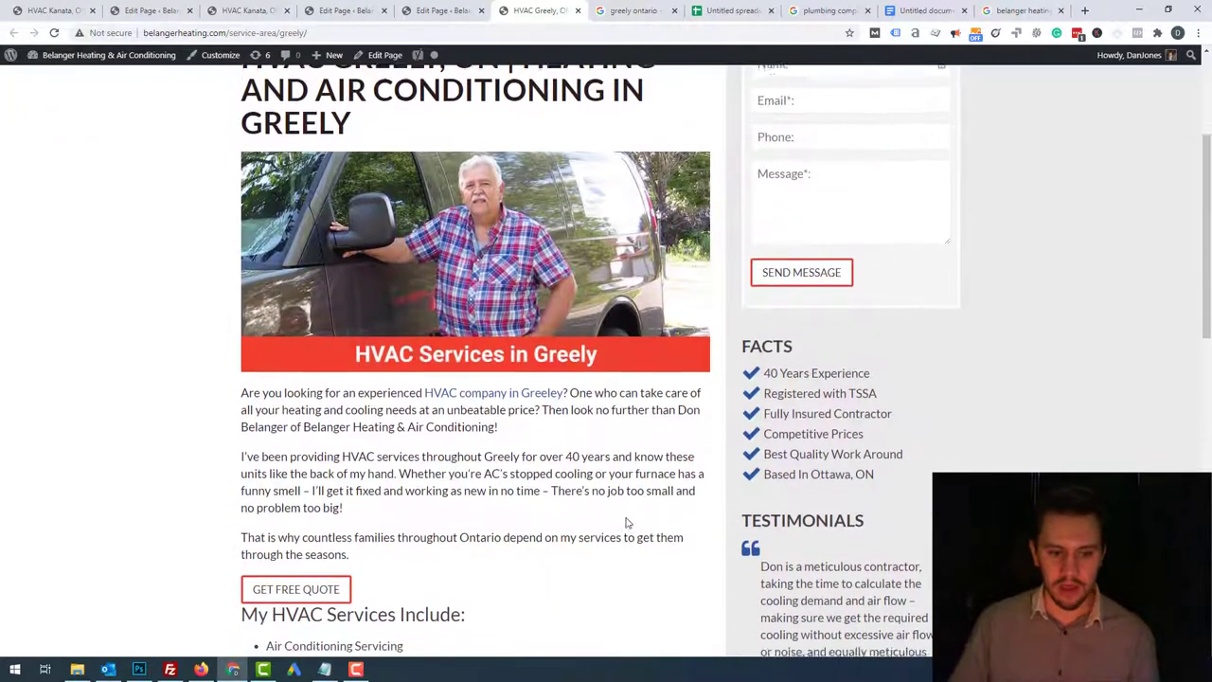
scroll(621, 512, "down", 2)
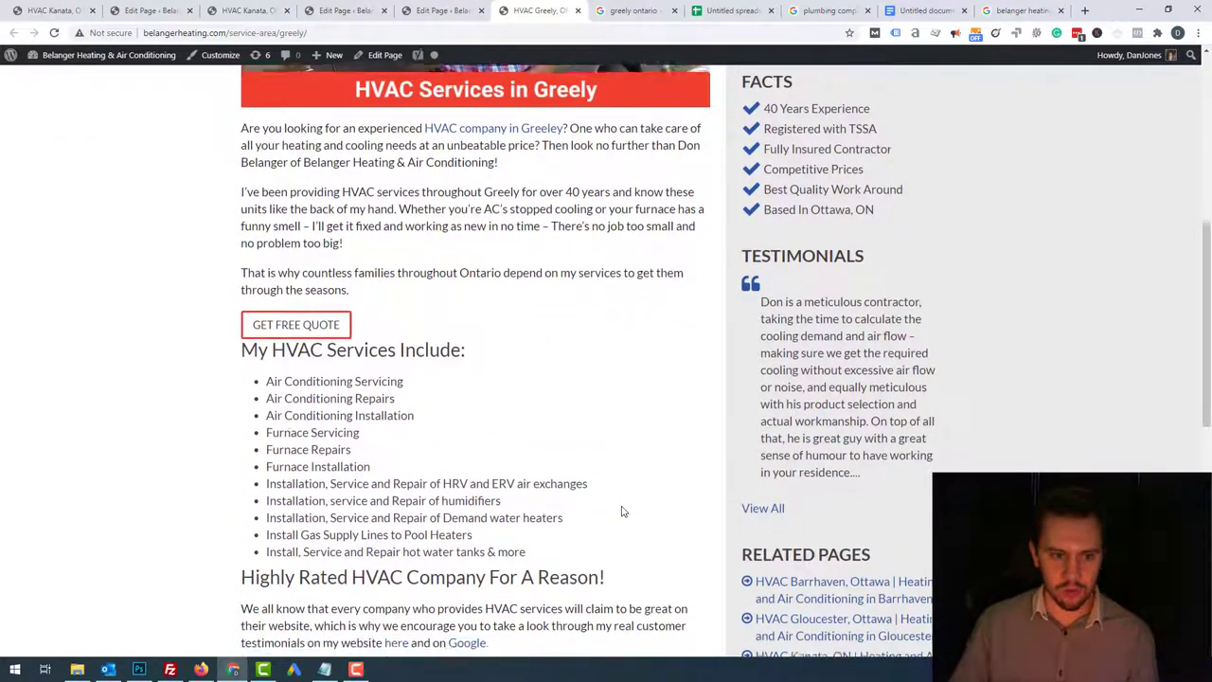
scroll(622, 509, "up", 8)
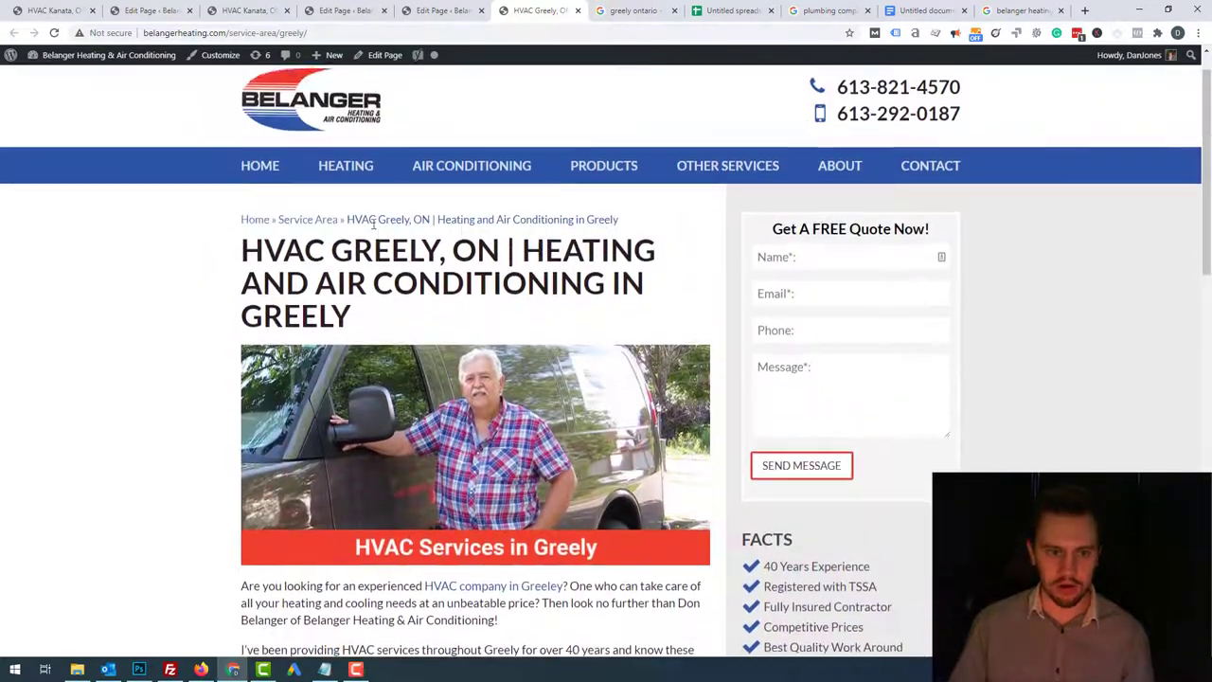
- Copy "GREELY, ON" from the page heading and search Google for it in a new tab
double_click(395, 261)
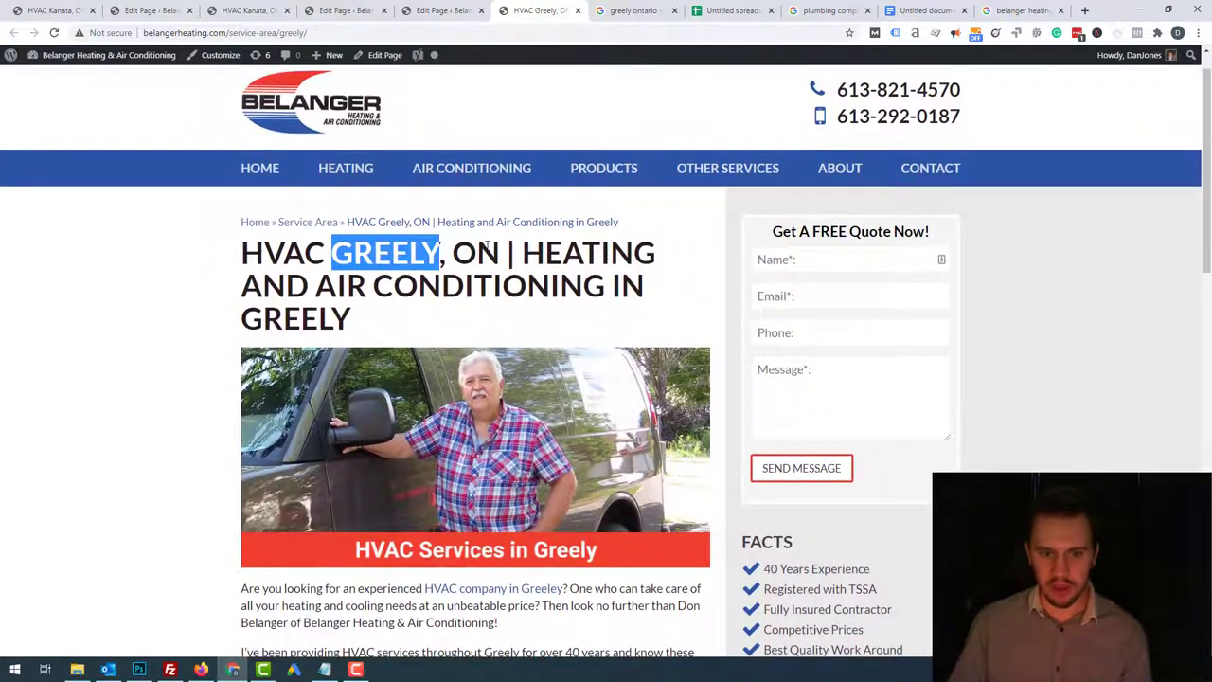
left_click_drag(501, 252, 330, 253)
key("ctrl+c")
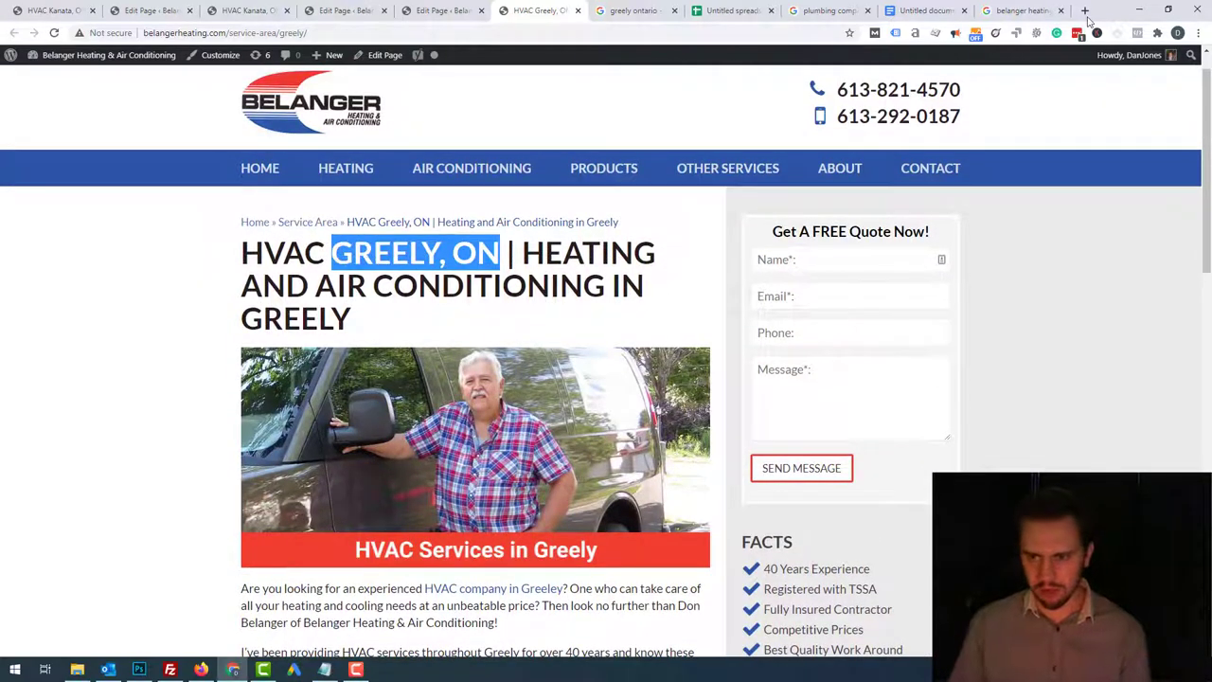
key("ctrl+t")
key("ctrl+v")
key("Return")
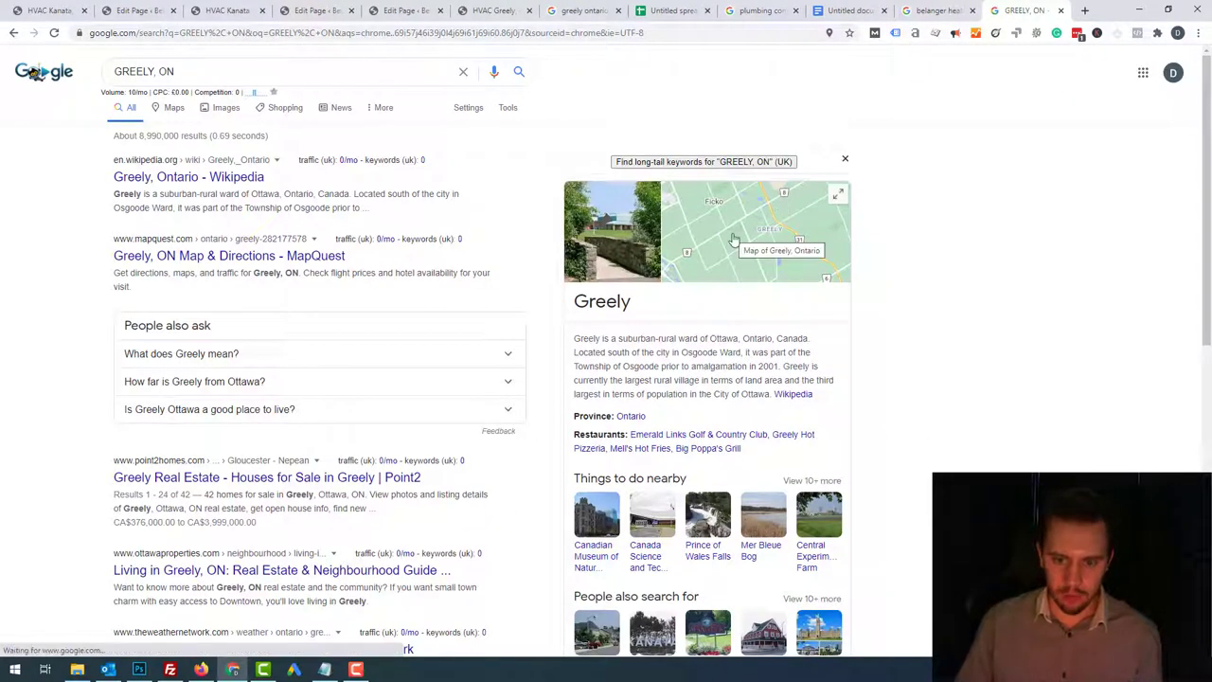
- Open the map of Greely in Google Maps and copy its medium-size embed HTML
left_click(734, 239)
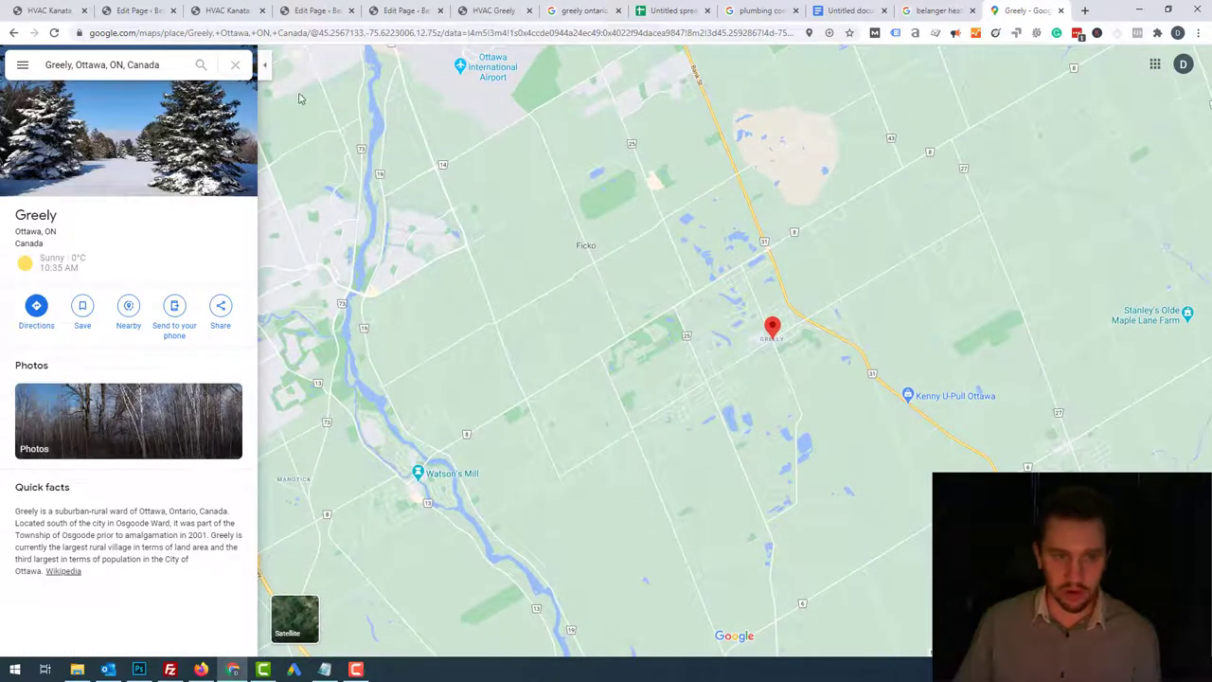
left_click(220, 308)
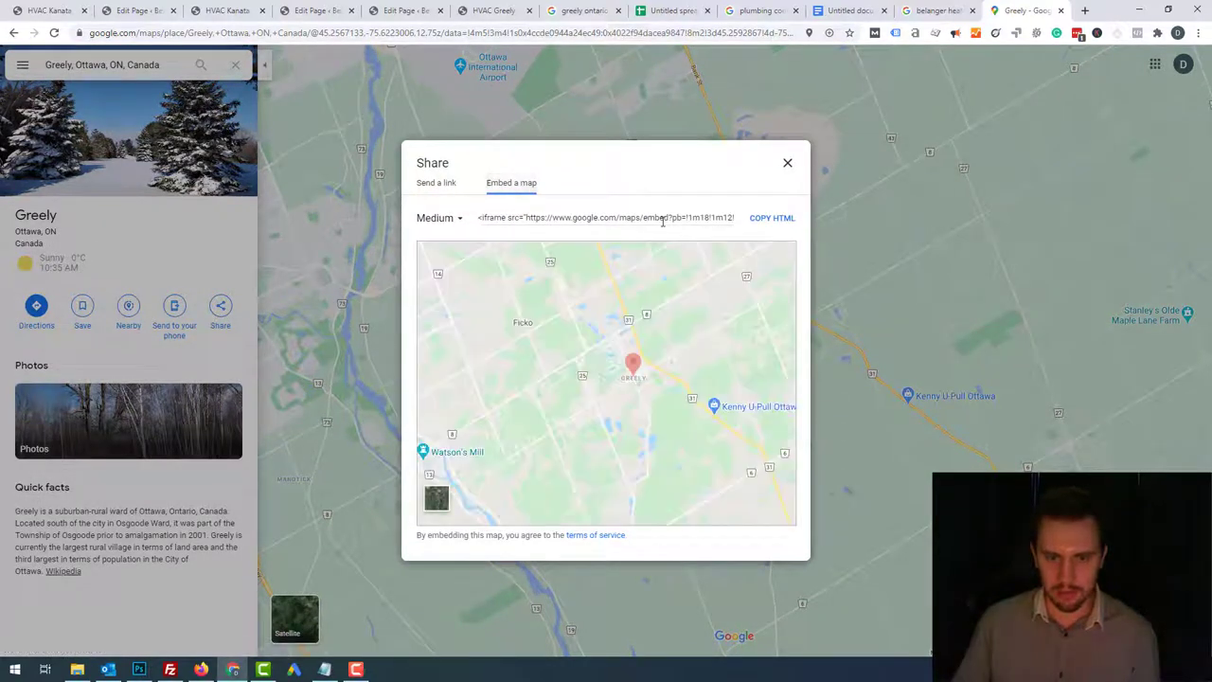
left_click(772, 219)
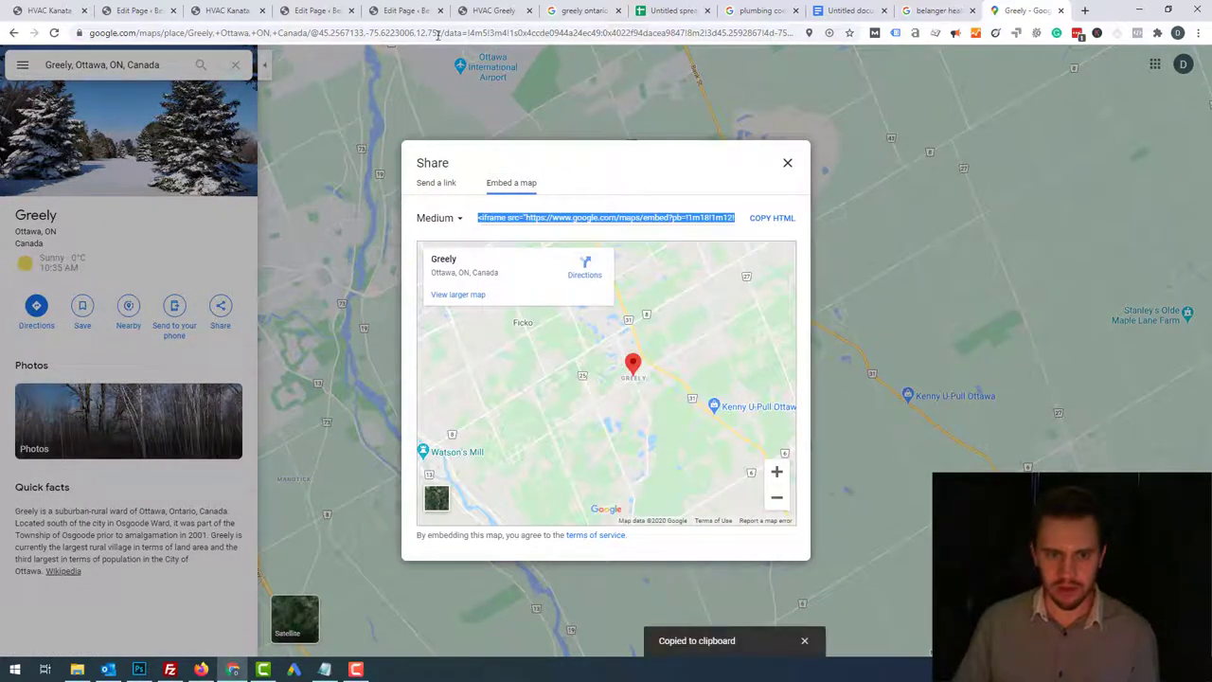
- In the WordPress page editor, insert a Custom HTML block above "My HVAC Services Include:" and paste the map embed code into it
left_click(407, 10)
scroll(544, 414, "down", 5)
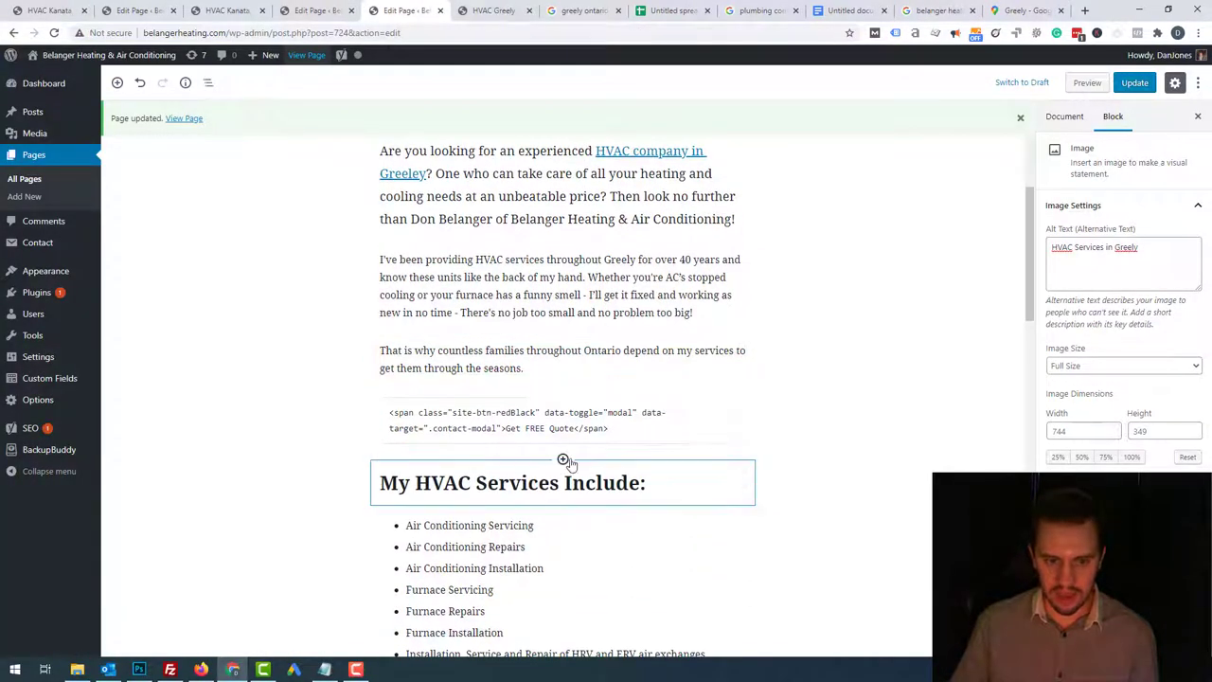
left_click(564, 461)
left_click(566, 336)
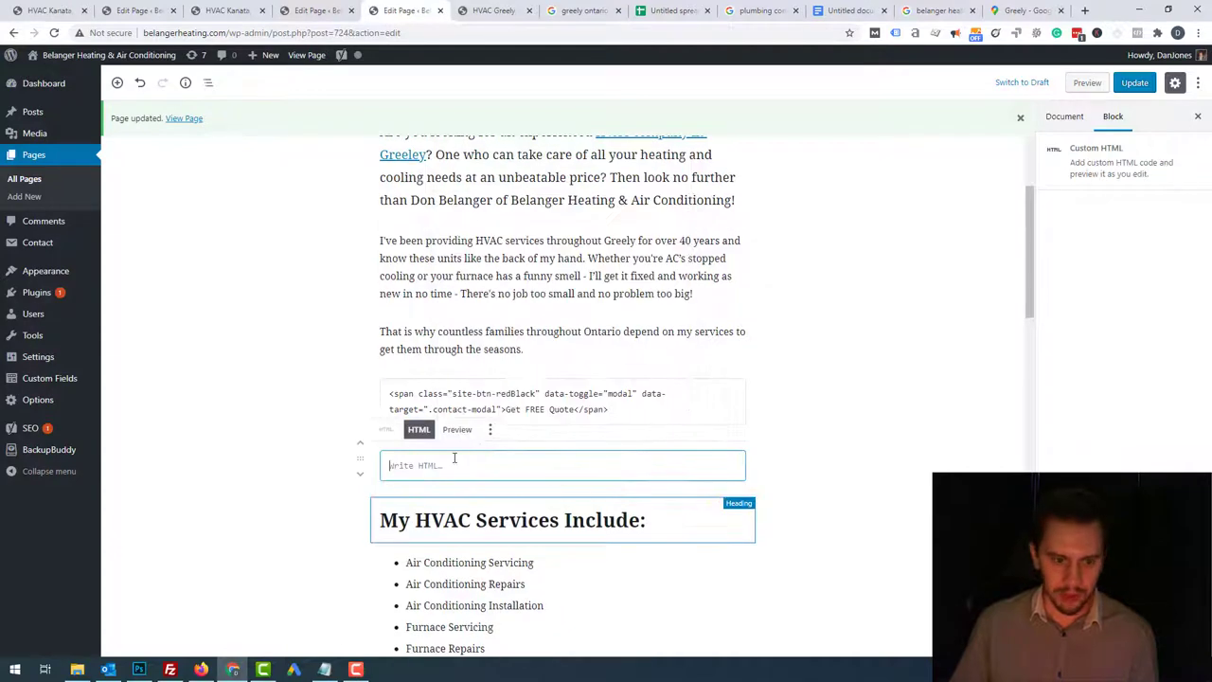
key("ctrl+v")
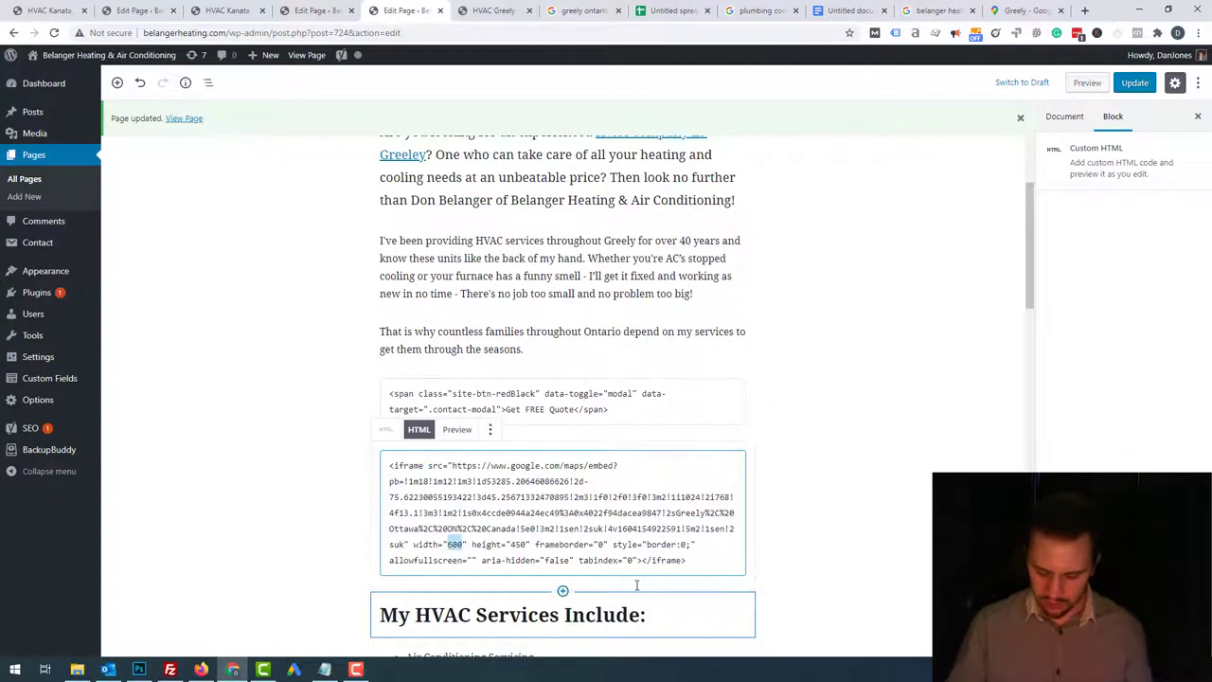
- Set the map iframe's width to 100% and height to 350, and update the page
type("100%")
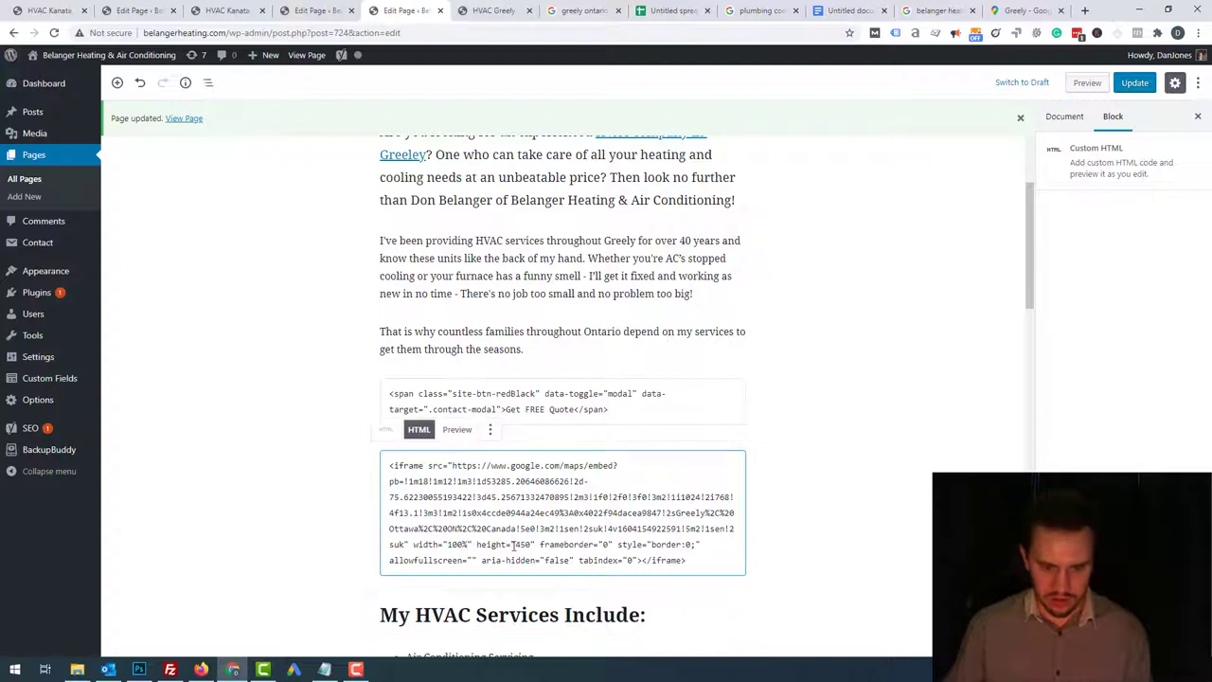
type("350")
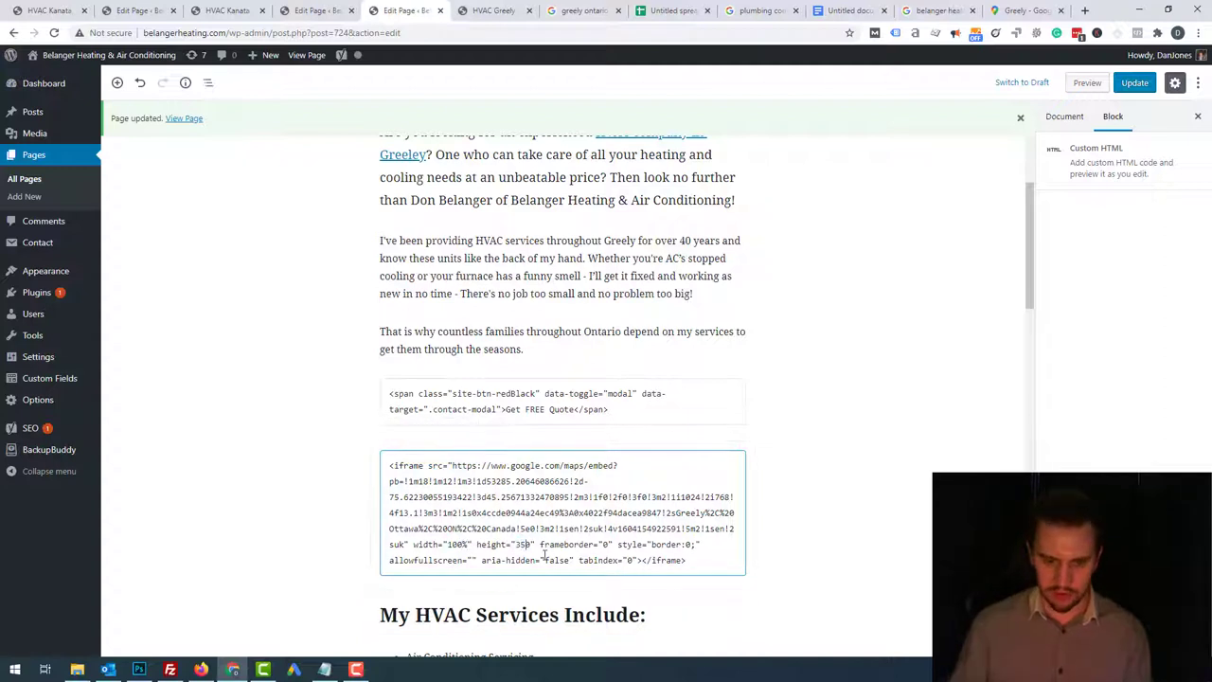
left_click(1134, 84)
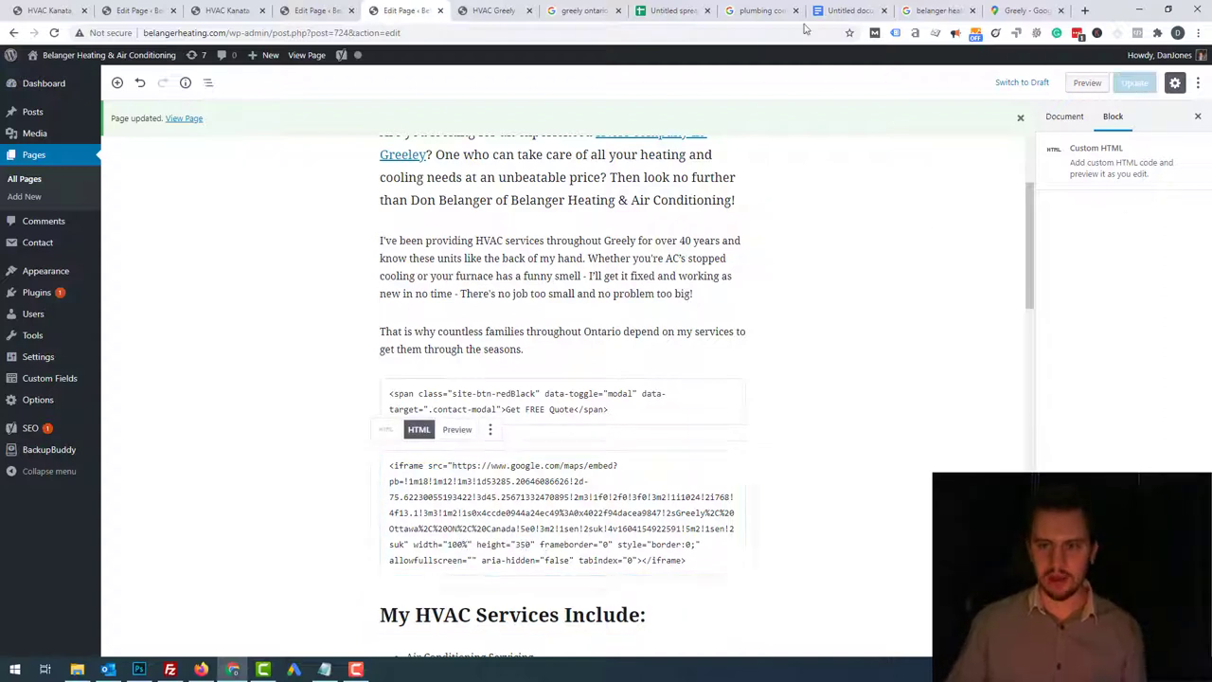
- Open the updated live page in a new tab and examine the embedded Greely map, panning it around the marker
right_click(308, 57)
left_click(319, 67)
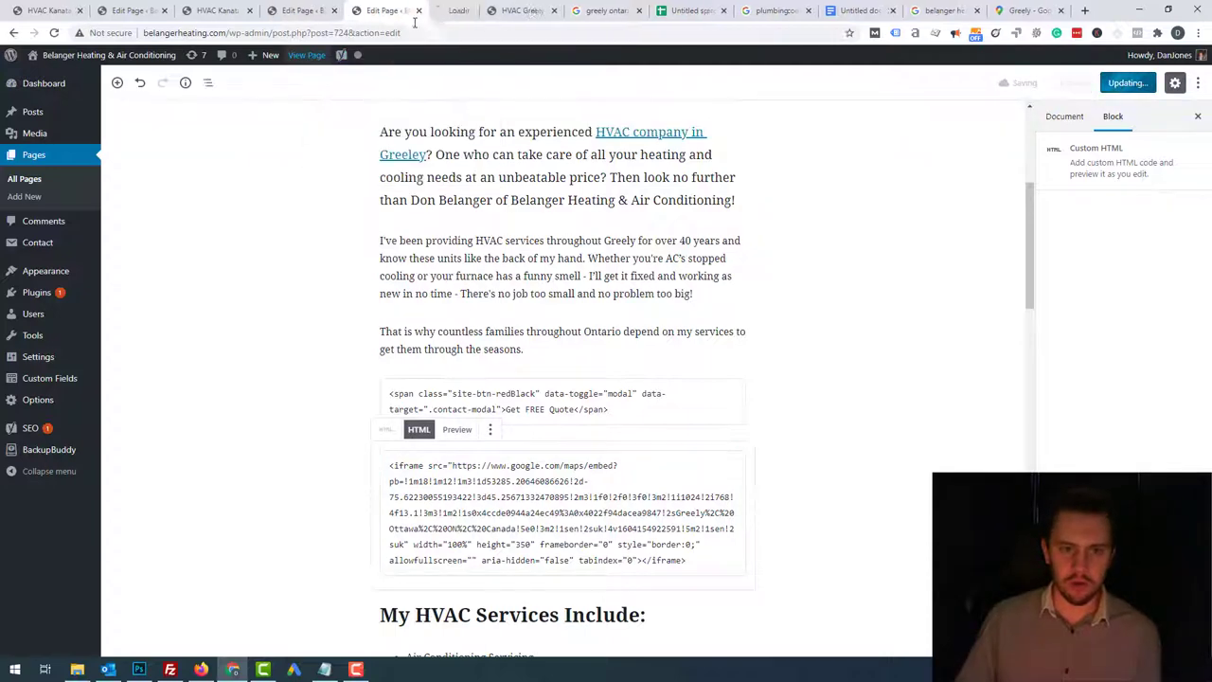
left_click(433, 9)
scroll(143, 439, "down", 5)
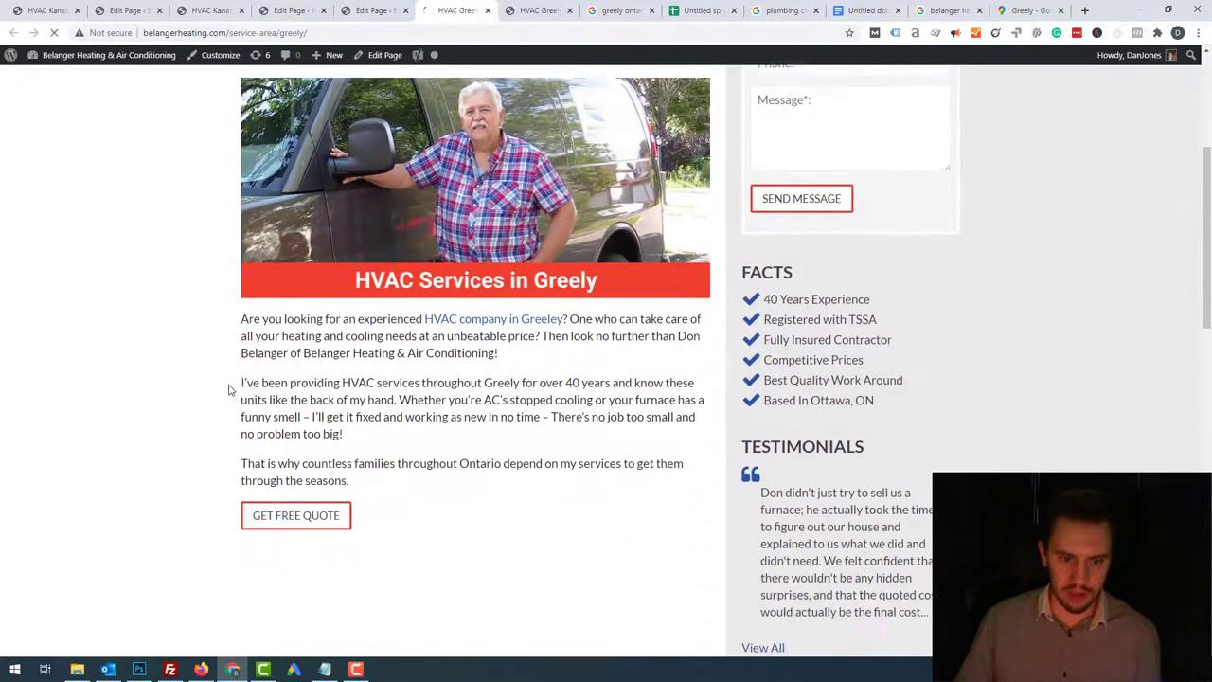
scroll(168, 405, "down", 2)
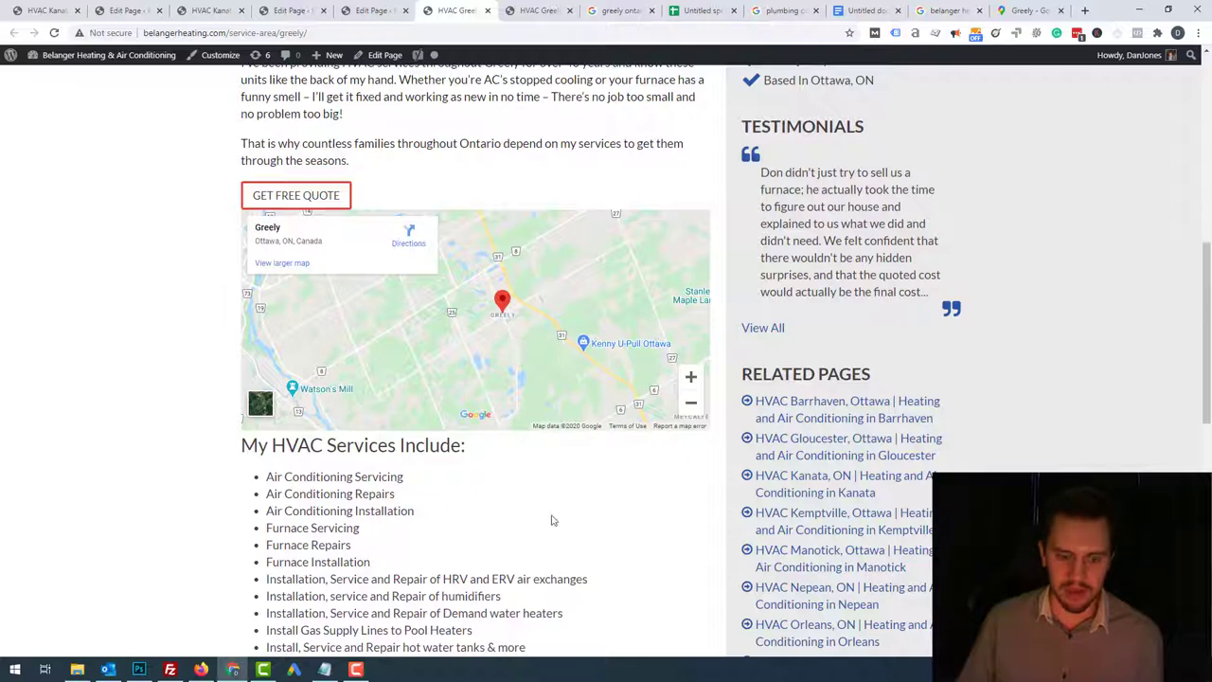
left_click_drag(501, 312, 475, 327)
left_click_drag(518, 365, 489, 383)
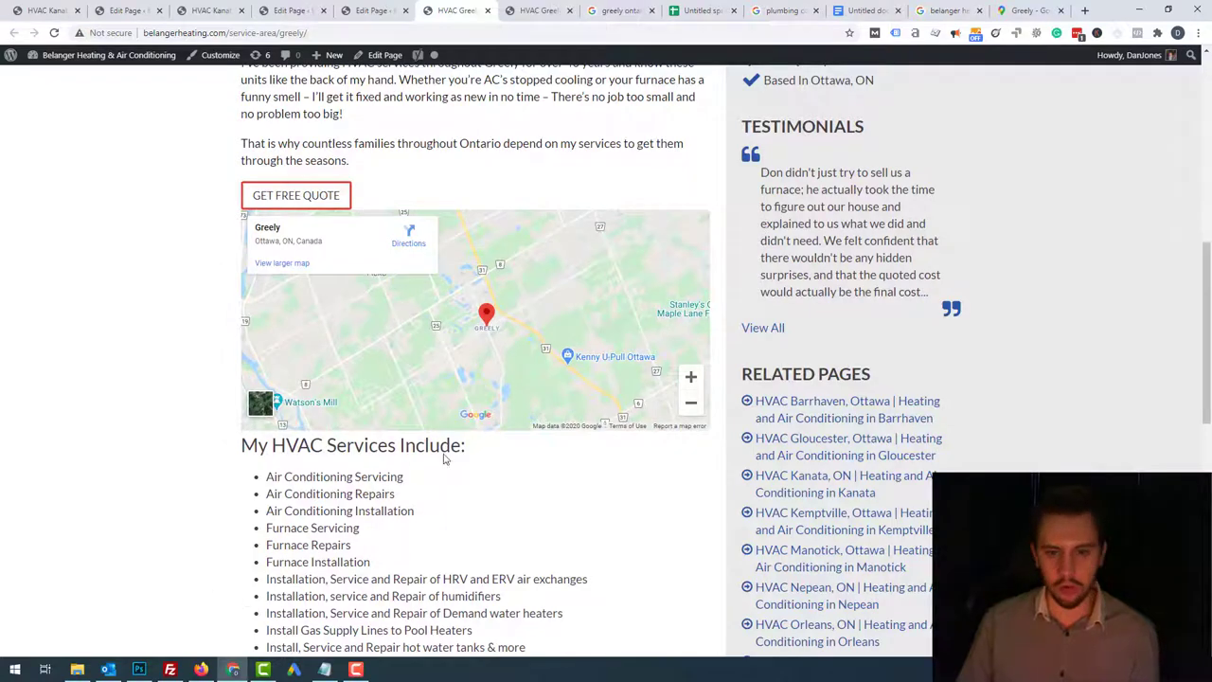
scroll(507, 322, "up", 4)
scroll(509, 300, "down", 3)
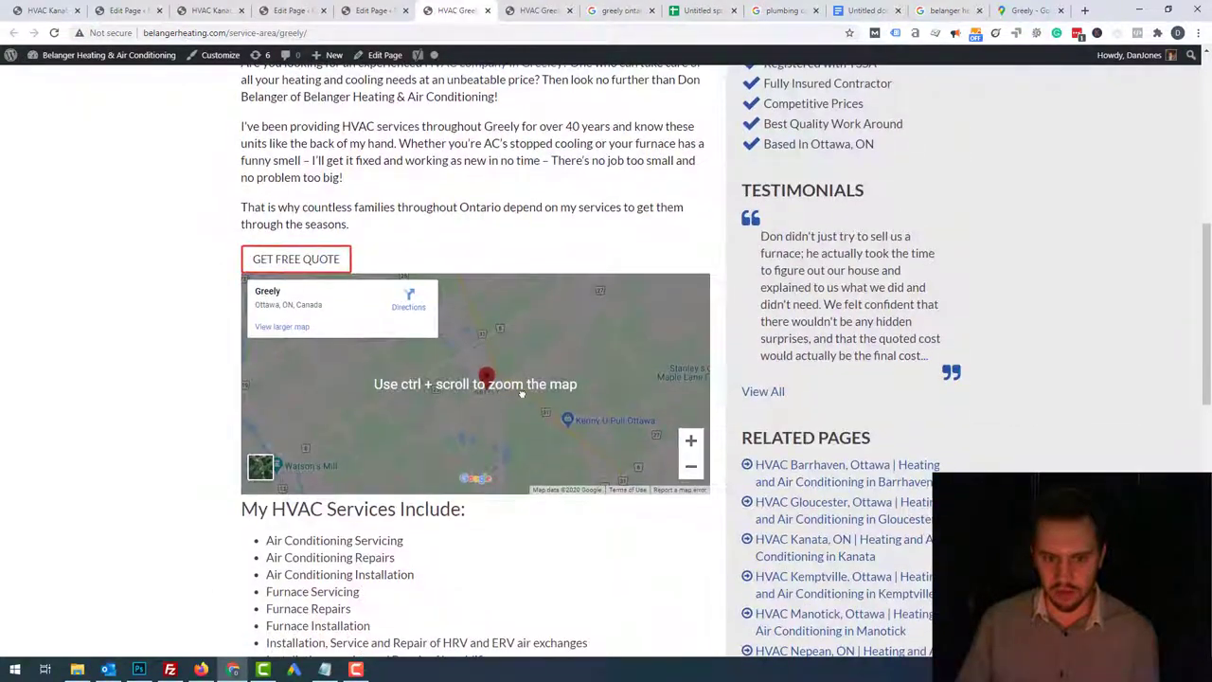
left_click_drag(601, 418, 642, 410)
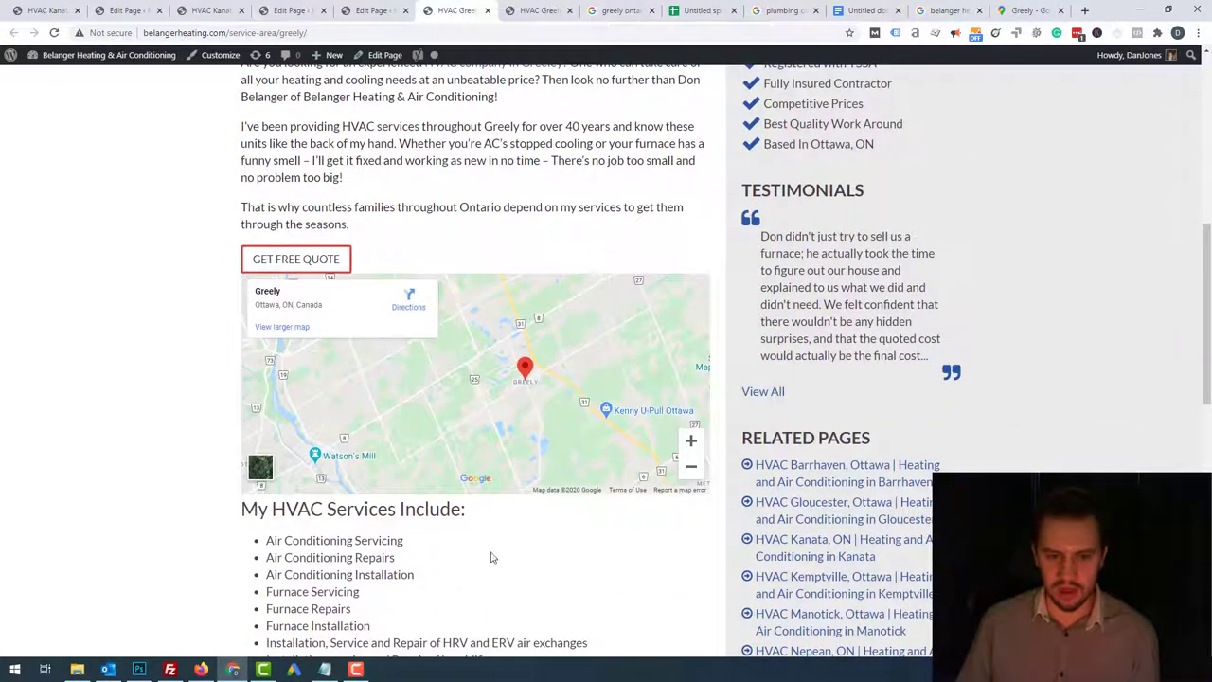
- Examine the spacing around the embedded Greely map on the live page and compare it with the map's HTML in the editor
left_click_drag(423, 414, 347, 433)
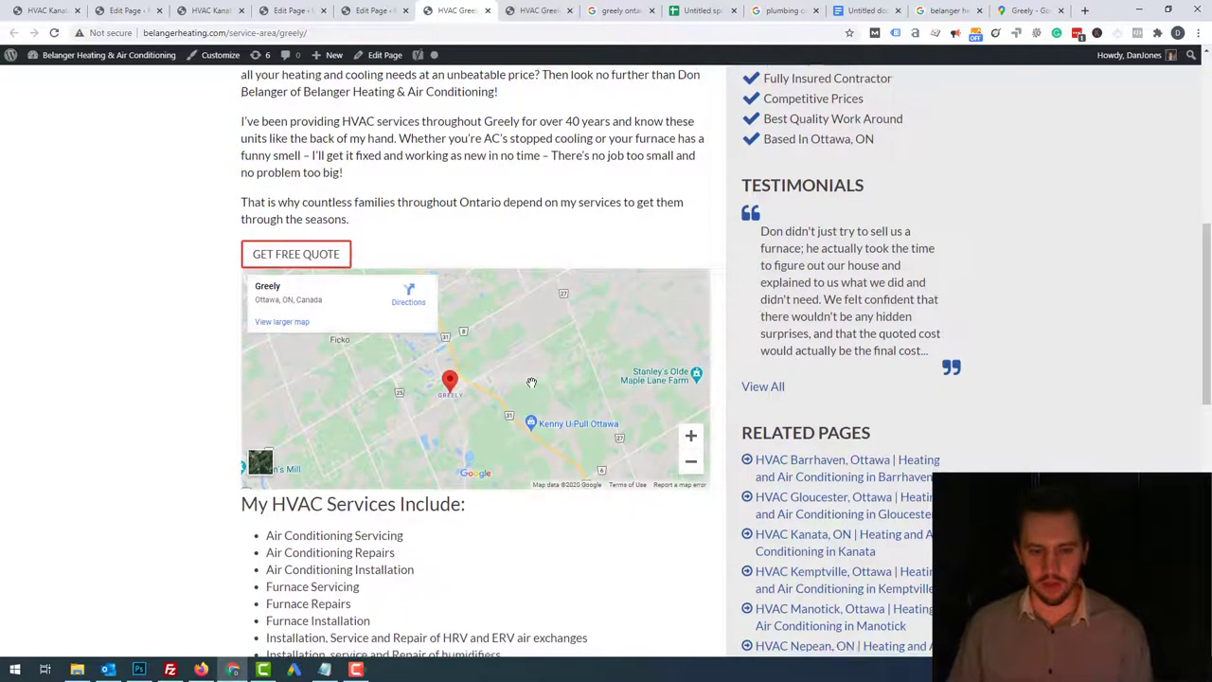
scroll(546, 446, "down", 3)
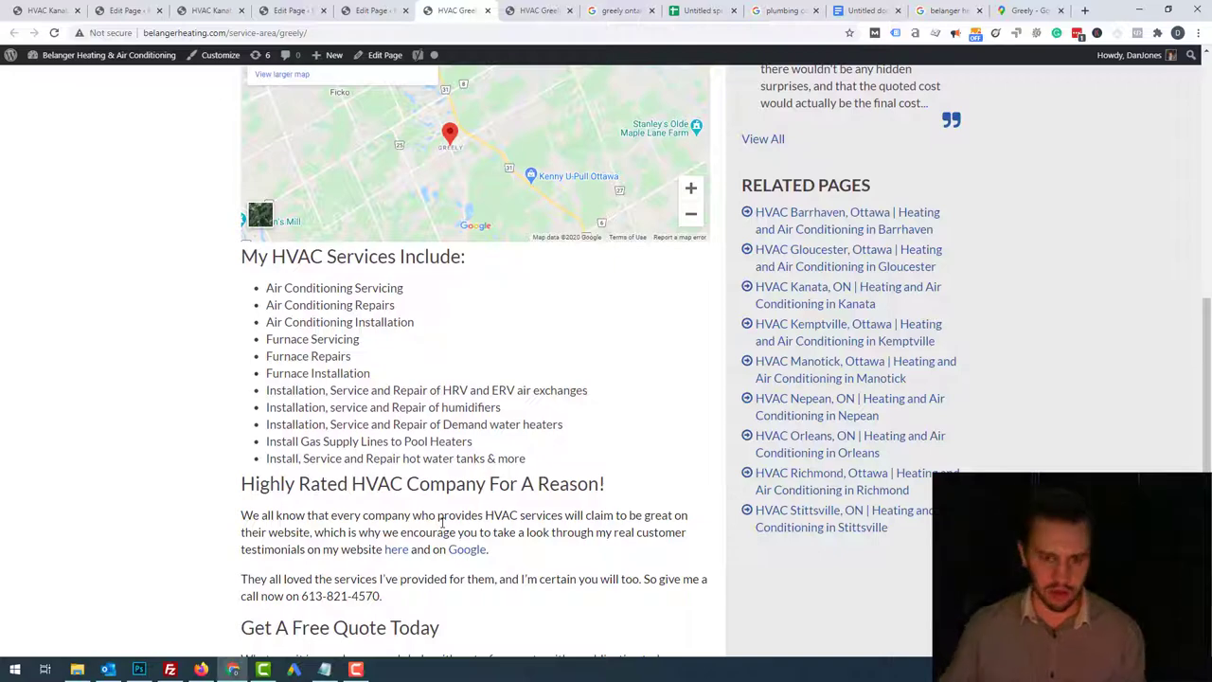
scroll(442, 522, "up", 6)
scroll(643, 314, "down", 3)
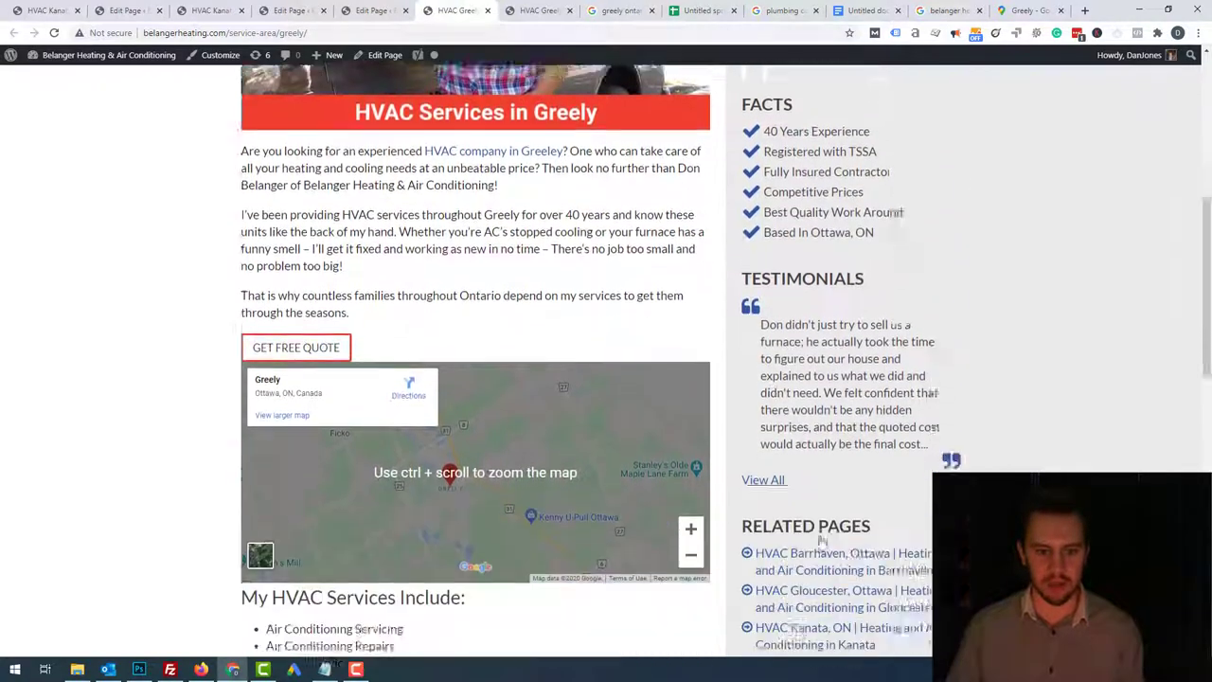
left_click(376, 10)
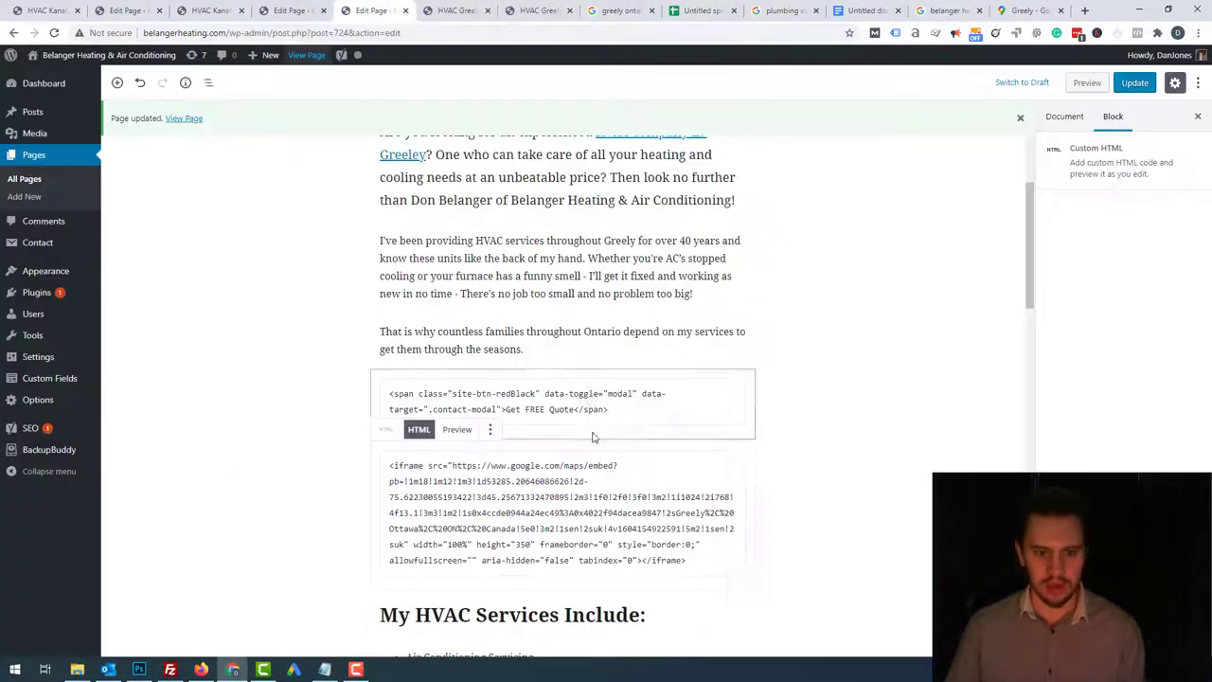
left_click(460, 10)
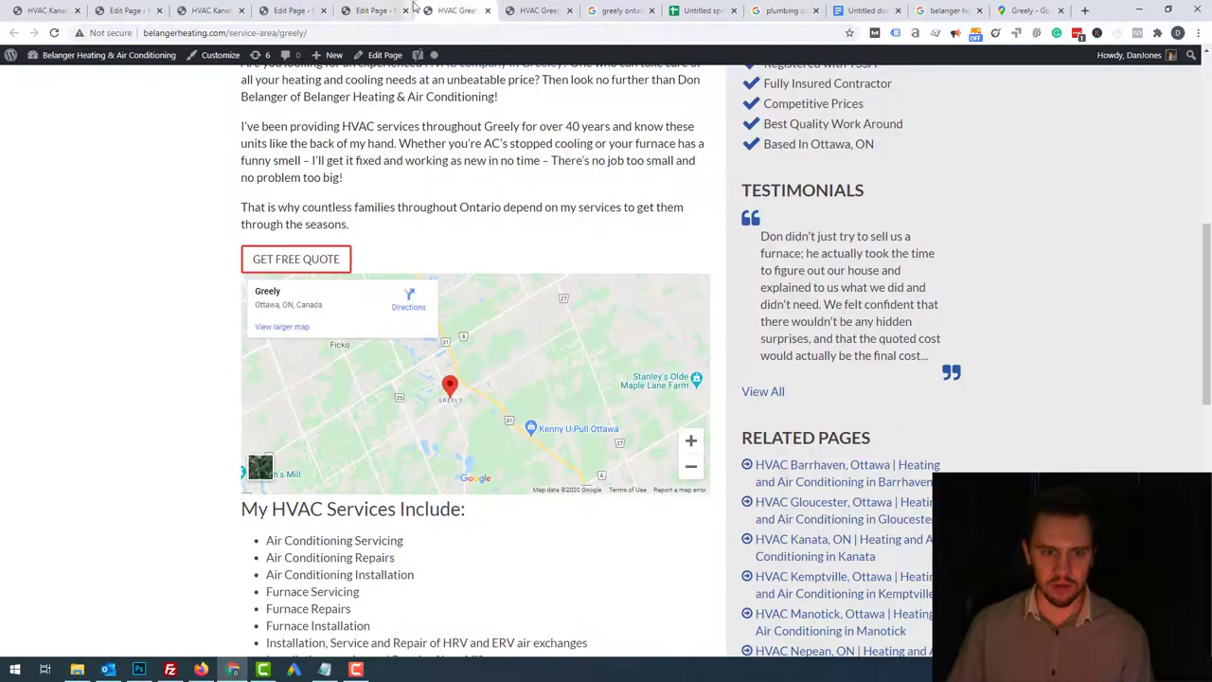
left_click(376, 10)
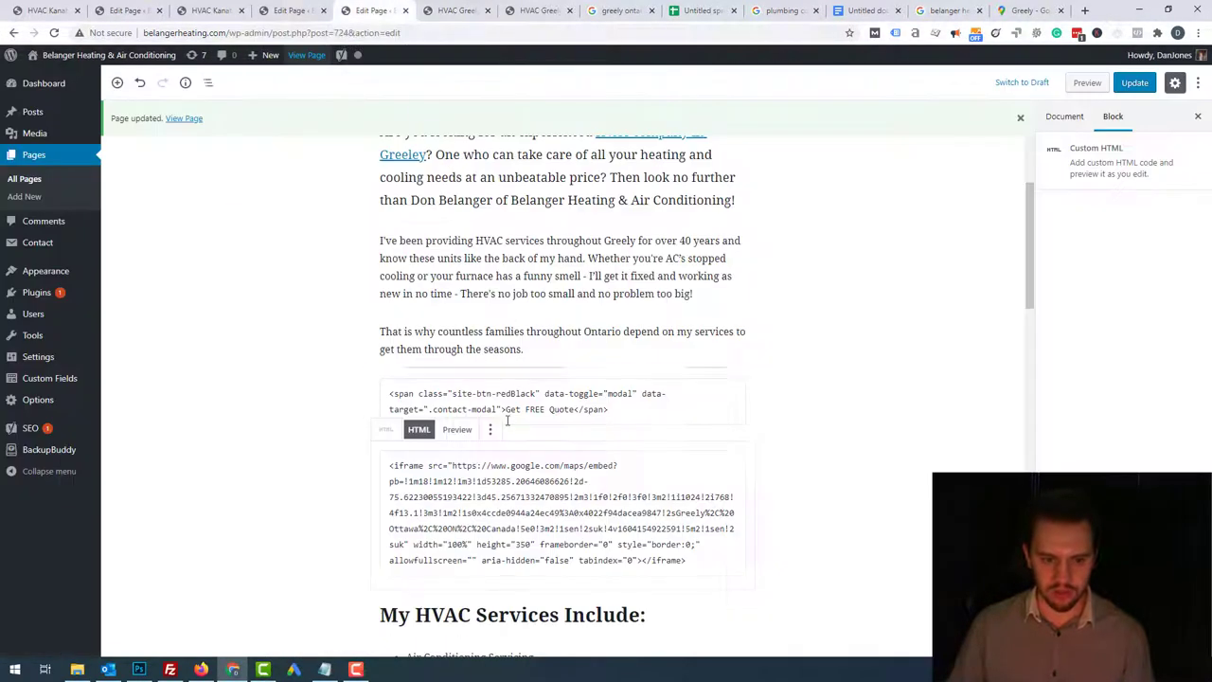
- Add an inline style of margin-top:20px to the map iframe tag in the Custom HTML block
left_click(426, 467)
type("style=\"")
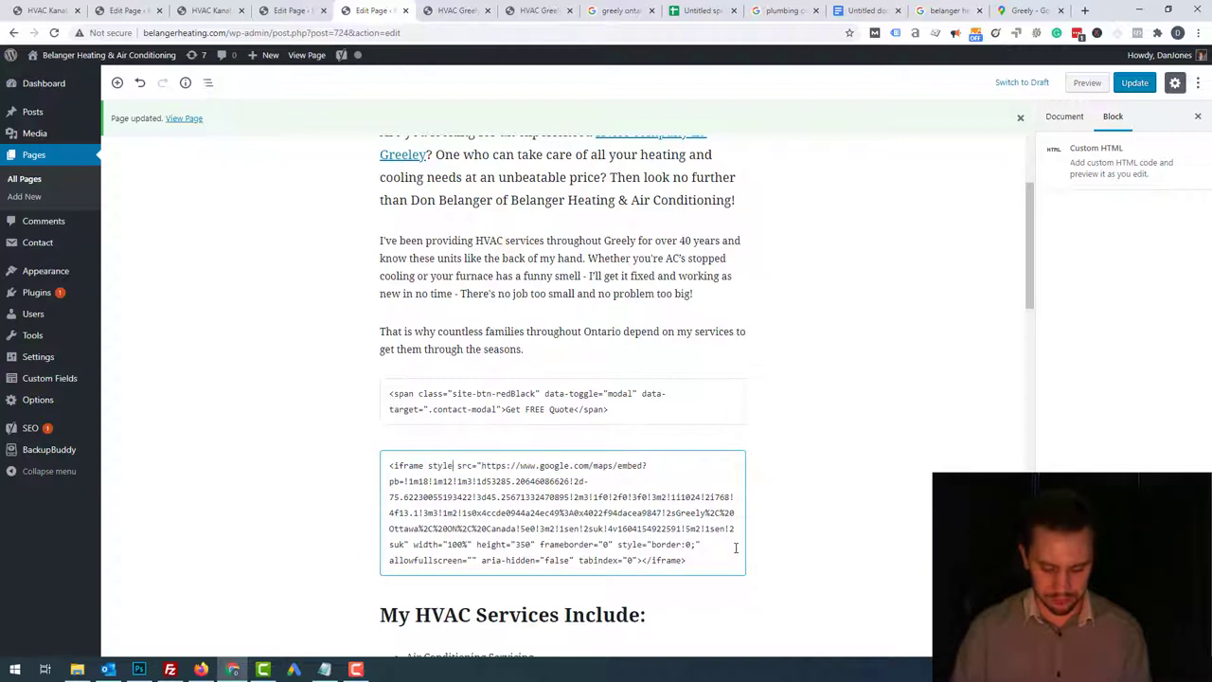
type("margin-top:")
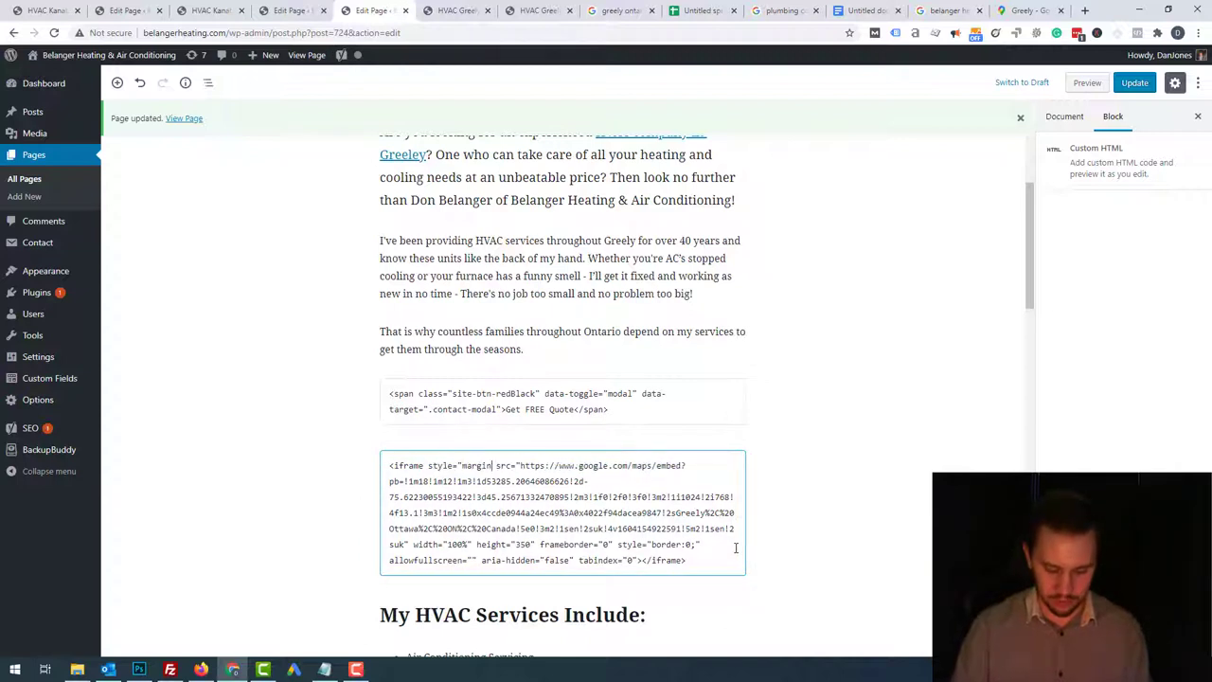
type("20px;")
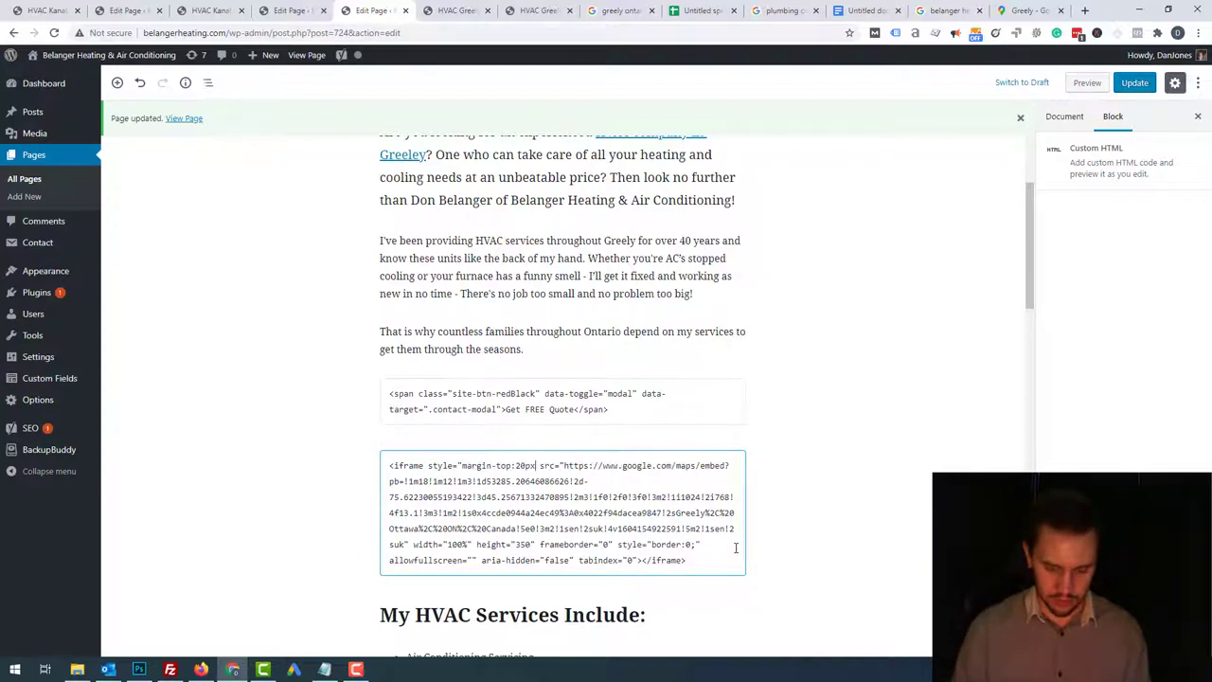
type("\"")
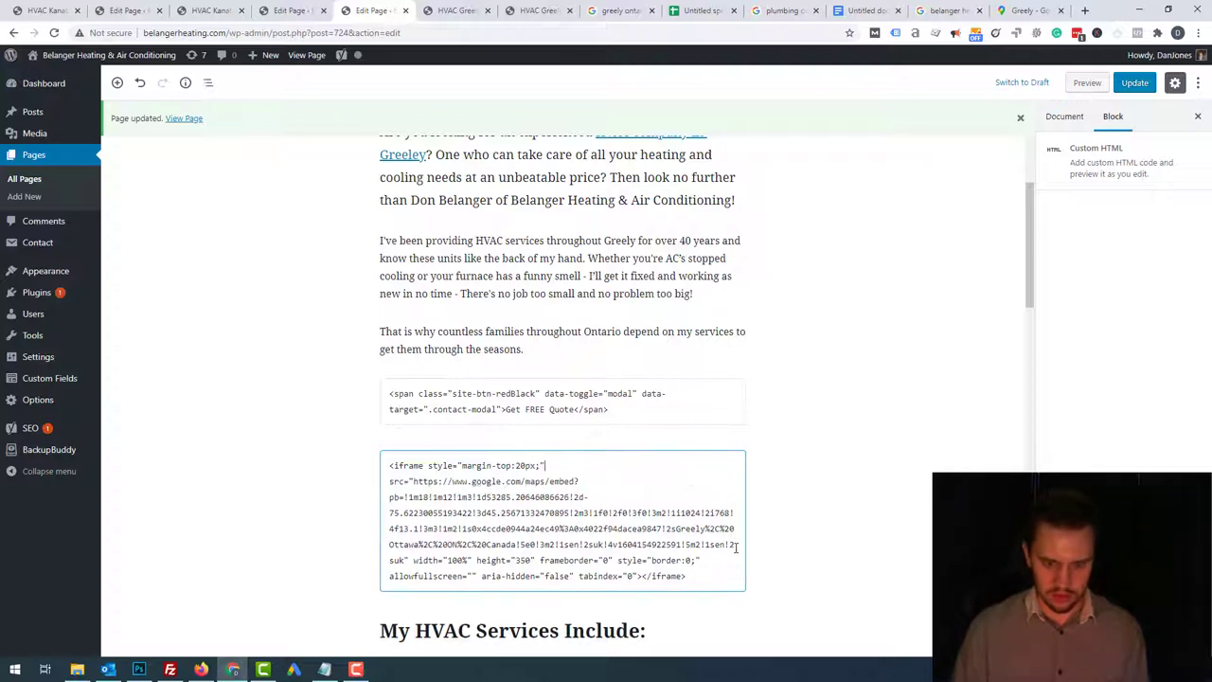
- Add margin-bottom:20px to the map iframe's inline style and update the page
left_click(441, 11)
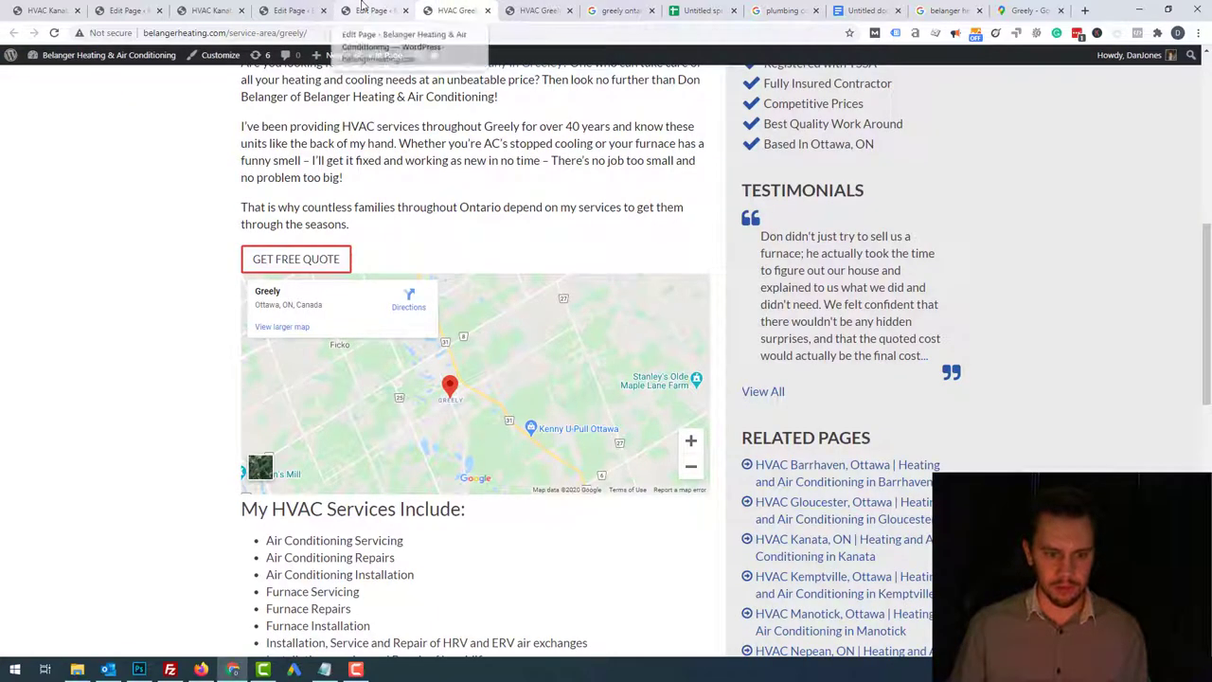
left_click(364, 10)
type("margin-top:20px;margin-bottom:")
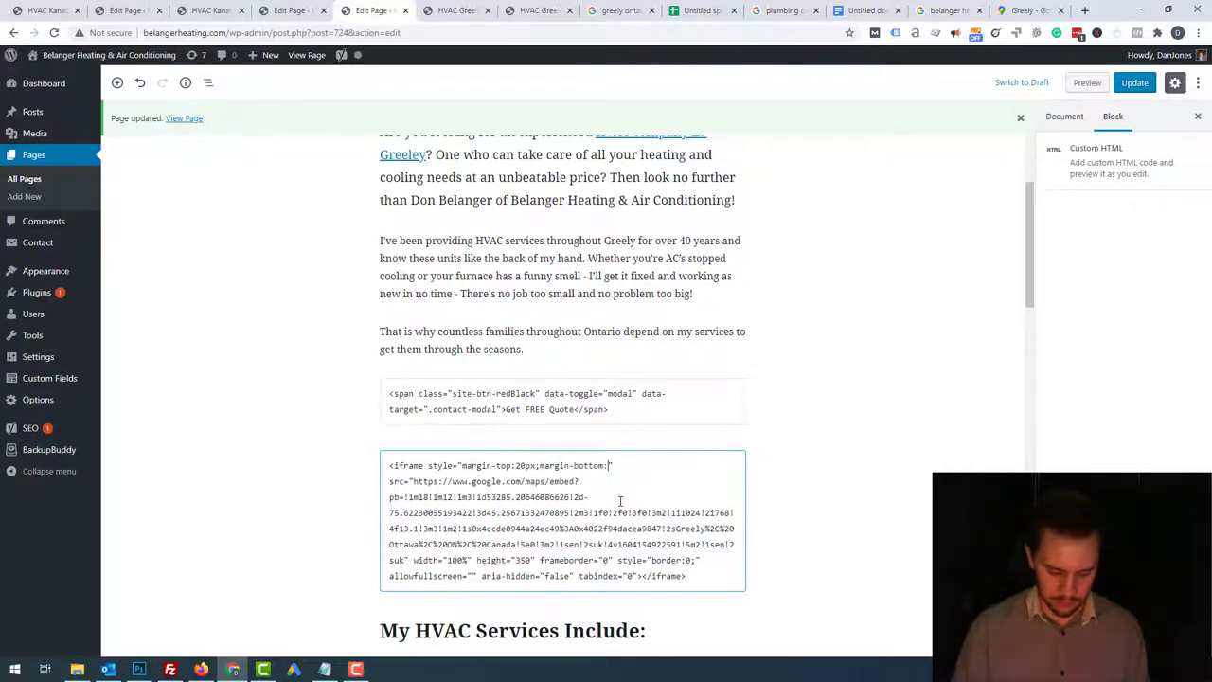
type("20px;")
key("ctrl+s")
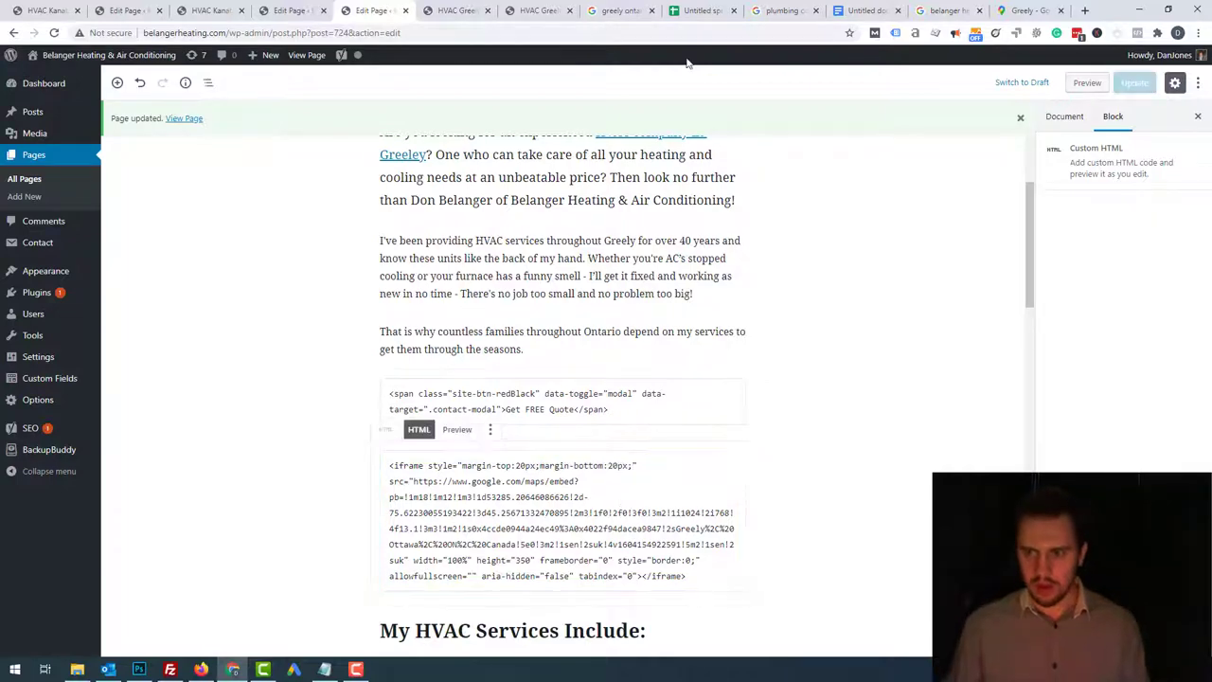
- Reload the live Greely page and review the map's spacing and the rest of the page content
left_click(445, 10)
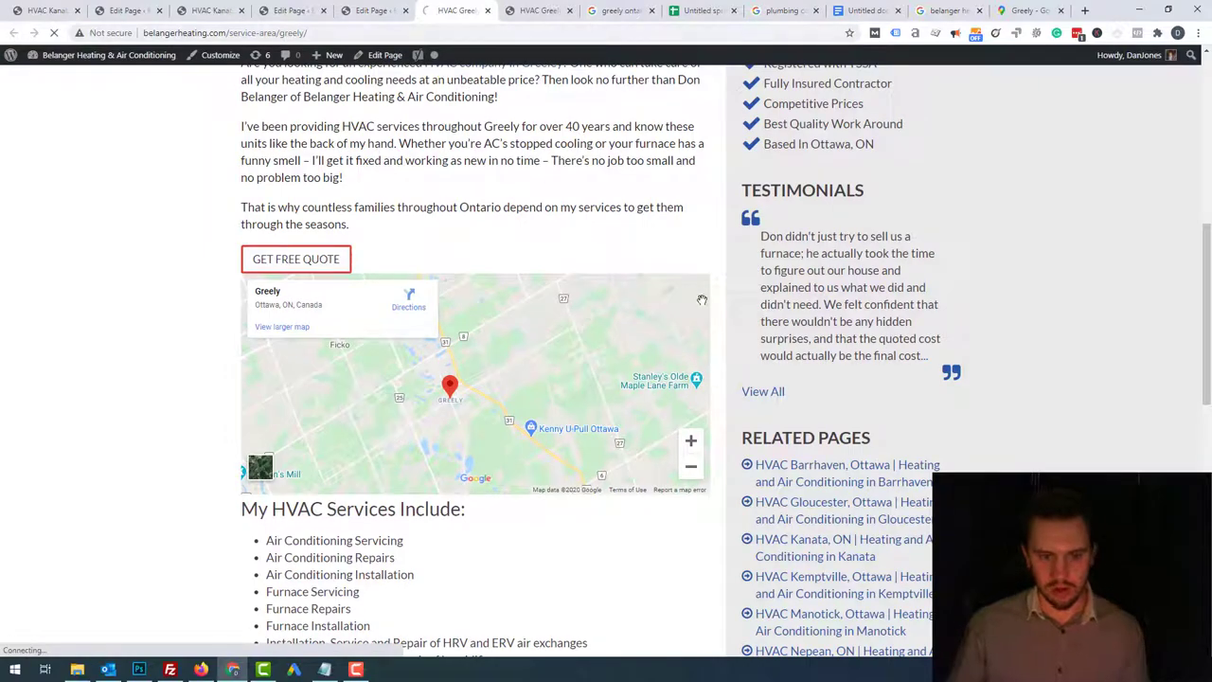
key("F5")
scroll(774, 431, "down", 3)
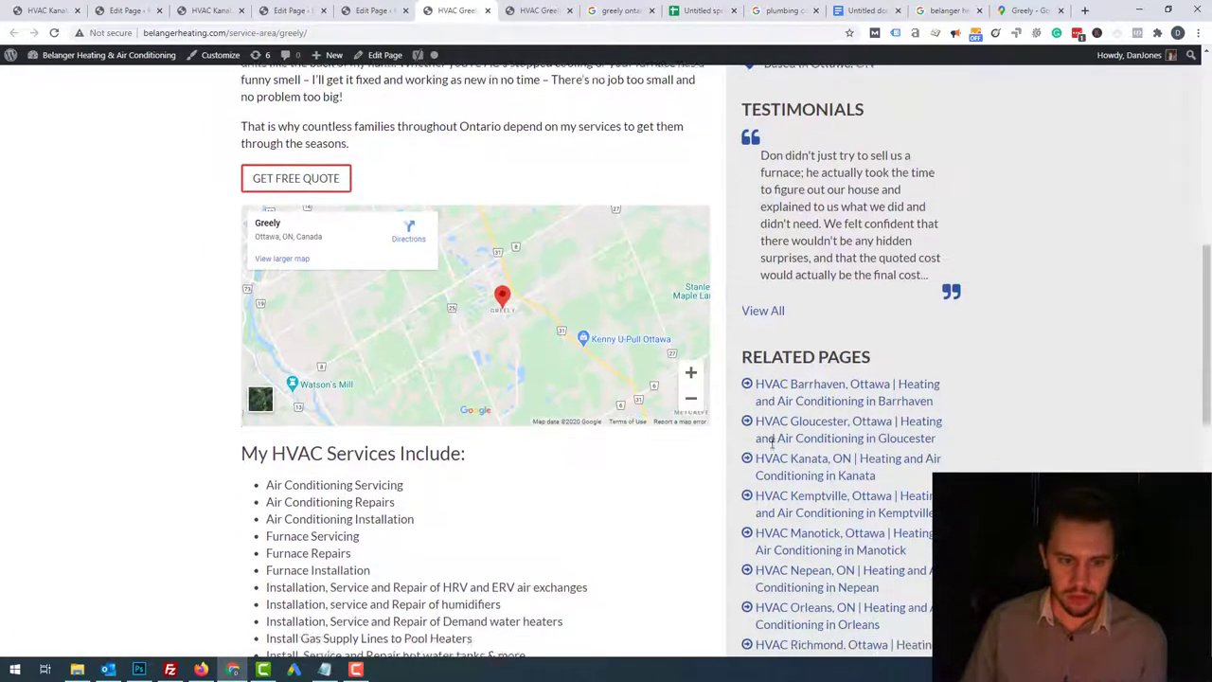
scroll(772, 448, "down", 3)
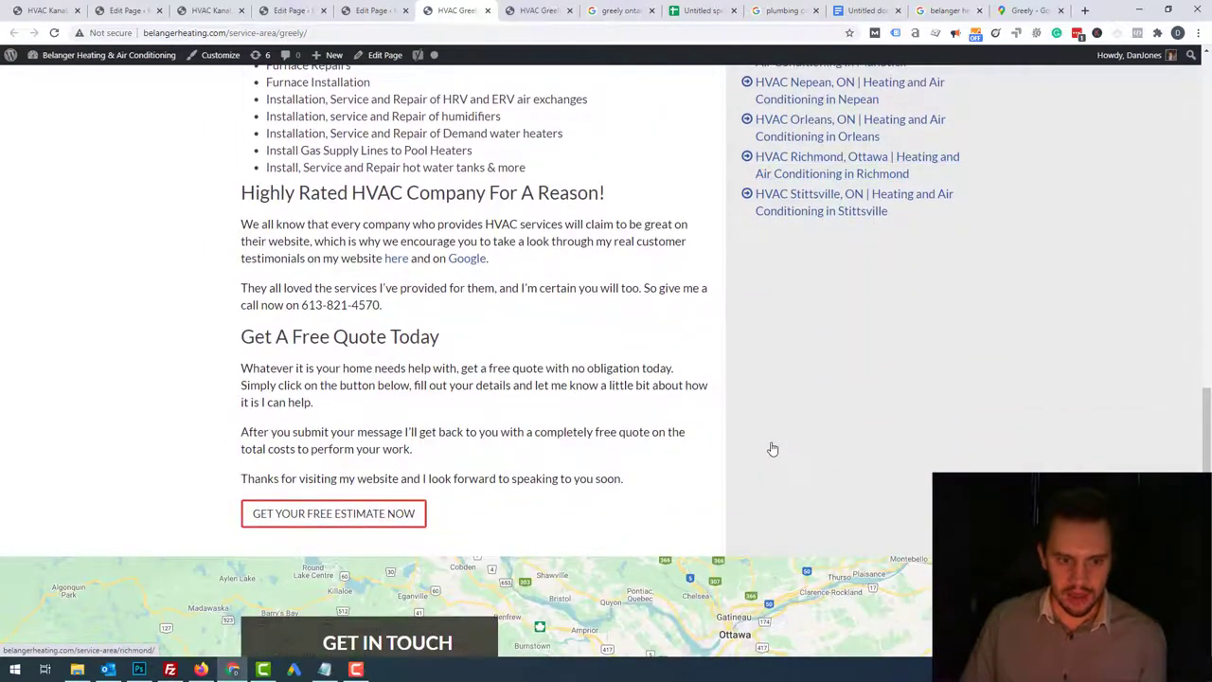
scroll(769, 464, "up", 7)
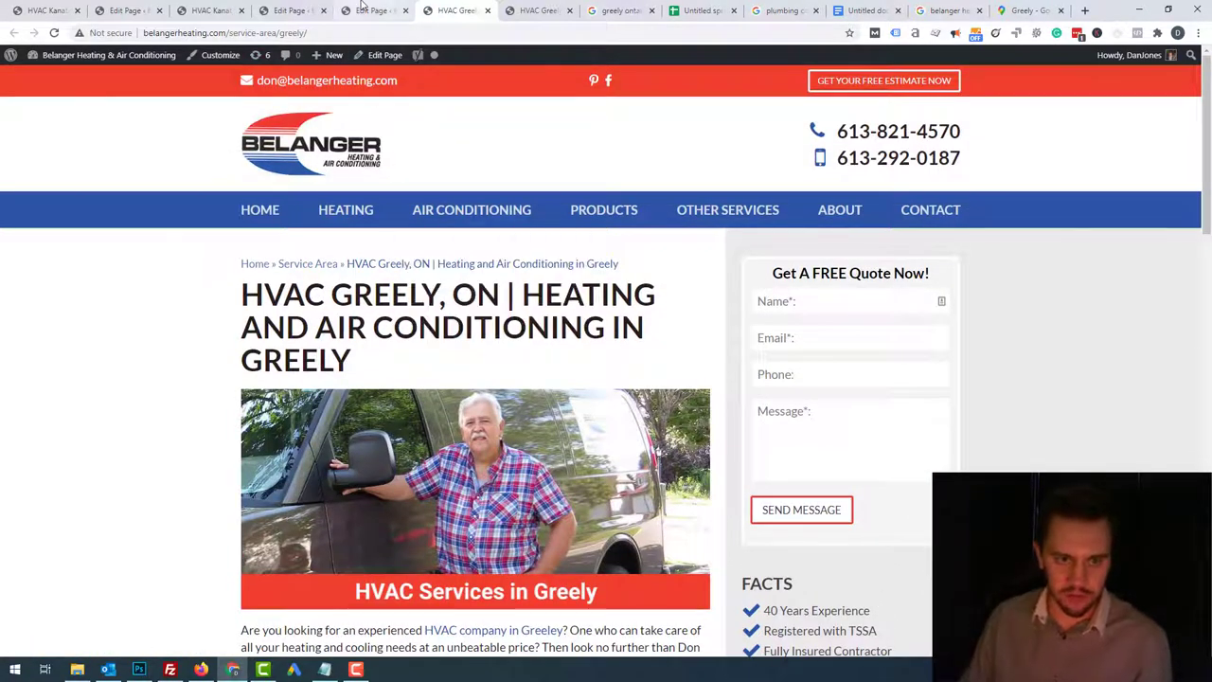
- Open the meta description for editing in the Yoast SEO snippet editor of the Greely page
key("ctrl+shift+Tab")
scroll(477, 395, "down", 5)
scroll(478, 395, "down", 10)
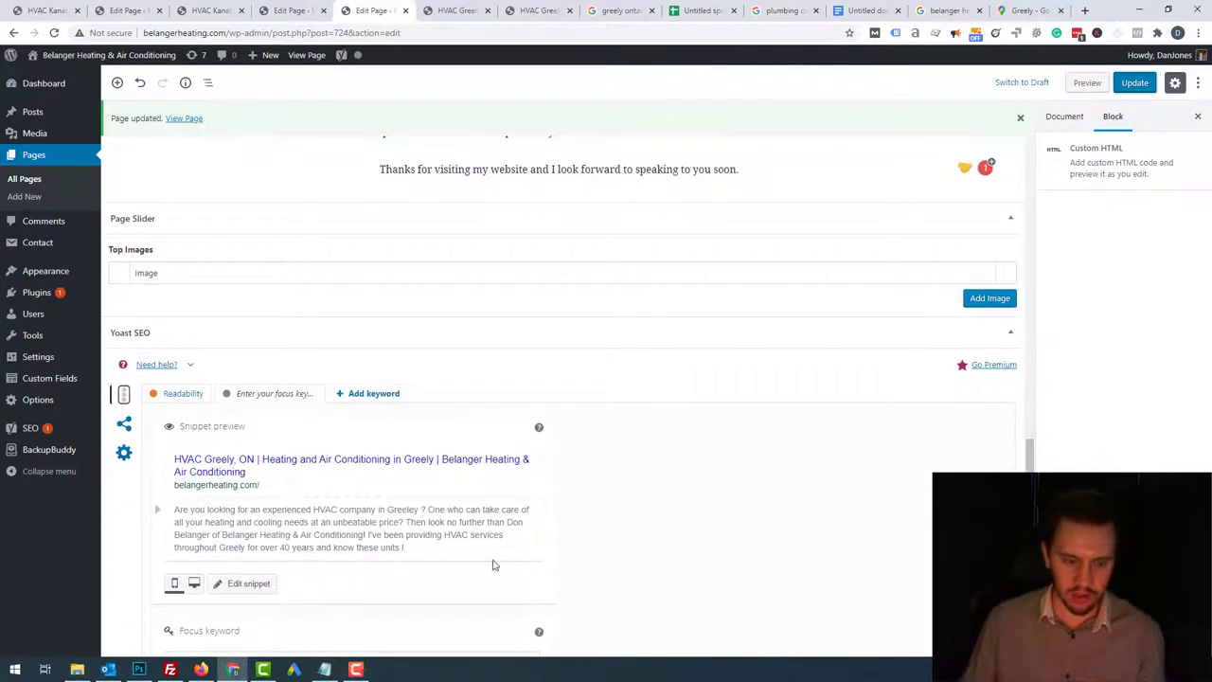
left_click(349, 520)
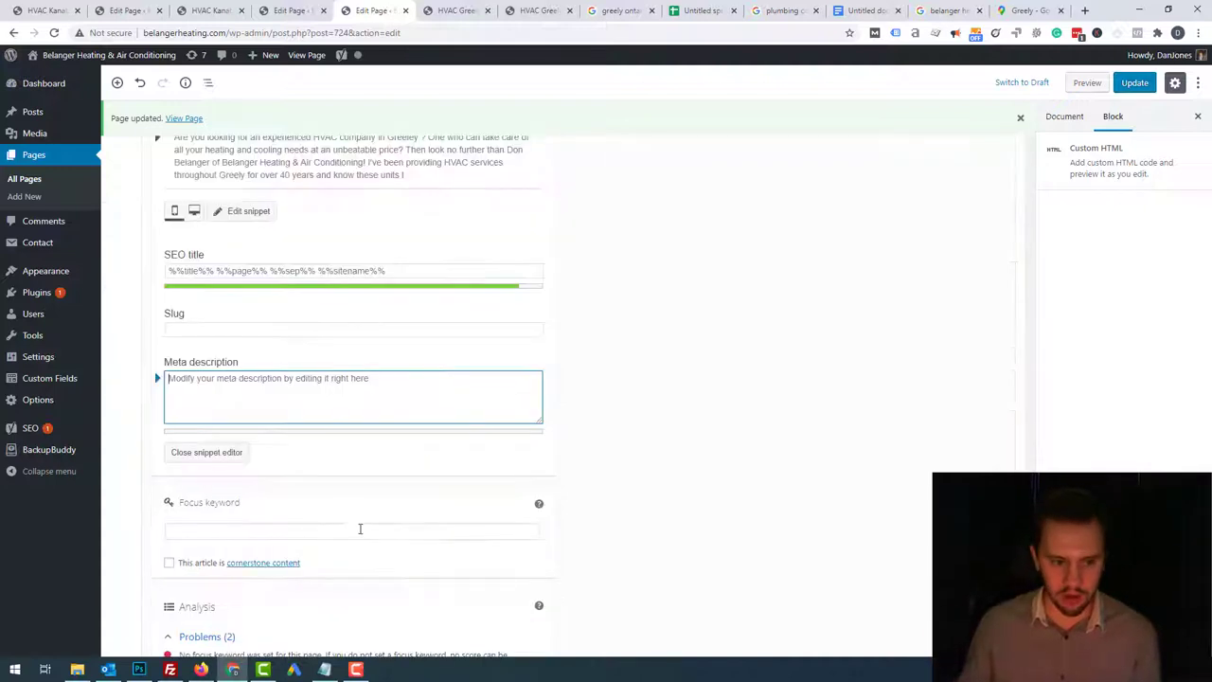
scroll(417, 455, "up", 1)
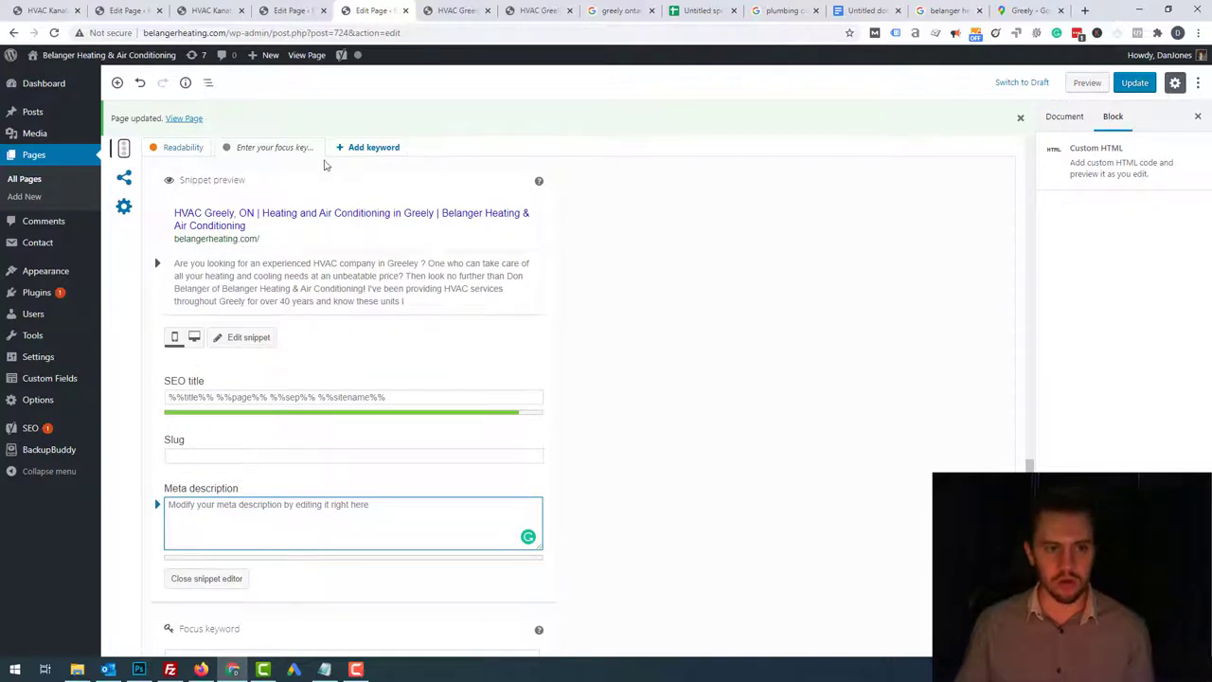
- View the source of the live Kanata service-area page and examine its og:description text
left_click(204, 10)
right_click(302, 407)
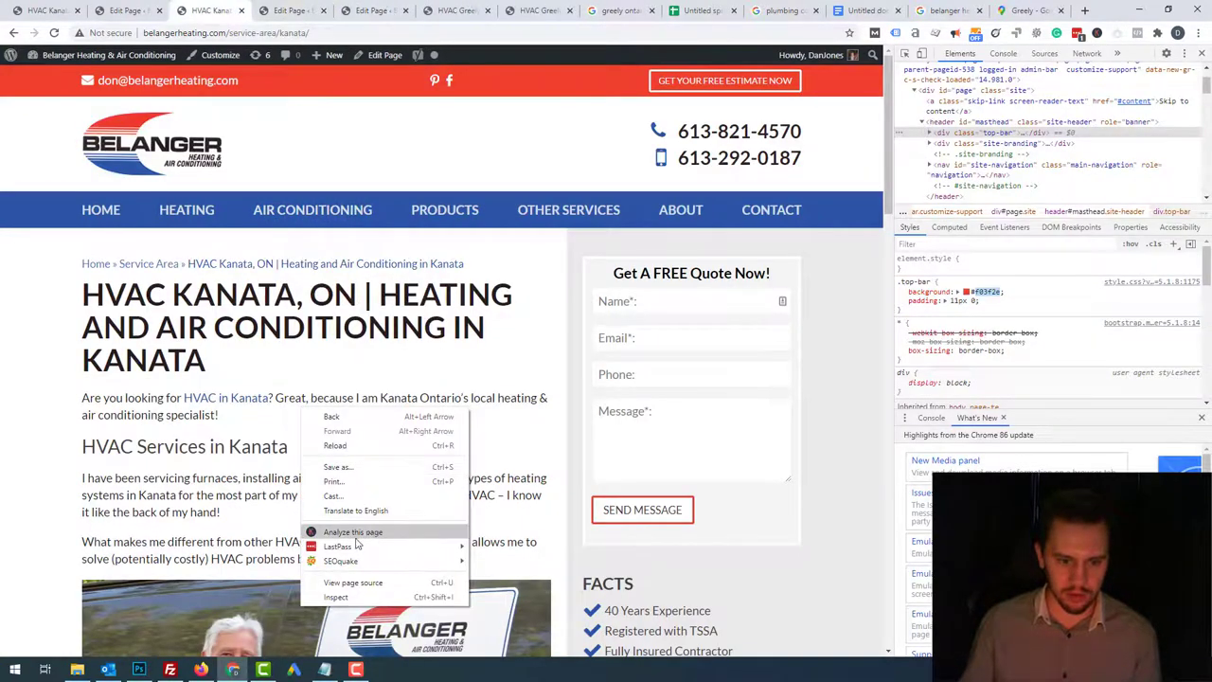
left_click(352, 582)
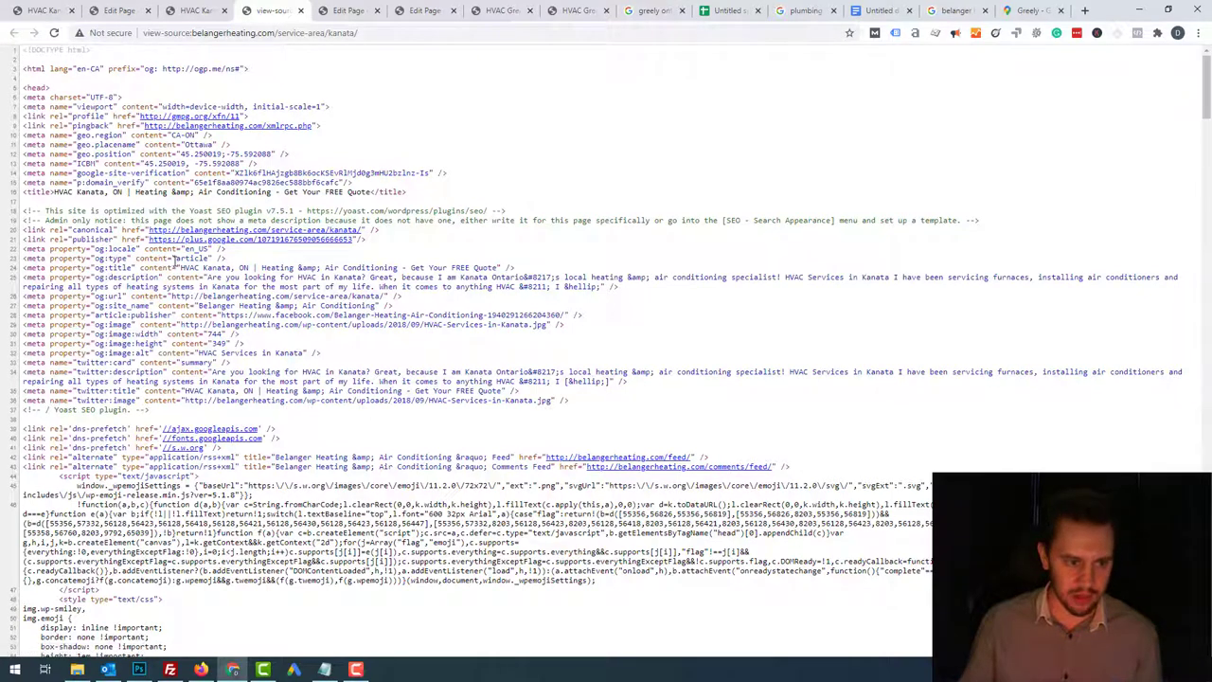
left_click_drag(208, 277, 520, 285)
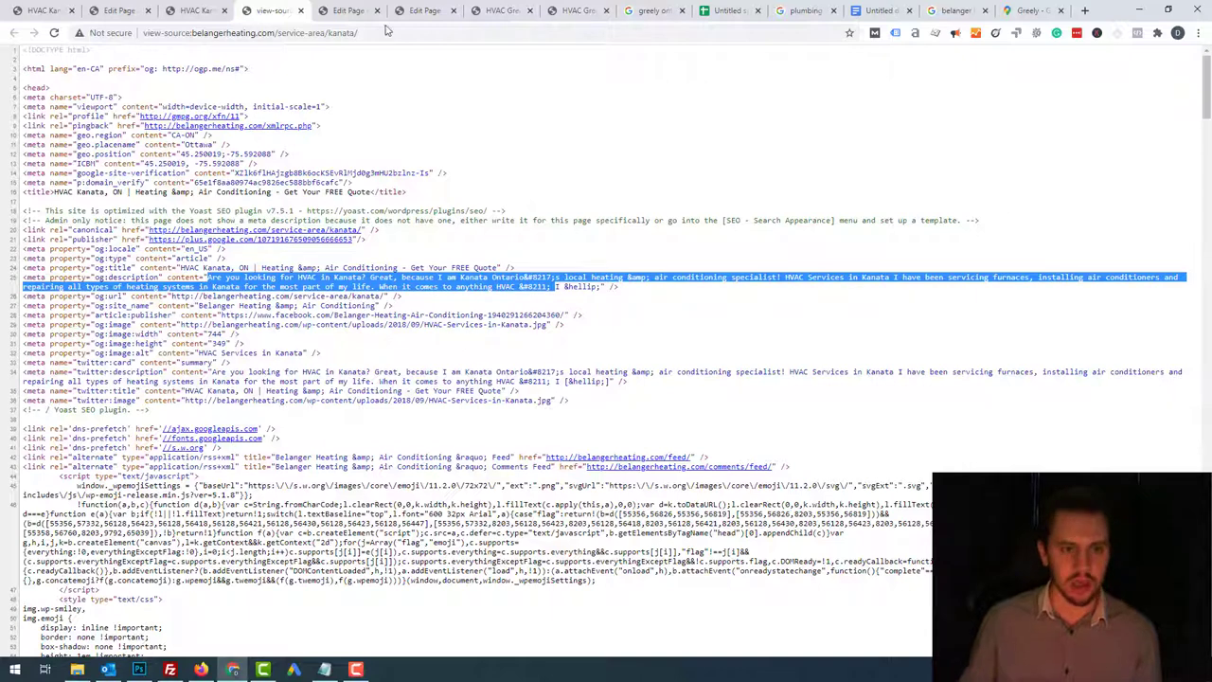
- Search Google for "greely hvac" and examine the description shown under the ATEL Air result
left_click(421, 10)
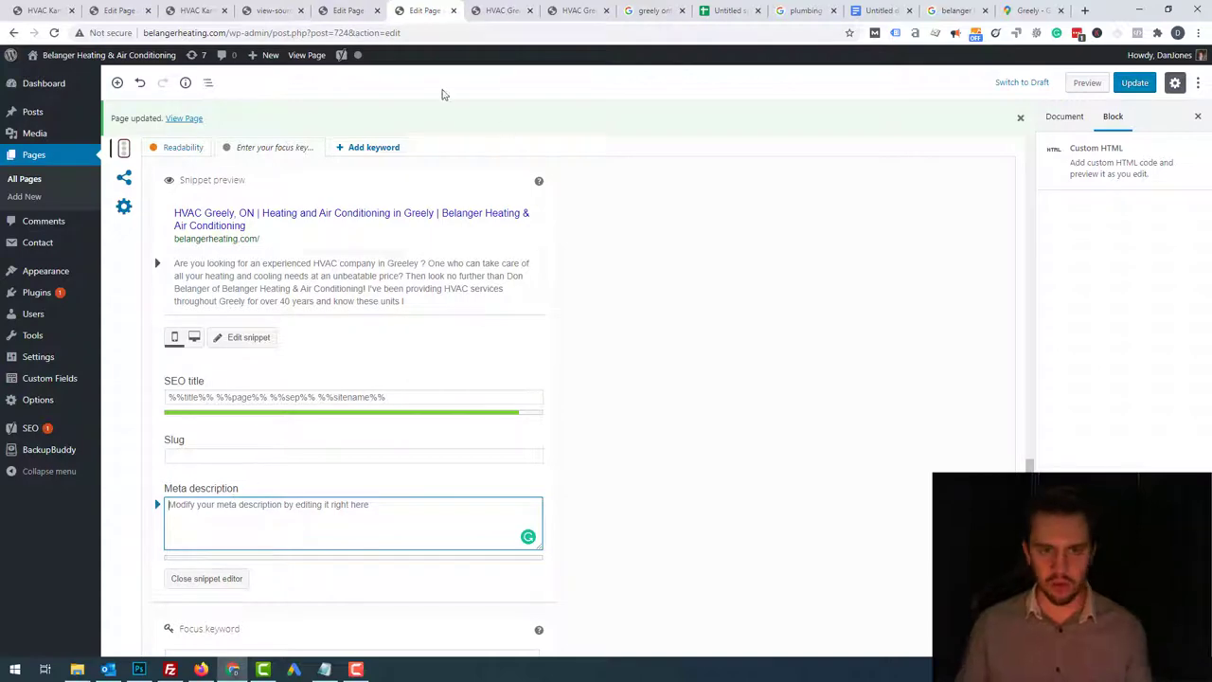
left_click(649, 10)
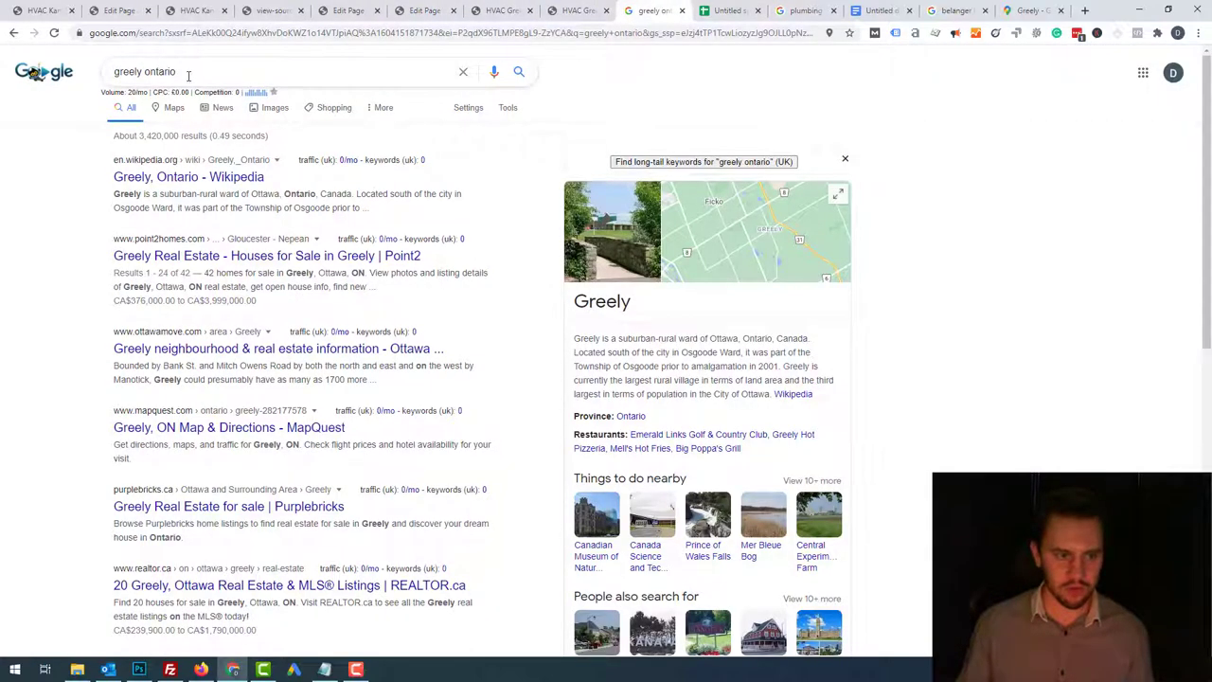
type("hvac")
key("Return")
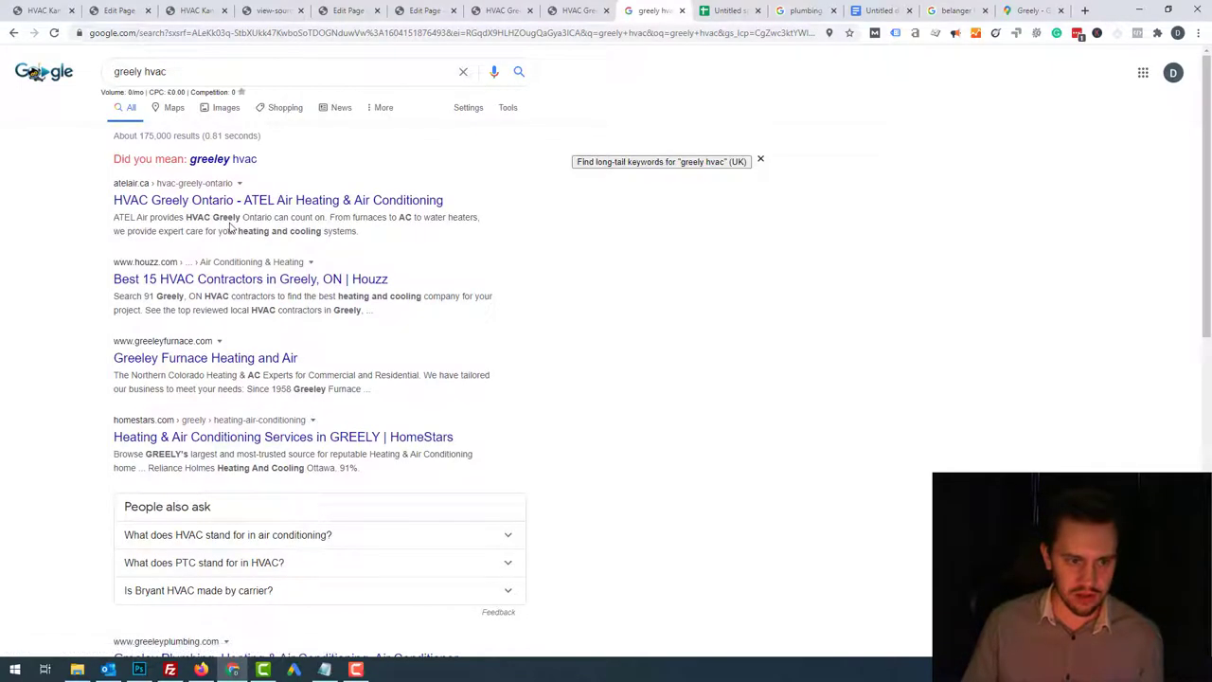
left_click_drag(314, 217, 369, 240)
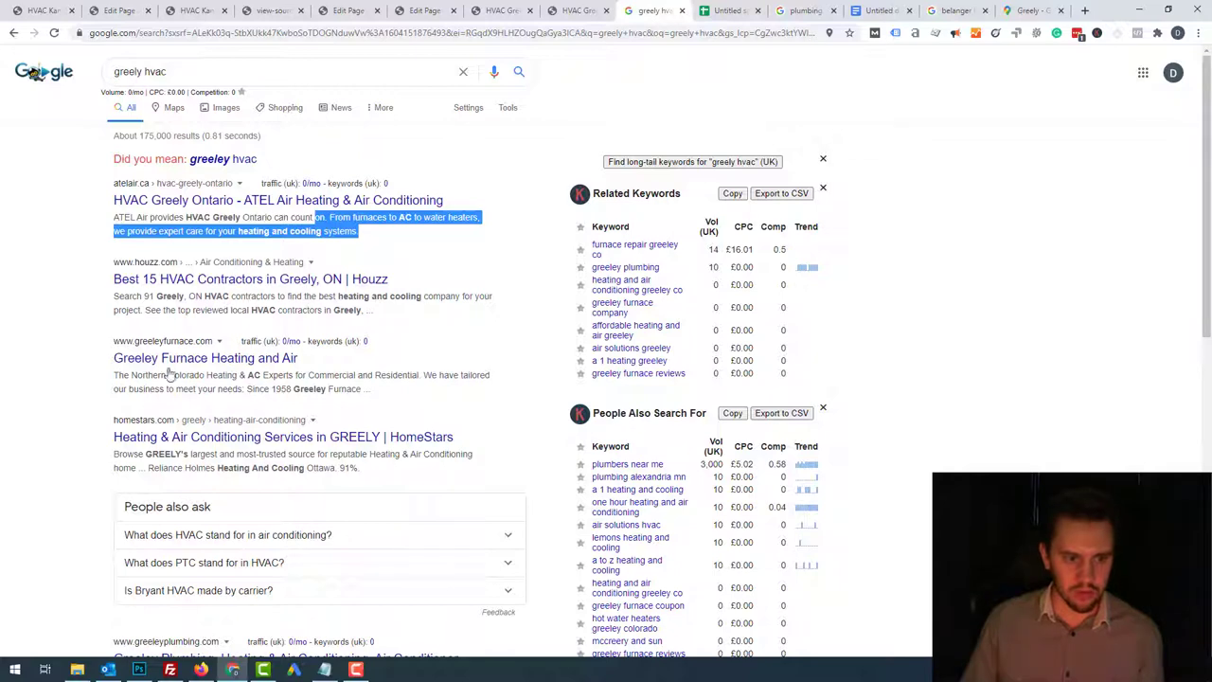
- Search Google for "greely ontario"
double_click(154, 72)
type("ontar")
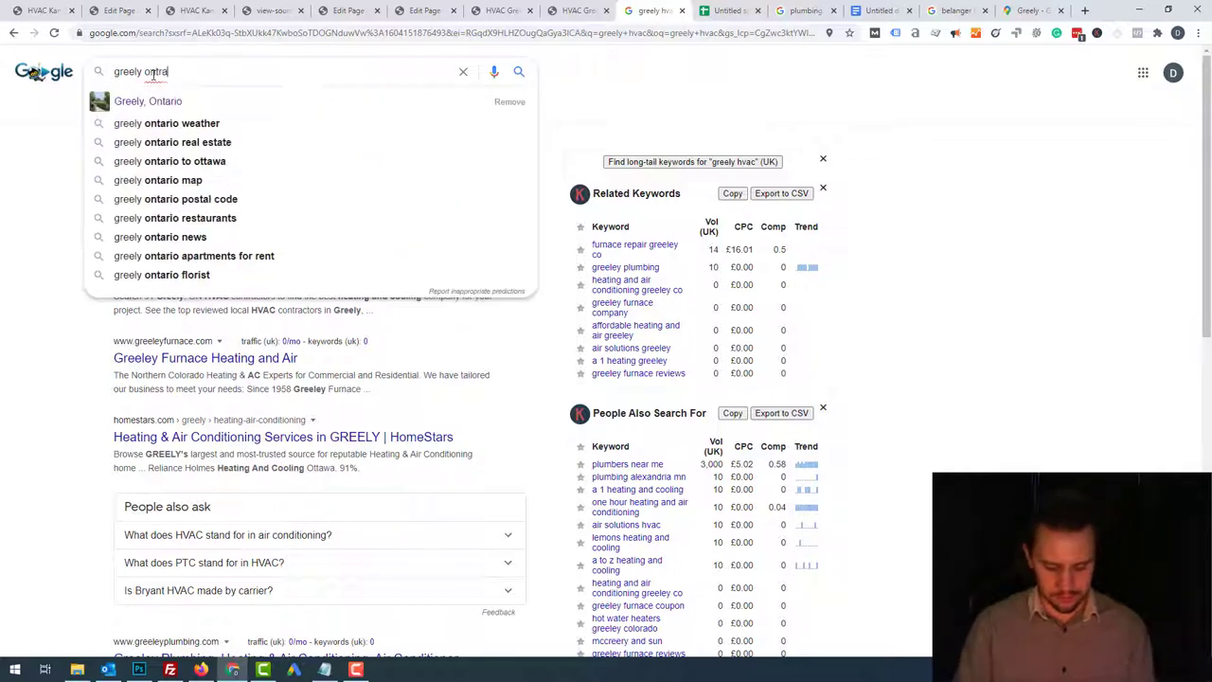
type("io")
key("Return")
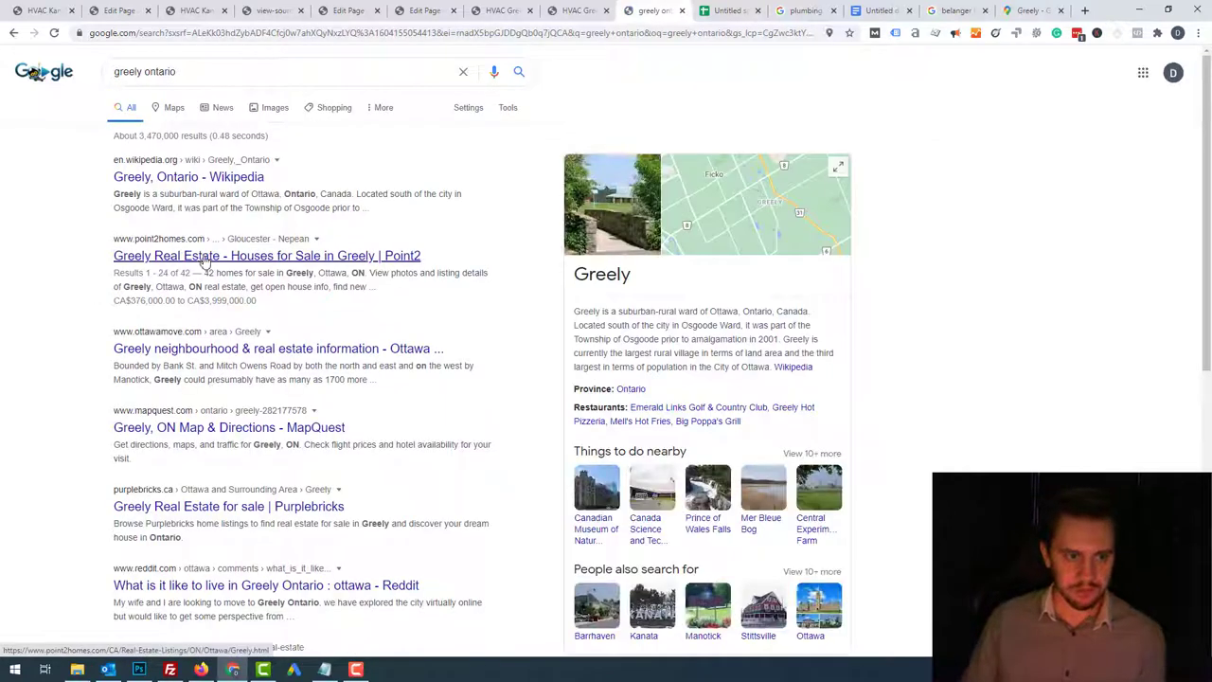
- Search Google for "hvac ontario" and examine the descriptions shown for the HVAC companies in the results
double_click(128, 72)
key("BackSpace")
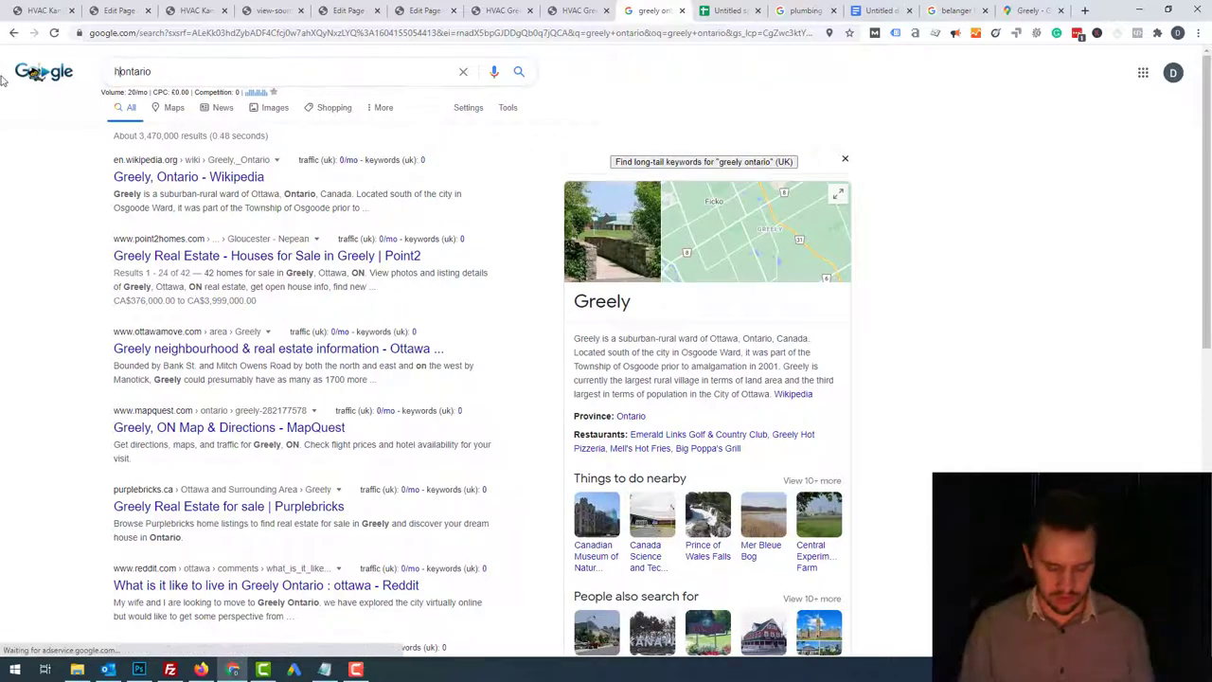
type("hvac")
key("Return")
scroll(265, 319, "down", 3)
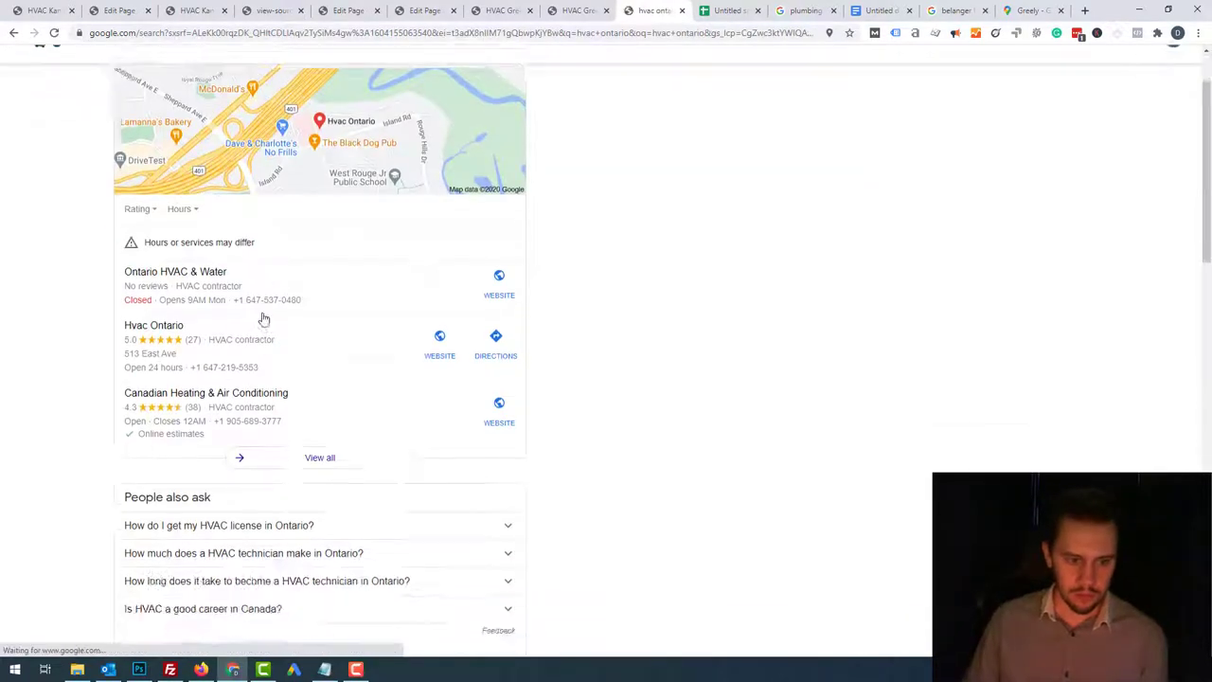
scroll(260, 312, "down", 2)
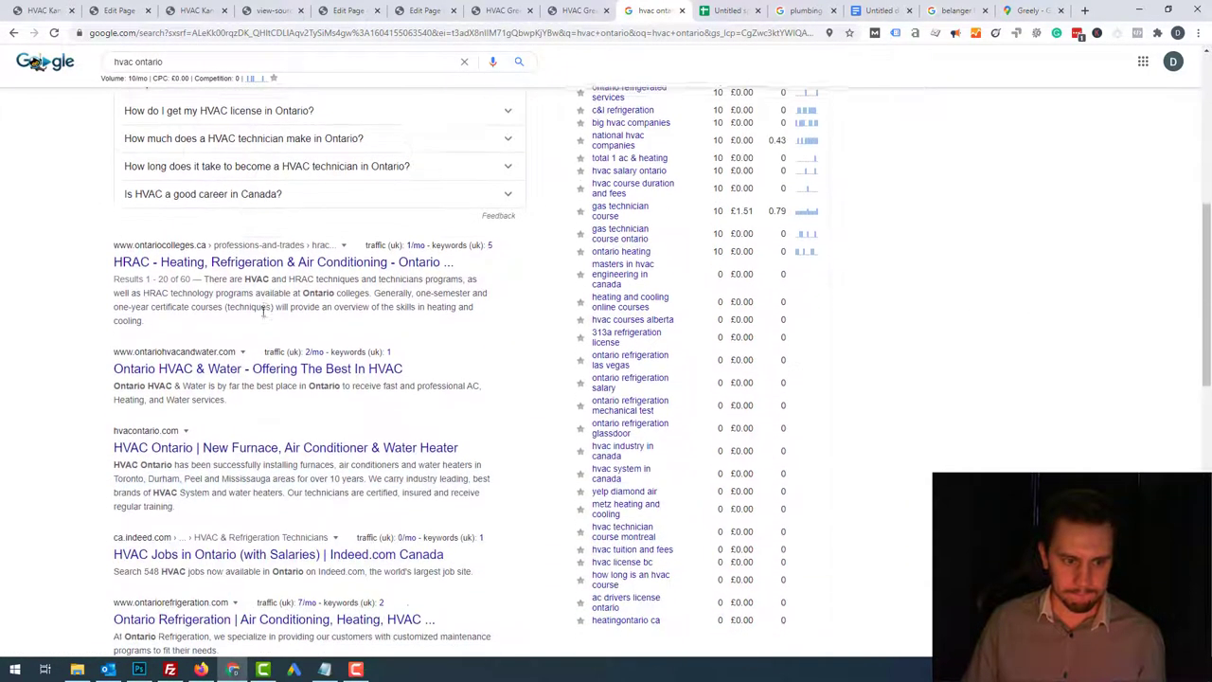
left_click_drag(258, 384, 367, 401)
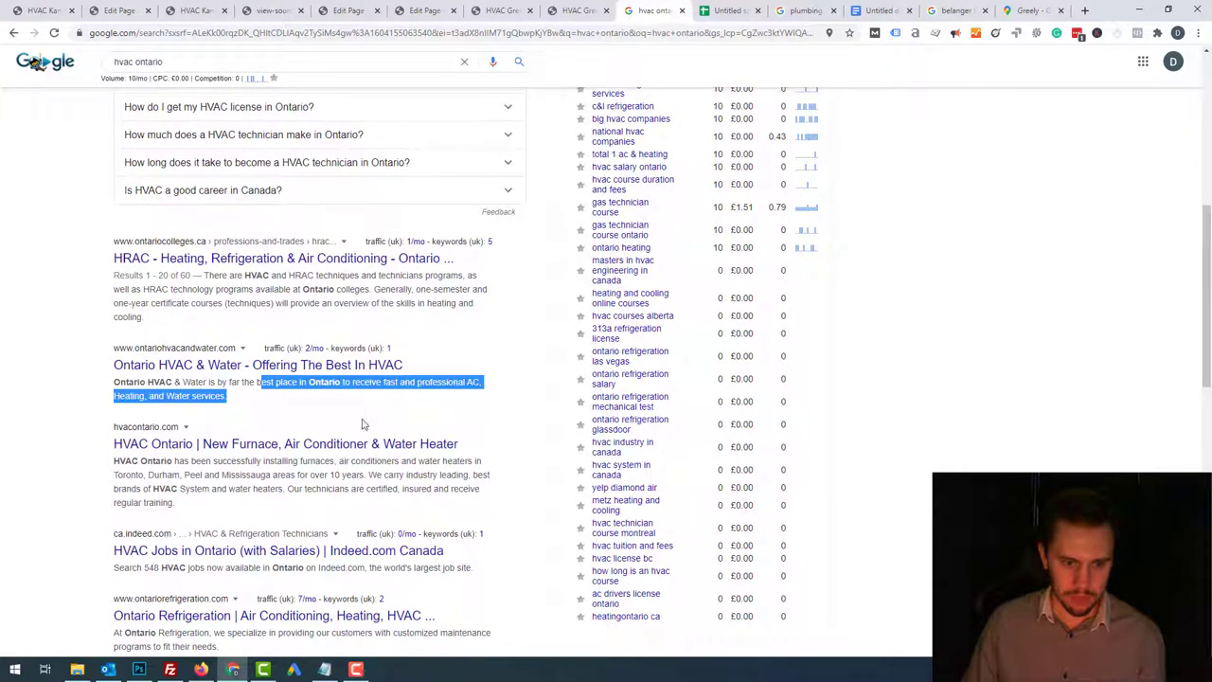
left_click(311, 476)
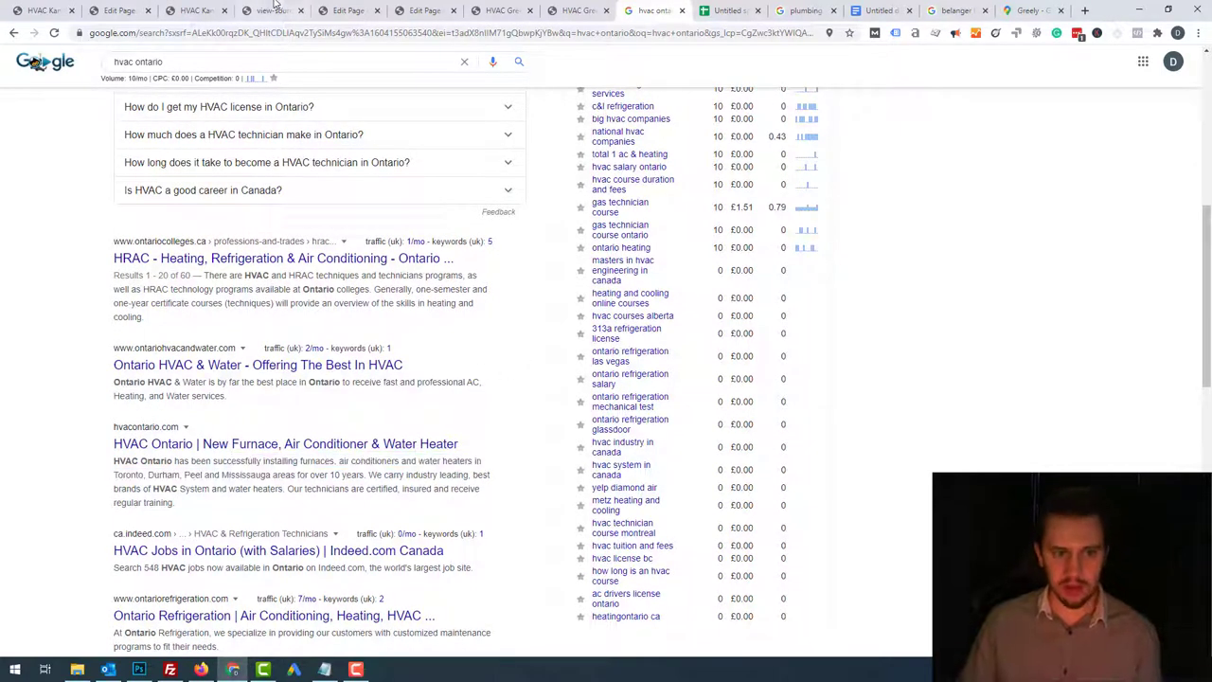
- Return to the Greely page editor and examine the wording of the Yoast meta description, from the opening question to the free-quote call to action
key("ctrl+5")
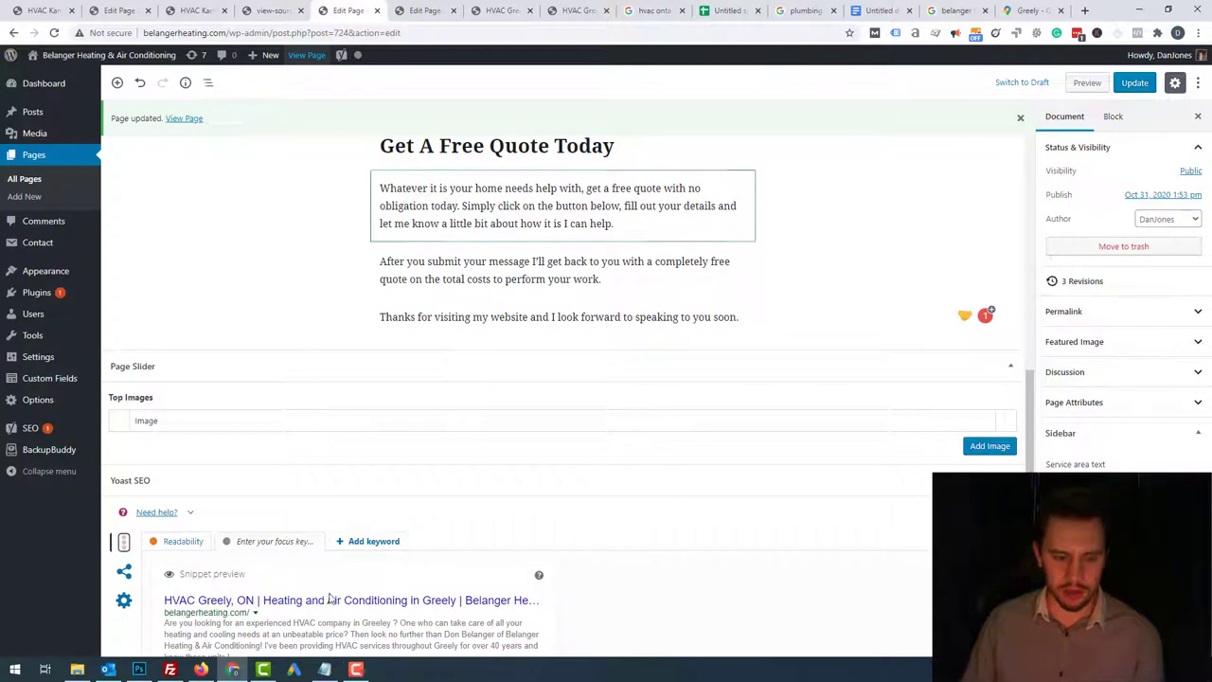
key("ctrl+Tab")
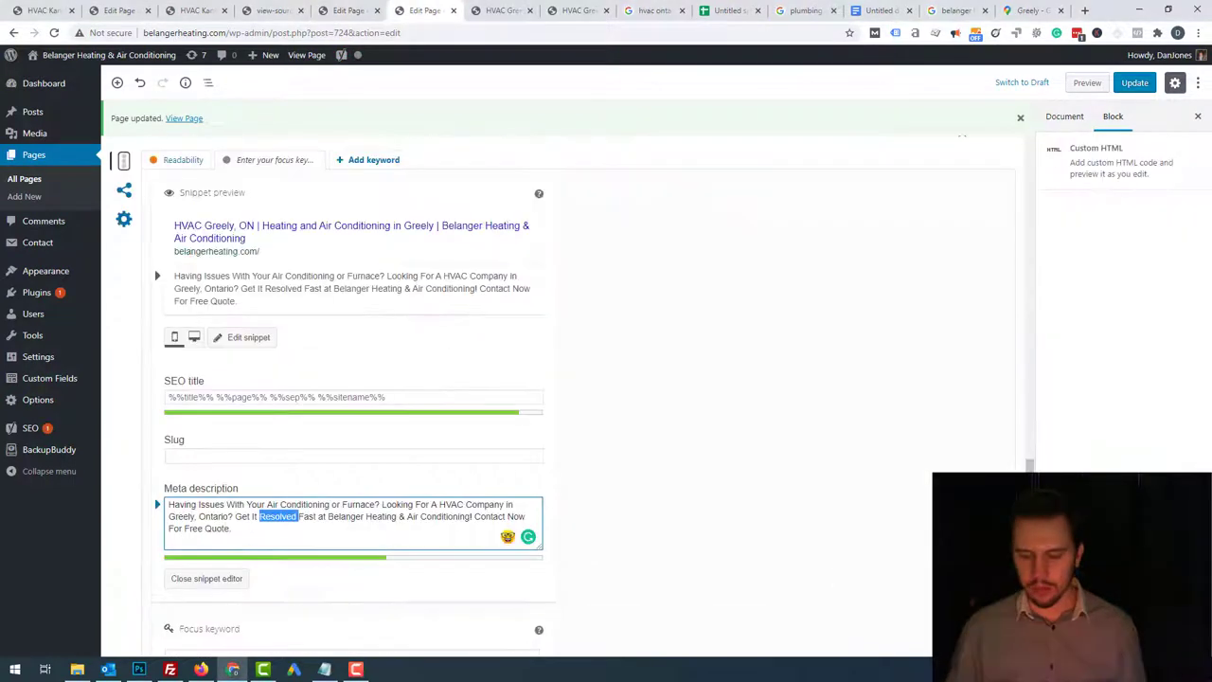
left_click(760, 563)
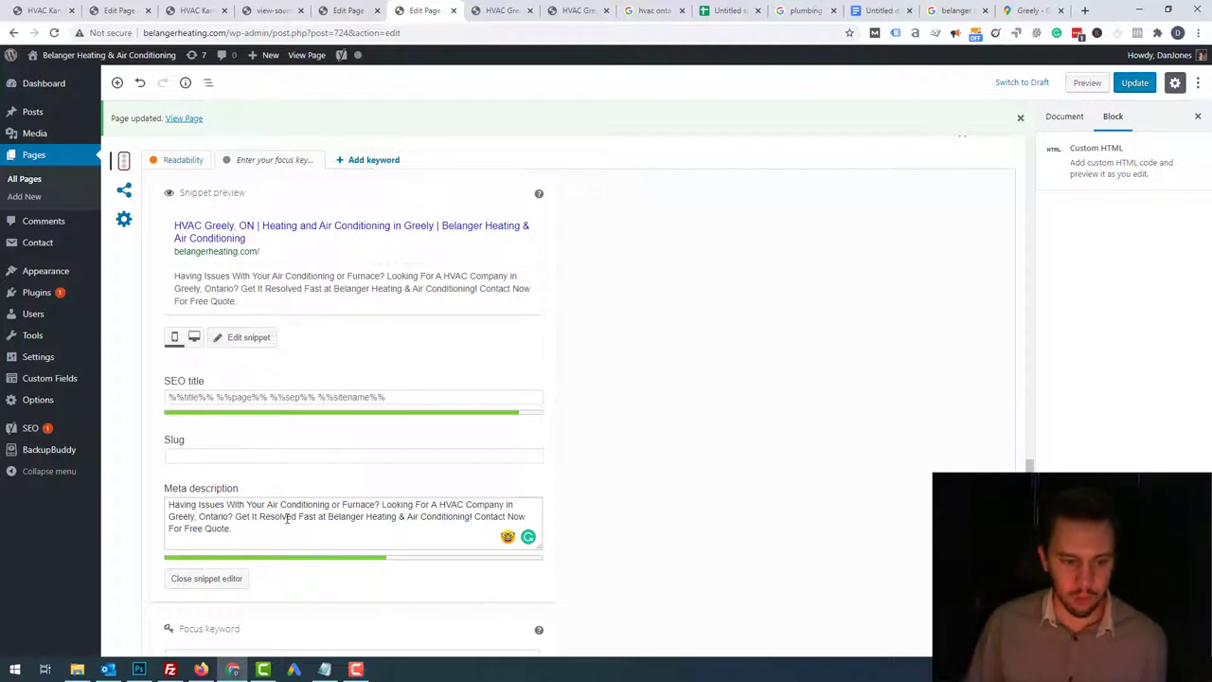
left_click_drag(380, 504, 90, 506)
left_click(376, 532)
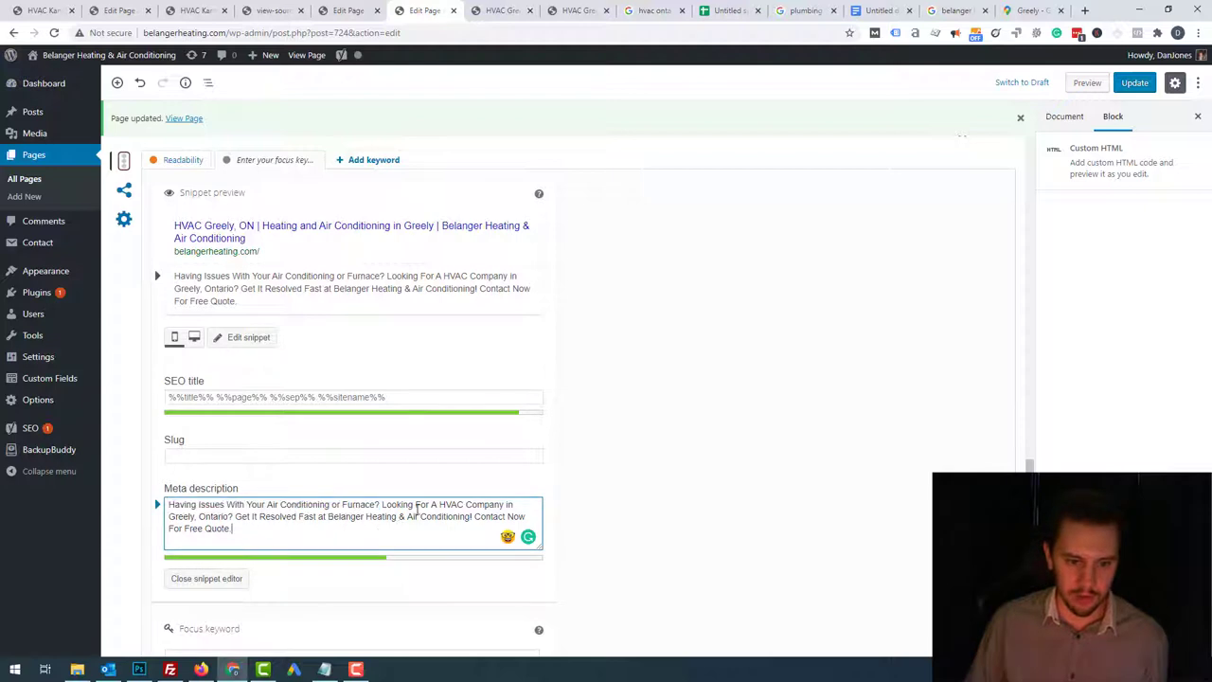
left_click_drag(381, 505, 224, 516)
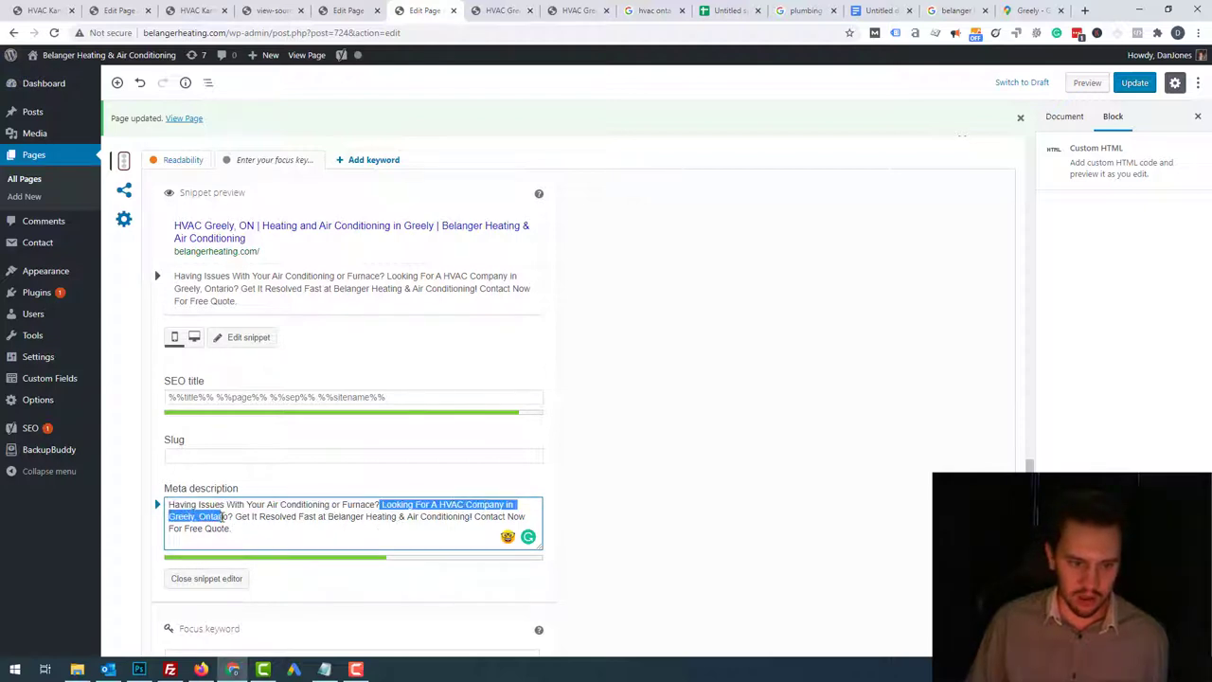
left_click(445, 505)
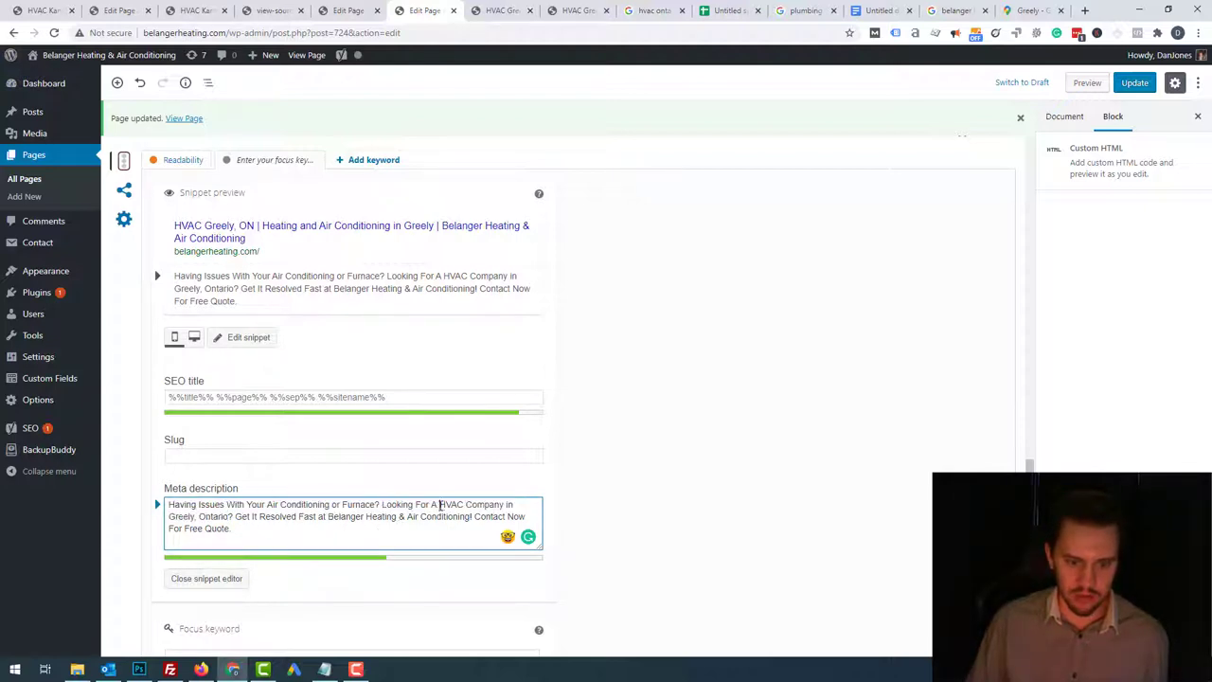
left_click_drag(436, 505, 488, 505)
left_click(377, 517)
left_click_drag(316, 518, 320, 518)
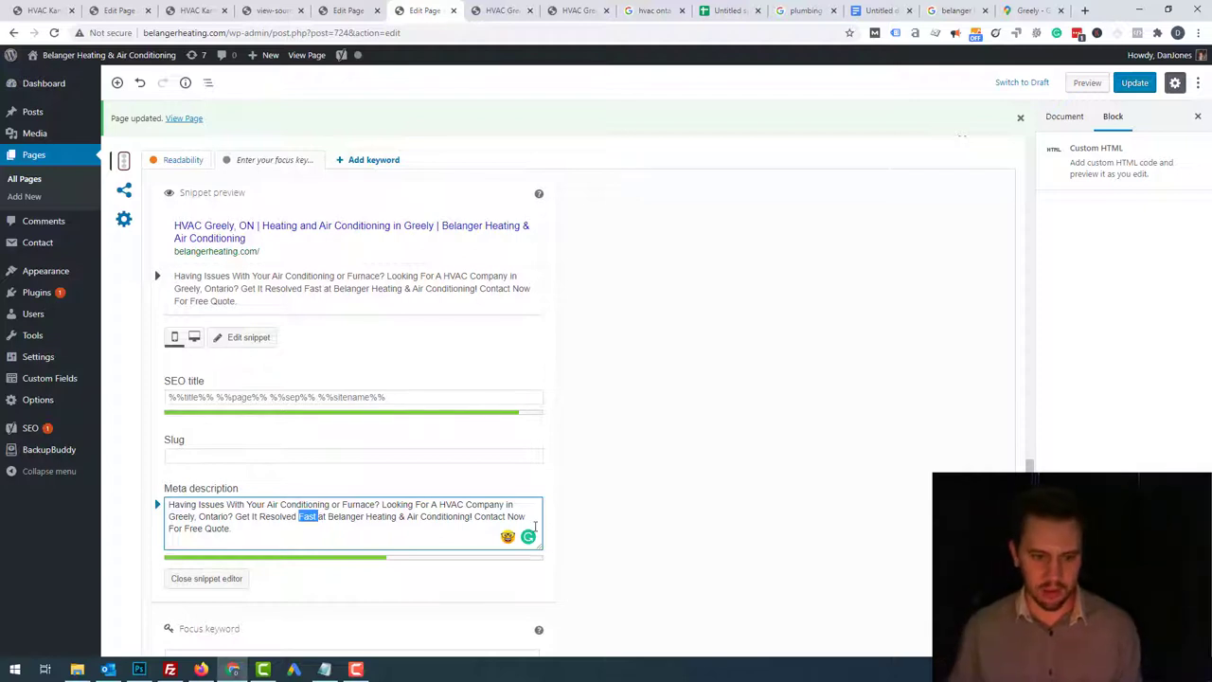
left_click_drag(475, 516, 498, 548)
left_click(305, 524)
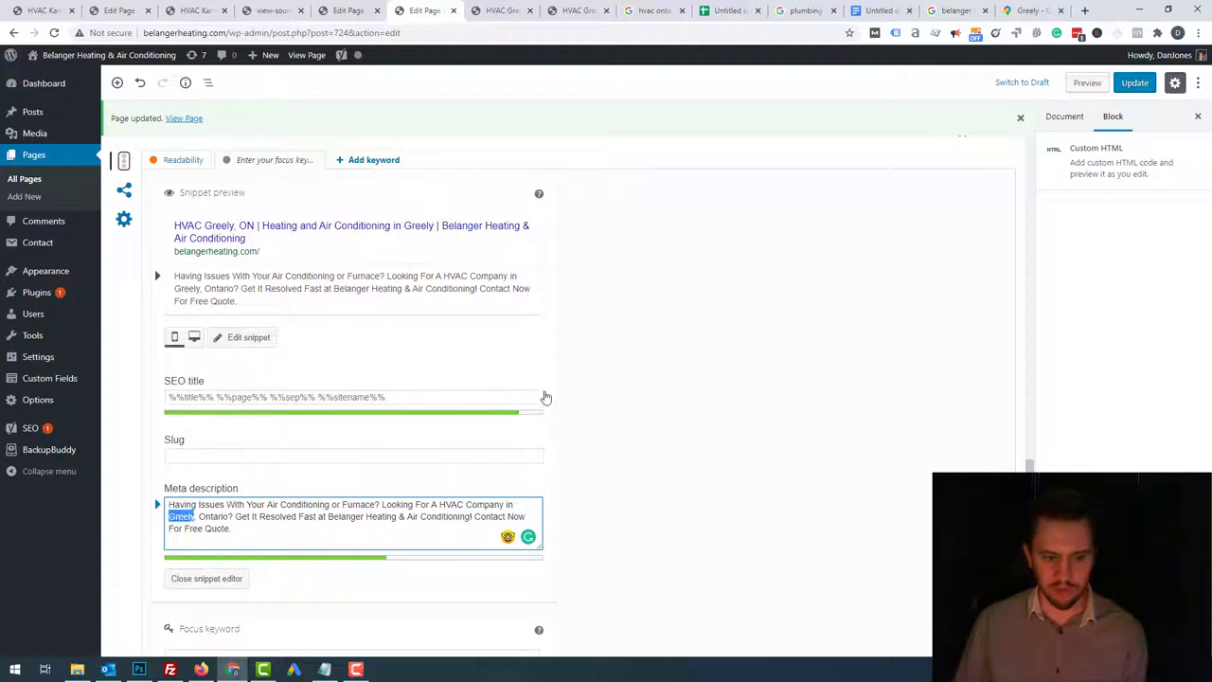
- Update the Greely page to save its meta description
scroll(492, 473, "down", 4)
left_click(1134, 83)
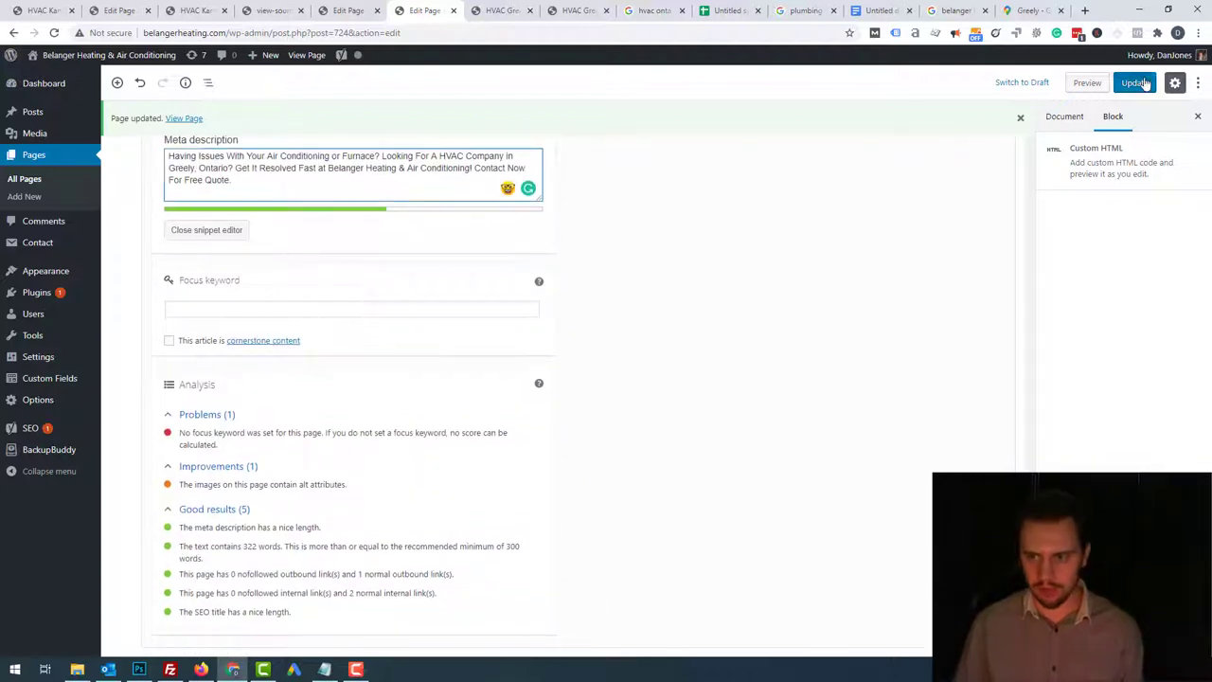
- View the live Greely service-area page and examine the air conditioning and furnace entries under "My HVAC Services Include"
left_click(498, 11)
scroll(365, 465, "down", 5)
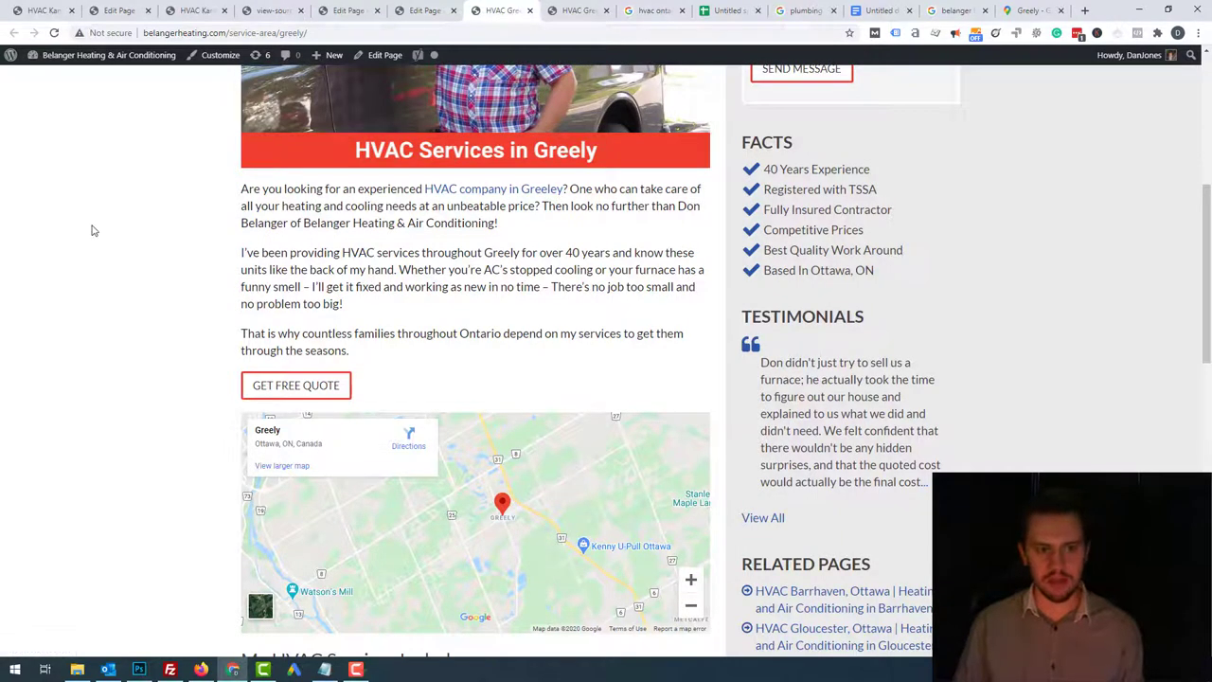
scroll(379, 331, "down", 3)
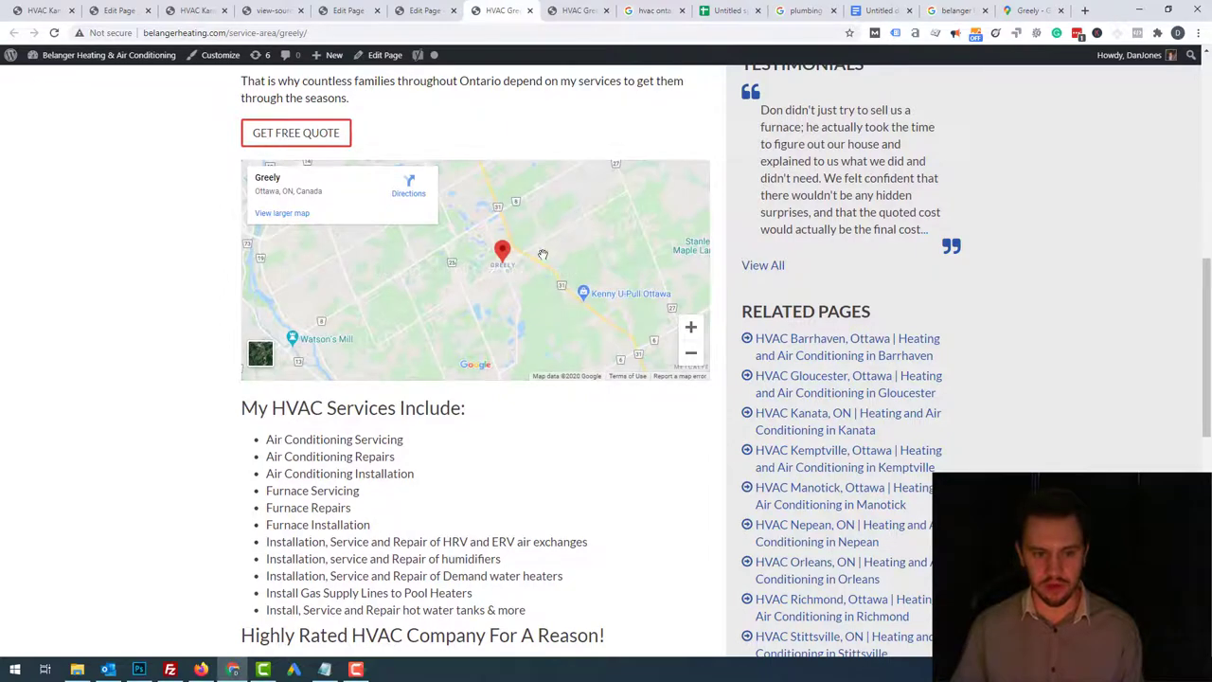
scroll(308, 303, "down", 2)
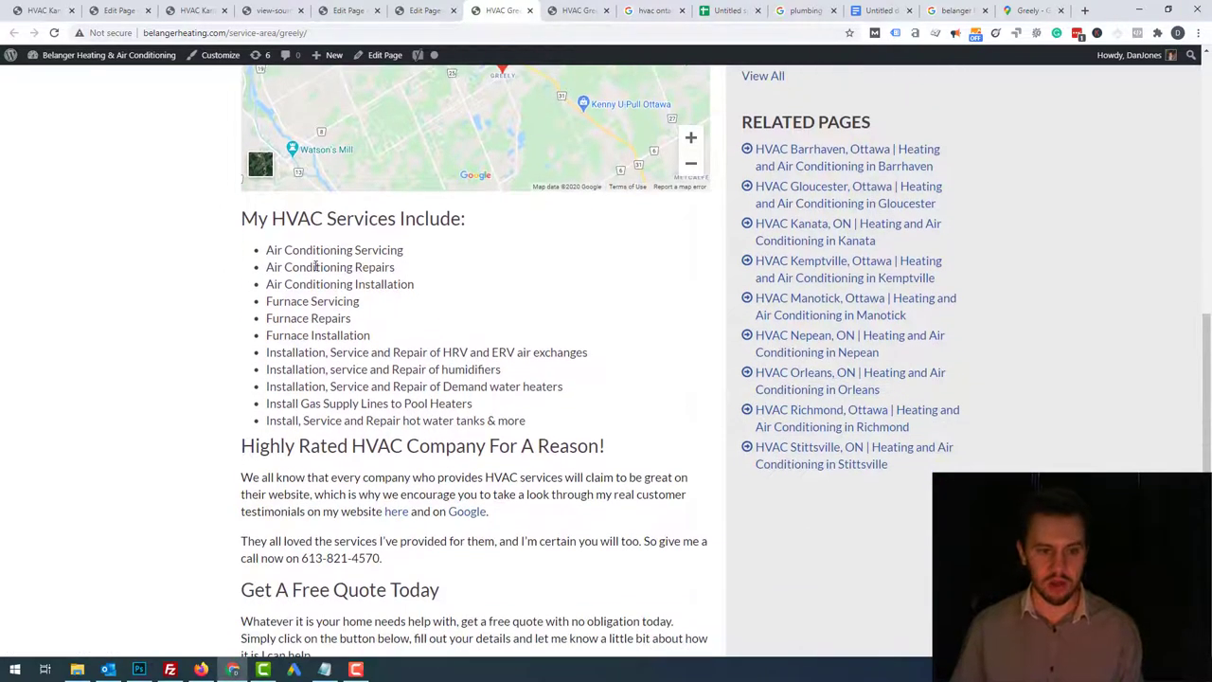
left_click_drag(276, 252, 402, 320)
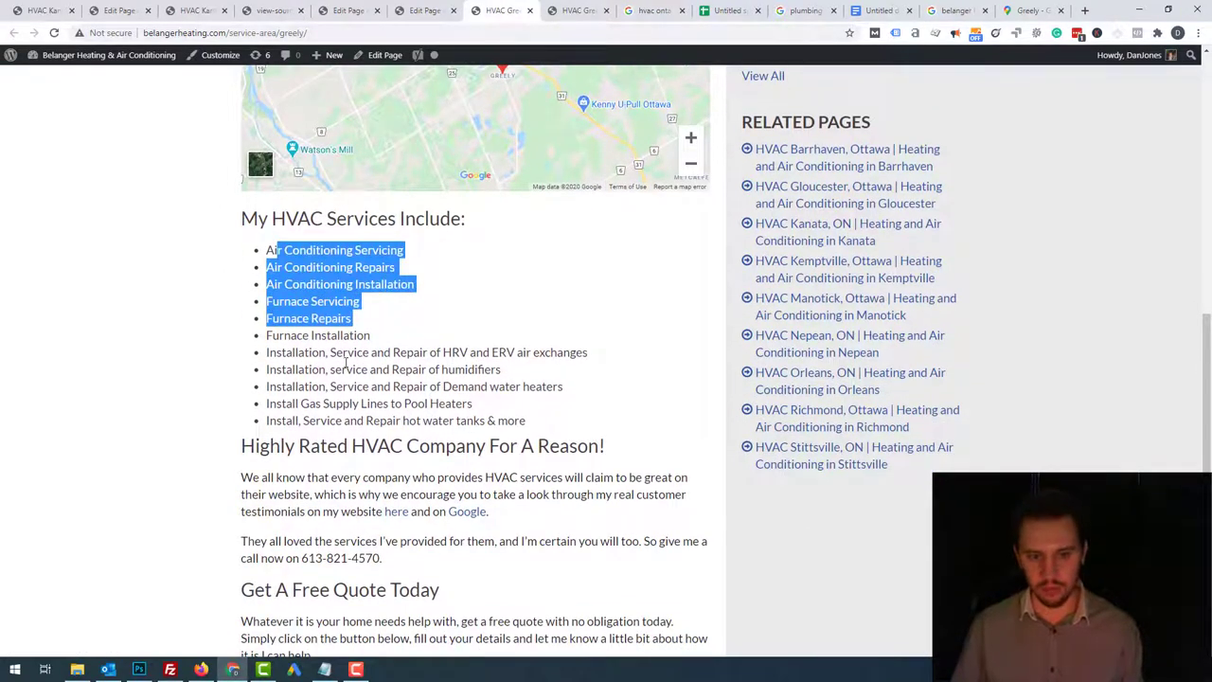
left_click_drag(268, 250, 476, 300)
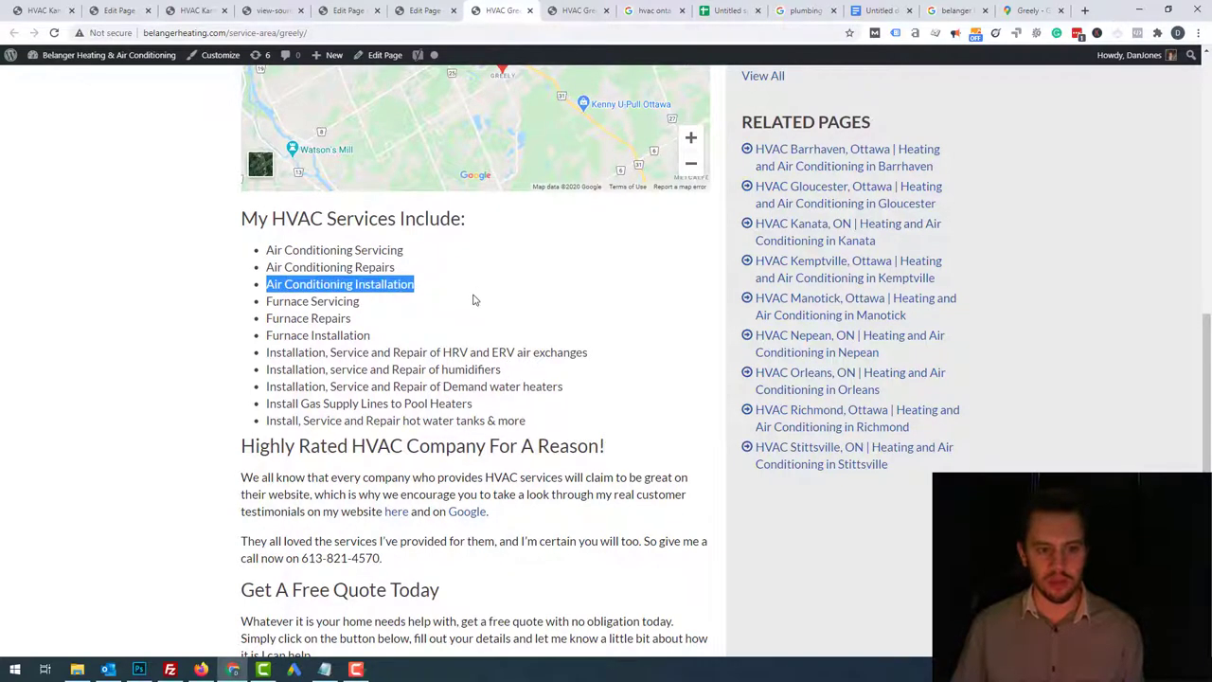
triple_click(267, 301)
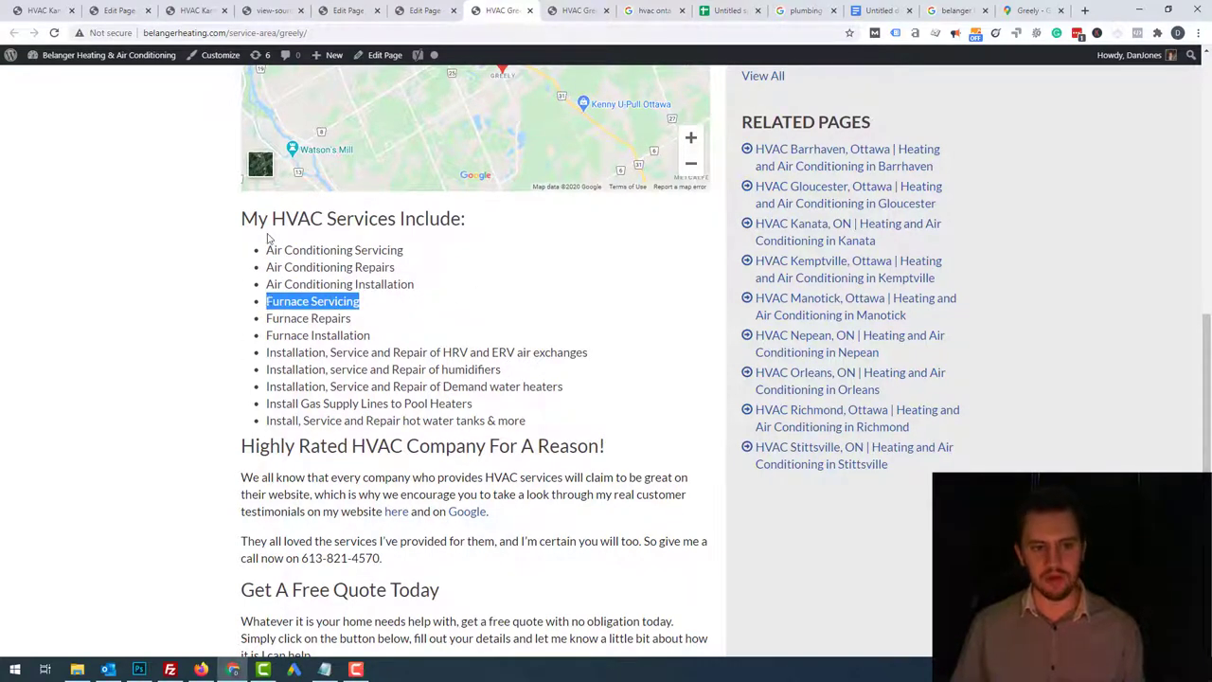
mouse_move(345, 217)
left_mouse_down()
mouse_move(268, 249)
mouse_move(275, 219)
mouse_move(326, 219)
left_mouse_up()
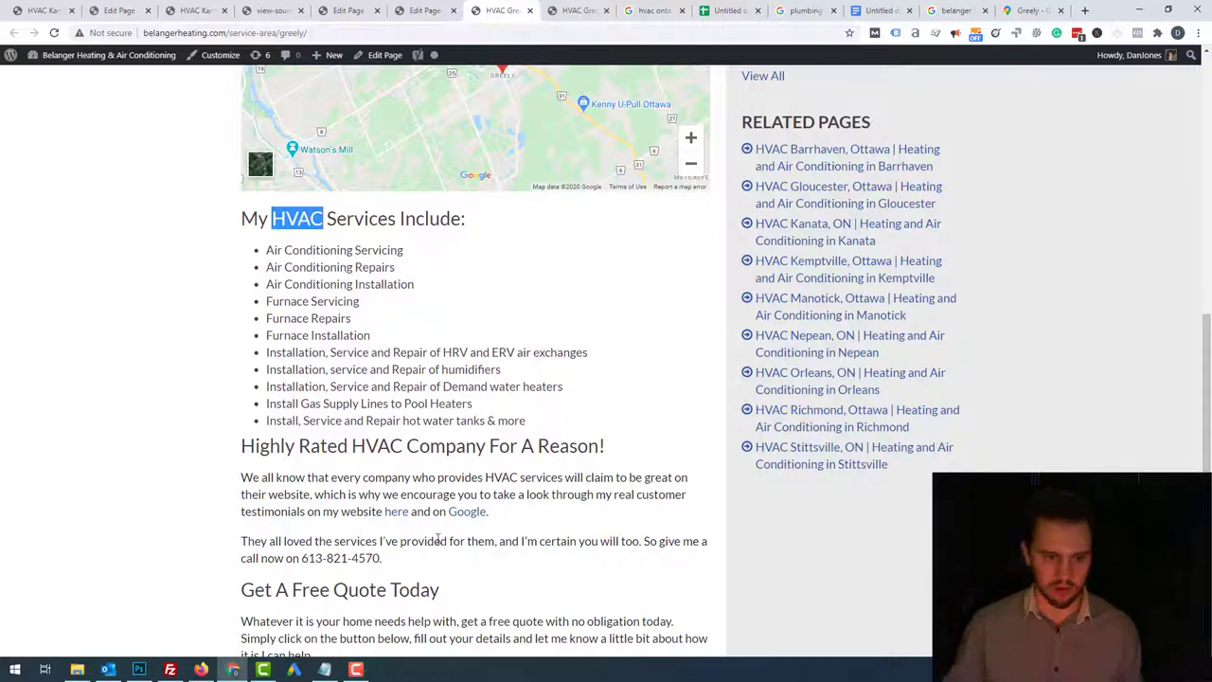
mouse_move(266, 284)
left_mouse_down()
mouse_move(450, 284)
mouse_move(266, 267)
left_mouse_up()
left_click(442, 284)
left_click_drag(398, 262, 313, 260)
left_click_drag(358, 250, 418, 259)
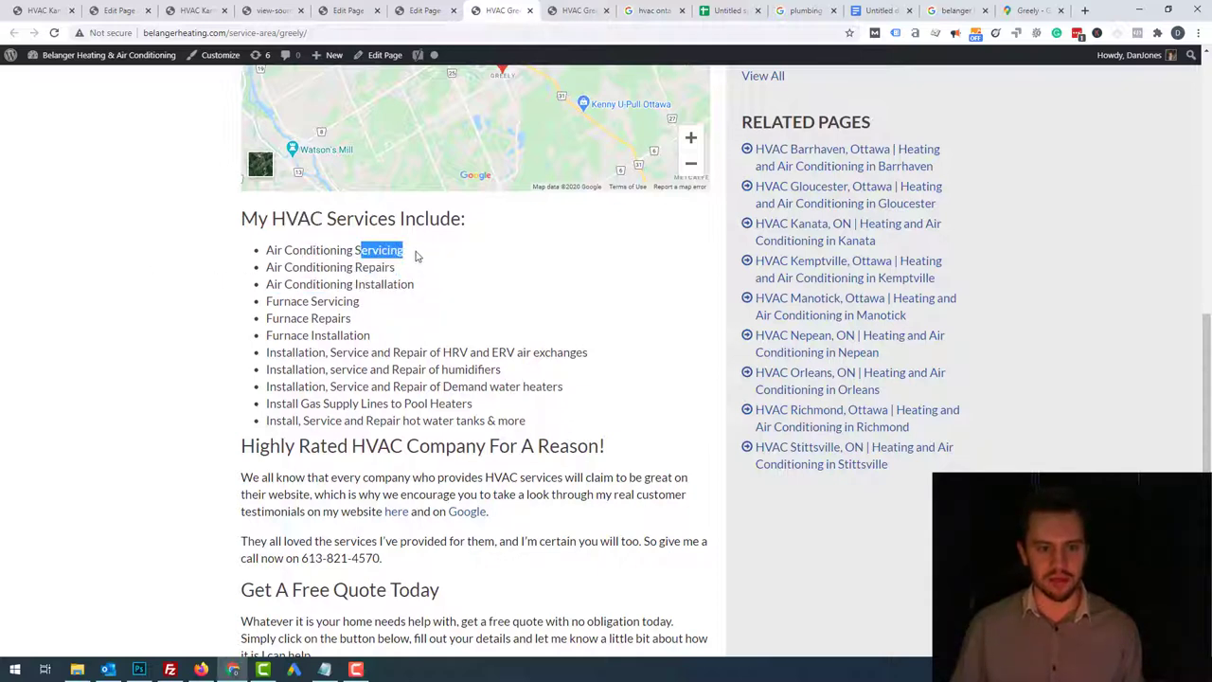
left_click_drag(273, 250, 377, 255)
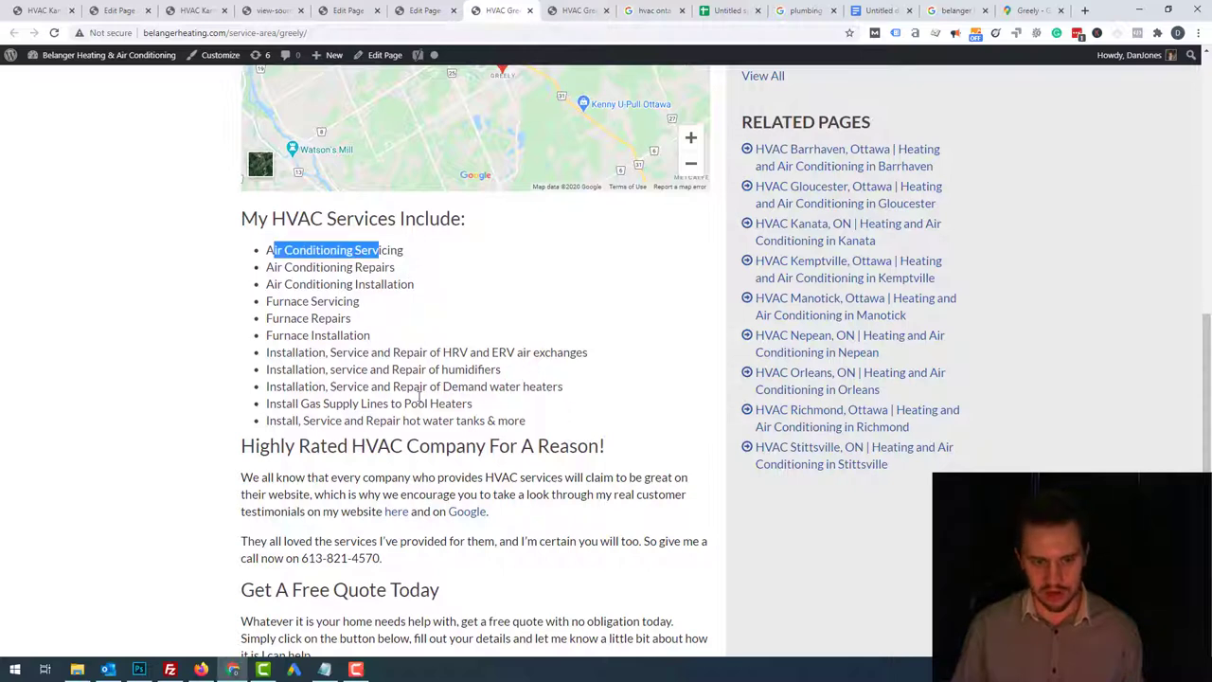
left_click(311, 264)
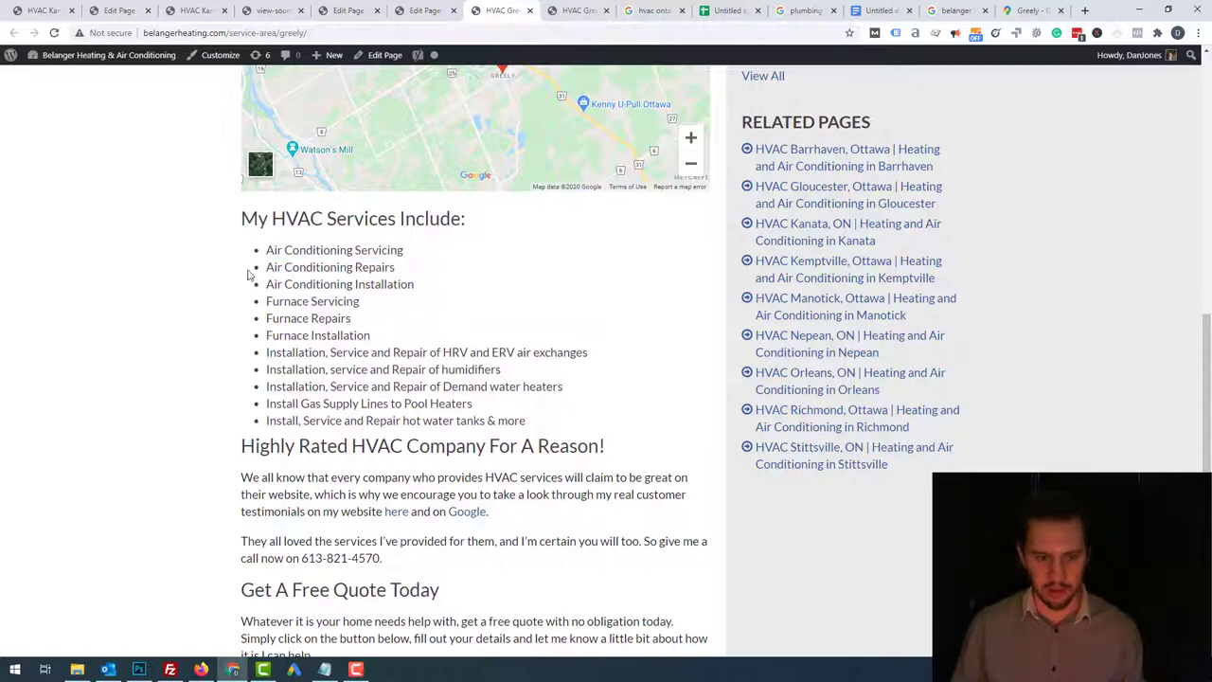
- Look through the whole live Greely page, from the banner and intro text to the free quote section and contact map
scroll(426, 350, "down", 2)
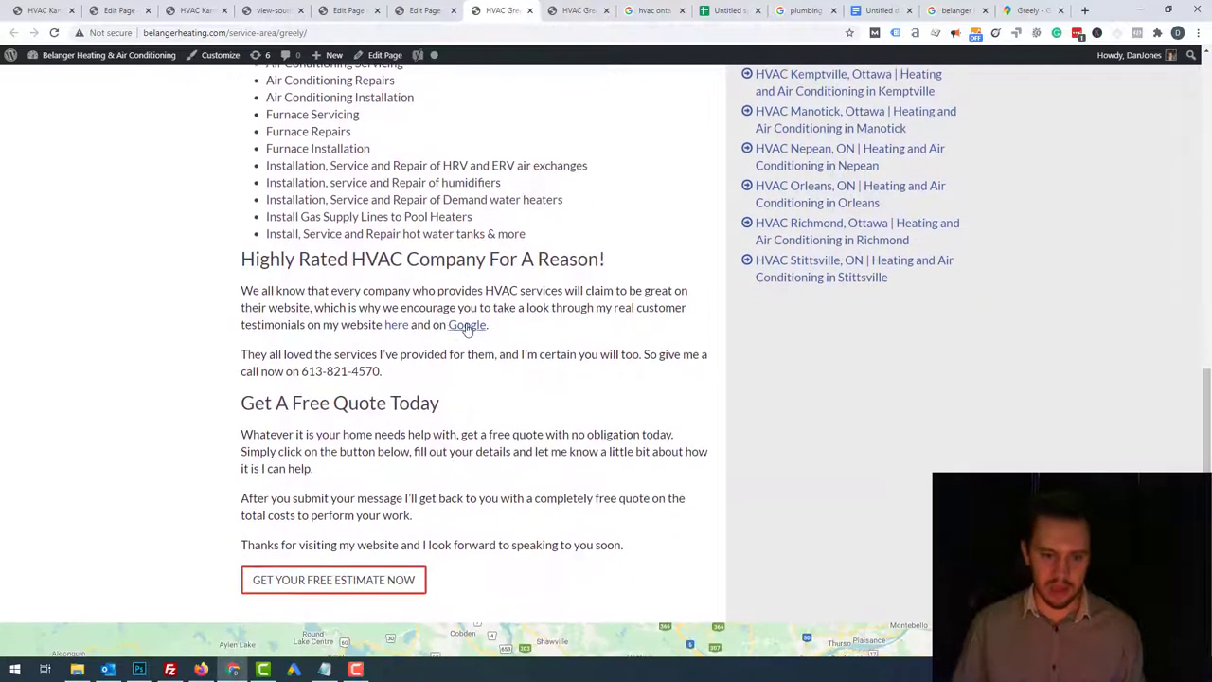
scroll(597, 515, "up", 8)
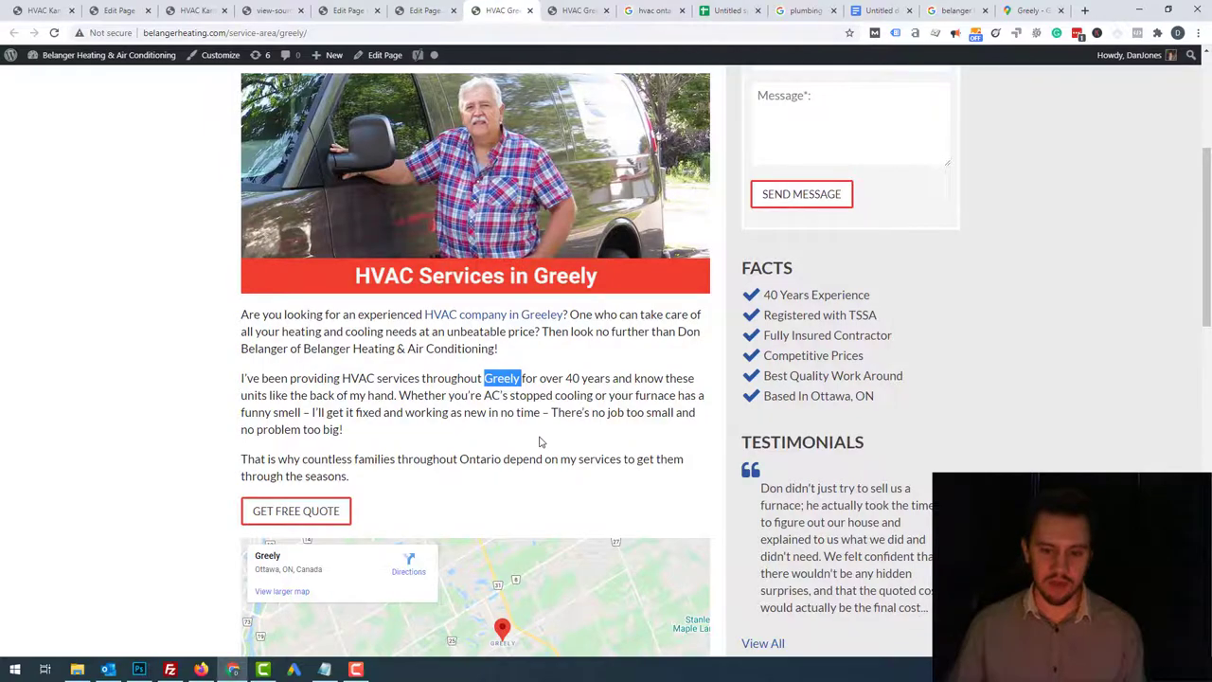
scroll(540, 441, "up", 3)
scroll(569, 417, "down", 8)
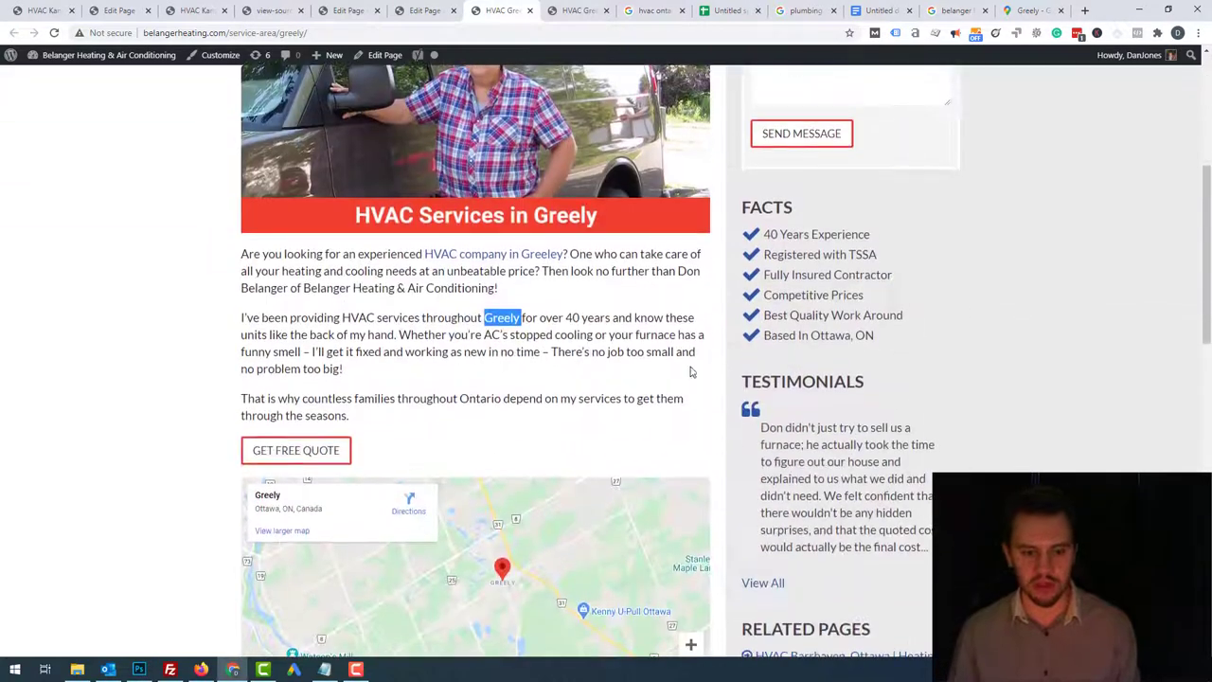
scroll(599, 408, "down", 7)
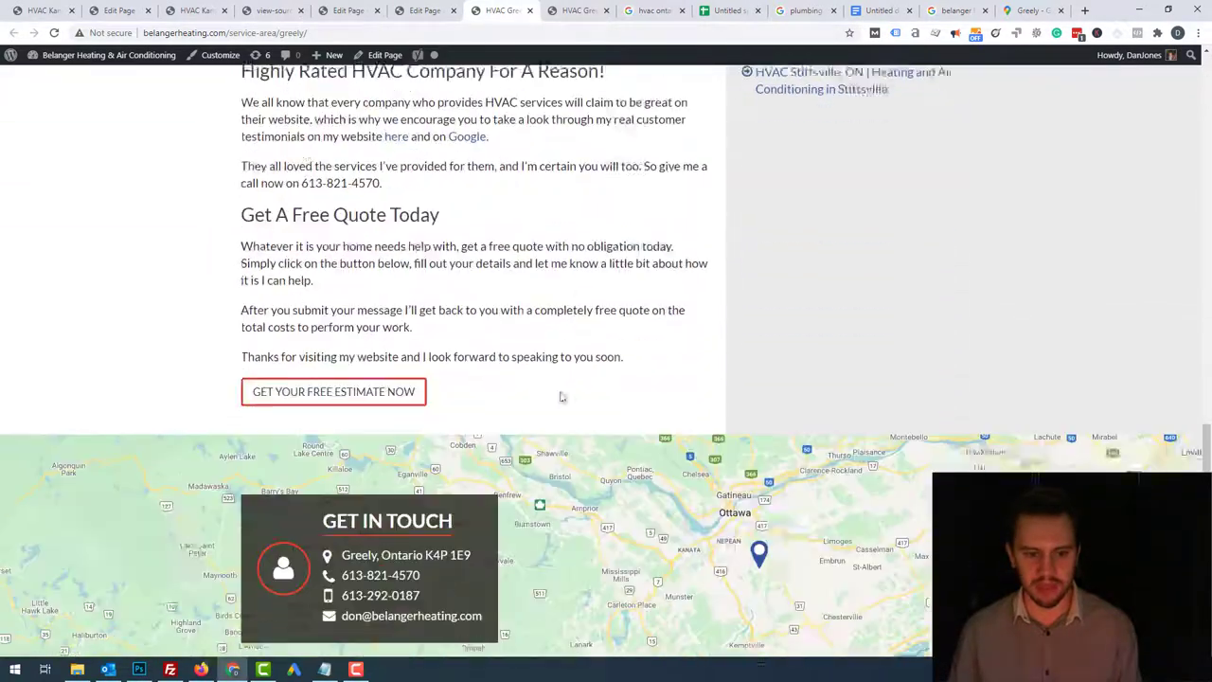
scroll(608, 396, "up", 10)
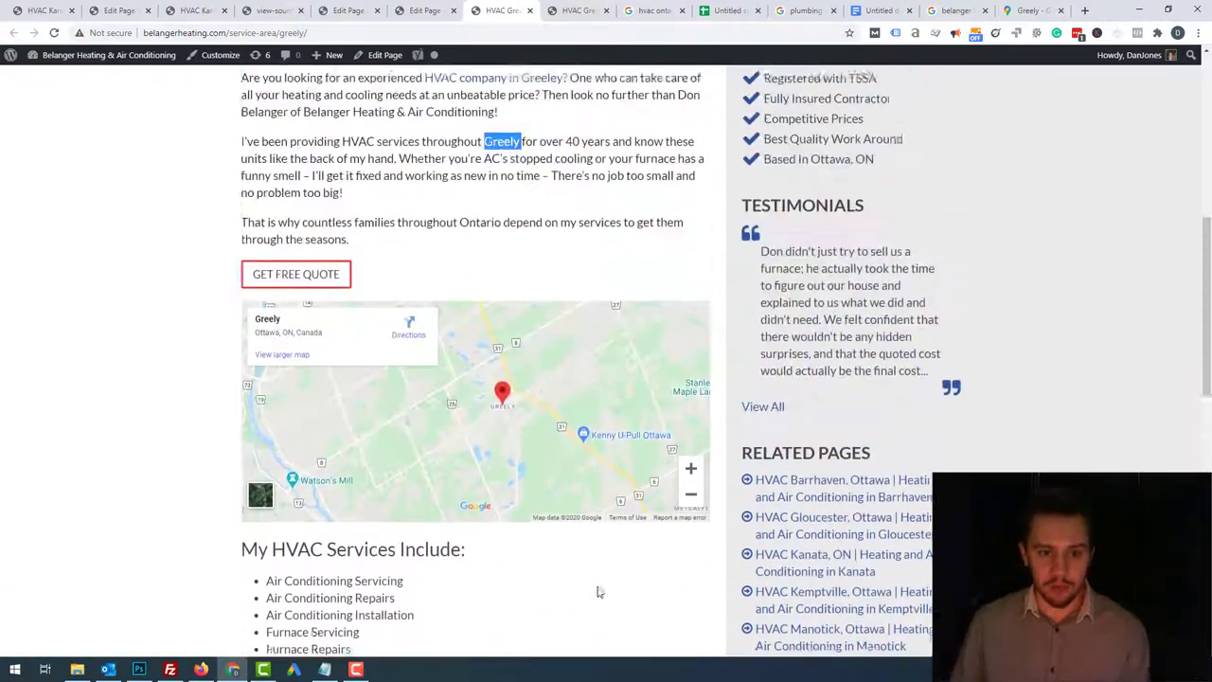
scroll(554, 512, "up", 3)
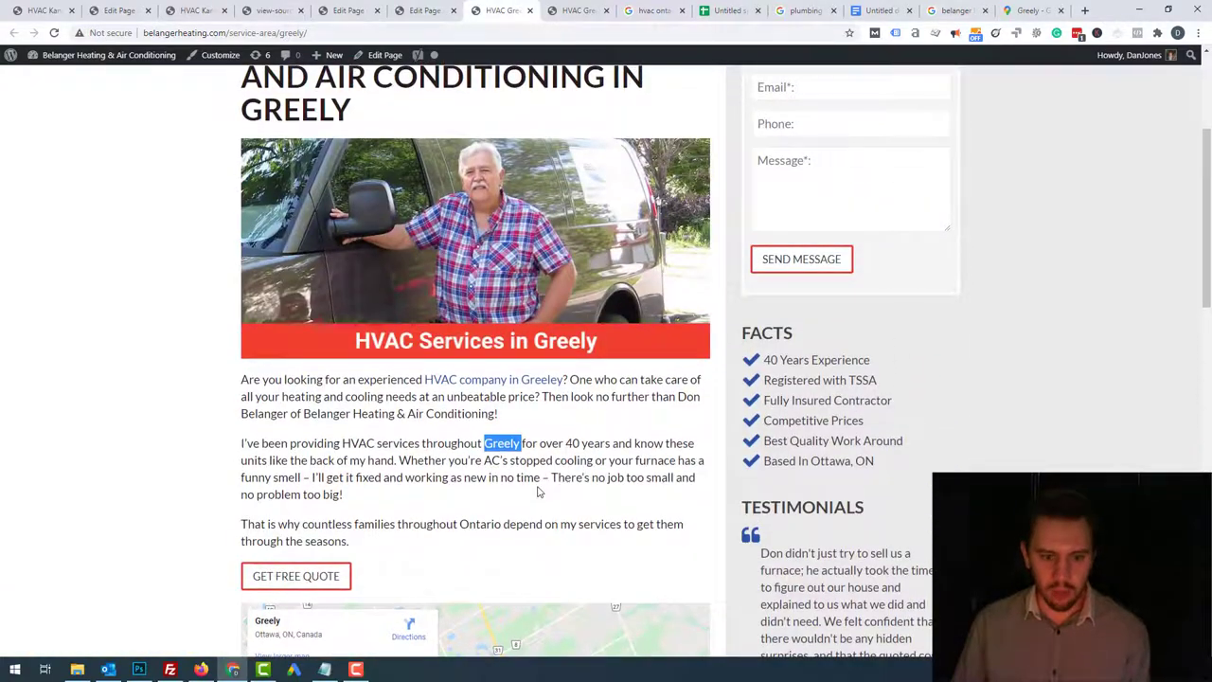
- Examine the individual air conditioning and furnace services in the Greely page's list again, plus the company rating section below it
scroll(541, 489, "down", 3)
scroll(446, 303, "down", 4)
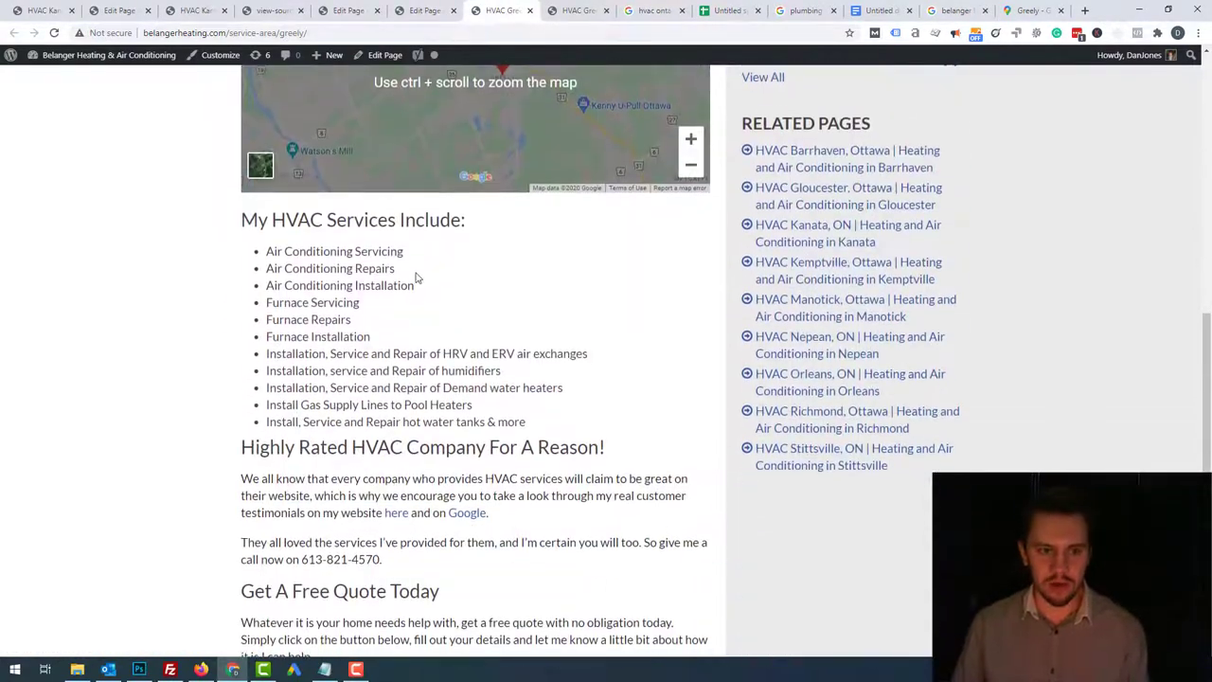
double_click(379, 252)
left_click_drag(321, 255, 253, 256)
left_click_drag(417, 285, 270, 295)
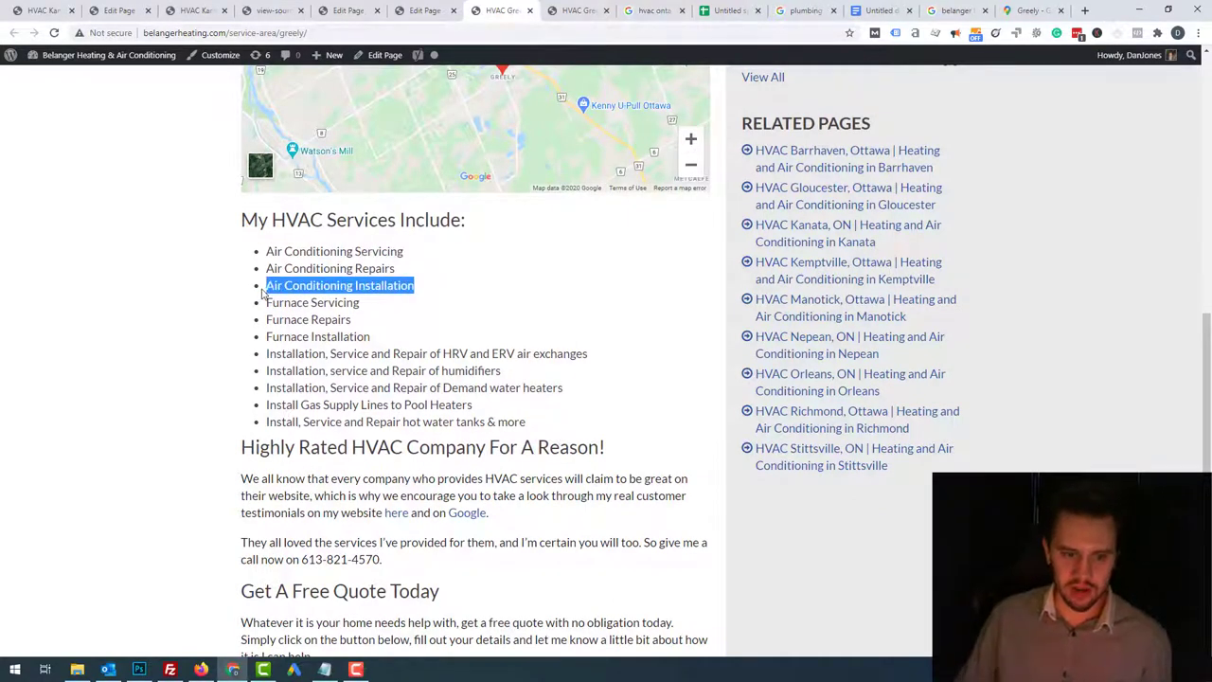
left_click_drag(422, 333, 263, 346)
left_click(449, 428)
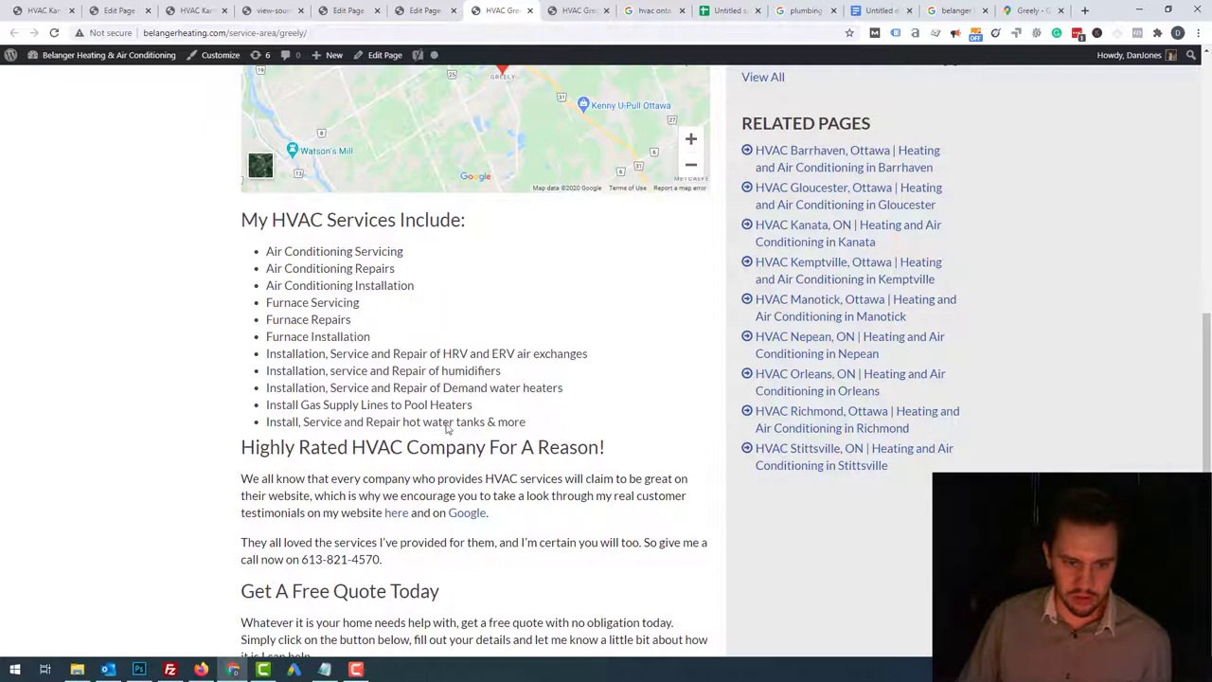
scroll(495, 340, "down", 2)
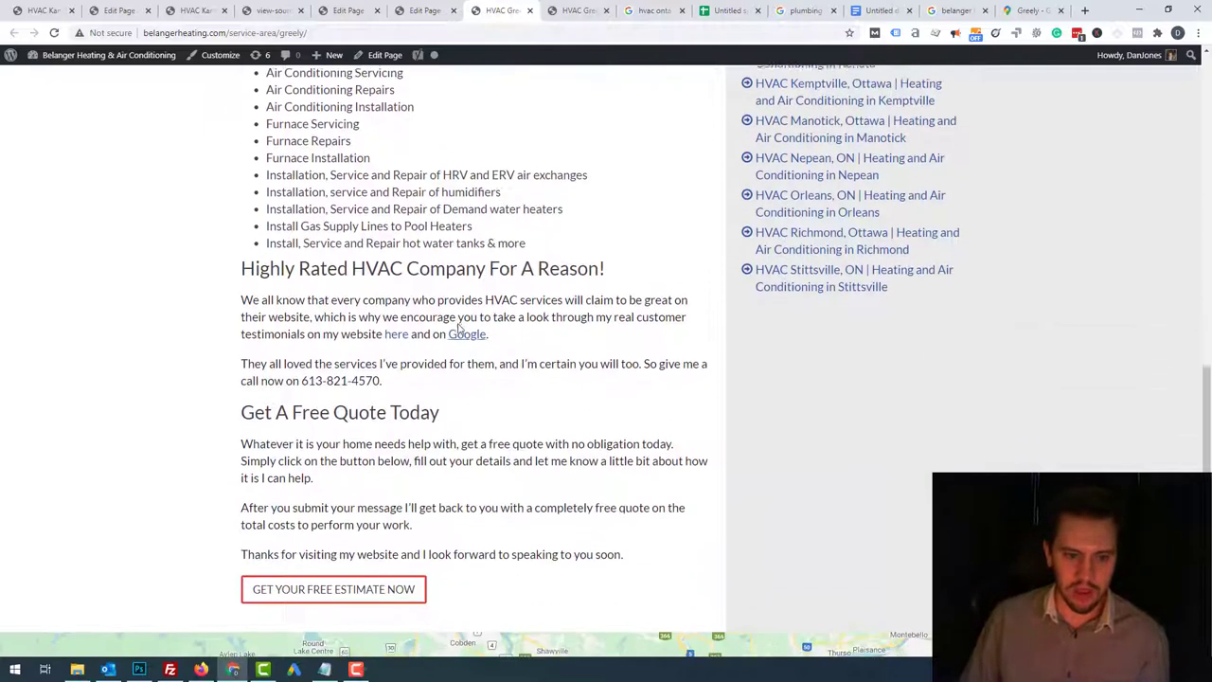
- Start a new WordPress page in a separate browser tab, keeping the live Greely page open
scroll(522, 548, "up", 10)
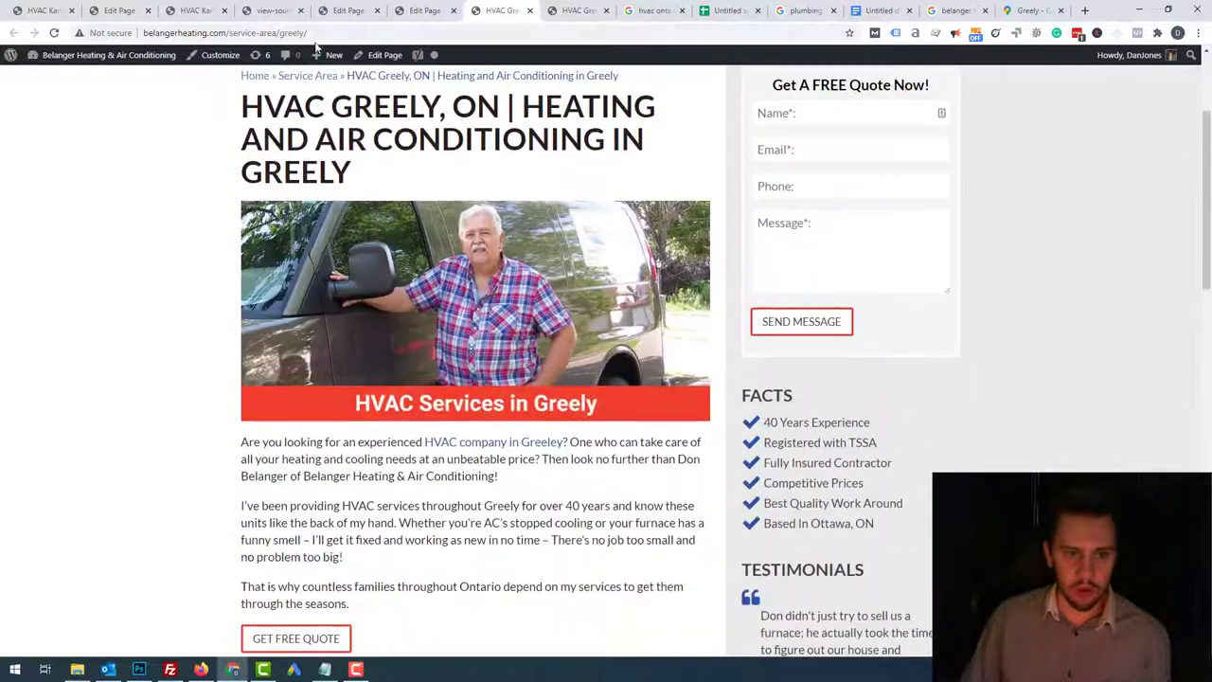
mouse_move(326, 55)
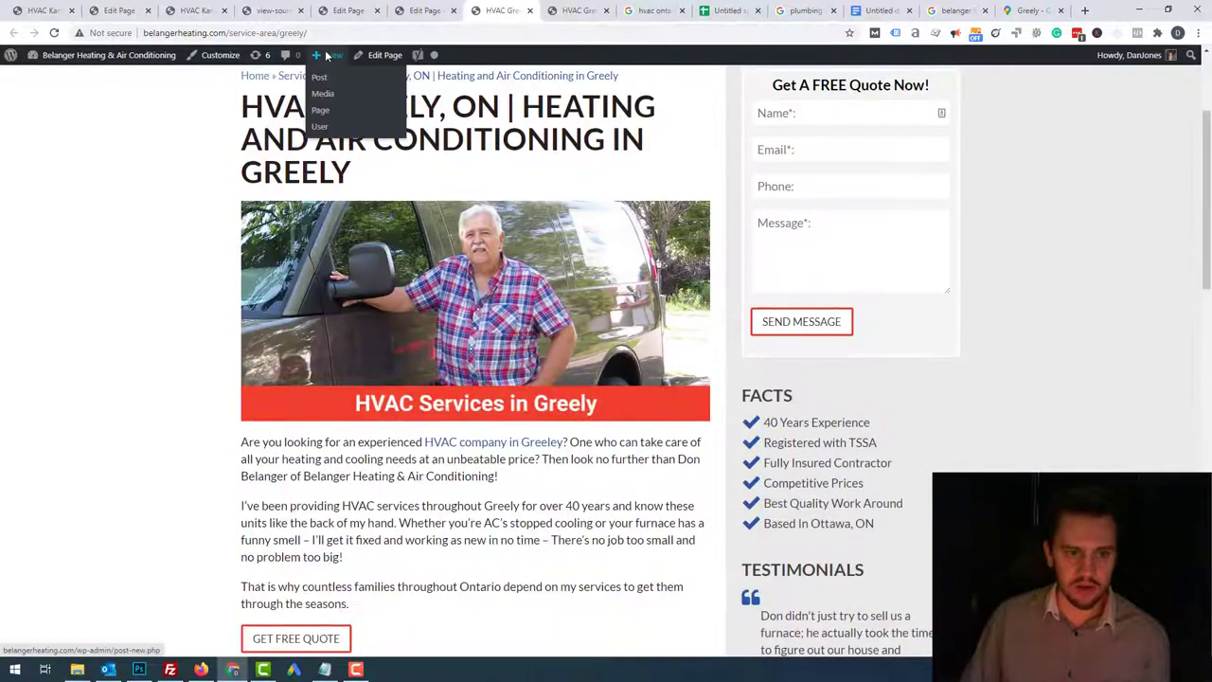
middle_click(330, 109)
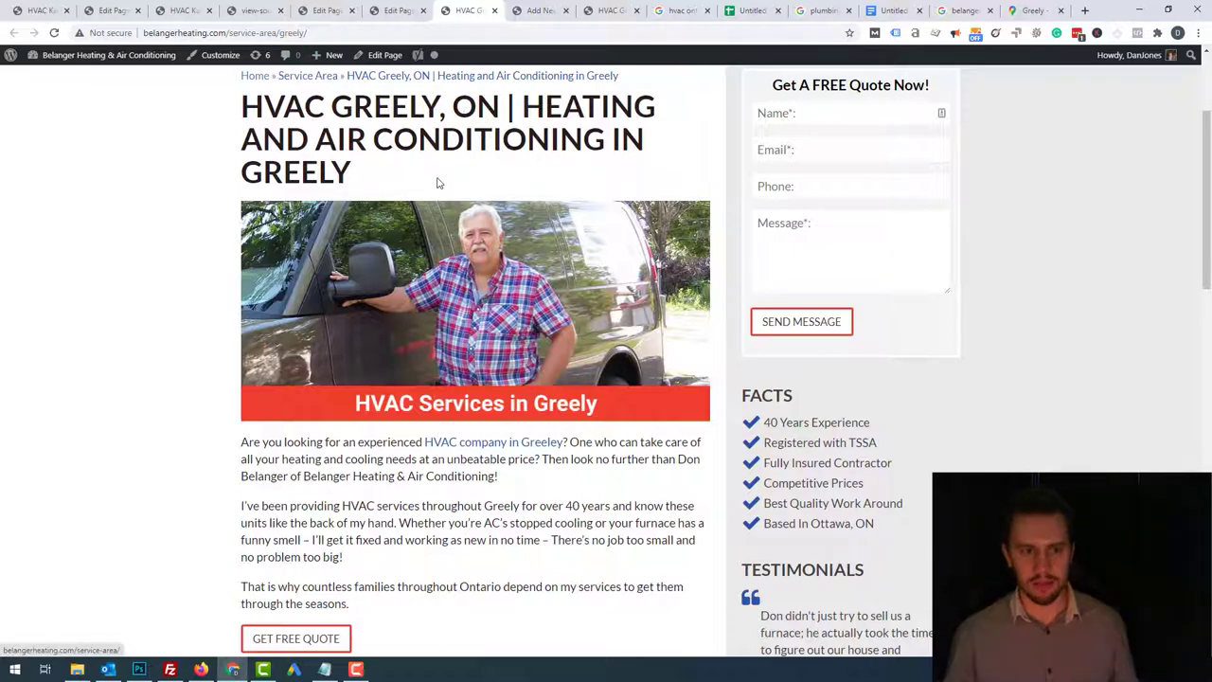
- Examine the existing Furnace Installation Ottawa page, including its heading and the title tag in its page source
scroll(436, 182, "up", 2)
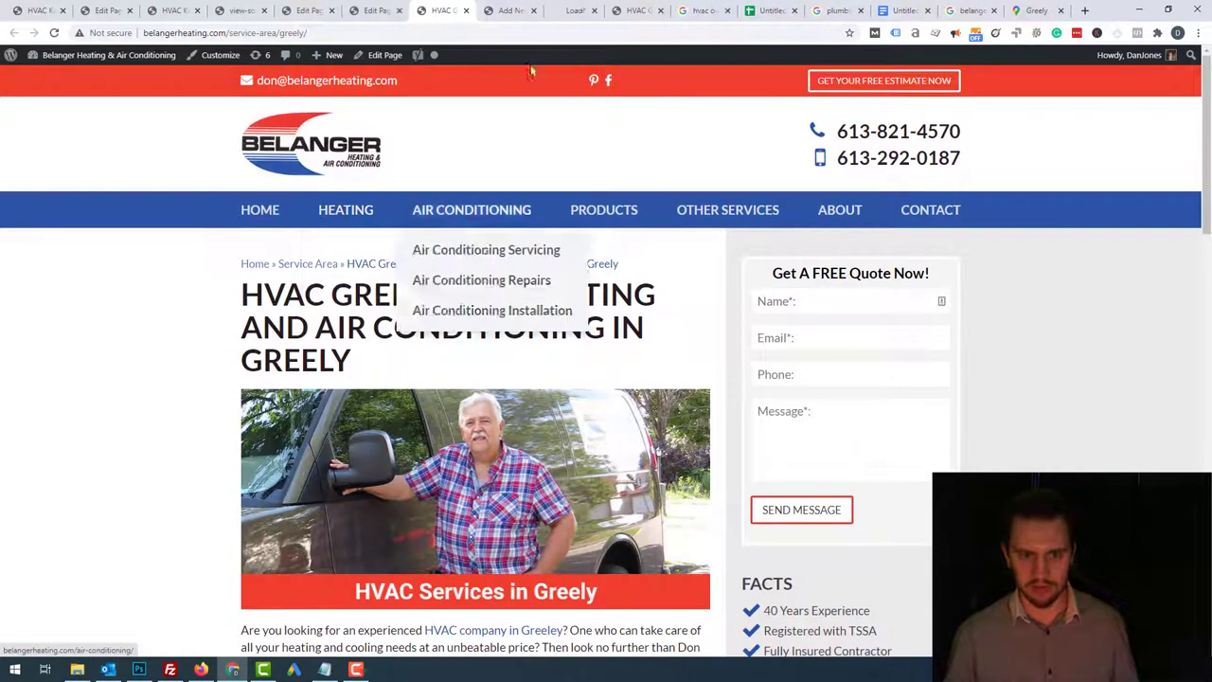
left_click(573, 11)
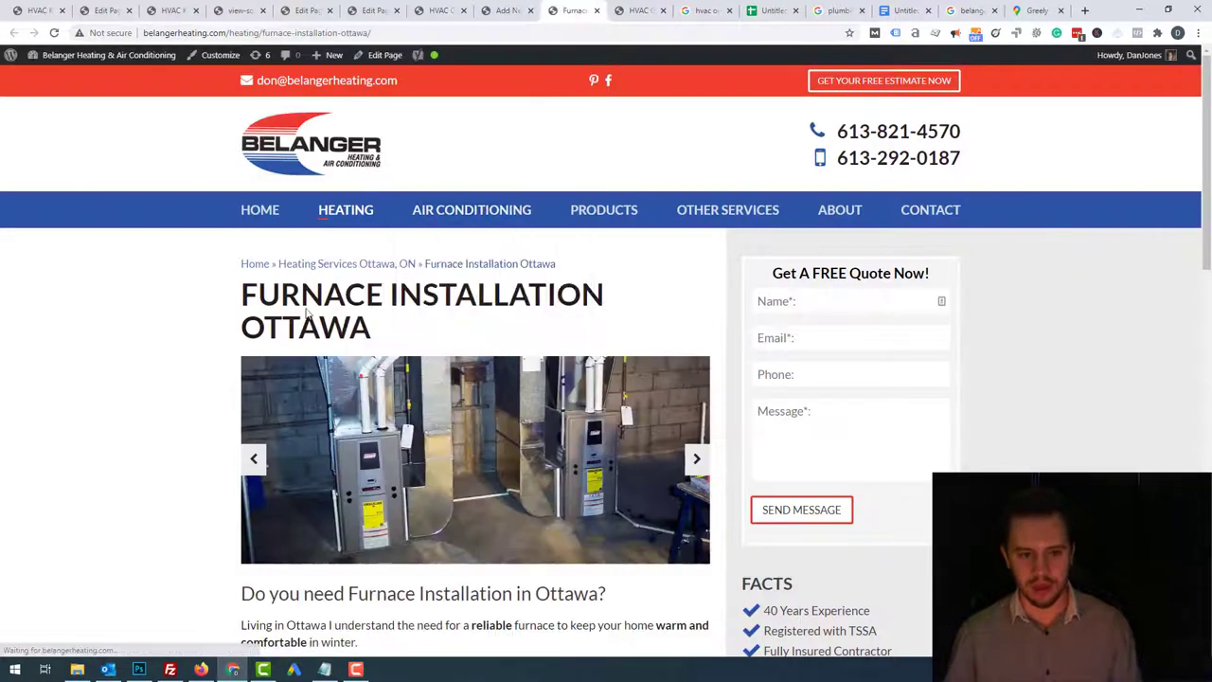
double_click(313, 305)
left_click(382, 322)
right_click(380, 322)
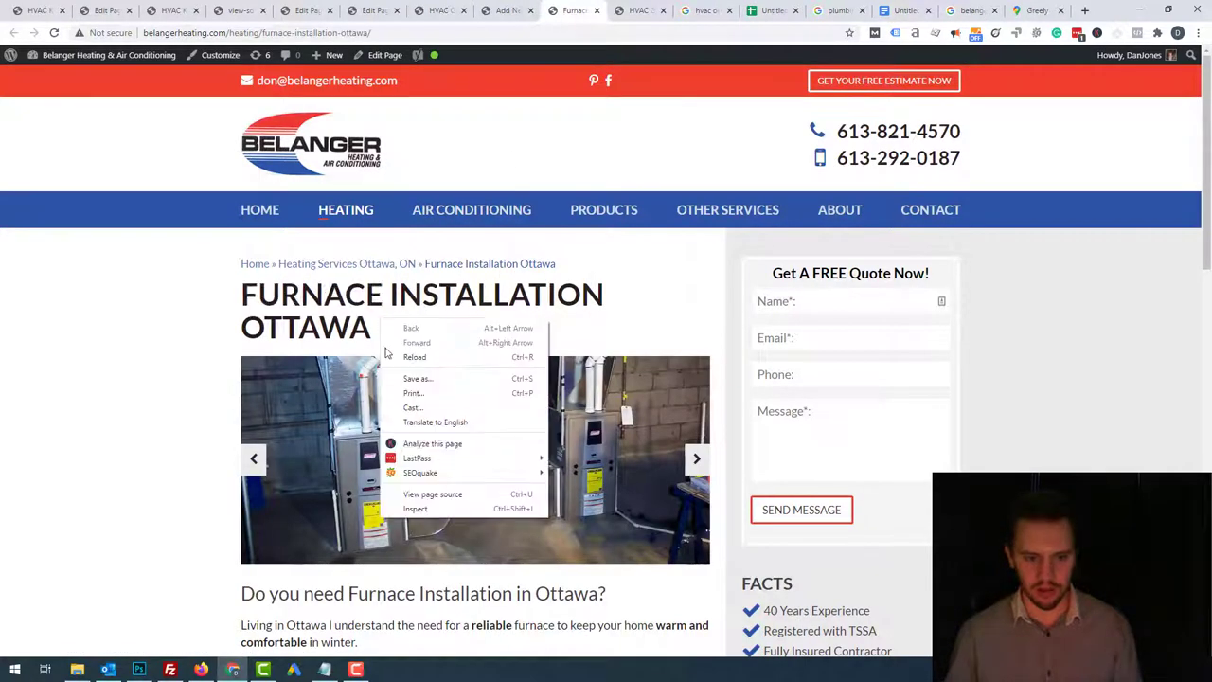
right_click(172, 306)
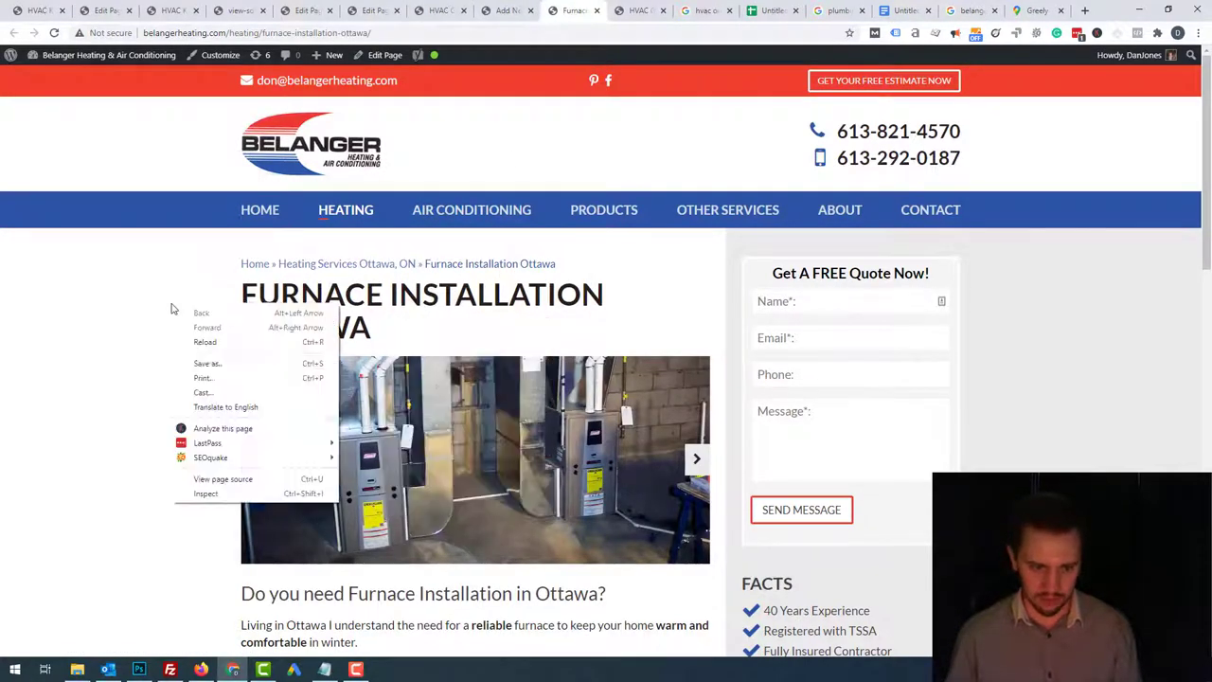
left_click(233, 481)
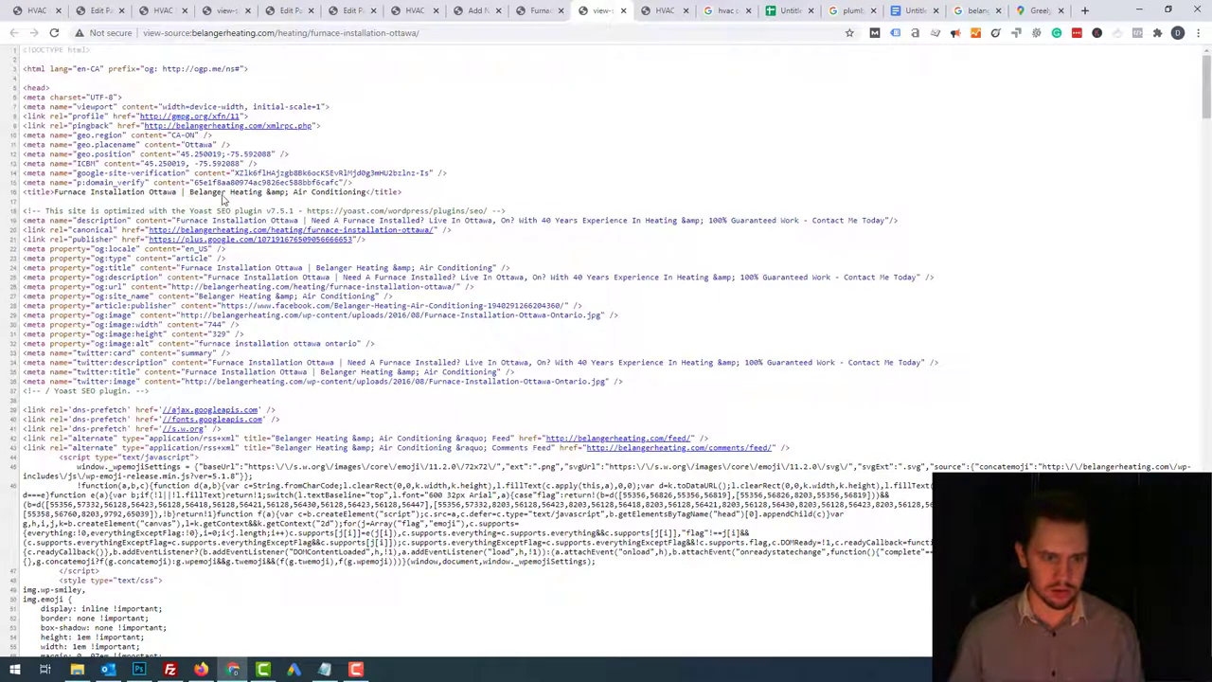
left_click_drag(176, 194, 80, 199)
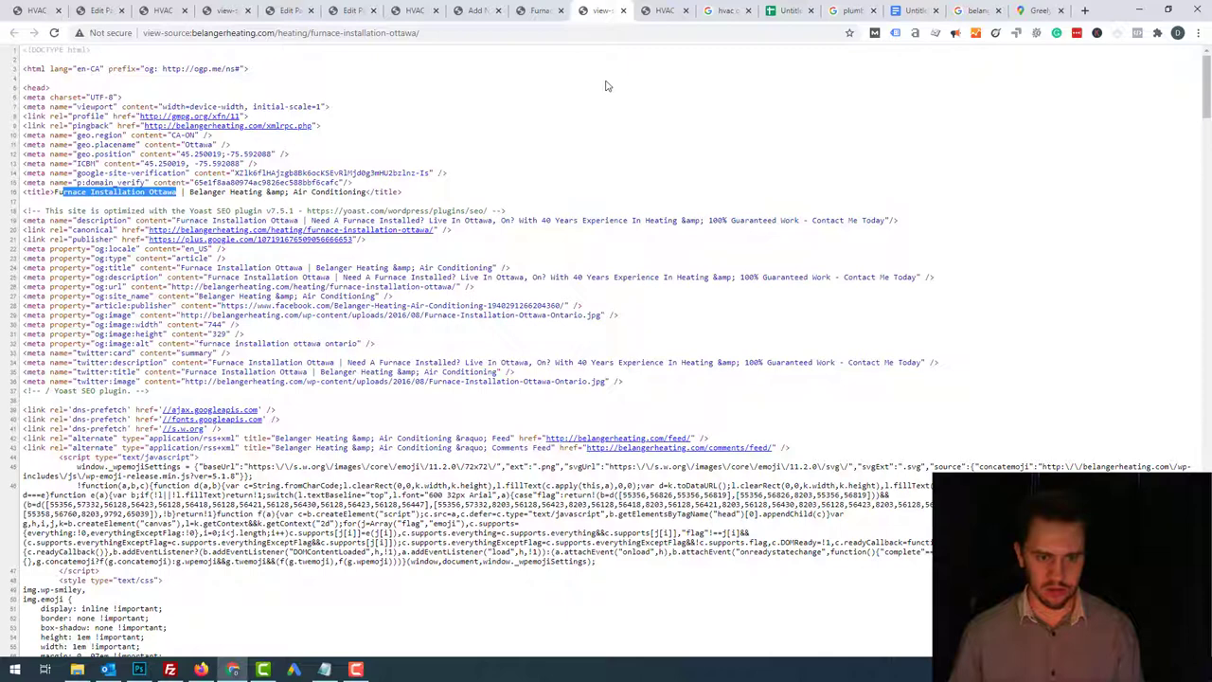
left_click(623, 11)
- Title the new WordPress page "Furnace Installation Greely, On" and publish it
left_click(473, 10)
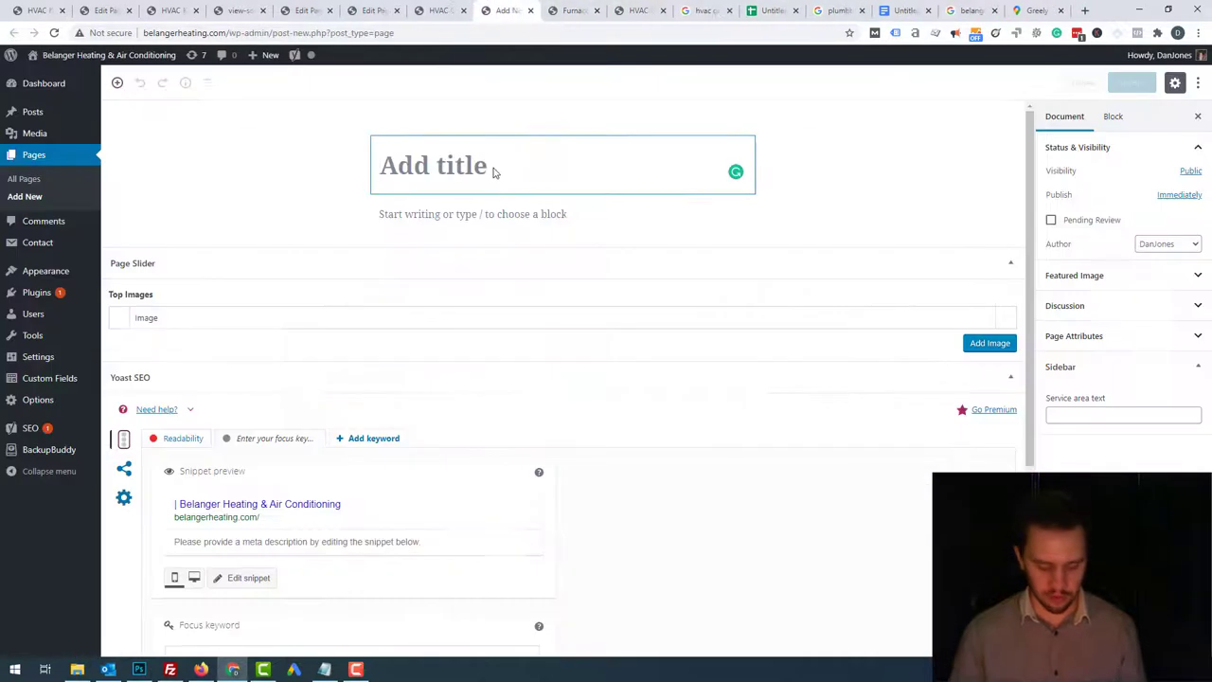
type("Fur")
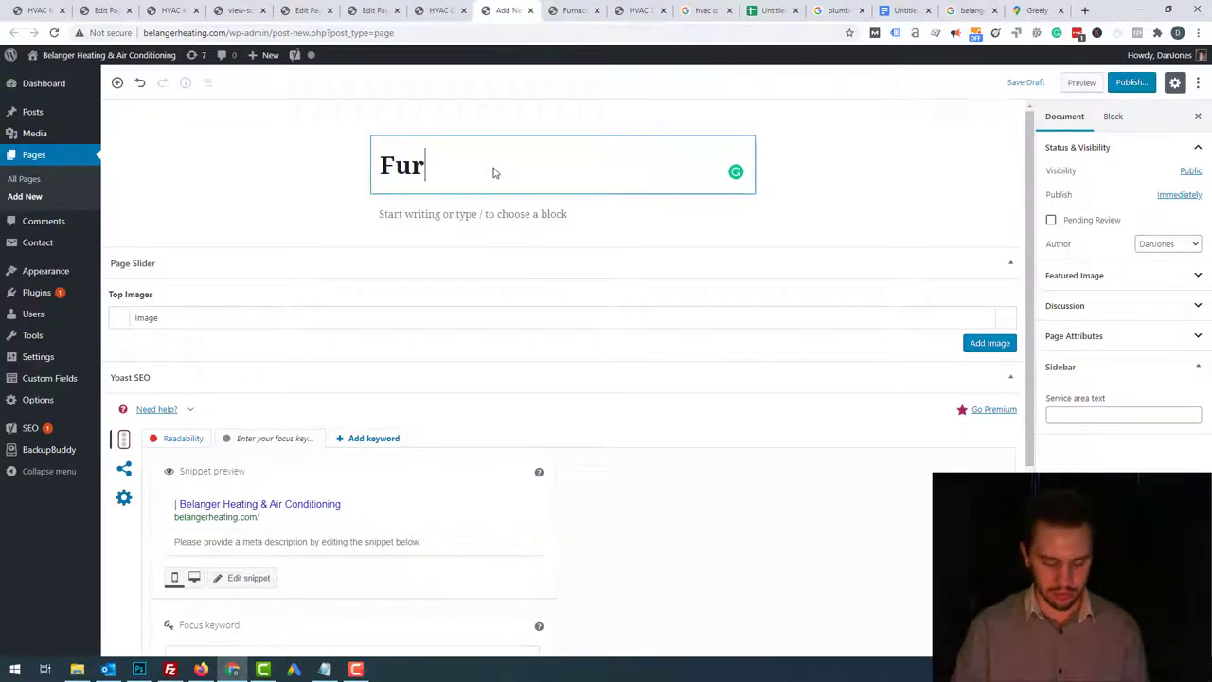
type("nace Installati")
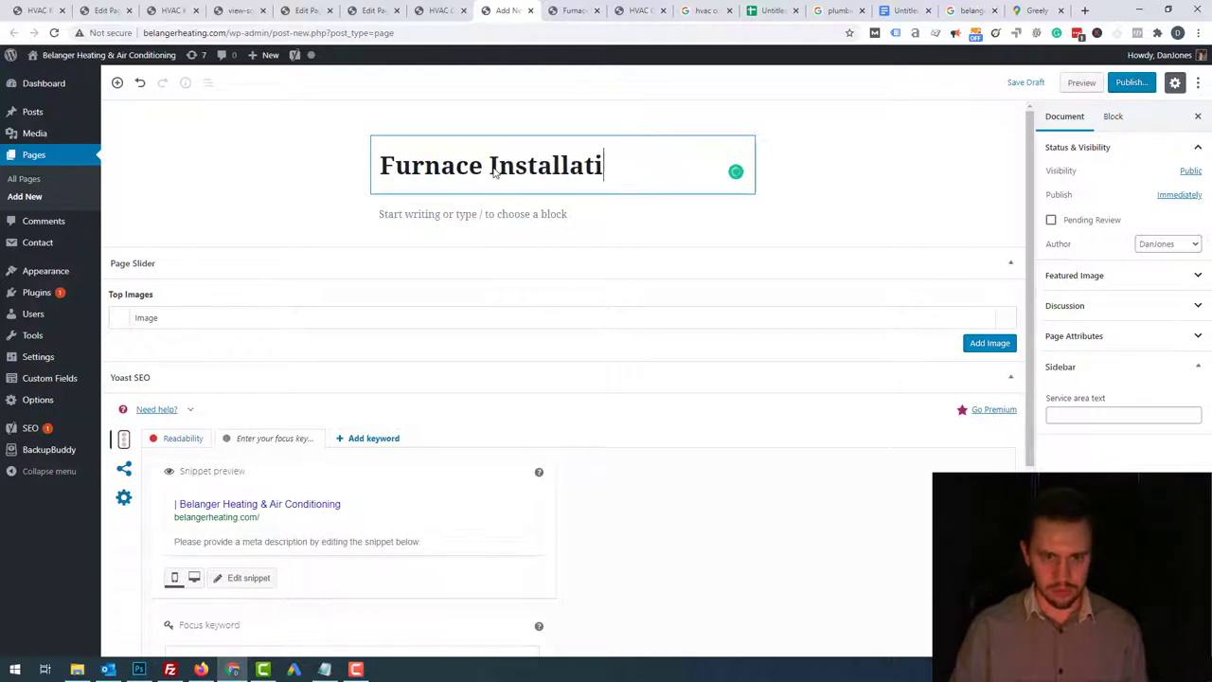
type("on Greely")
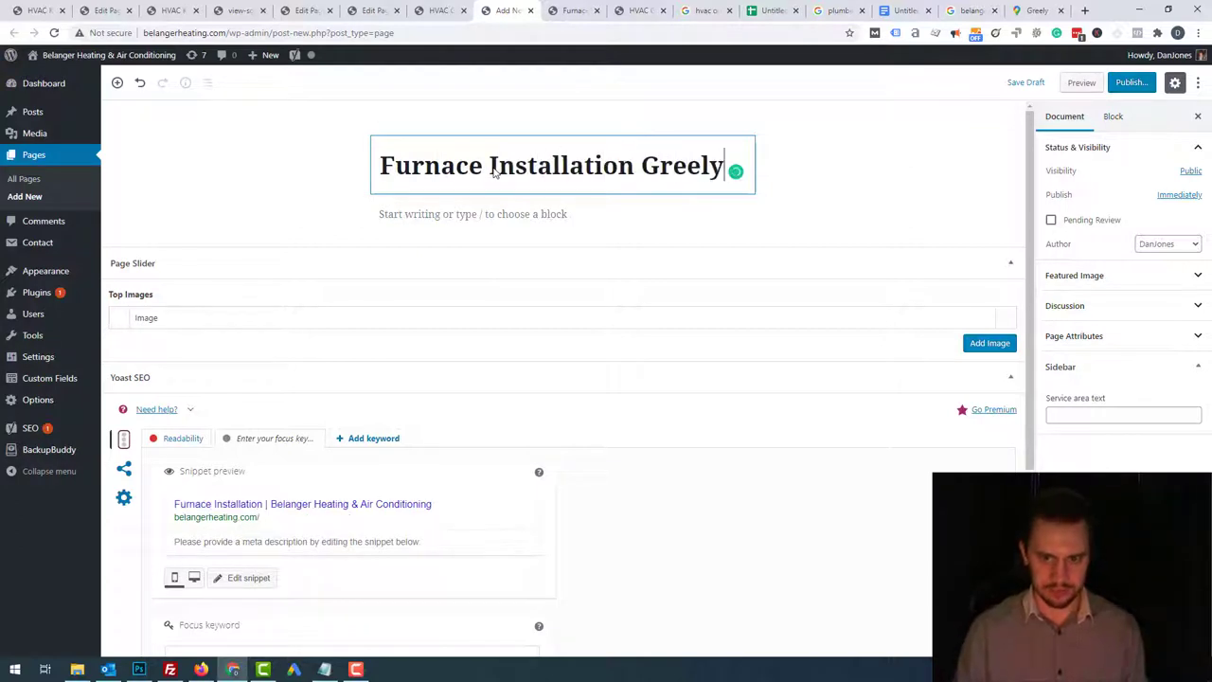
type(", On")
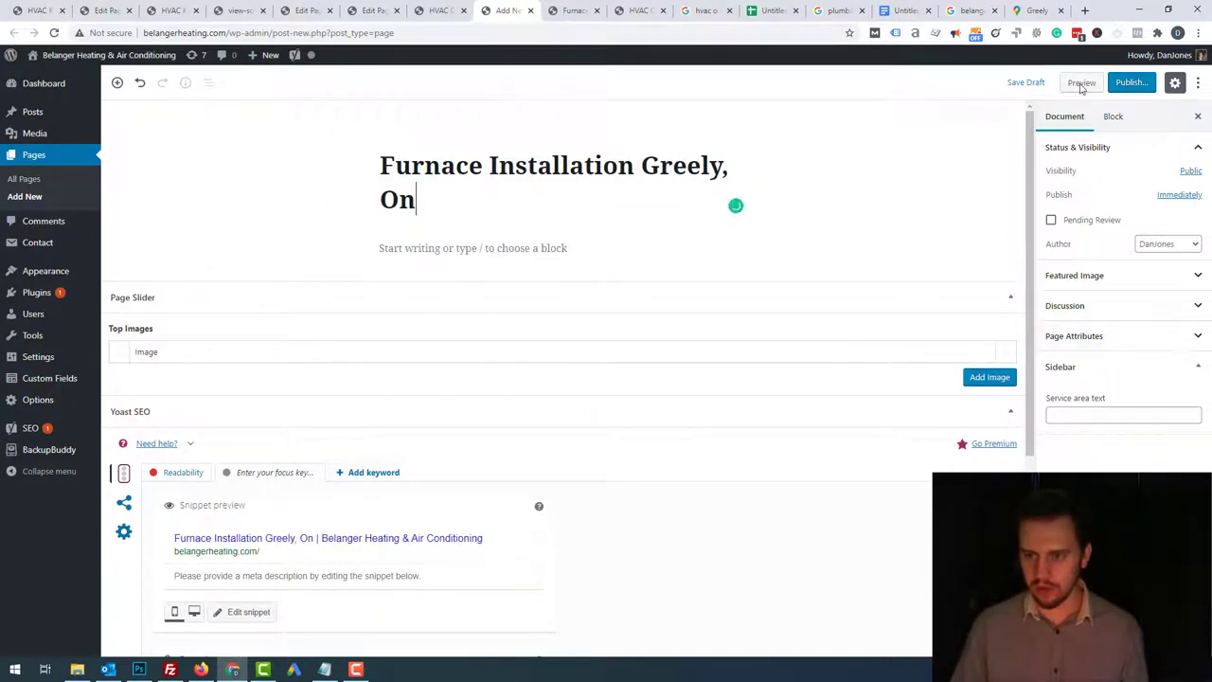
left_click(1132, 83)
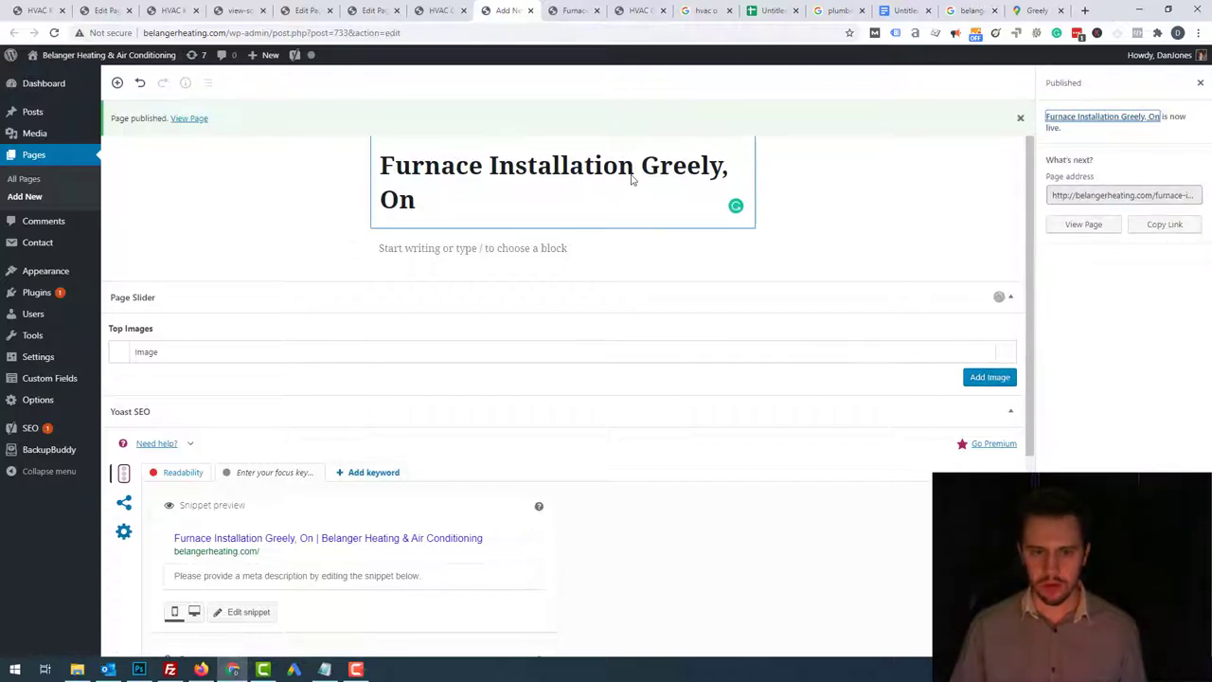
- Shorten the published page's permalink slug to "furnace-installation", reusing the service name from its title
left_click_drag(633, 180, 378, 168)
key("ctrl+c")
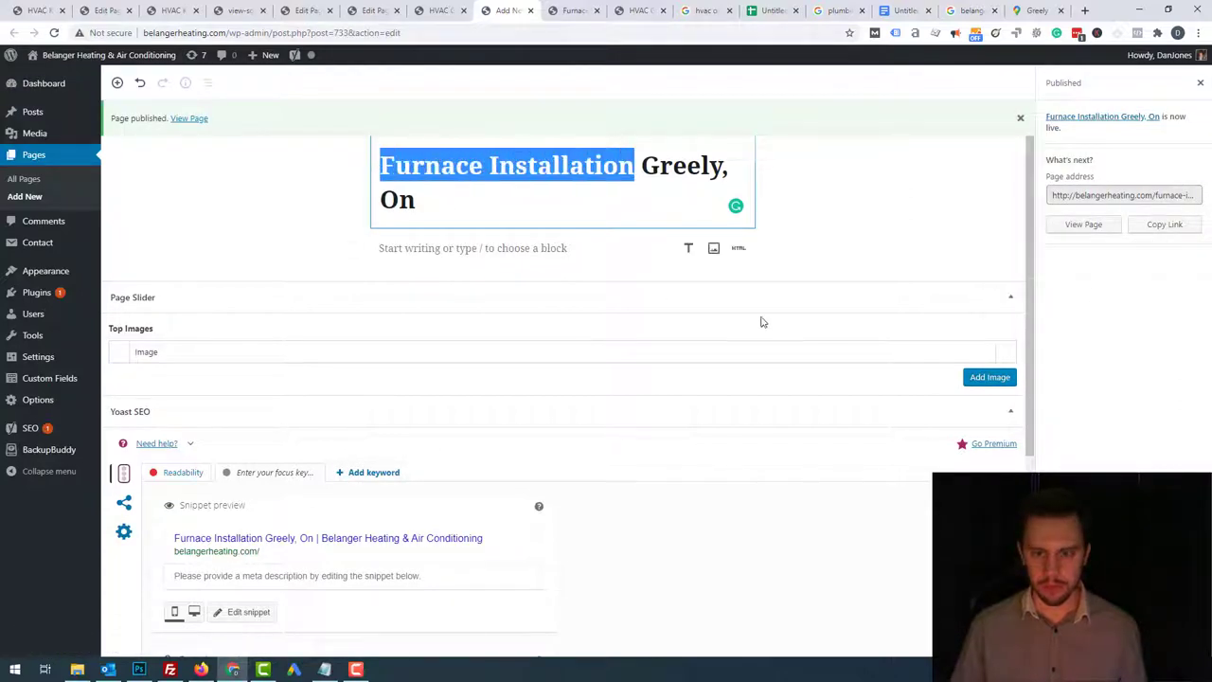
left_click(1201, 85)
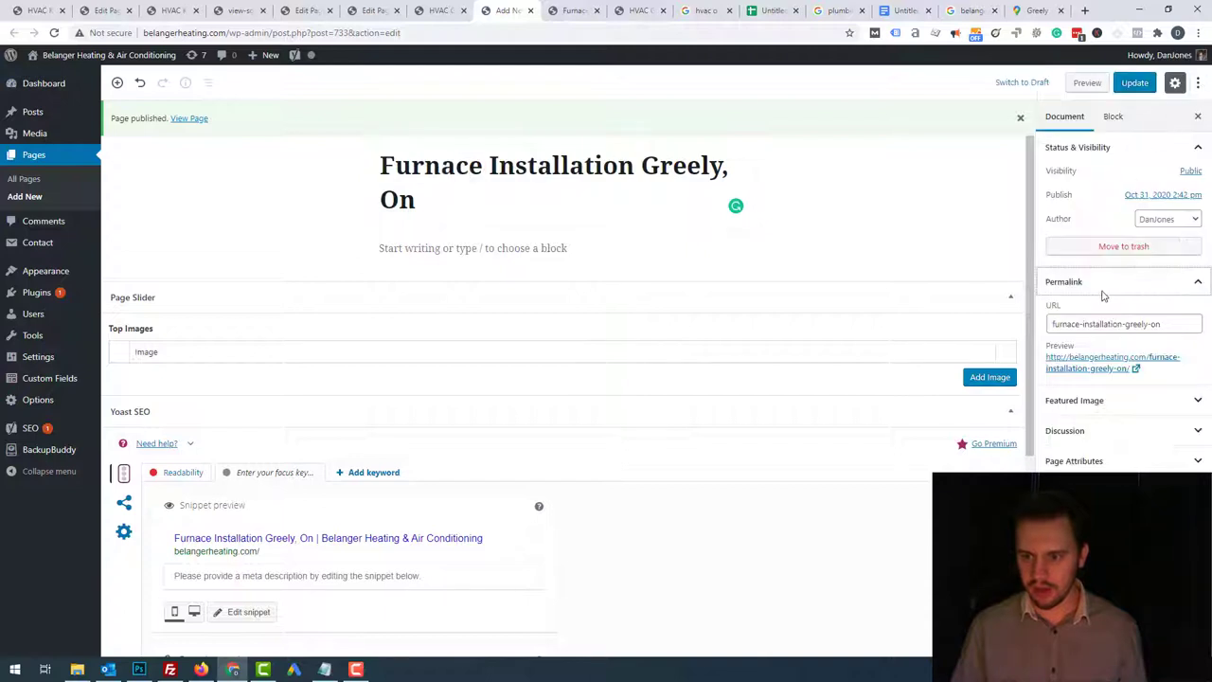
left_click(1183, 333)
key("ctrl+v")
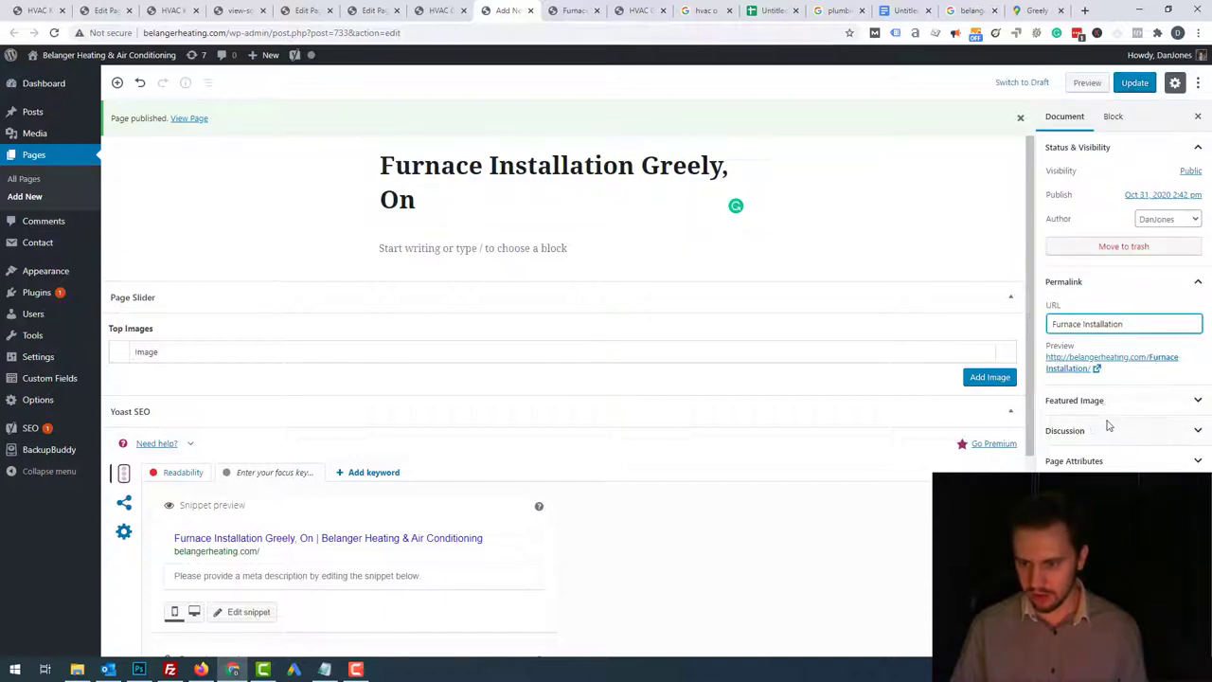
- Set the page's parent to "HVAC Greely, ON | Heating and Air Conditioning in Greely" and update the page
left_click(1106, 464)
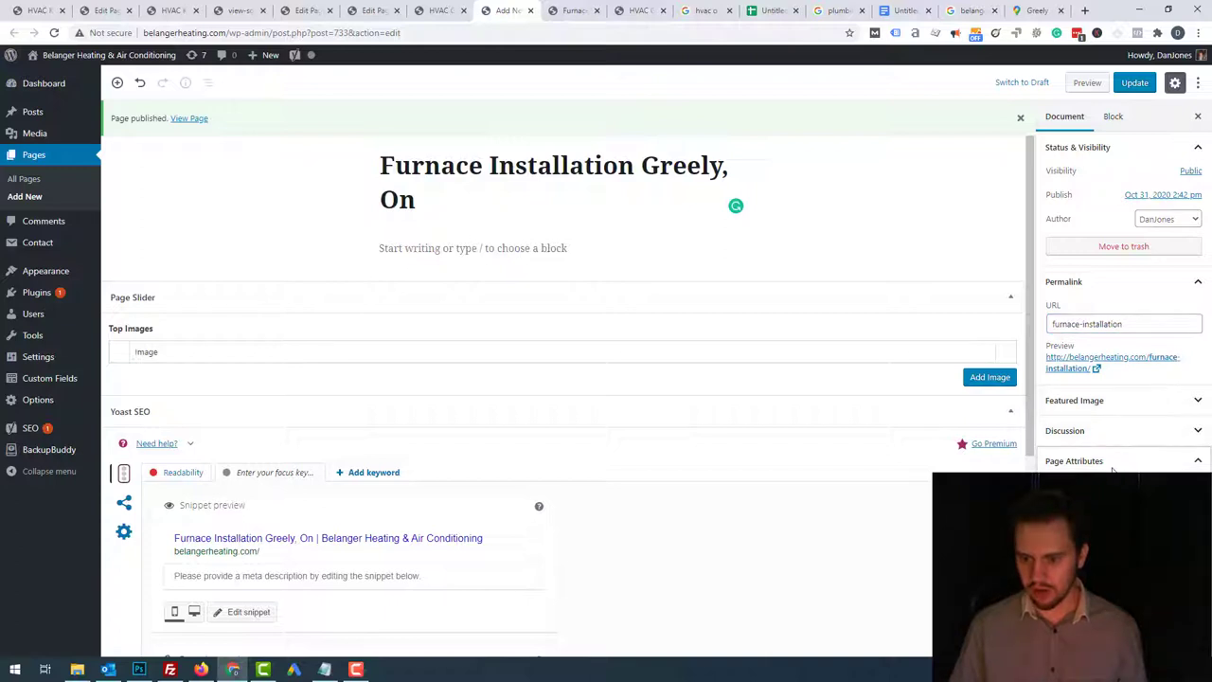
left_click(1118, 545)
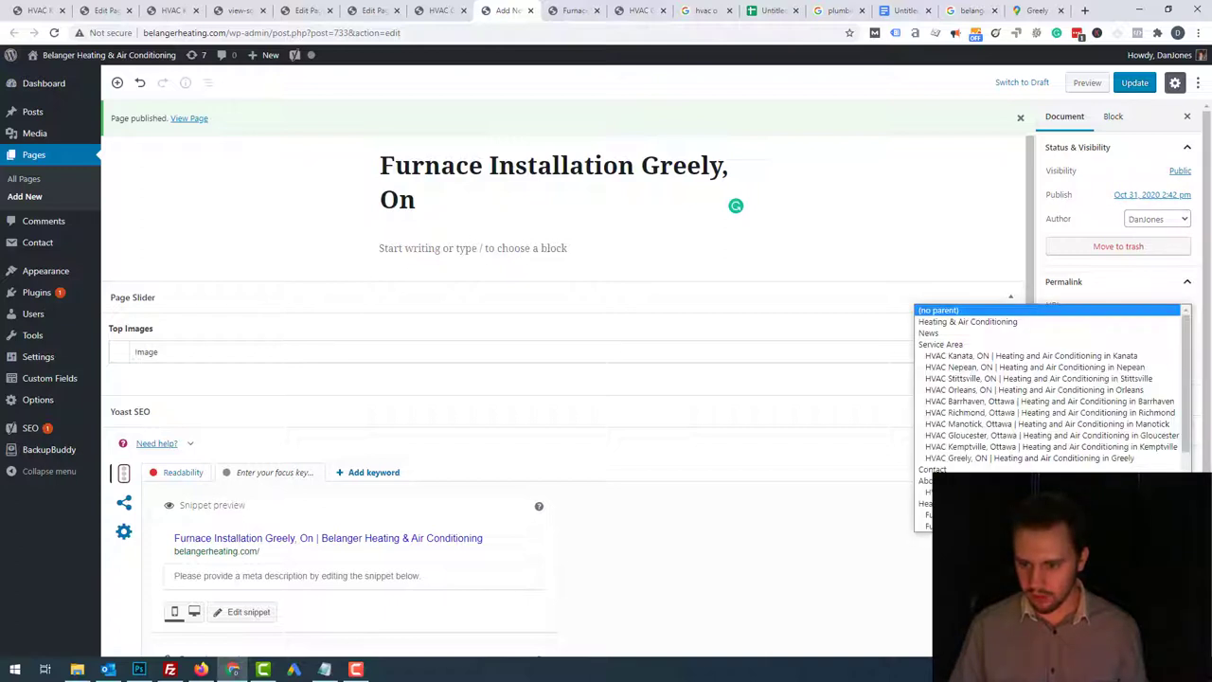
scroll(1013, 429, "down", 1)
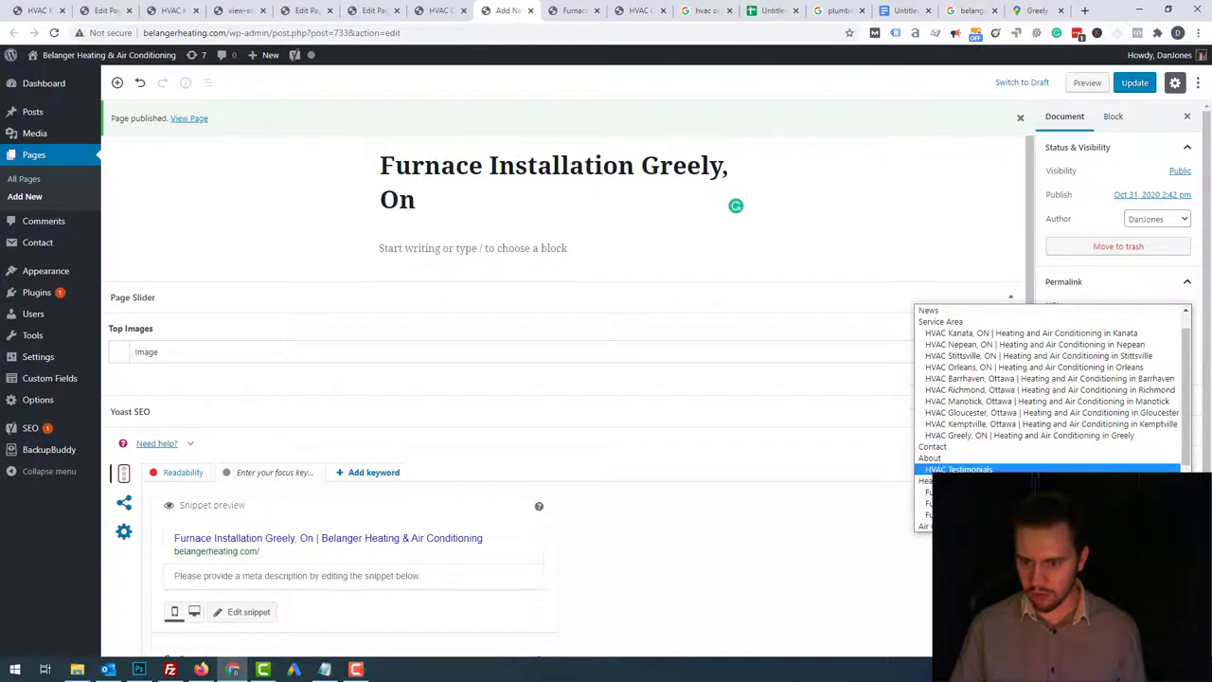
left_click(1004, 440)
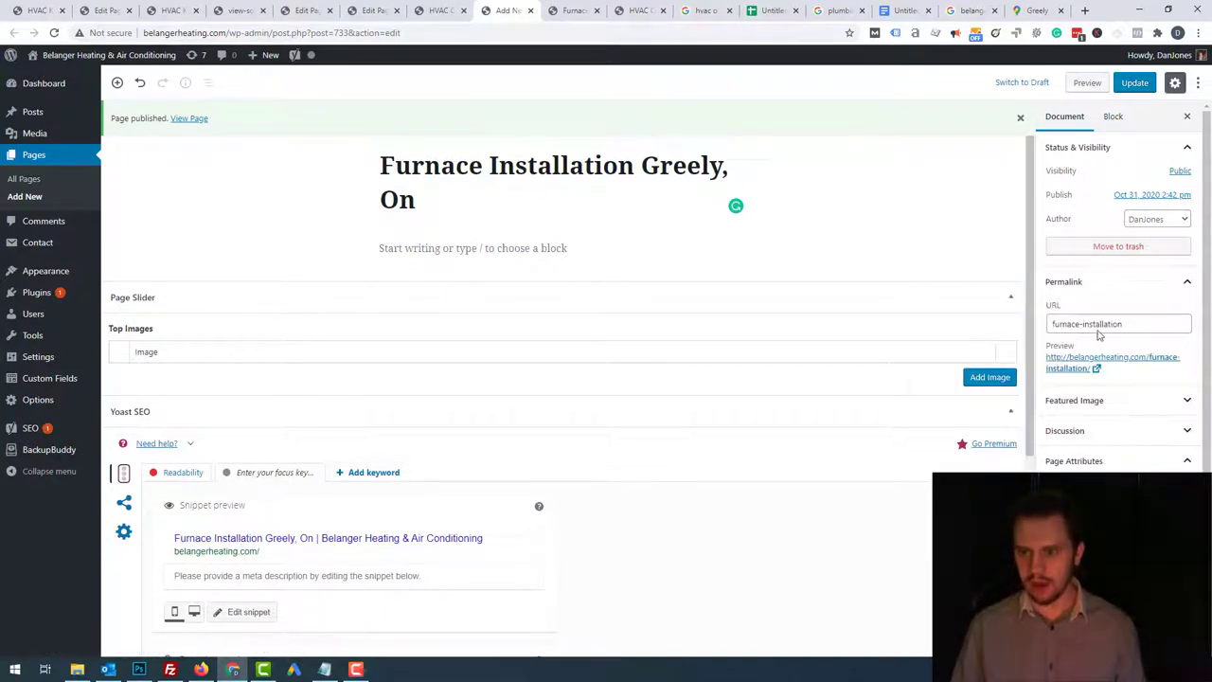
left_click(1133, 84)
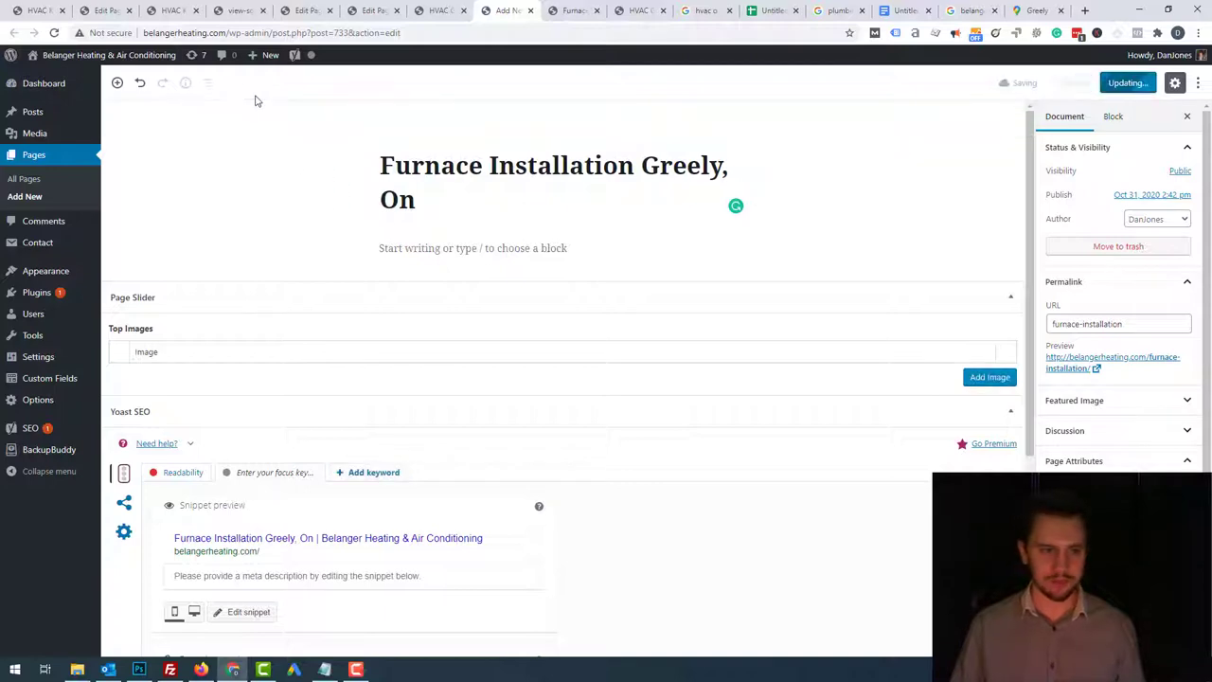
- View the live Greely furnace installation page, check its nested URL, and return to its editor
left_click(1098, 365)
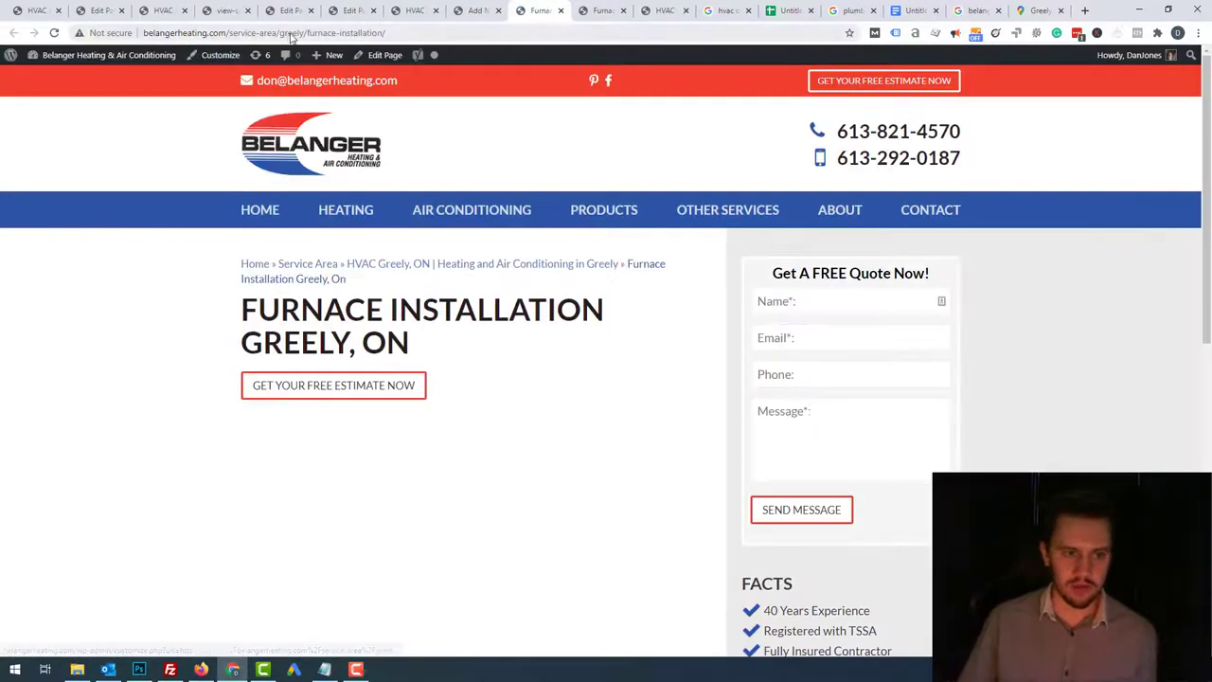
left_click_drag(331, 33, 410, 38)
left_click(449, 97)
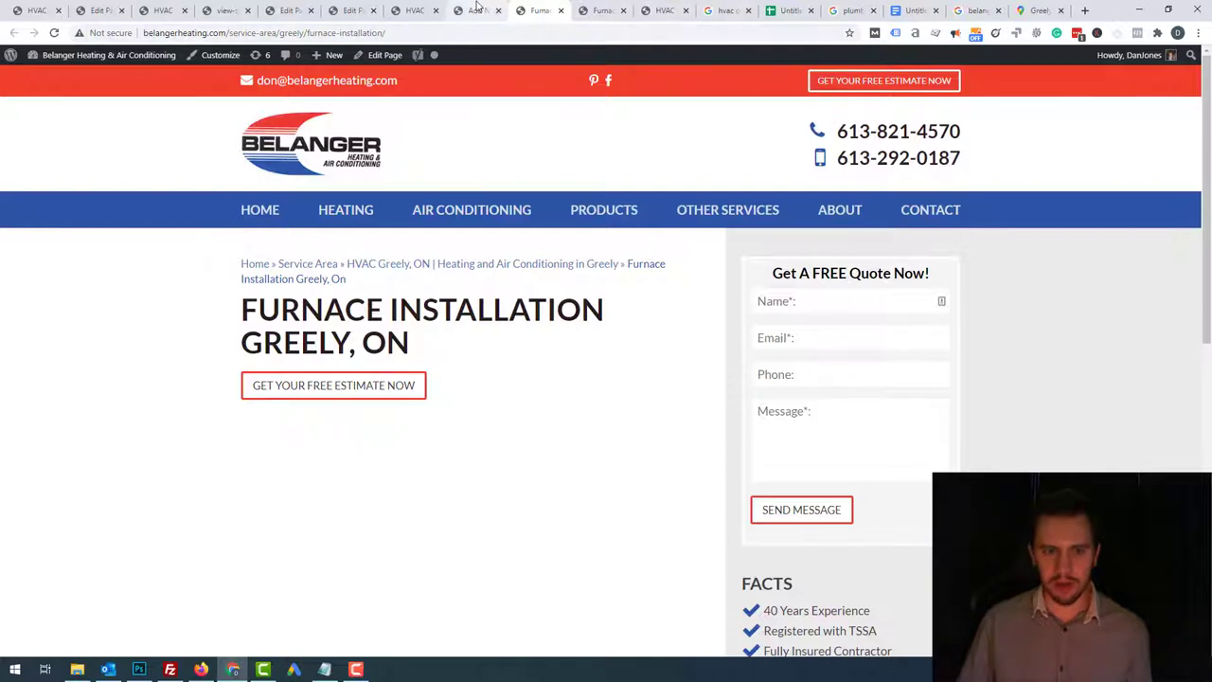
left_click(479, 11)
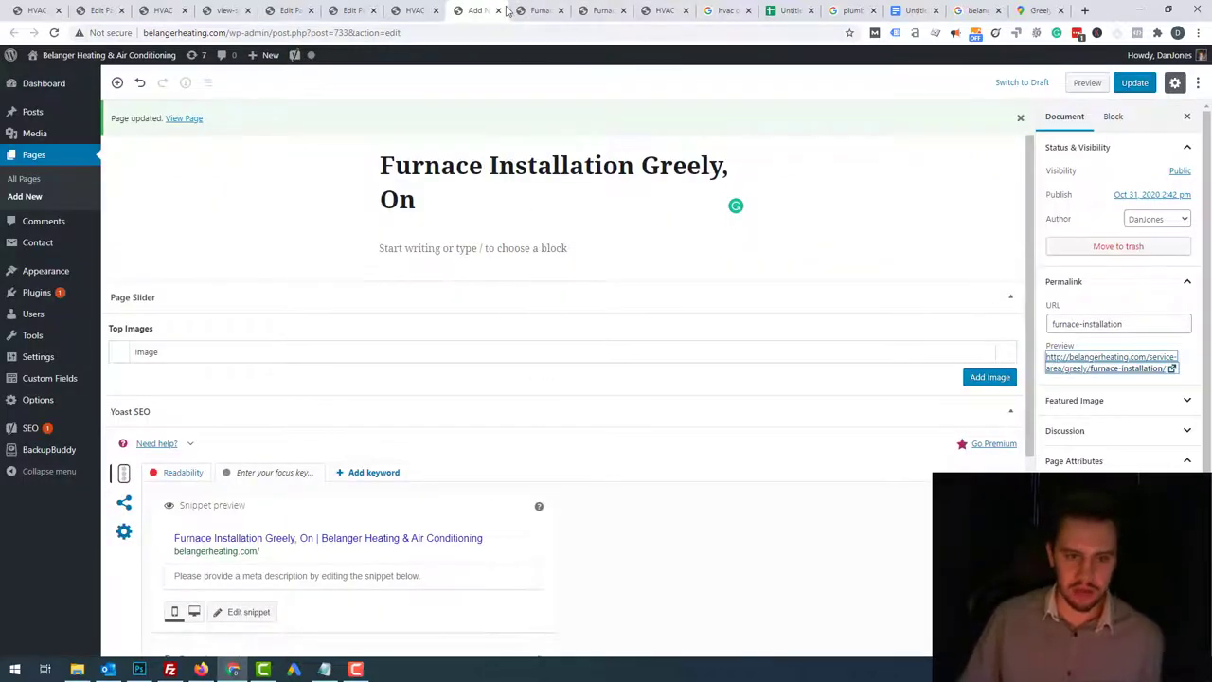
- Look through the live Greely service-area page, from the banner and intro text down to the HVAC services list
left_click(414, 10)
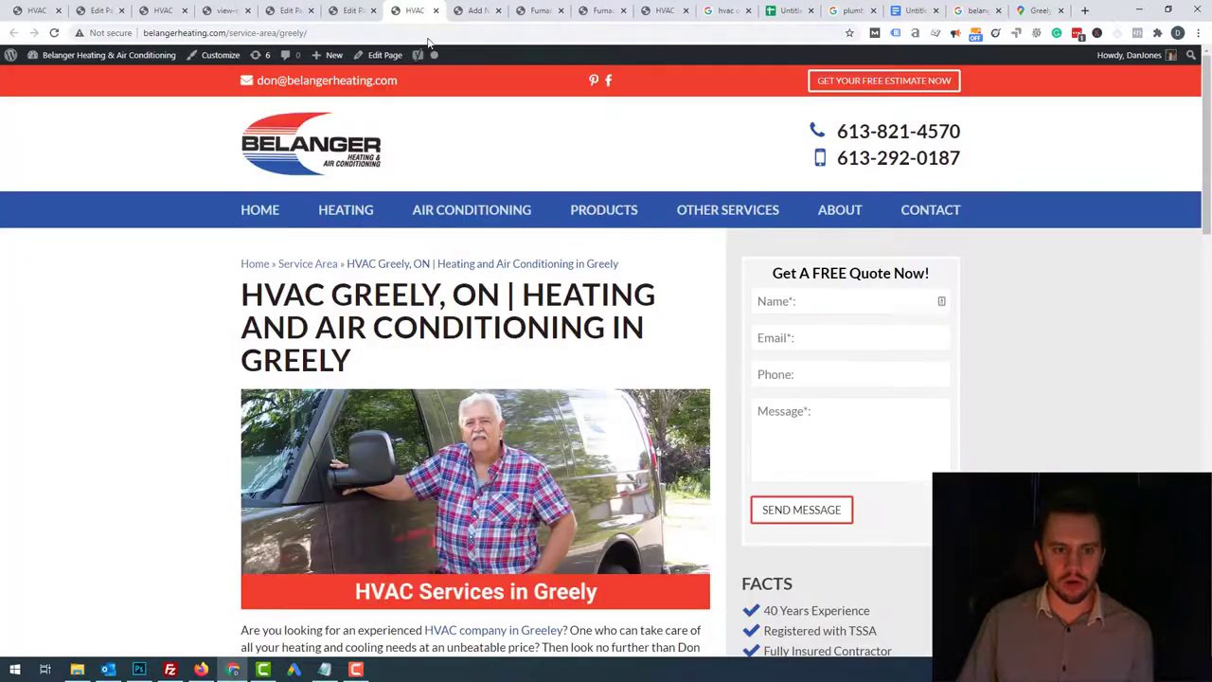
scroll(454, 466, "down", 6)
scroll(506, 413, "down", 8)
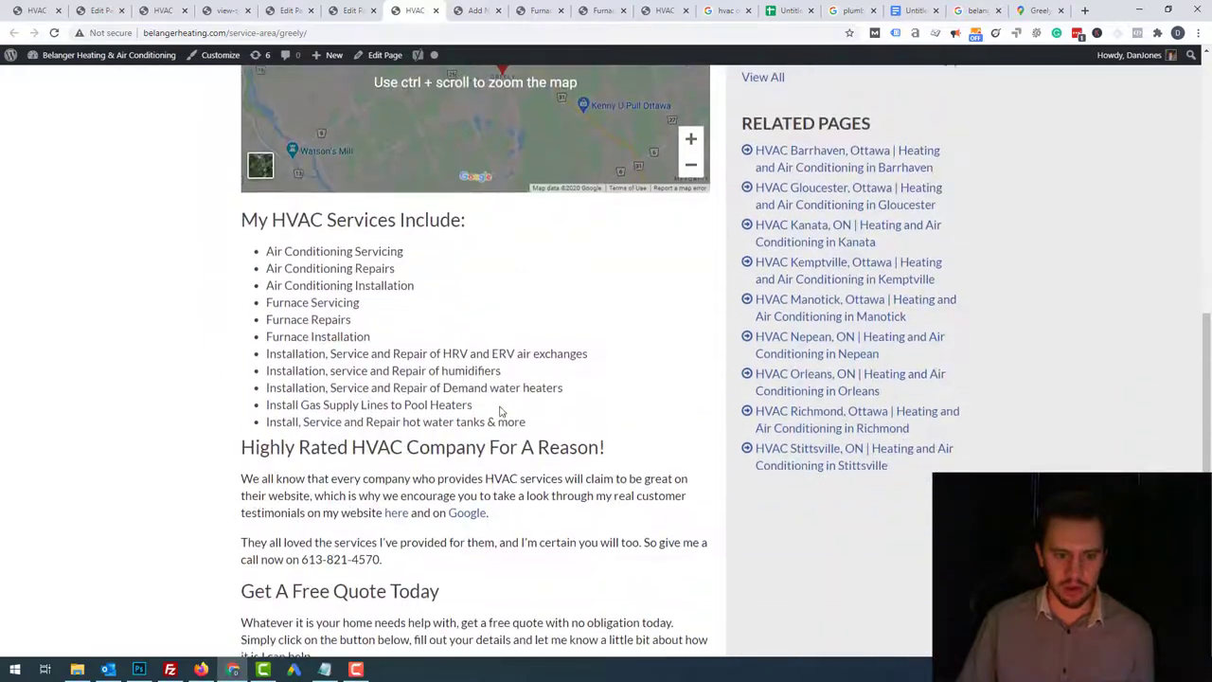
scroll(506, 413, "up", 5)
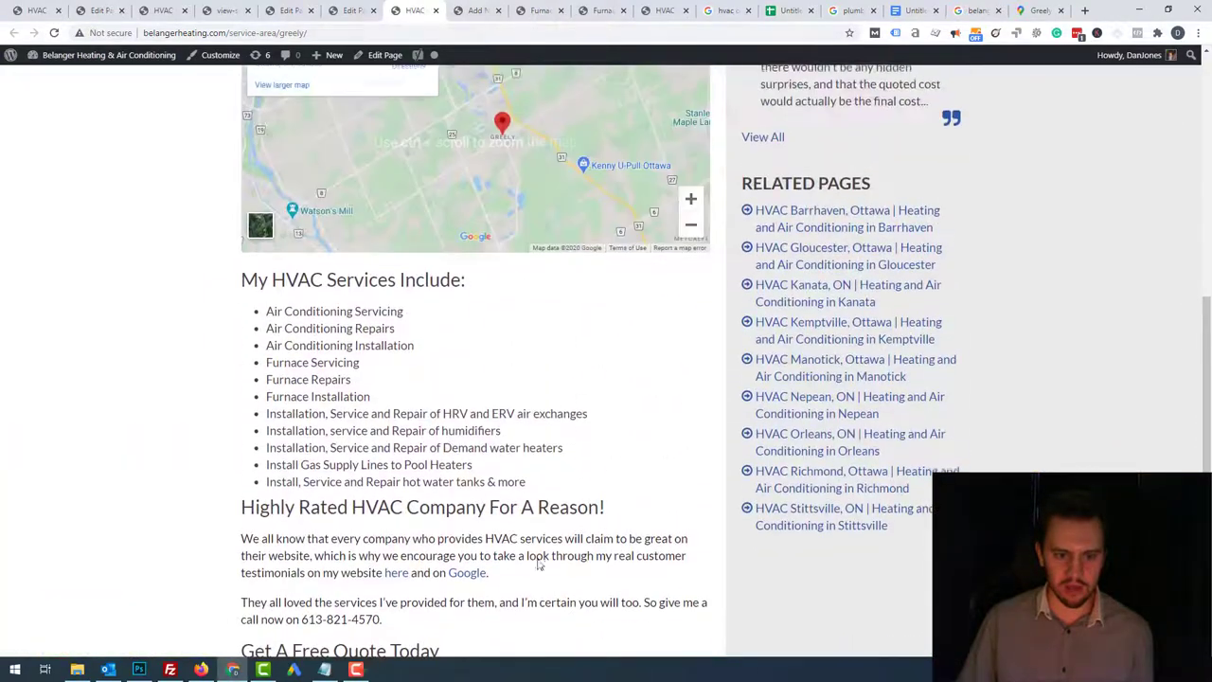
scroll(456, 261, "up", 5)
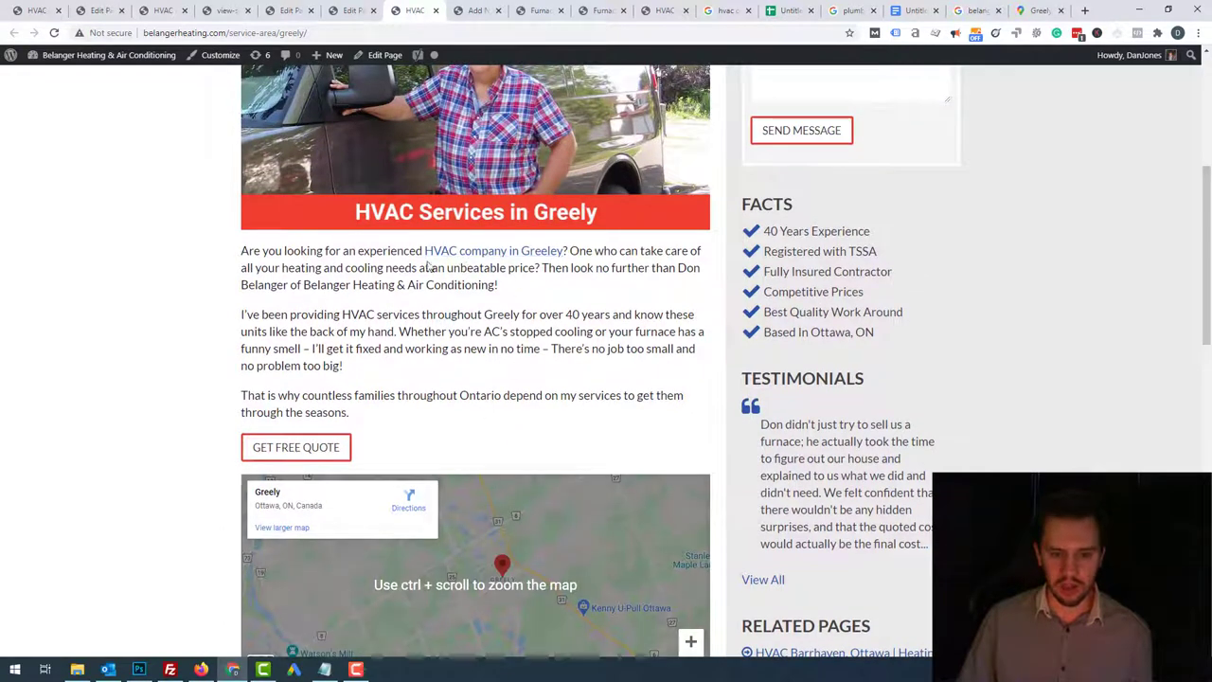
scroll(455, 312, "up", 4)
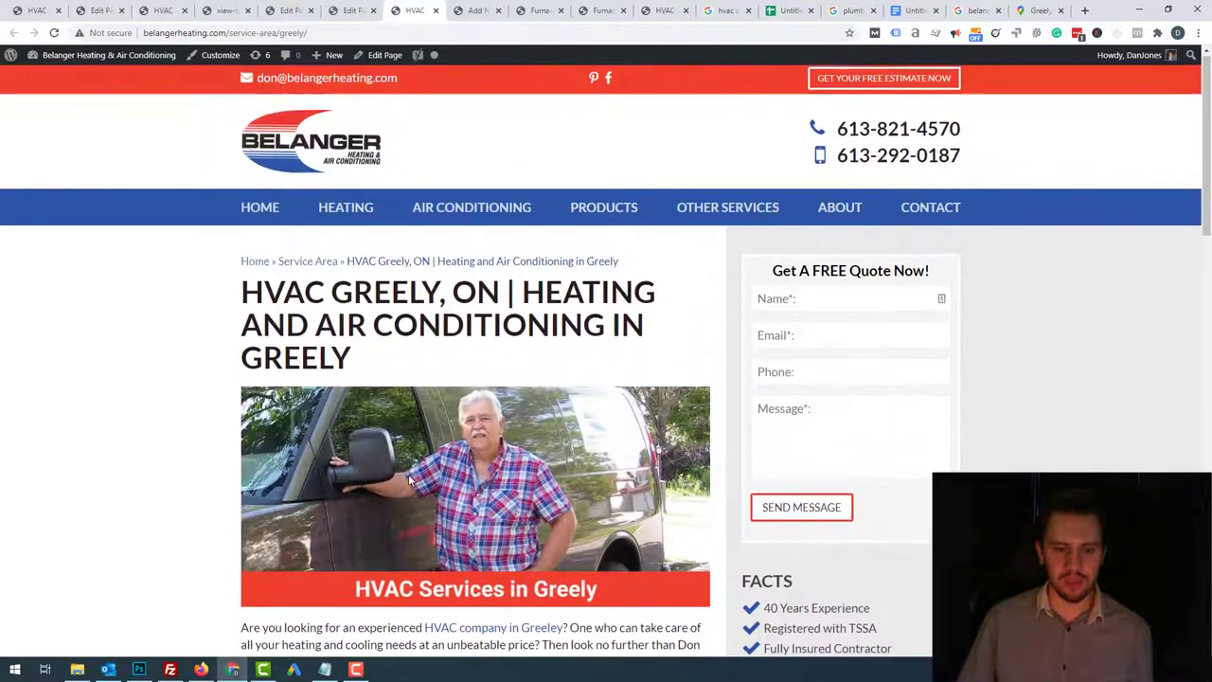
scroll(530, 284, "down", 4)
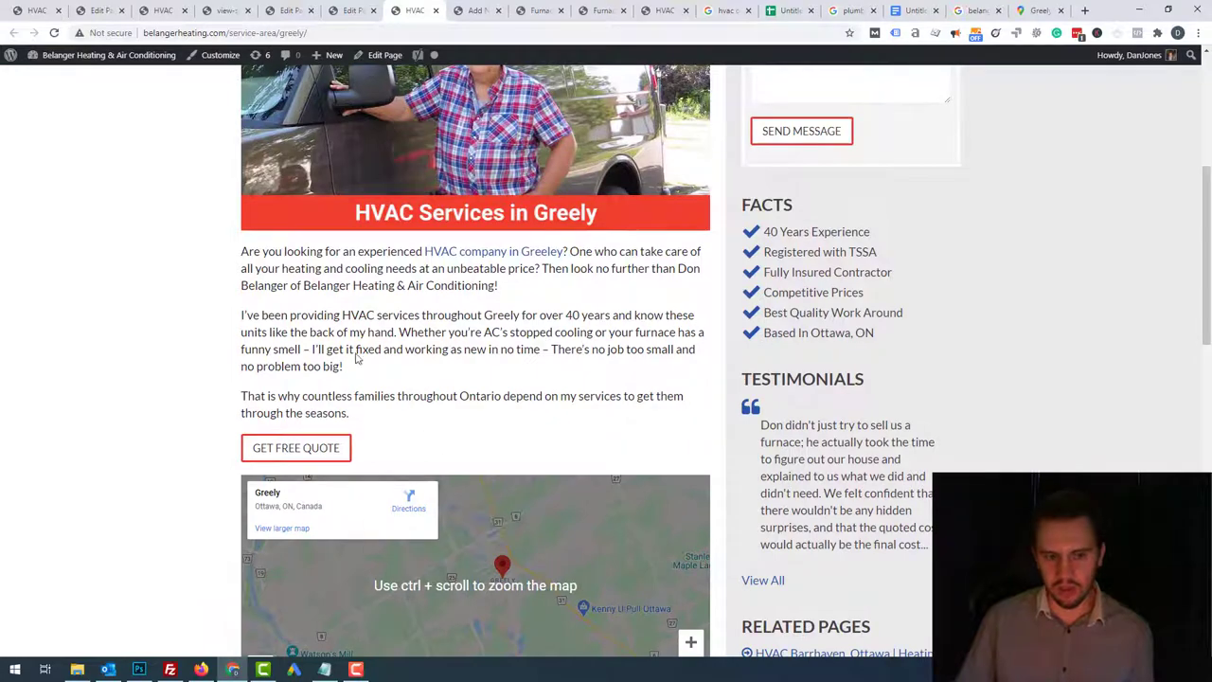
scroll(357, 358, "down", 3)
scroll(458, 539, "down", 3)
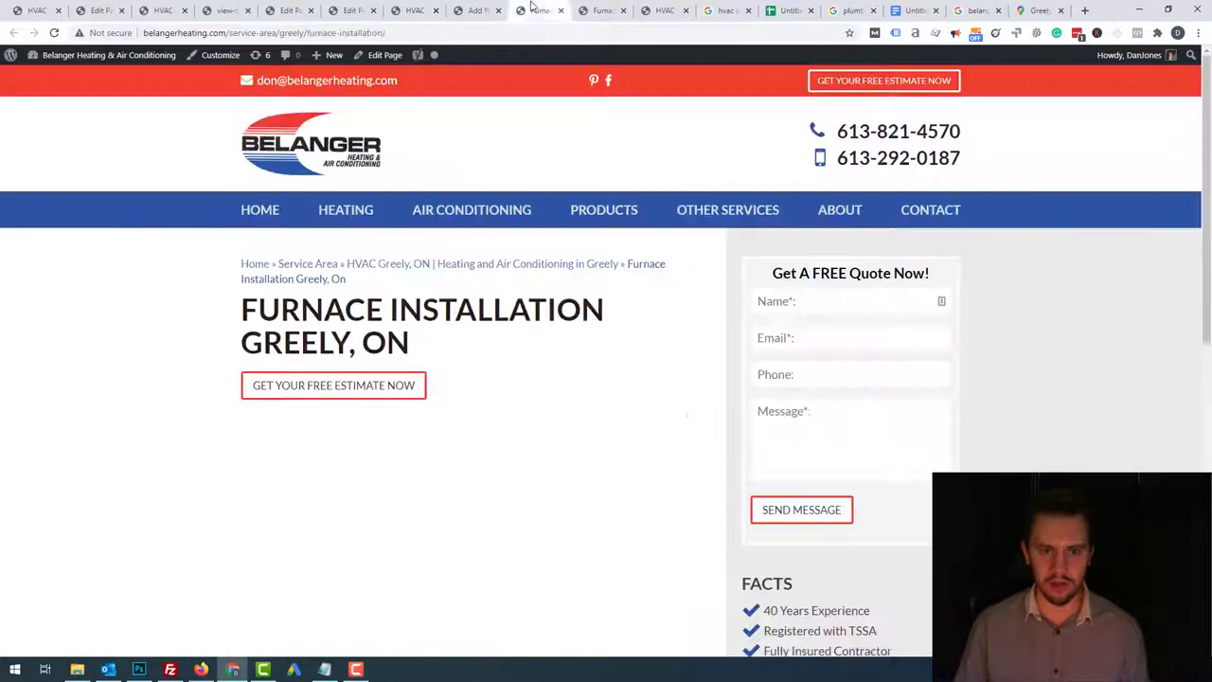
- Copy the live Greely furnace installation page's URL and open the Greely service-area page for editing
left_click(540, 11)
left_click(439, 31)
key("ctrl+c")
left_click(419, 9)
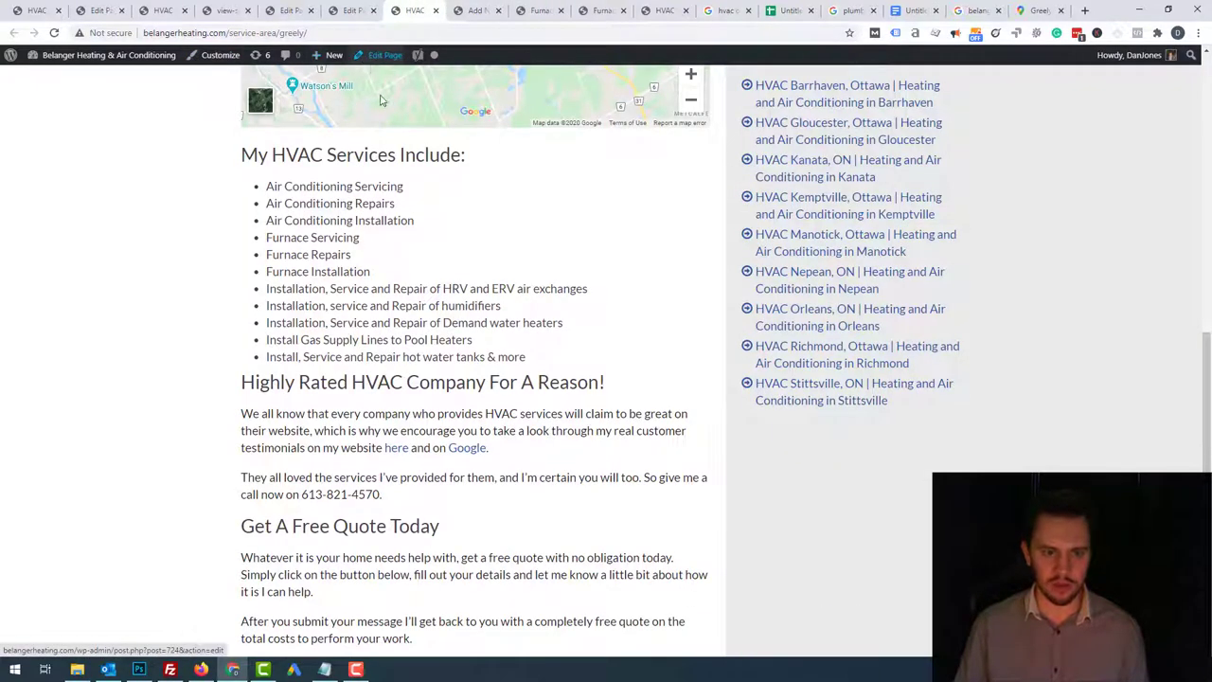
scroll(380, 101, "up", 5)
left_click(379, 57)
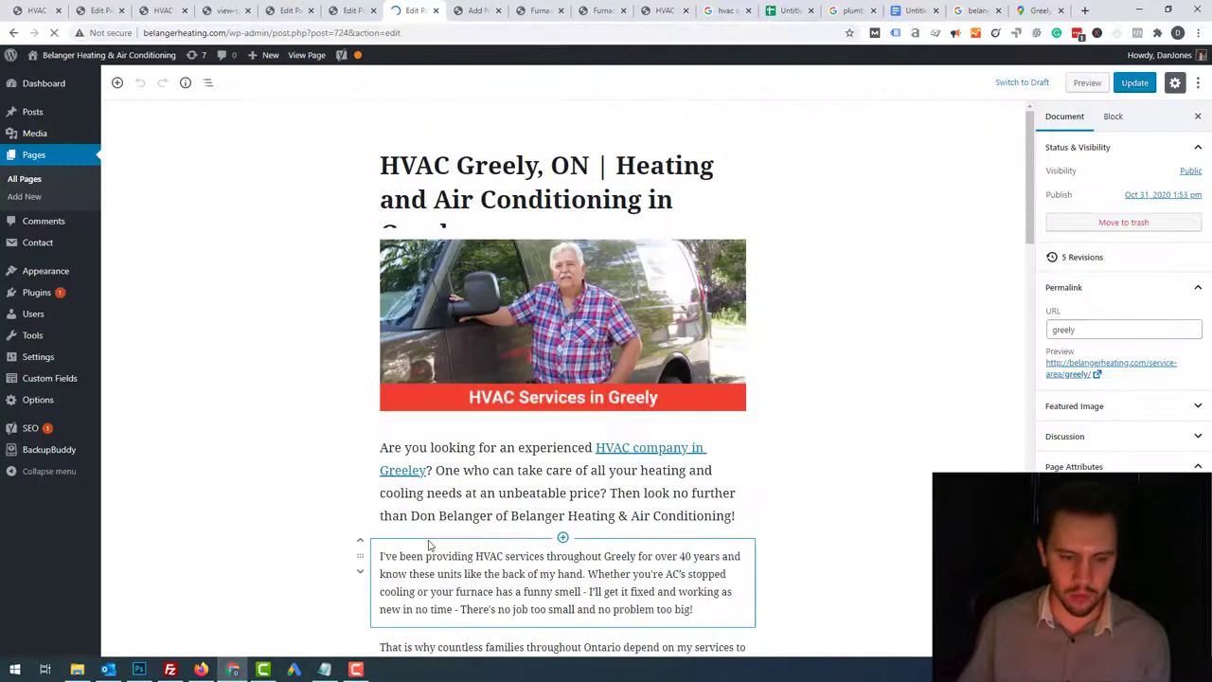
- Link the Furnace Installation item in the Greely page's HVAC services list to the copied Greely furnace-installation URL and update the page
scroll(495, 511, "down", 5)
scroll(486, 284, "down", 4)
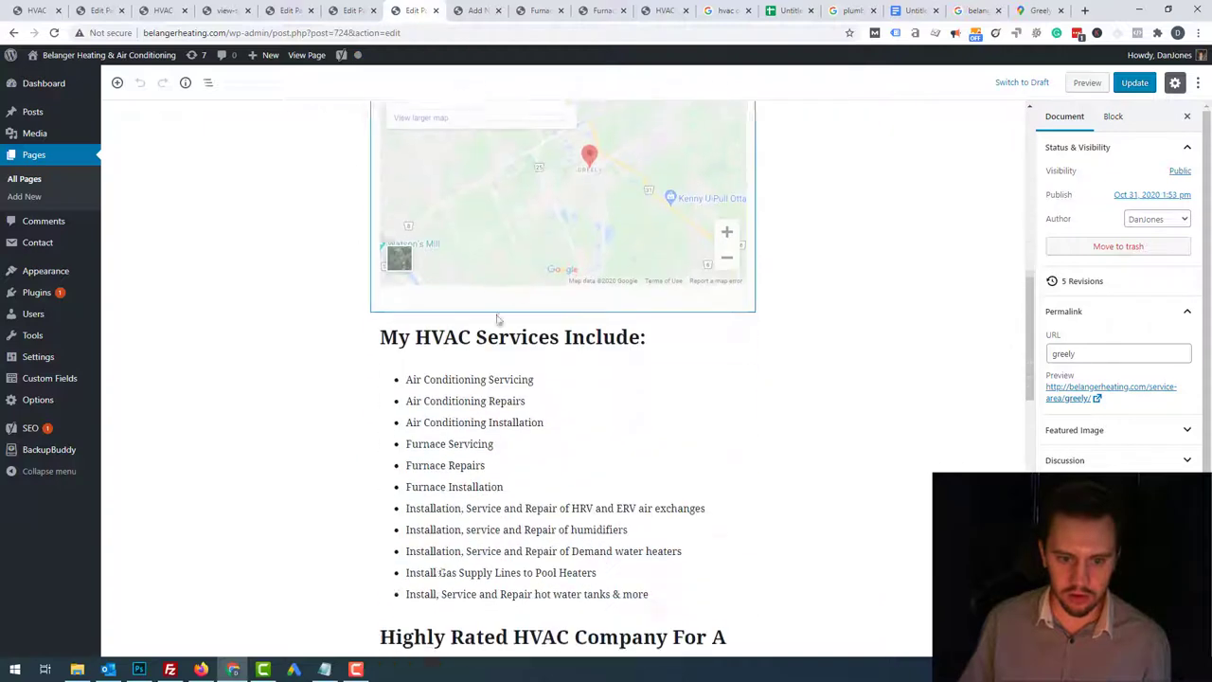
triple_click(457, 477)
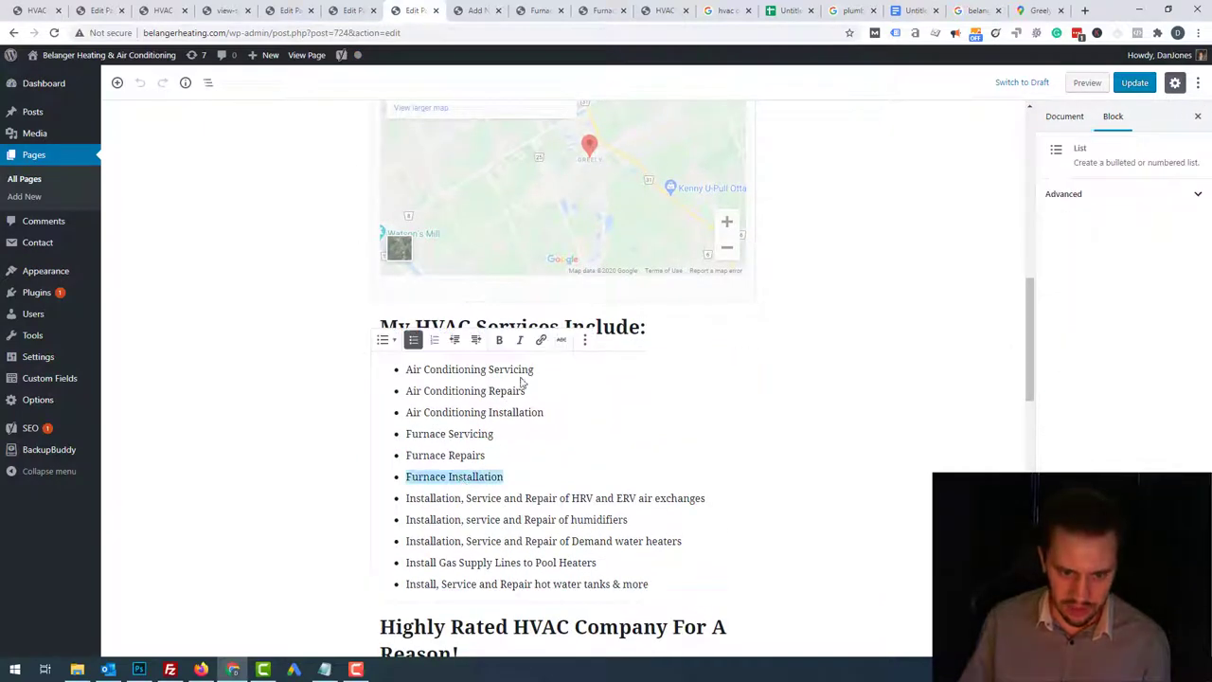
left_click(540, 341)
key("ctrl+v")
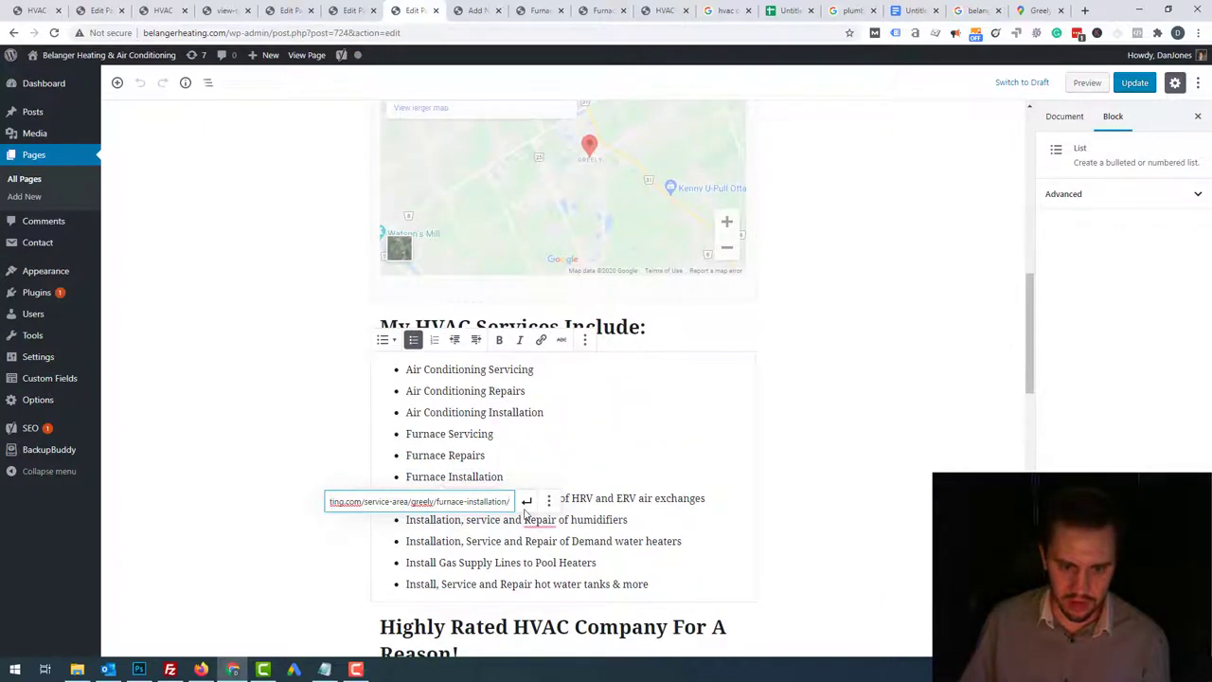
left_click(525, 509)
left_click(1135, 83)
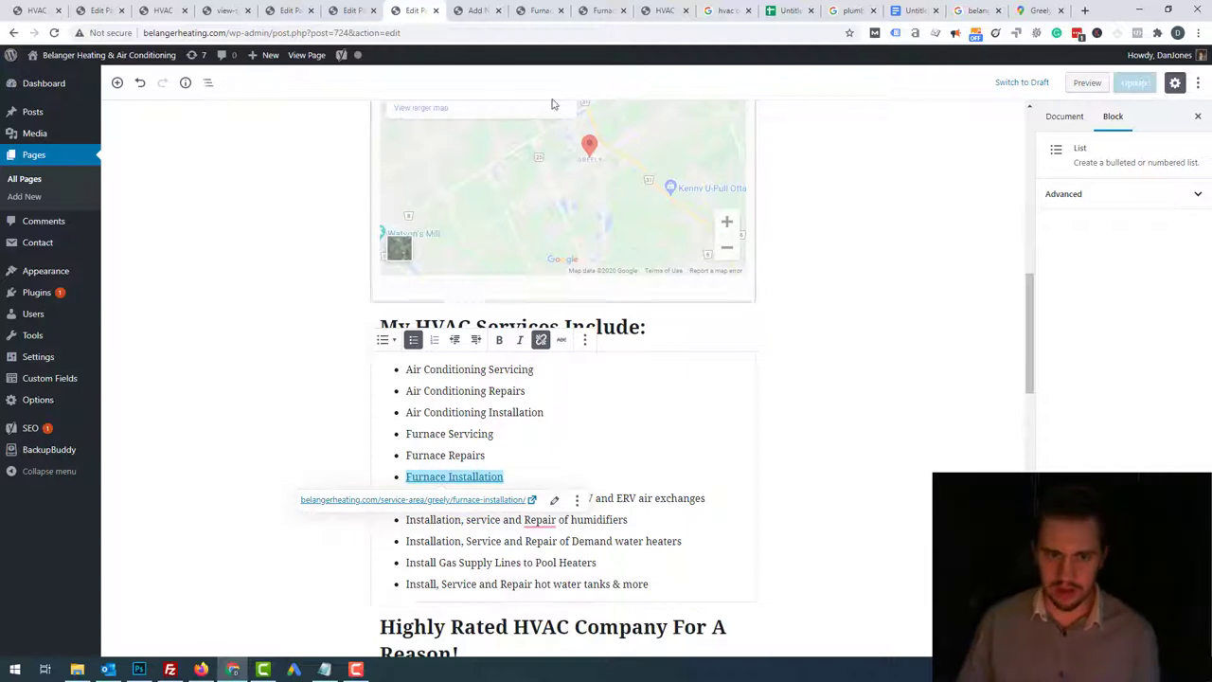
- Check the Furnace Installation link on the live Greely page, then open the parent Service Area page in a new tab for editing
left_click(306, 55)
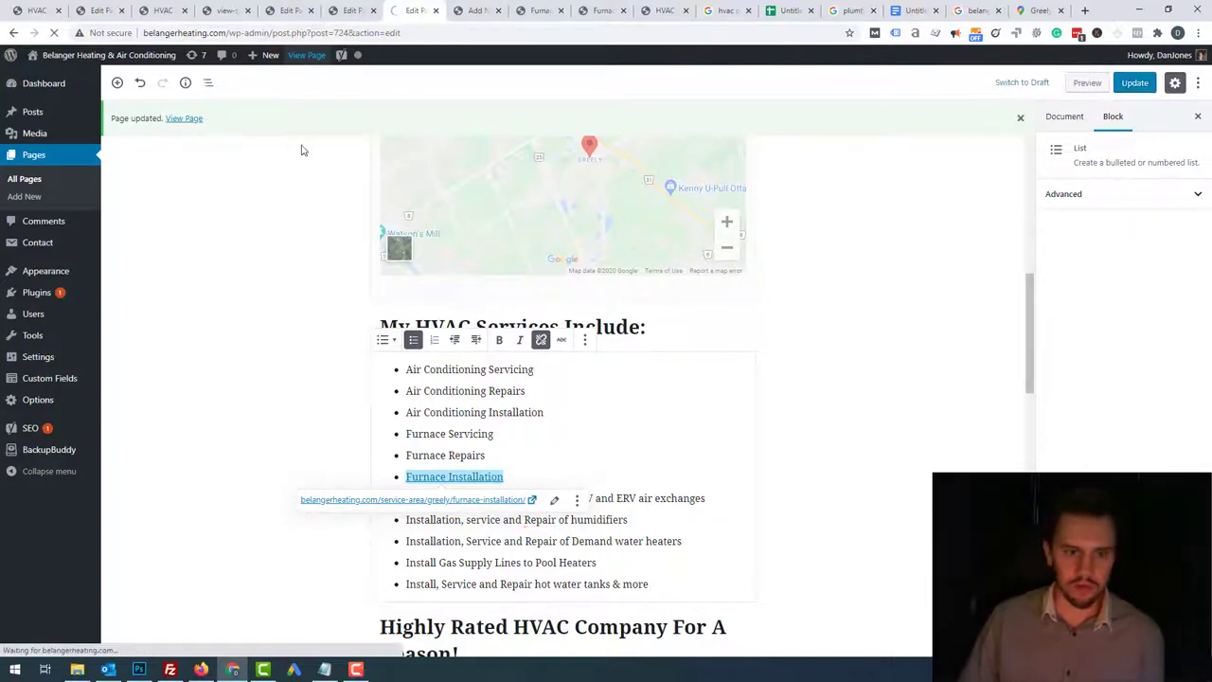
scroll(297, 494, "down", 10)
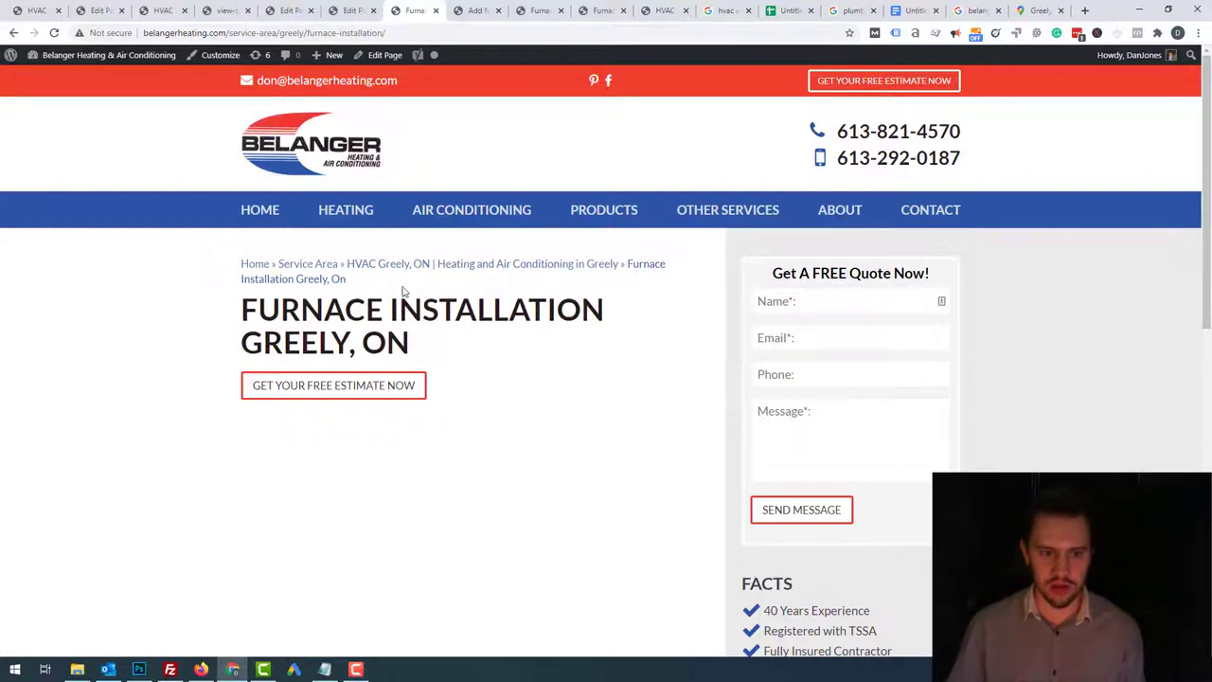
right_click(319, 270)
left_click(345, 279)
left_click(451, 10)
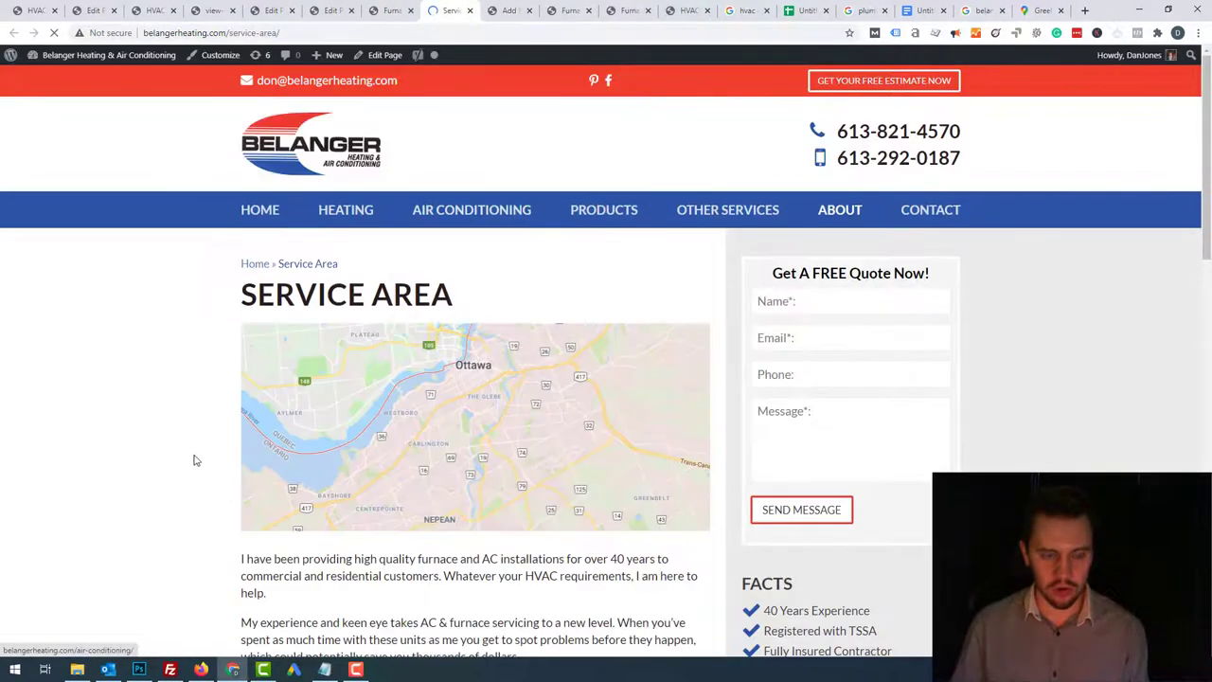
scroll(284, 455, "down", 4)
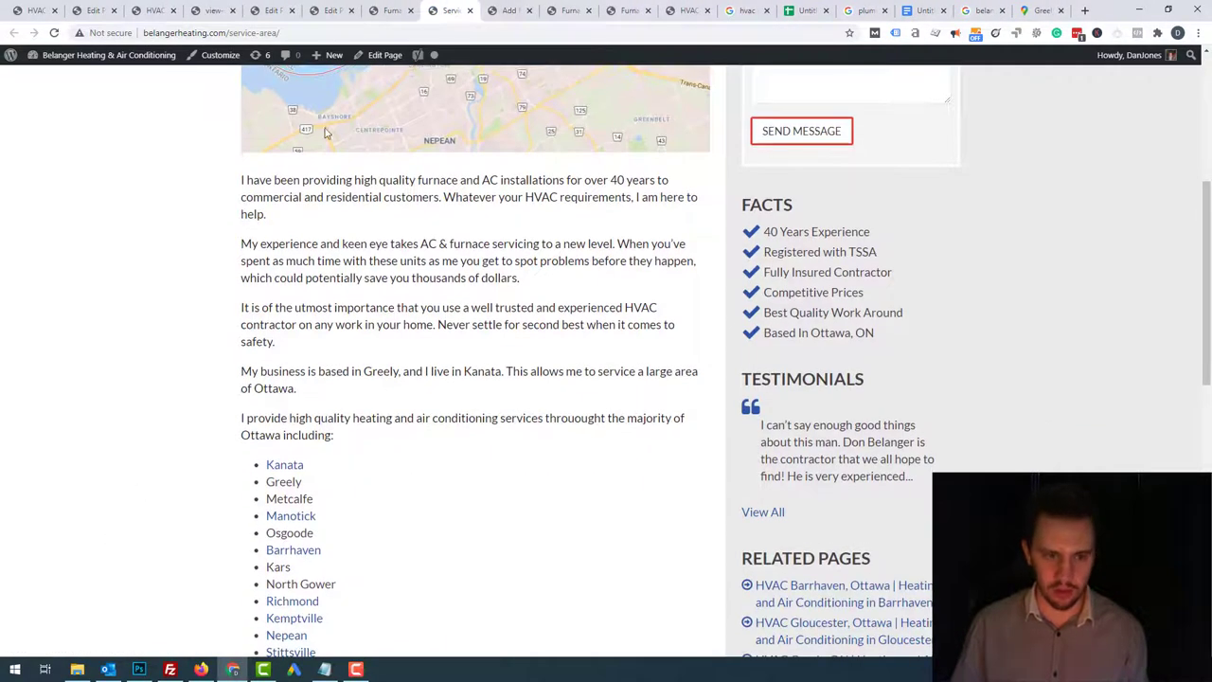
left_click(379, 54)
- Load the live Greely page at belangerheating.com/service-area/greely/ and copy its URL
left_click(404, 12)
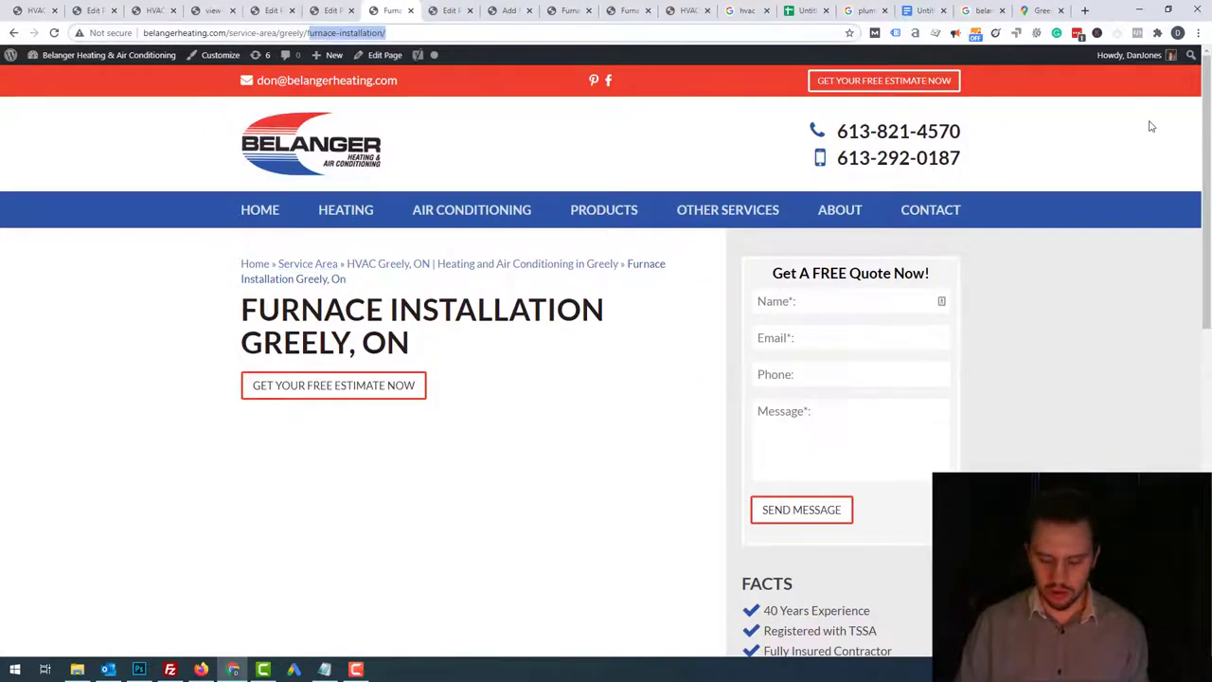
key("BackSpace")
key("Return")
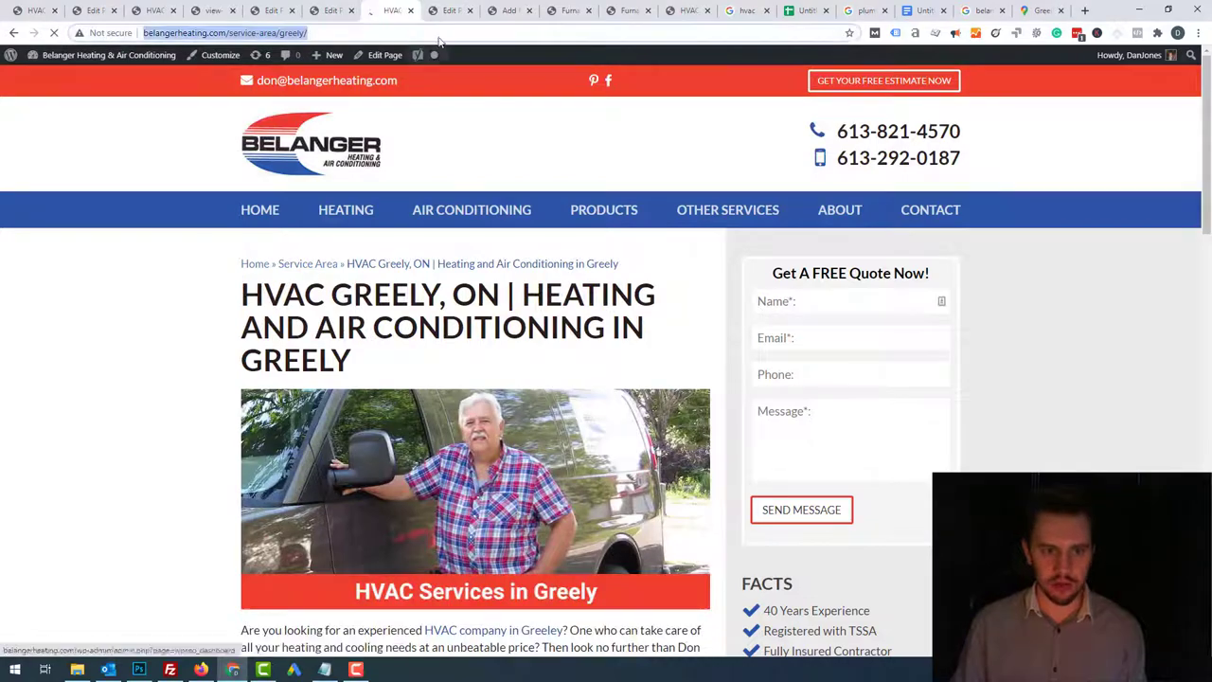
- Link the Greely entry in the Service Area page's location list to the copied URL, update the page, and check the list live
left_click(450, 11)
scroll(426, 274, "down", 5)
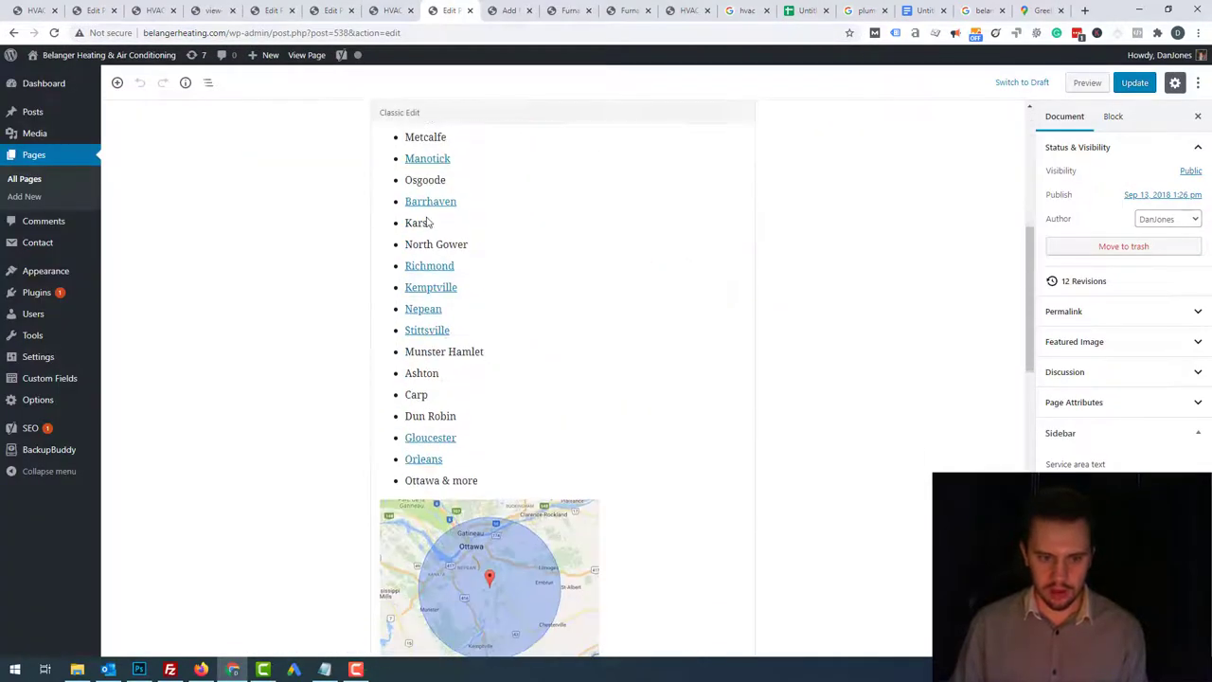
scroll(445, 383, "up", 3)
scroll(483, 398, "down", 1)
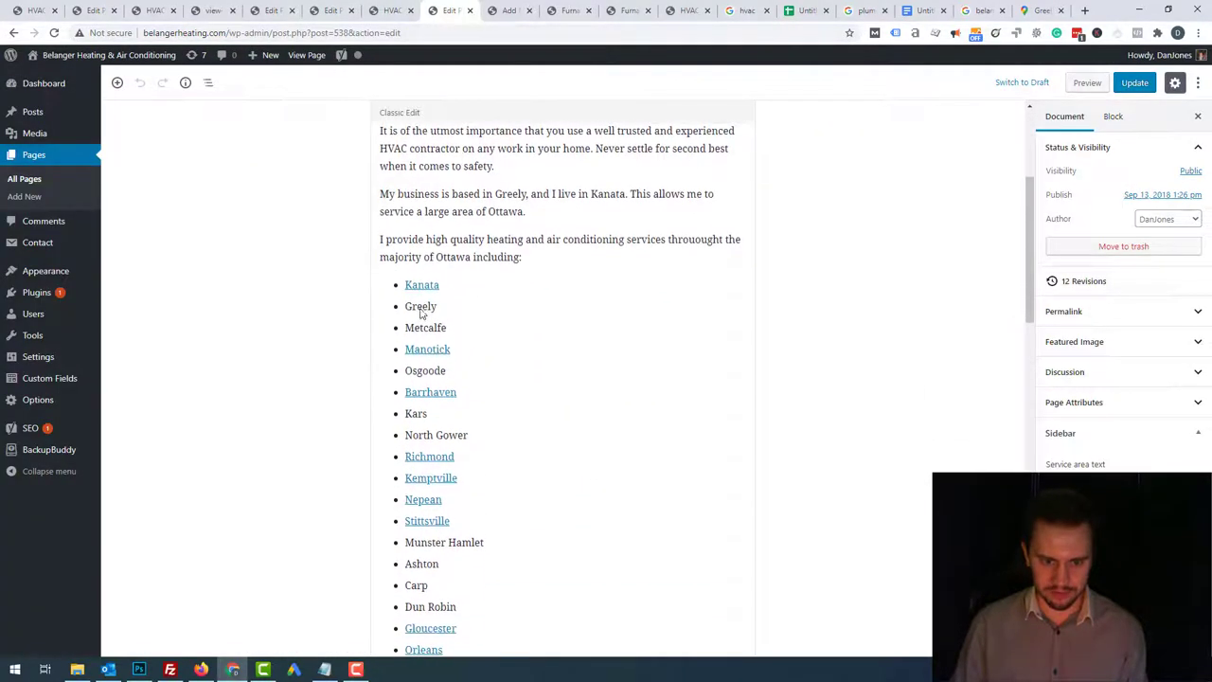
double_click(420, 304)
key("ctrl+v")
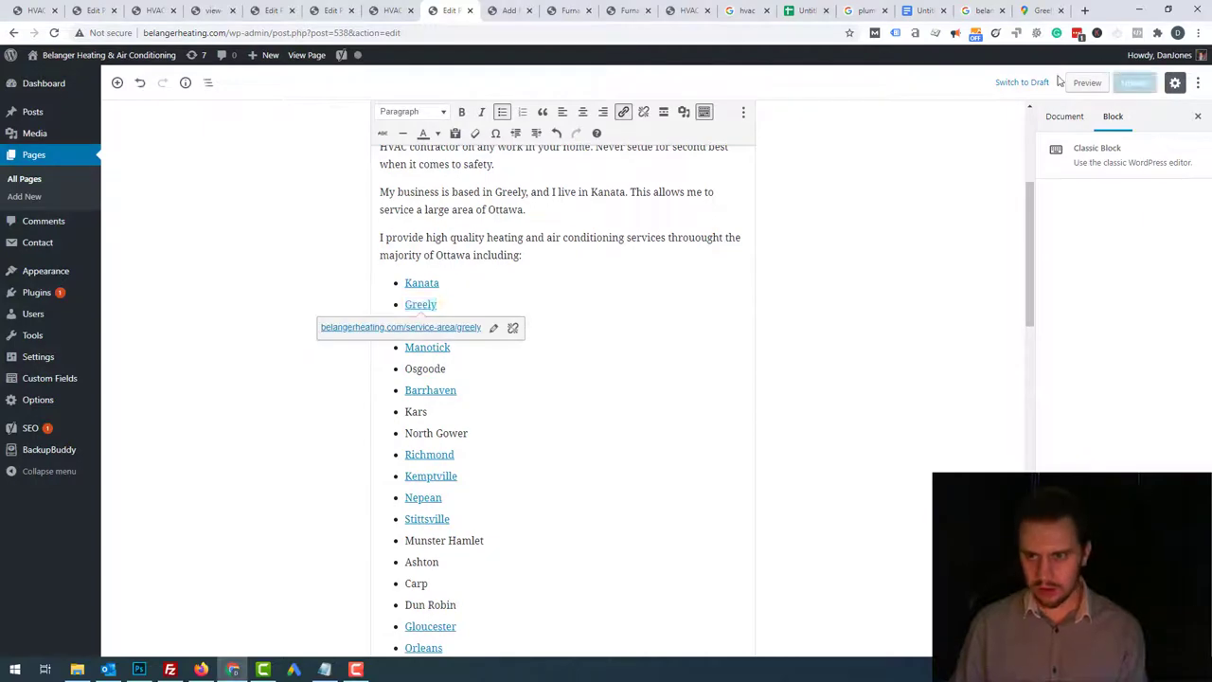
key("ctrl+s")
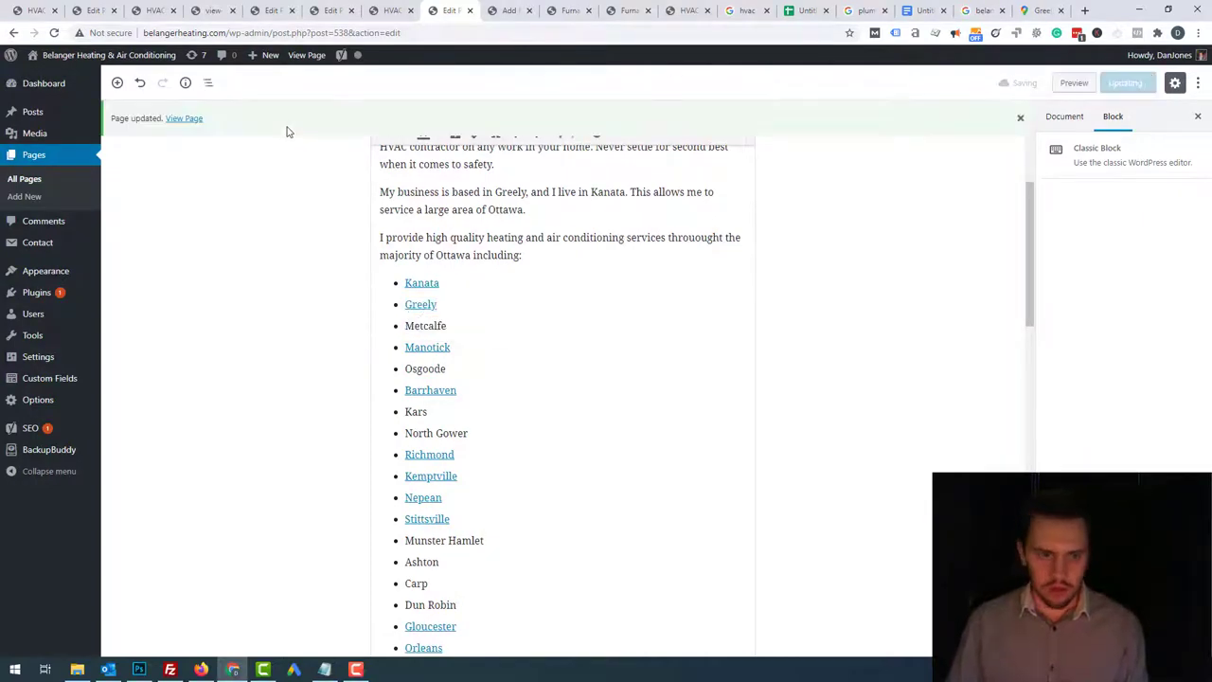
left_click(307, 57)
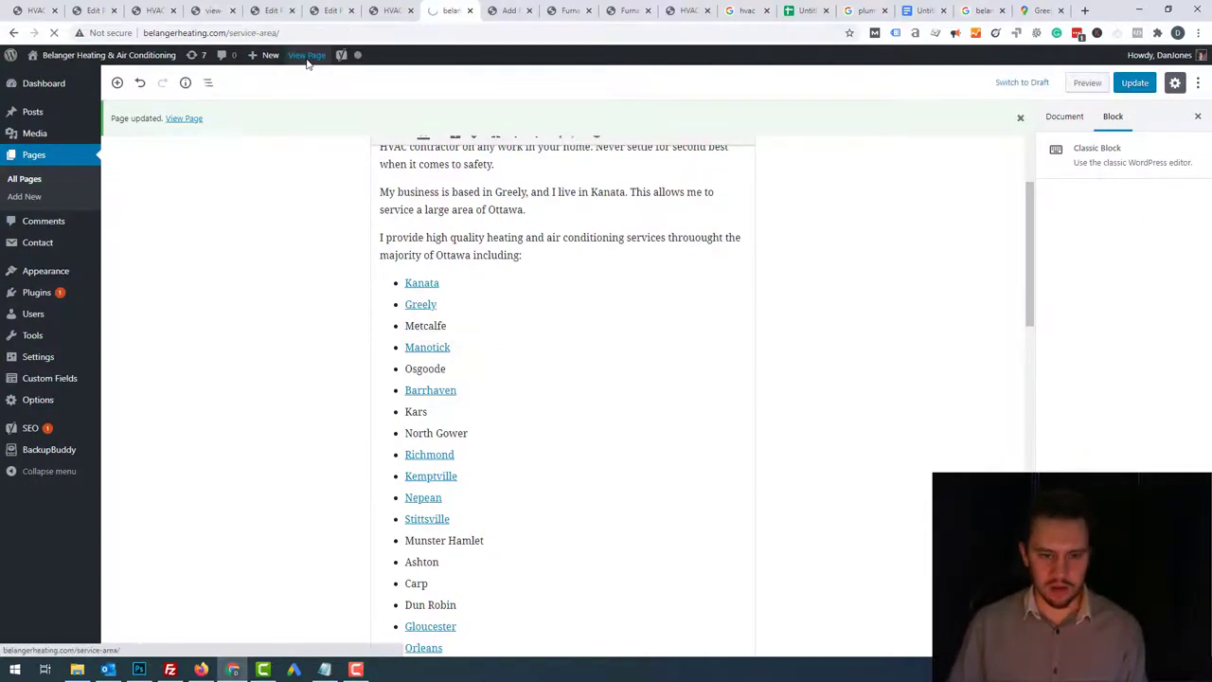
scroll(704, 310, "down", 4)
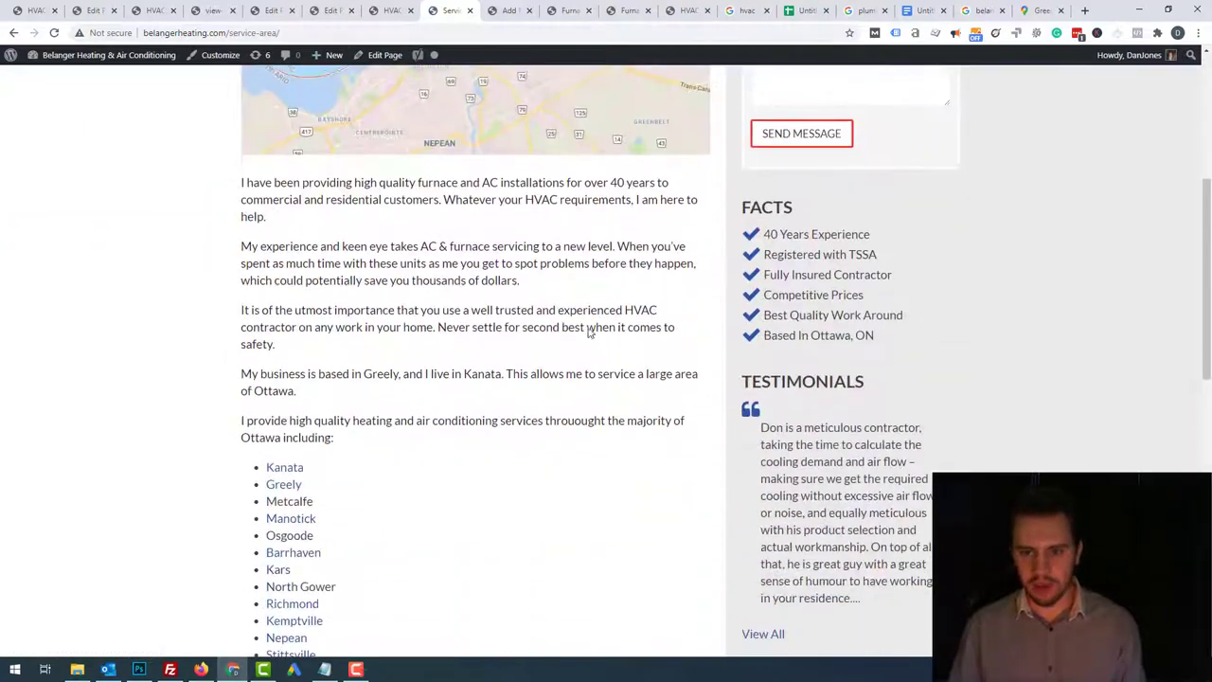
- Browse the On Top Marketing articles from the first to the sixth page in a new tab and close that tab
left_click(1084, 11)
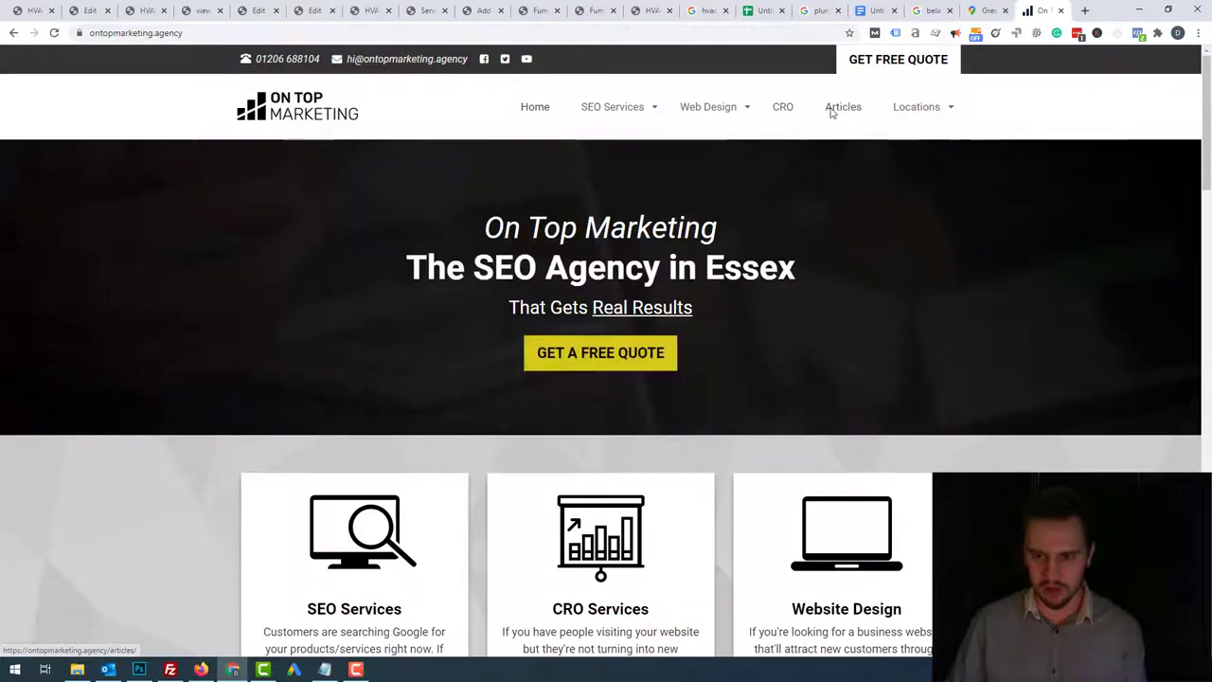
left_click(833, 107)
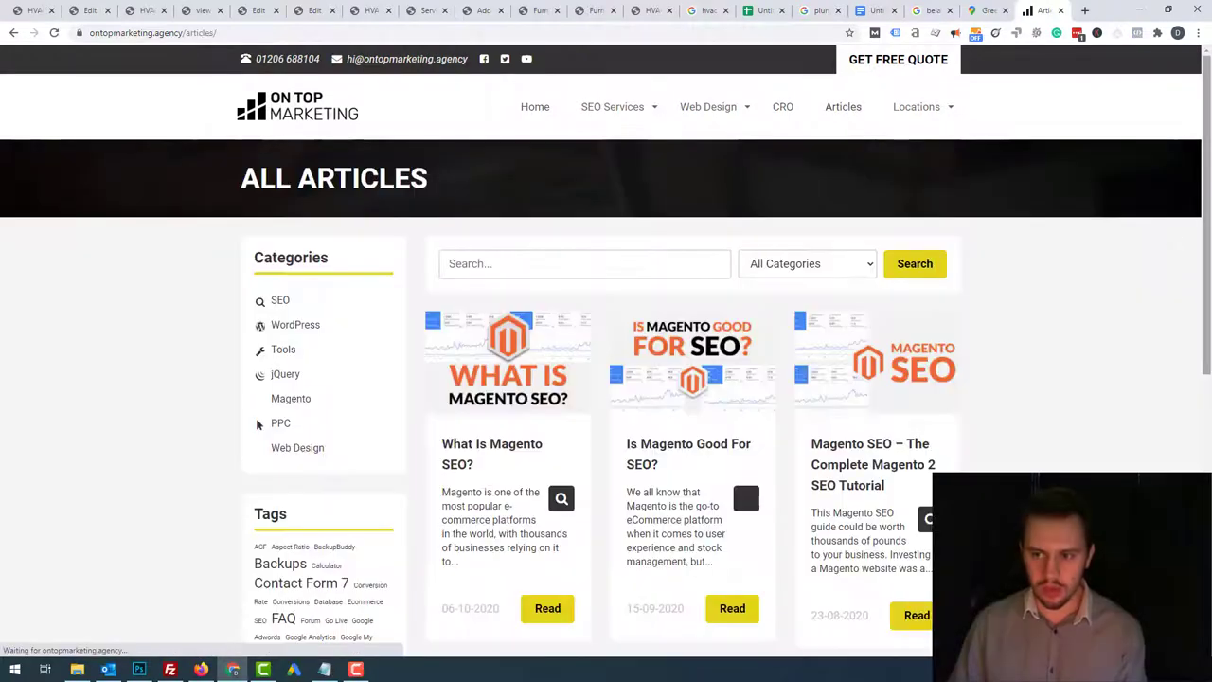
scroll(837, 174, "down", 5)
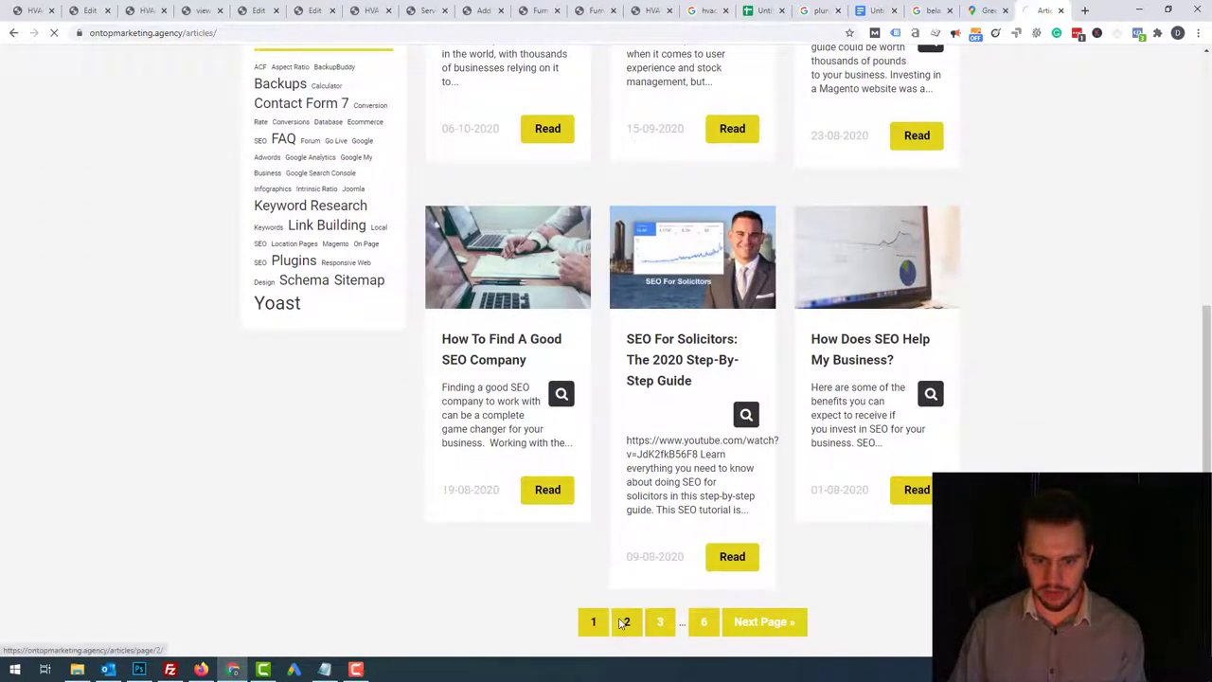
left_click(626, 621)
scroll(631, 468, "down", 5)
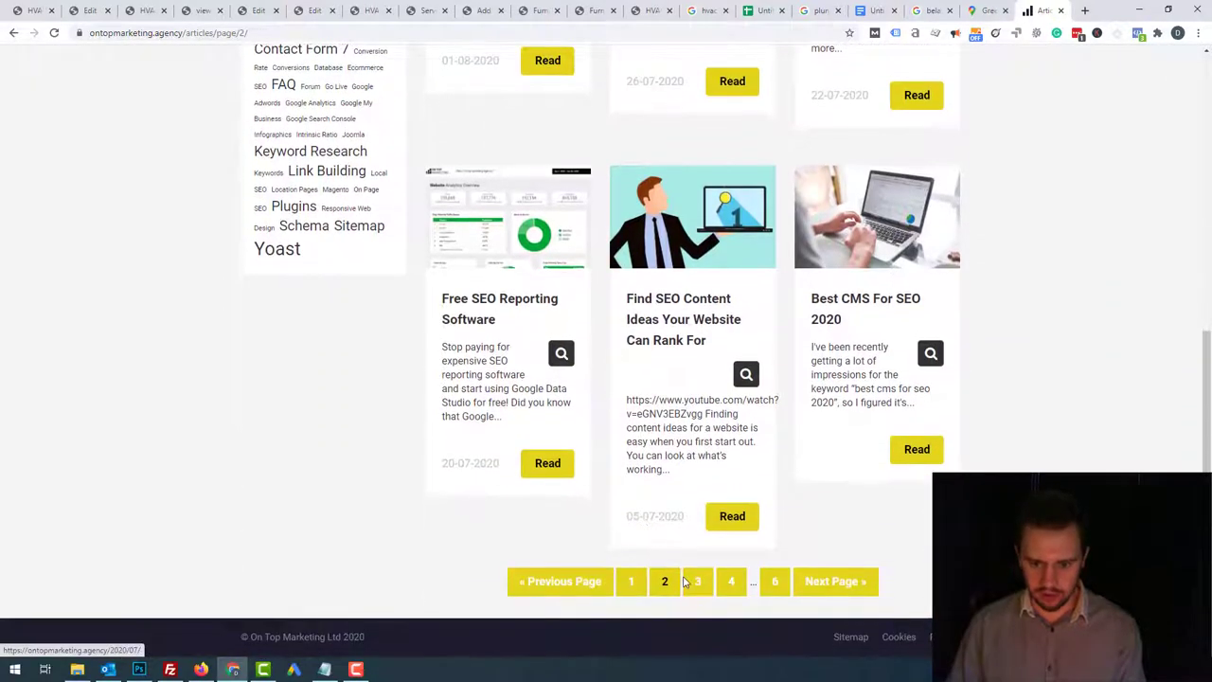
left_click(694, 581)
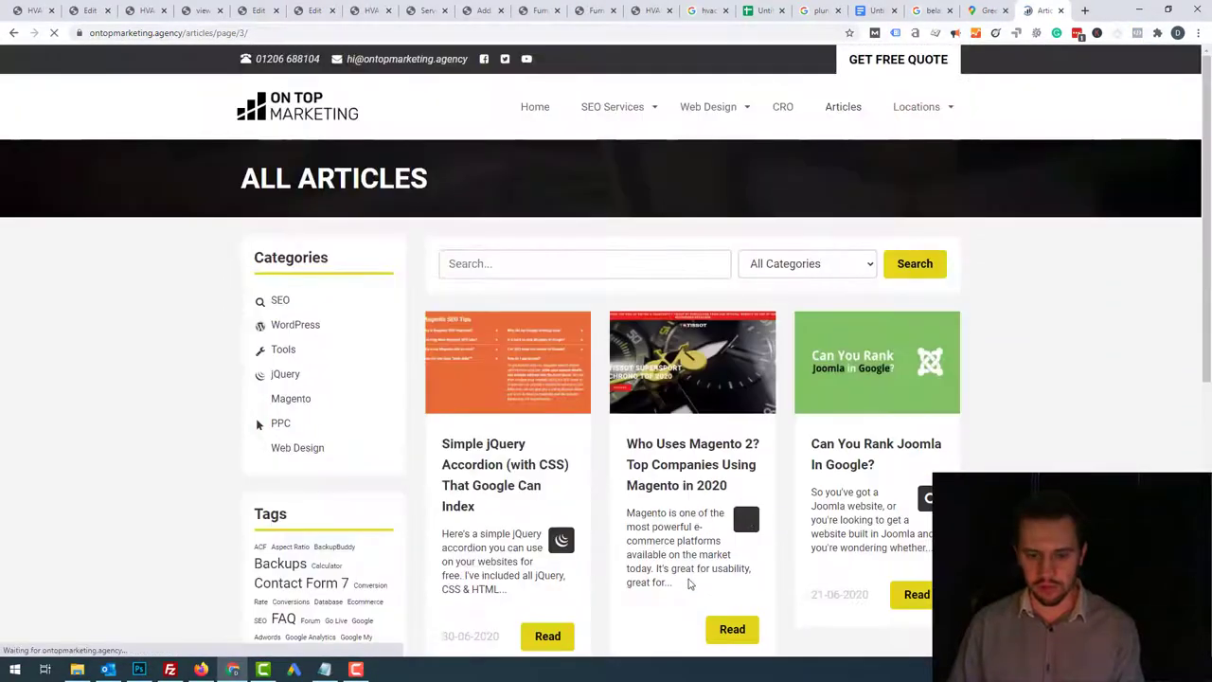
scroll(687, 558, "down", 2)
scroll(686, 548, "down", 4)
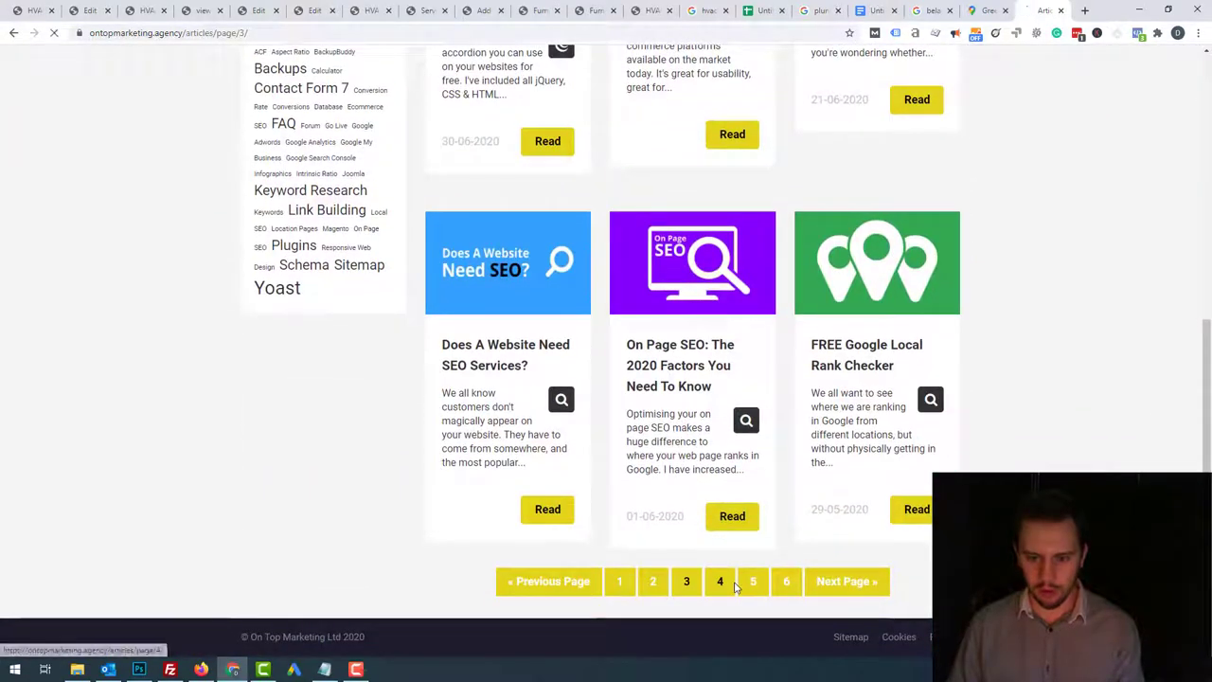
left_click(729, 583)
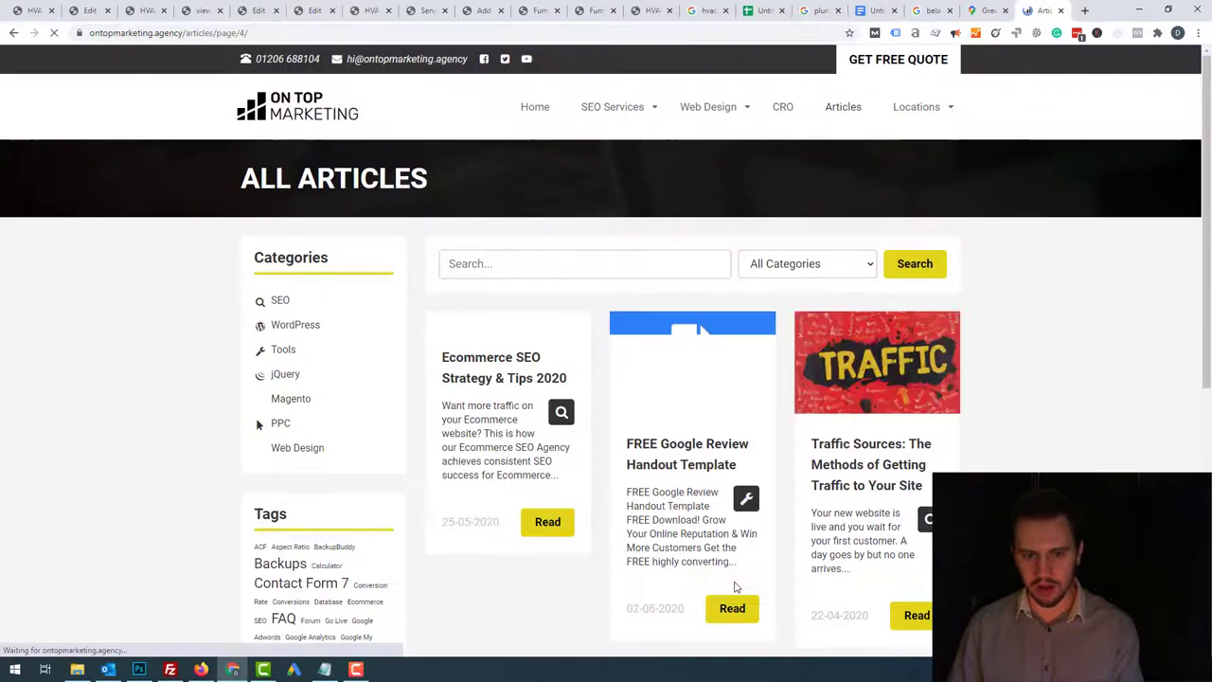
scroll(684, 502, "down", 5)
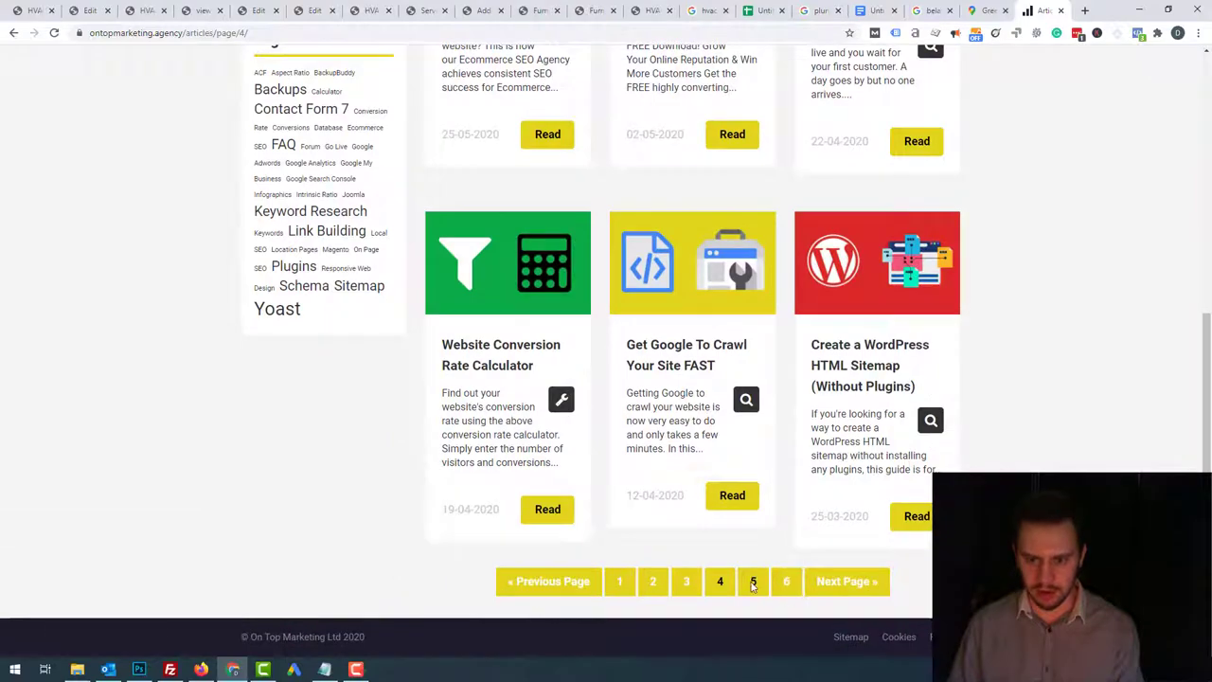
left_click(753, 584)
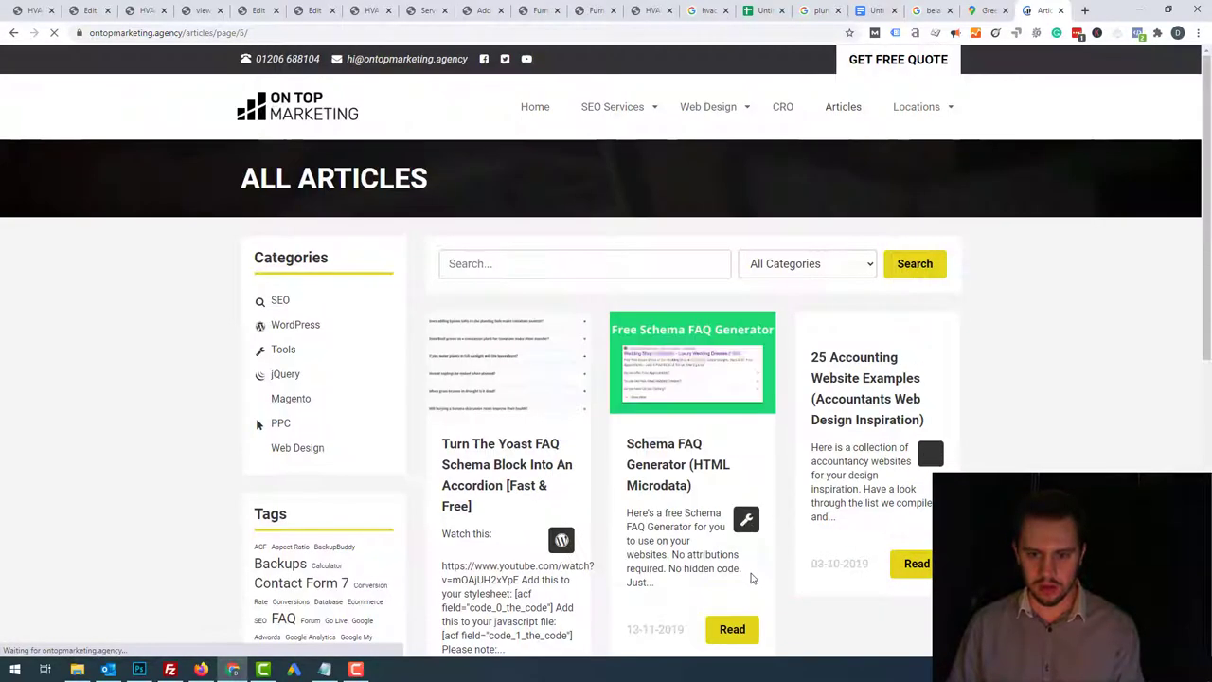
scroll(751, 579, "down", 2)
scroll(751, 578, "down", 4)
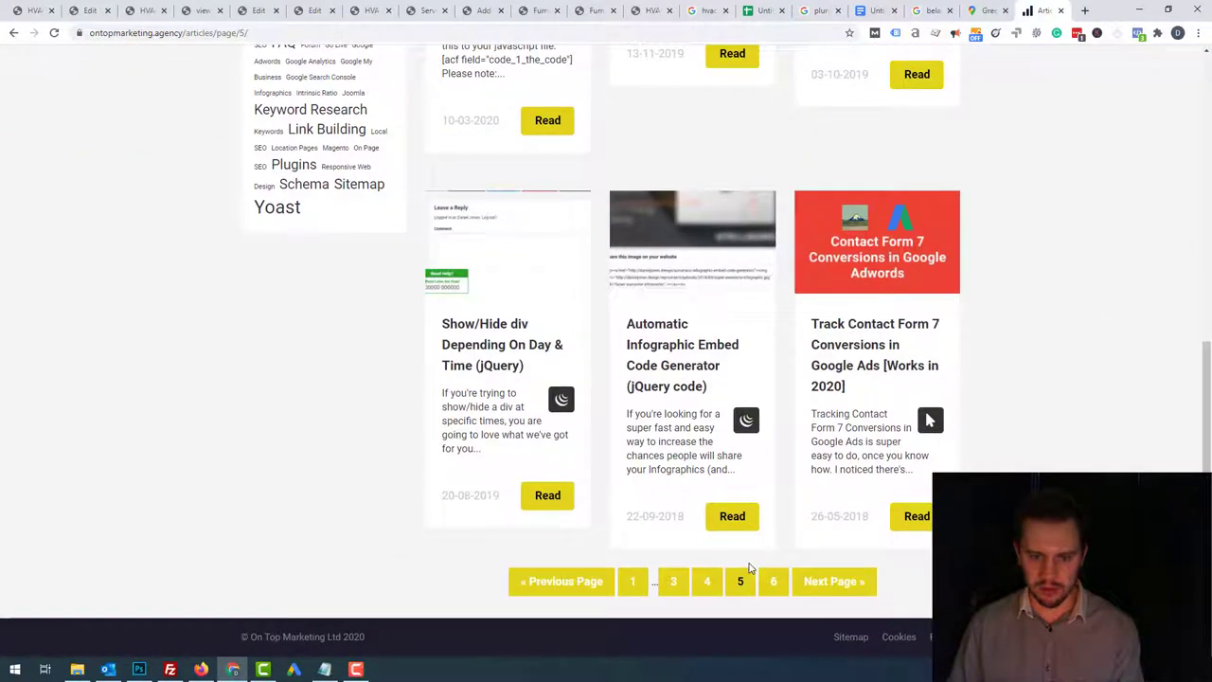
left_click(774, 591)
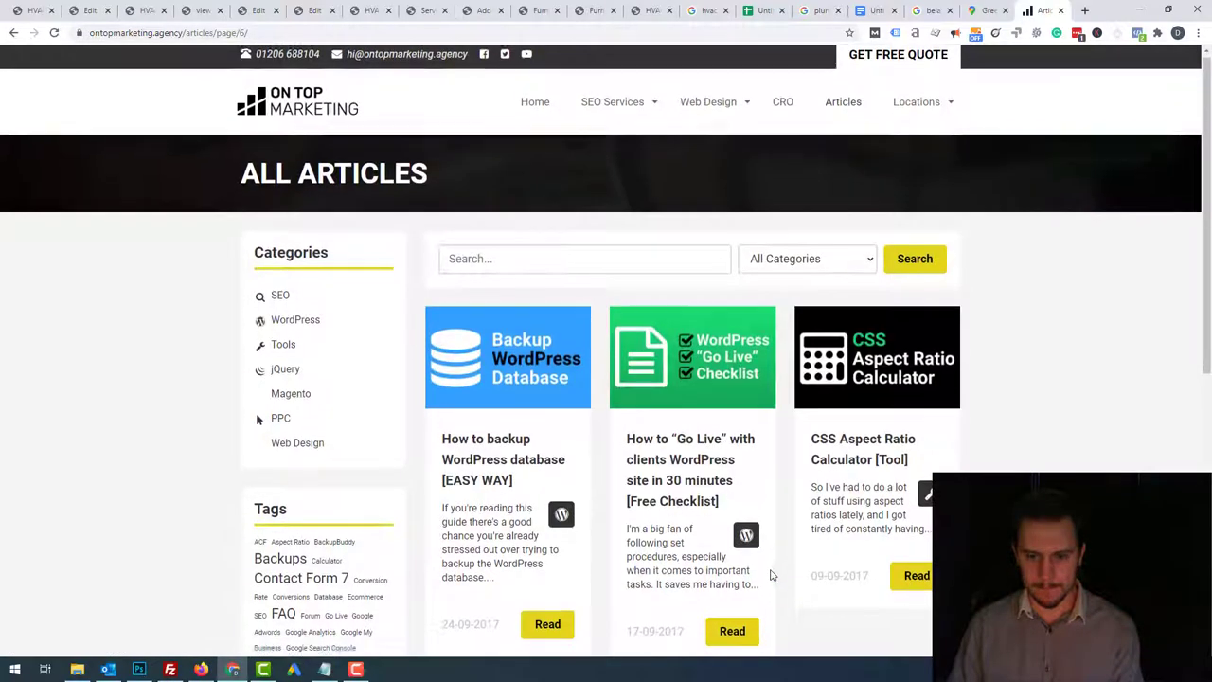
scroll(770, 573, "down", 4)
scroll(757, 549, "down", 2)
scroll(739, 521, "up", 4)
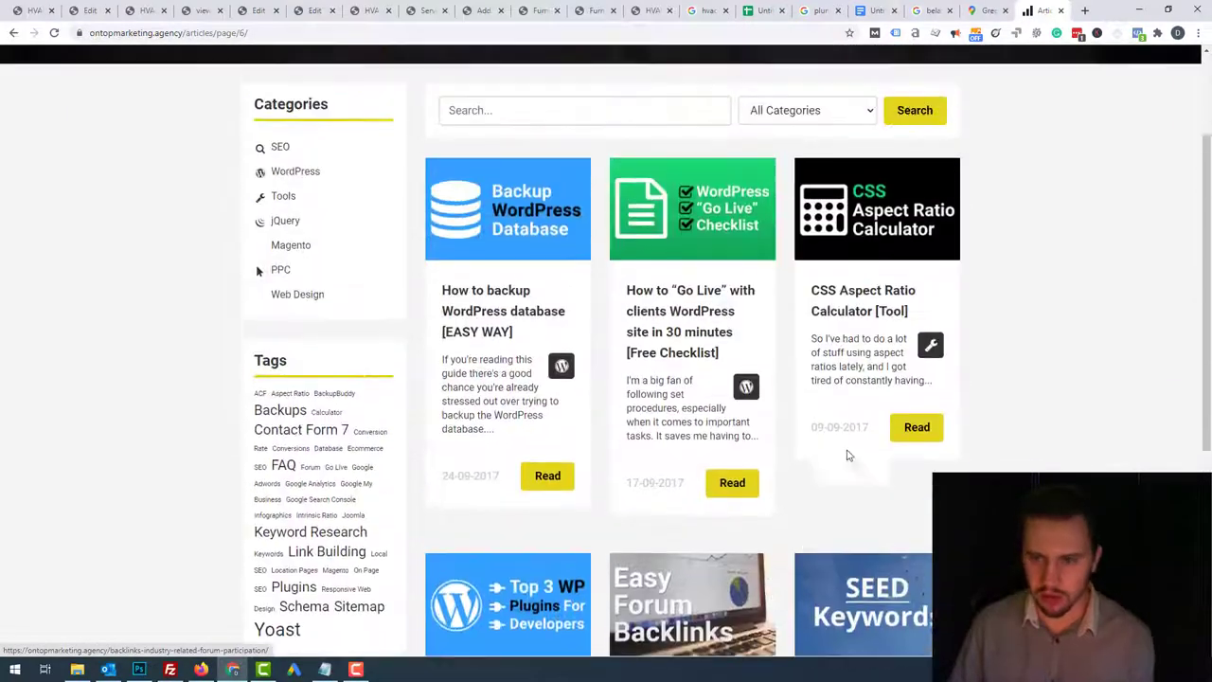
left_click(1061, 10)
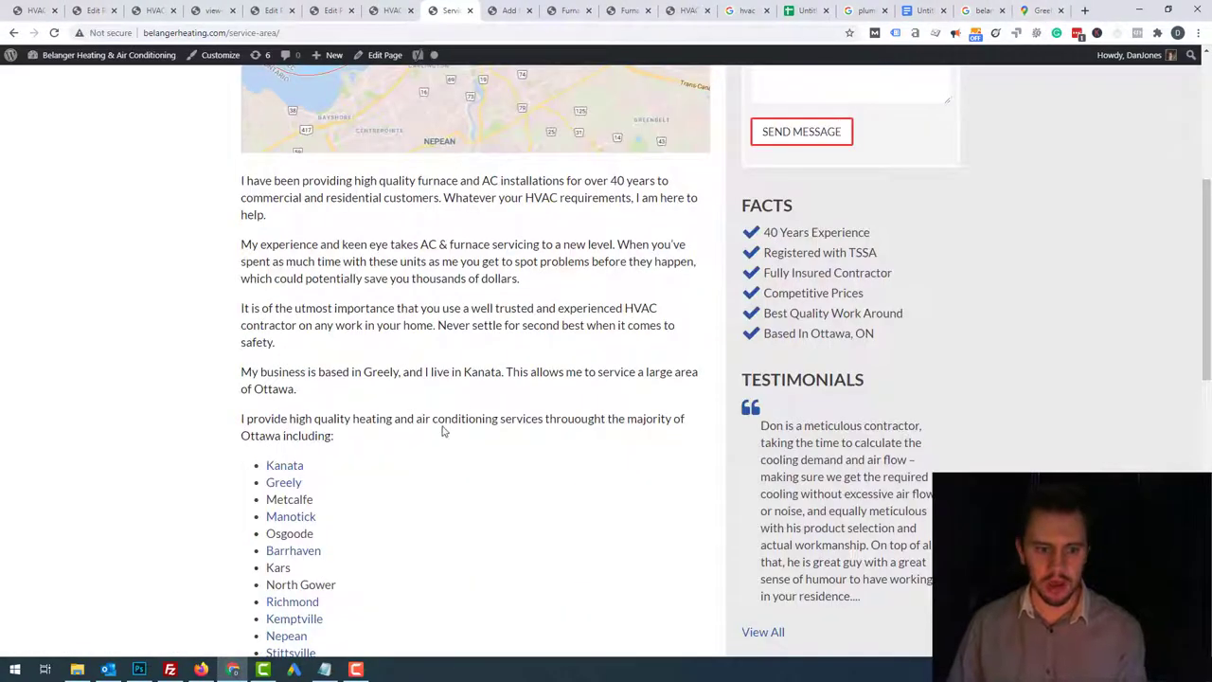
- Follow the live links from the footer's Service Area link to the Greely page and its Furnace Installation page, and look that page over
scroll(476, 543, "down", 9)
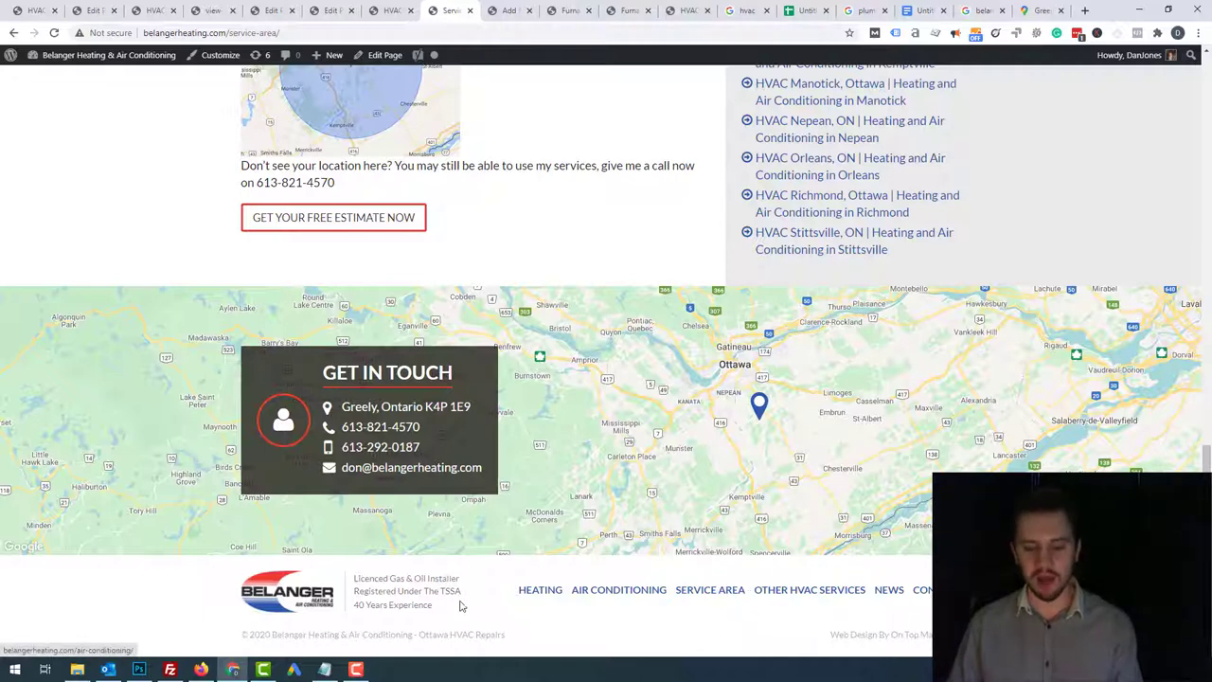
left_click(706, 592)
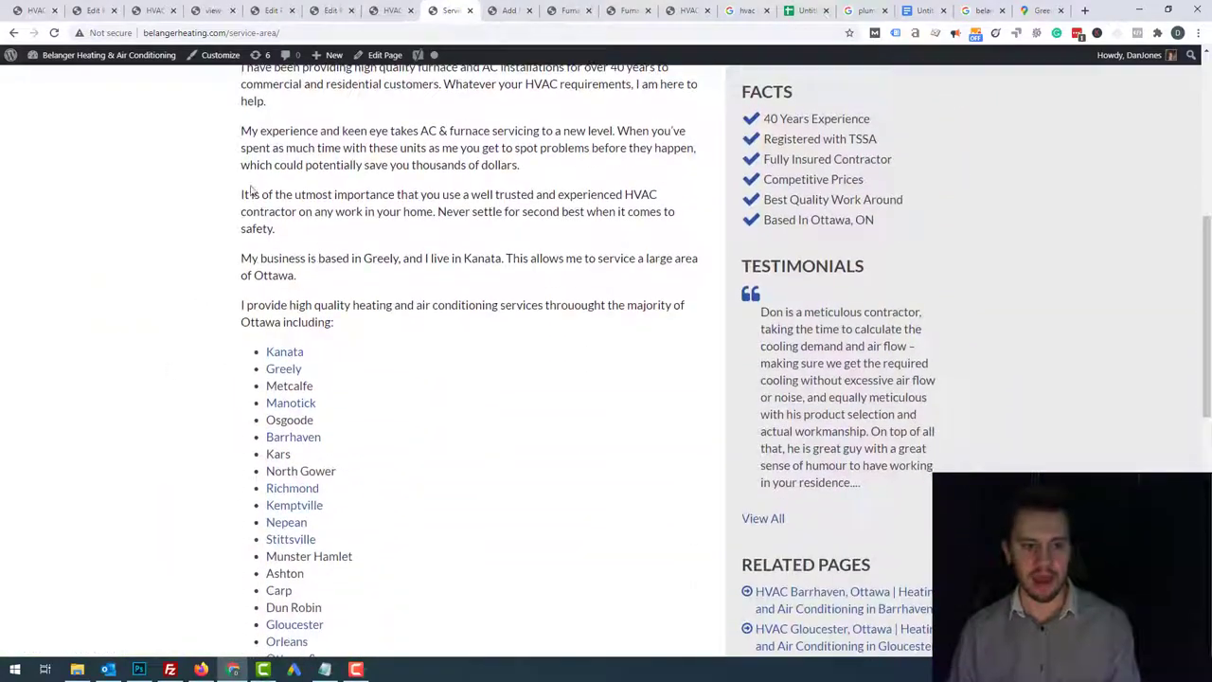
left_click(285, 370)
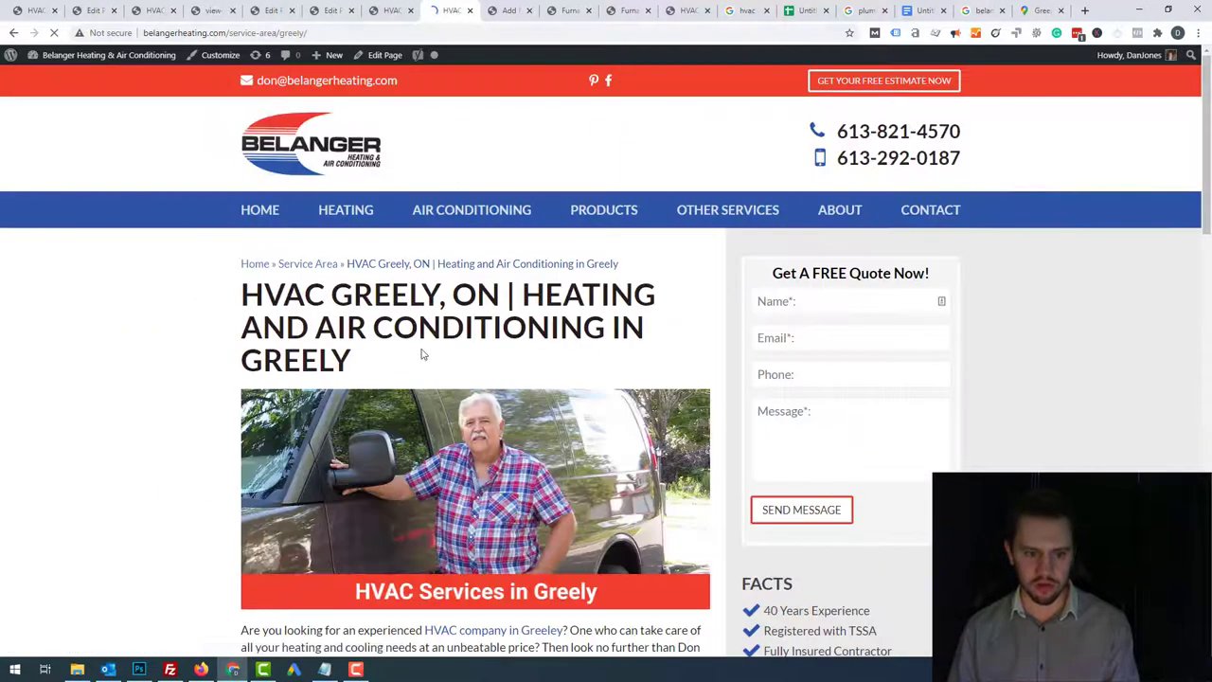
scroll(248, 493, "down", 3)
scroll(248, 492, "down", 10)
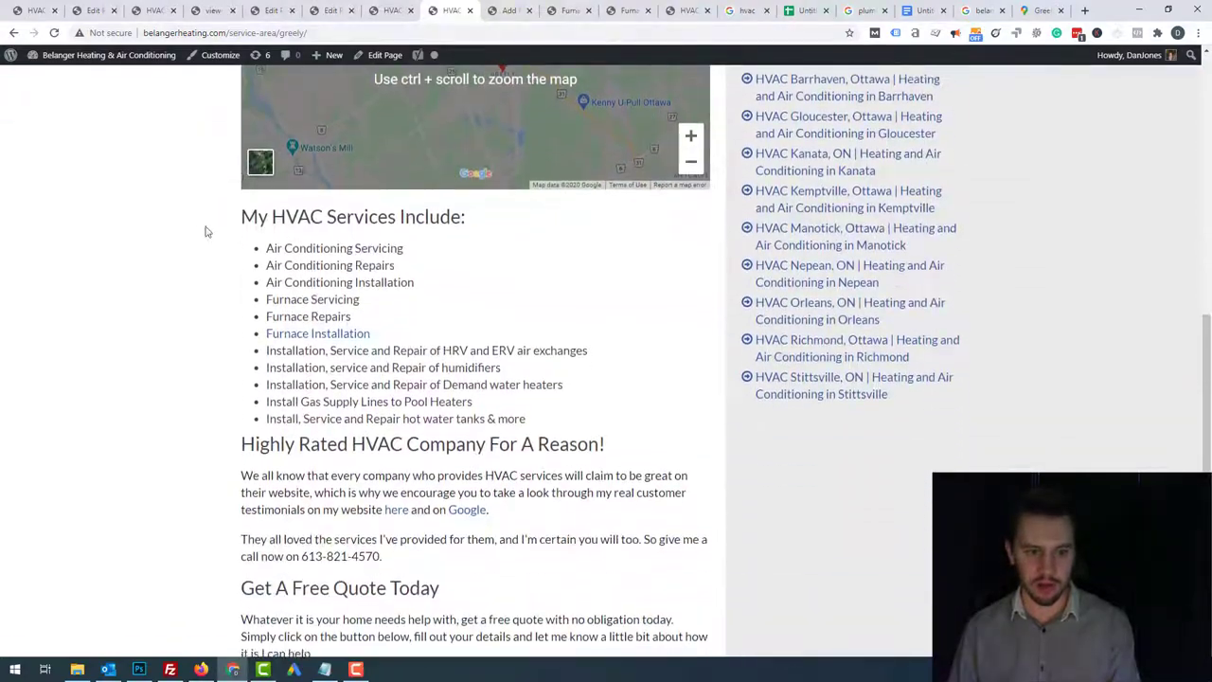
scroll(246, 432, "up", 3)
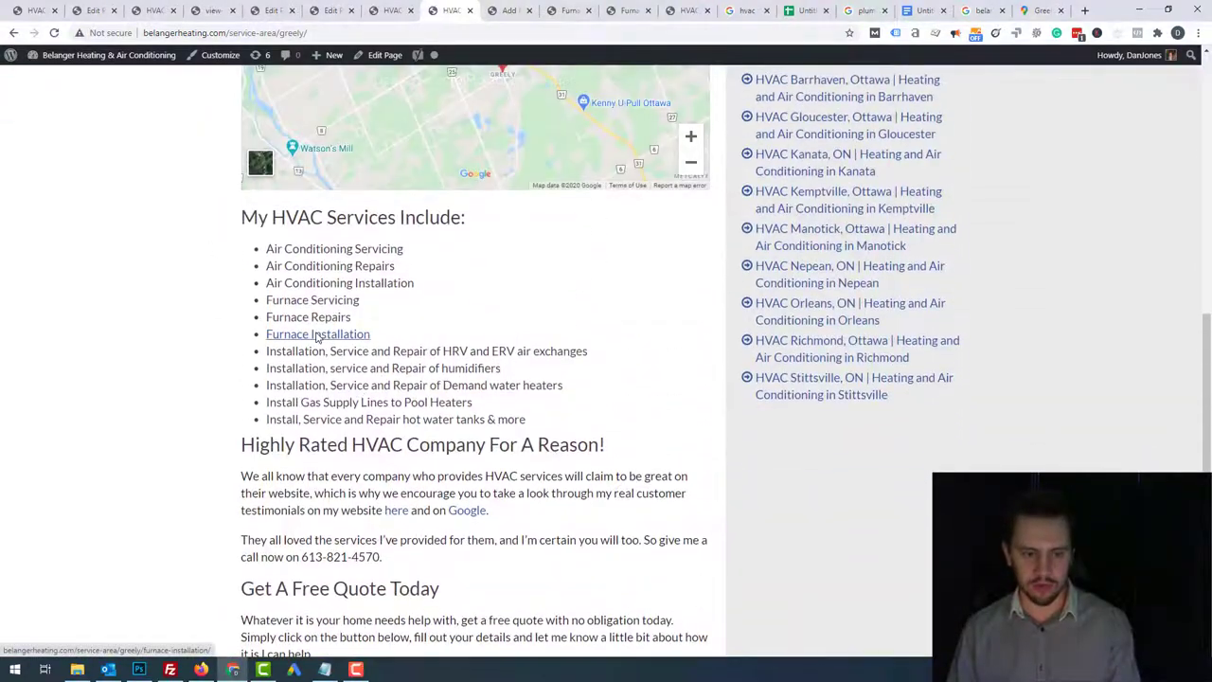
left_click(318, 335)
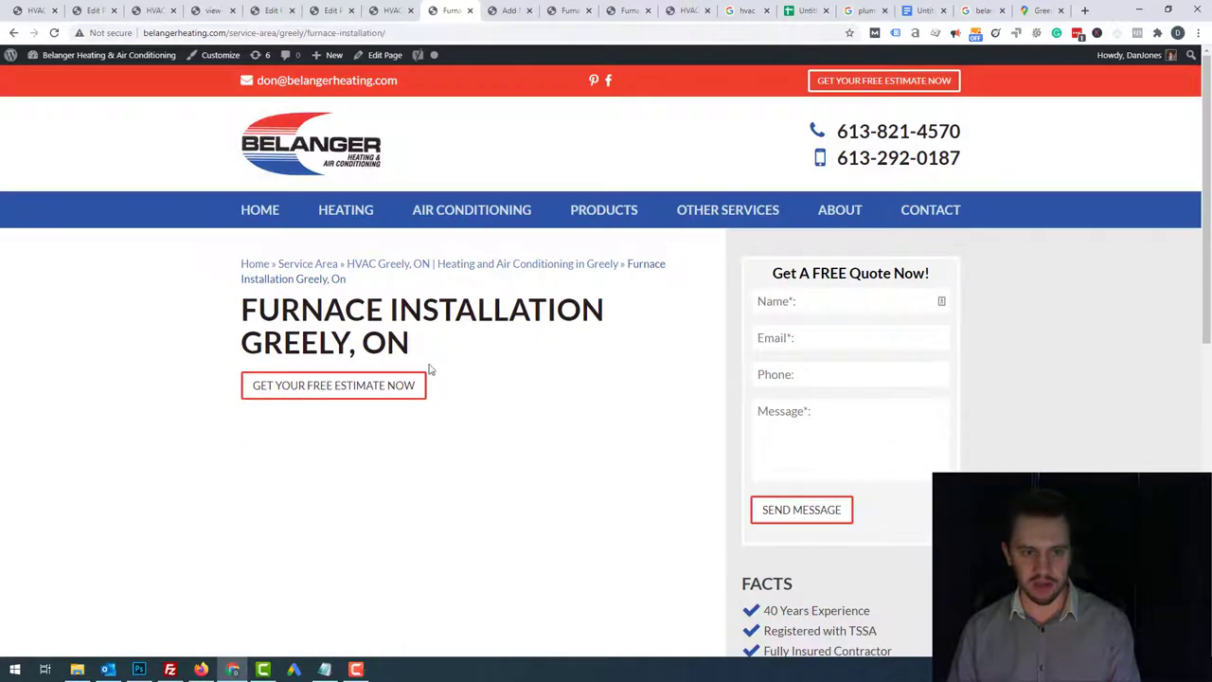
left_click_drag(398, 318, 389, 348)
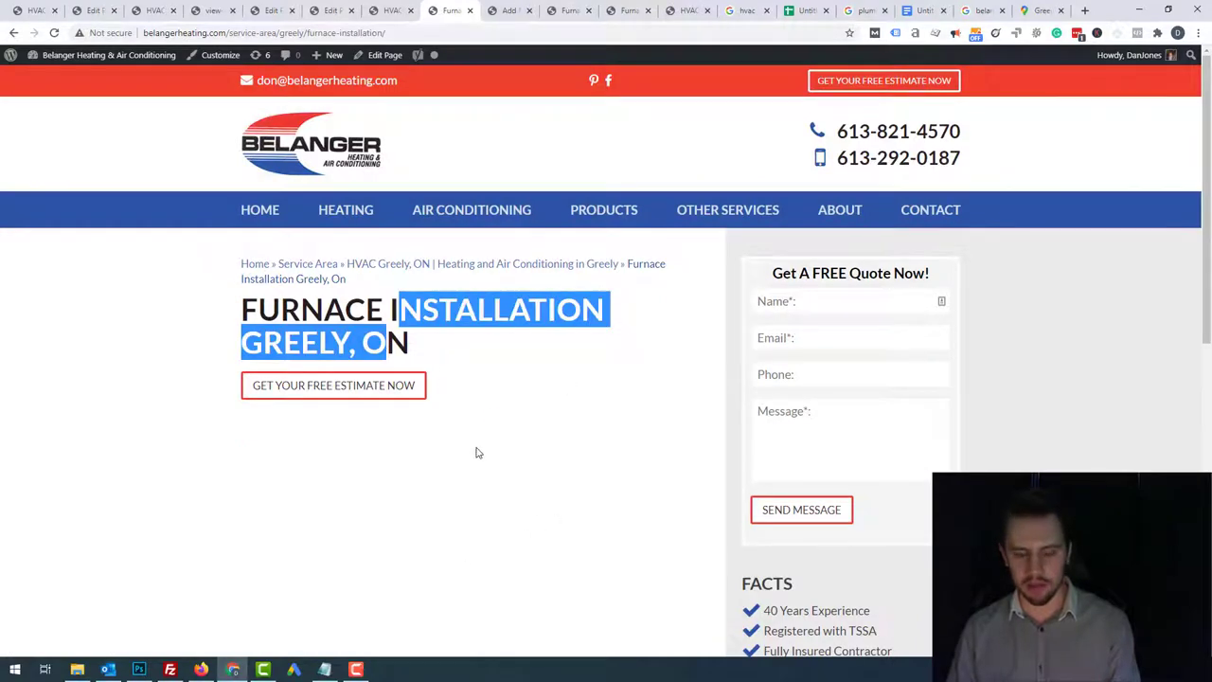
scroll(477, 453, "down", 3)
scroll(335, 395, "up", 3)
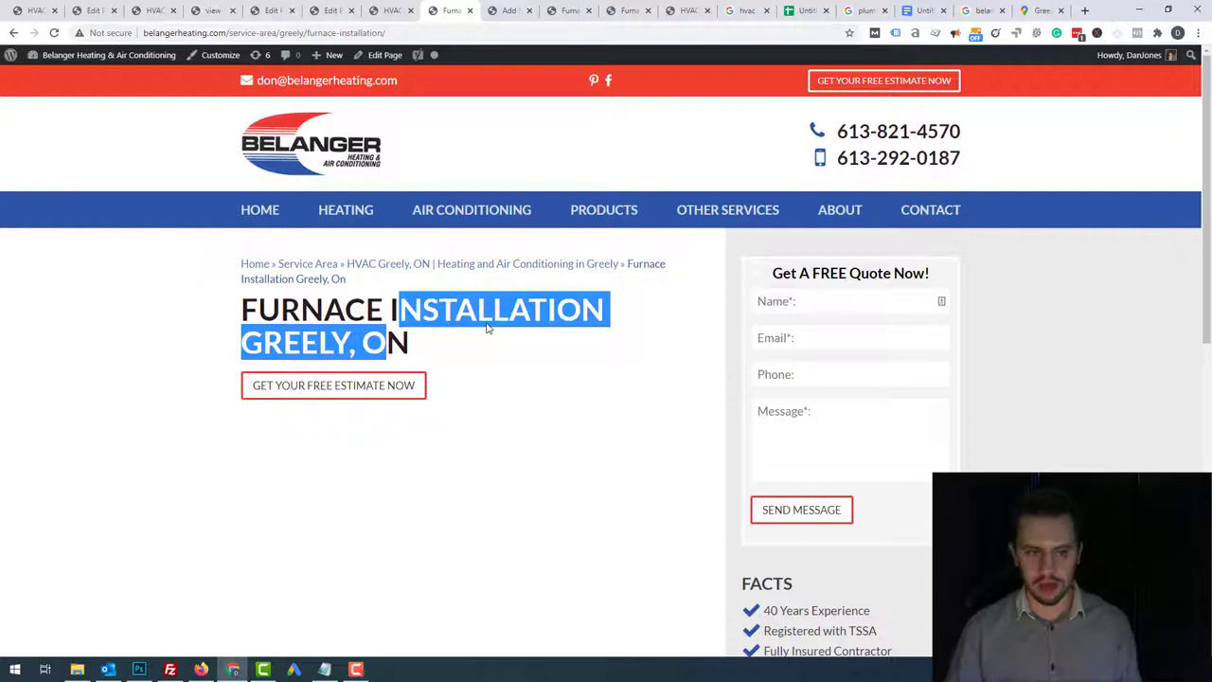
- Return to the parent Greely page by removing furnace-installation/ from the URL, and look over its banner and intro text
left_click(305, 34)
left_click_drag(318, 32, 386, 32)
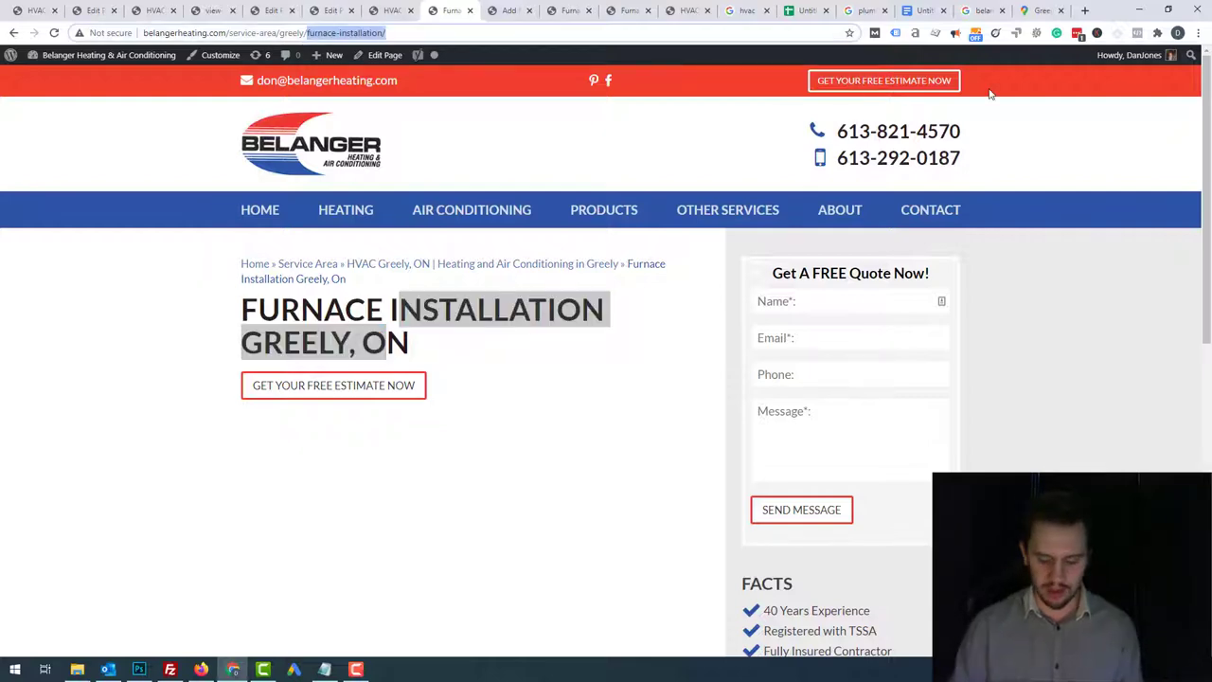
key("BackSpace")
key("Return")
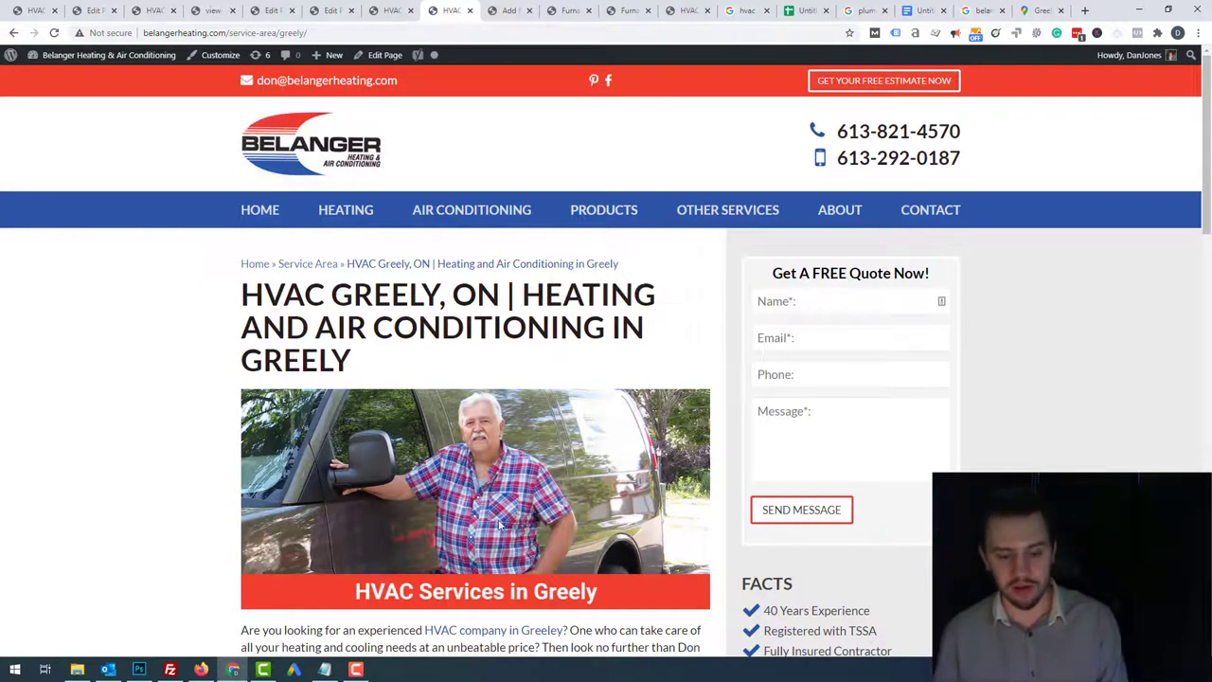
scroll(500, 541, "down", 2)
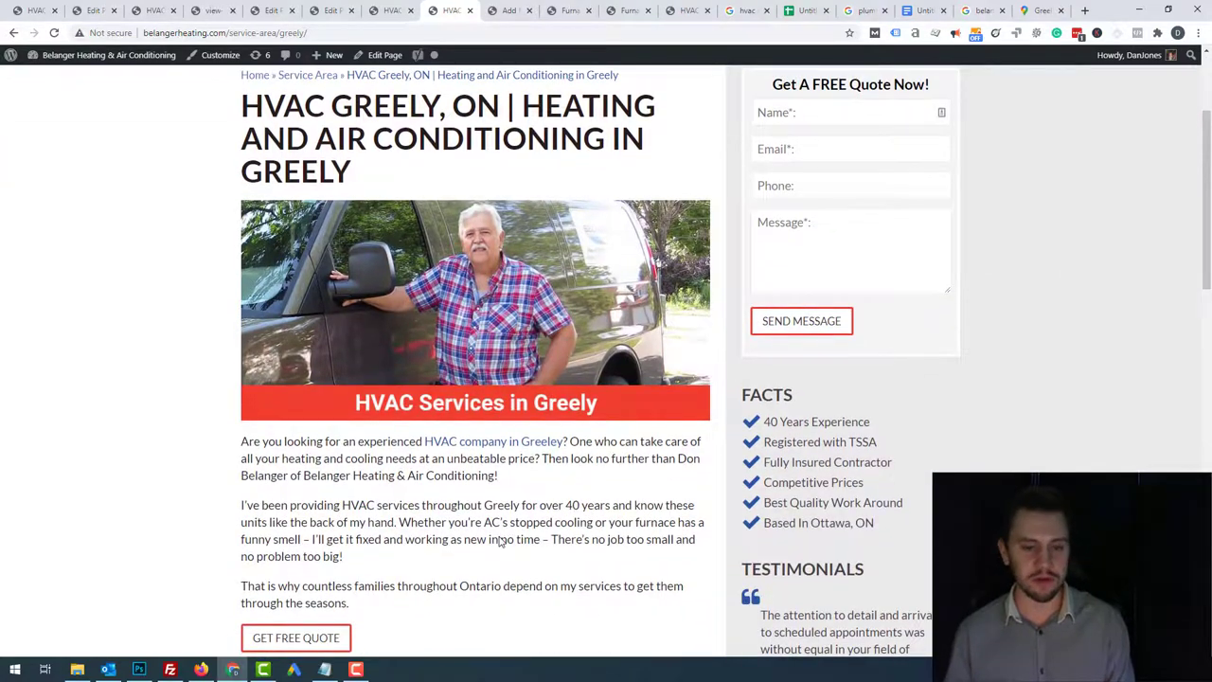